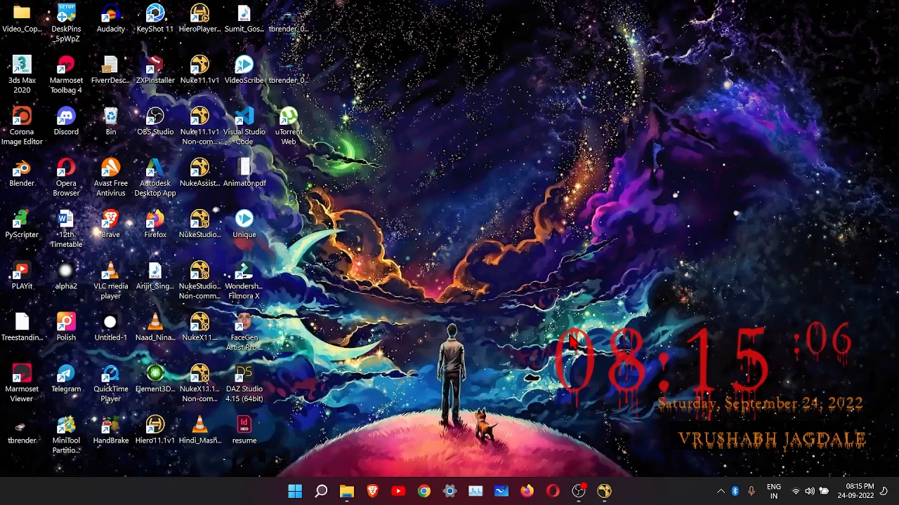
Step: Switch to the open Nuke project, show the original plate's Read node in the viewer and play the shot
mouse_move(604, 491)
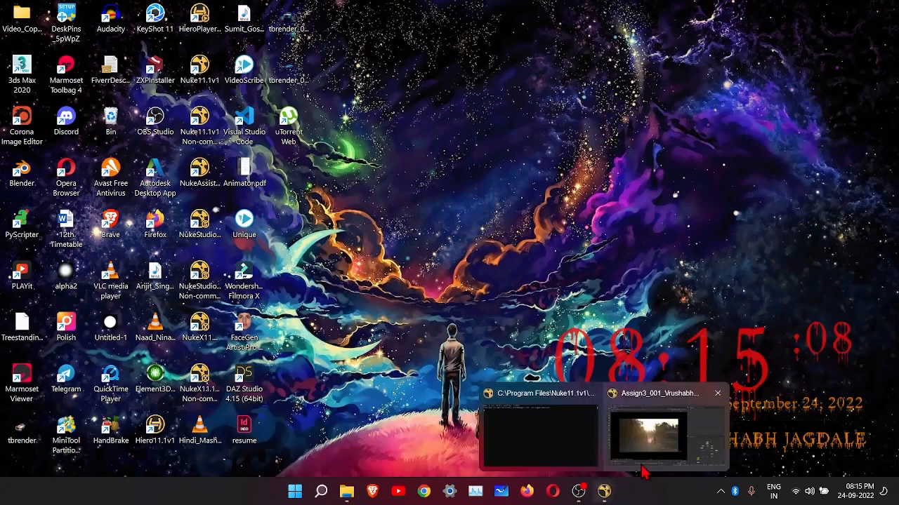
left_click(674, 424)
scroll(760, 309, "up", 2)
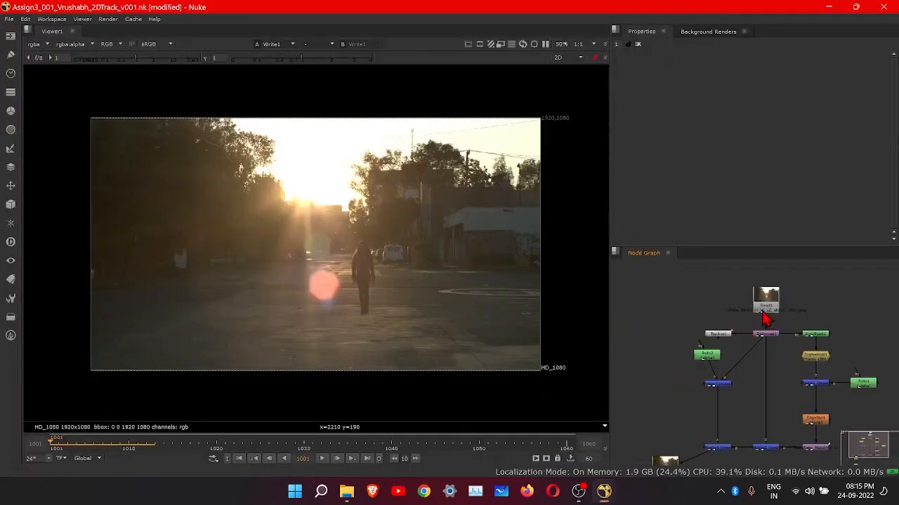
left_click(763, 312)
key("1")
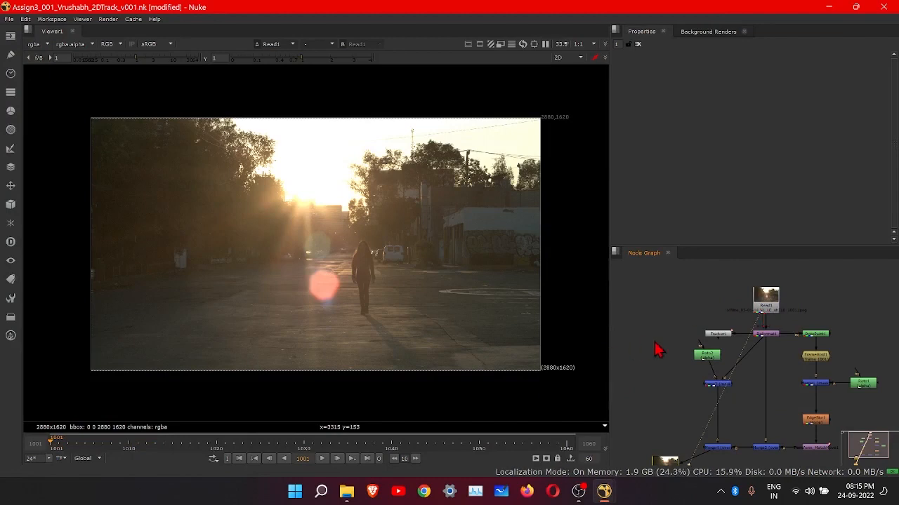
left_click(321, 459)
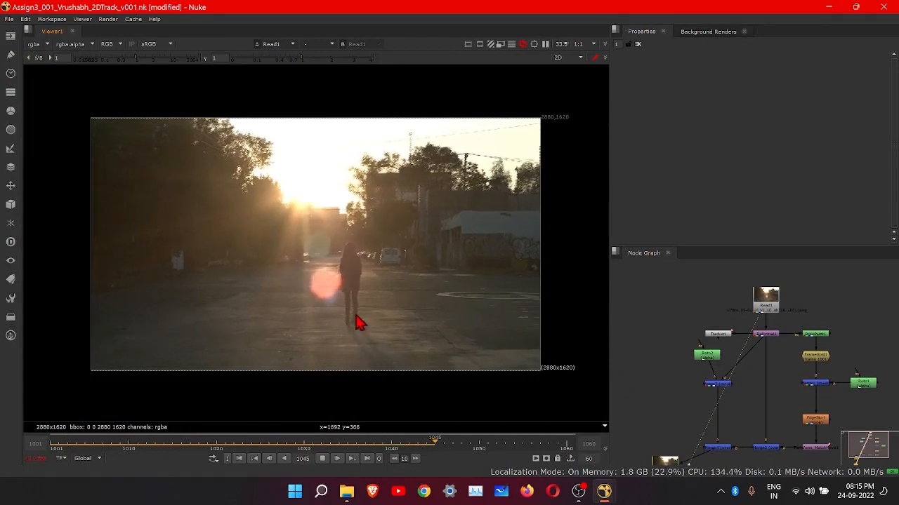
left_click(322, 459)
Step: Show the Write node's final composite in the viewer, play it from the first frame and return to frame 1001
scroll(675, 405, "down", 2)
middle_click_drag(698, 398, 719, 325)
scroll(688, 386, "up", 1)
left_click(689, 385)
key("1")
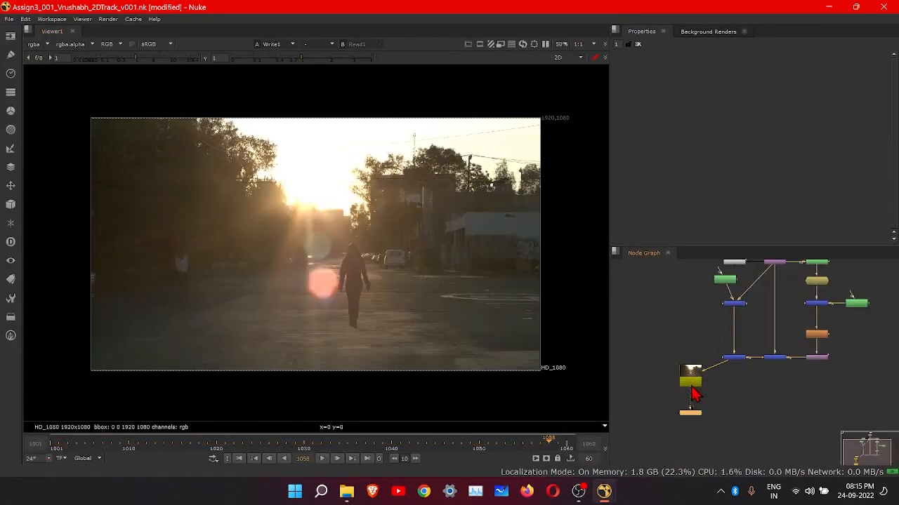
left_click(239, 458)
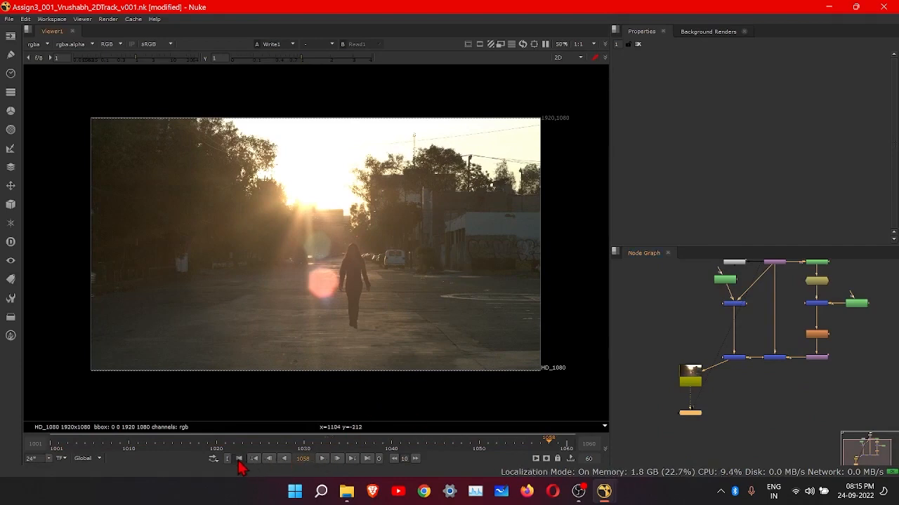
left_click(323, 458)
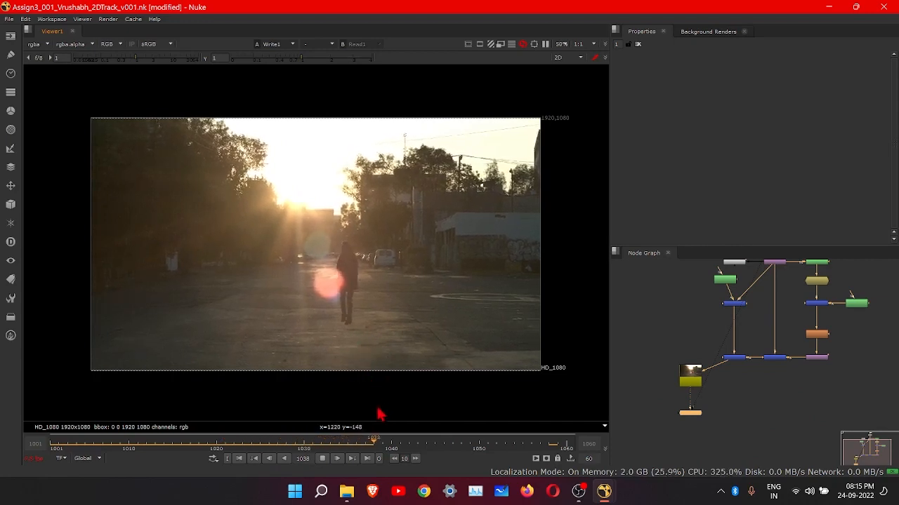
left_click(323, 460)
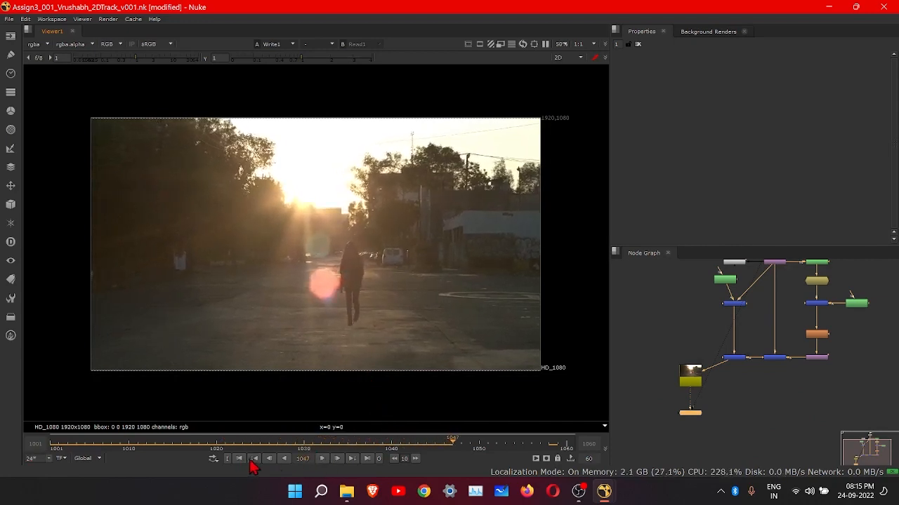
left_click(240, 459)
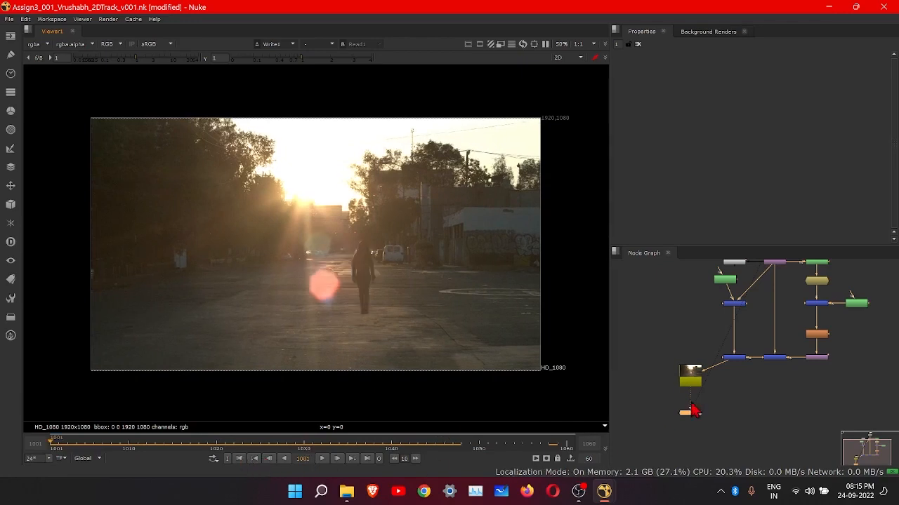
Step: Start a new Read node in an empty node graph area and select the offline_05-01-14 V1_LC_sh210_####.jpeg 1001-1060 sequence
scroll(689, 405, "down", 3)
middle_click_drag(679, 388, 749, 409)
scroll(620, 339, "up", 3)
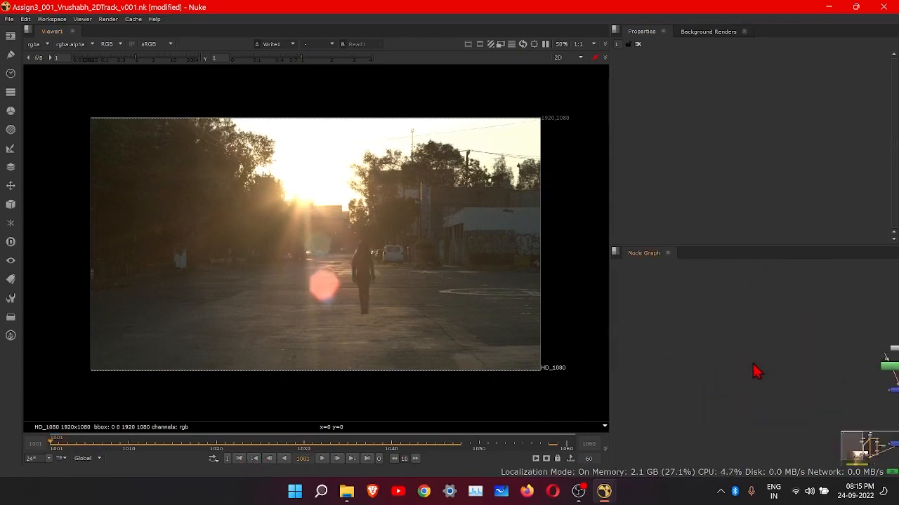
key("Tab")
left_click(716, 369)
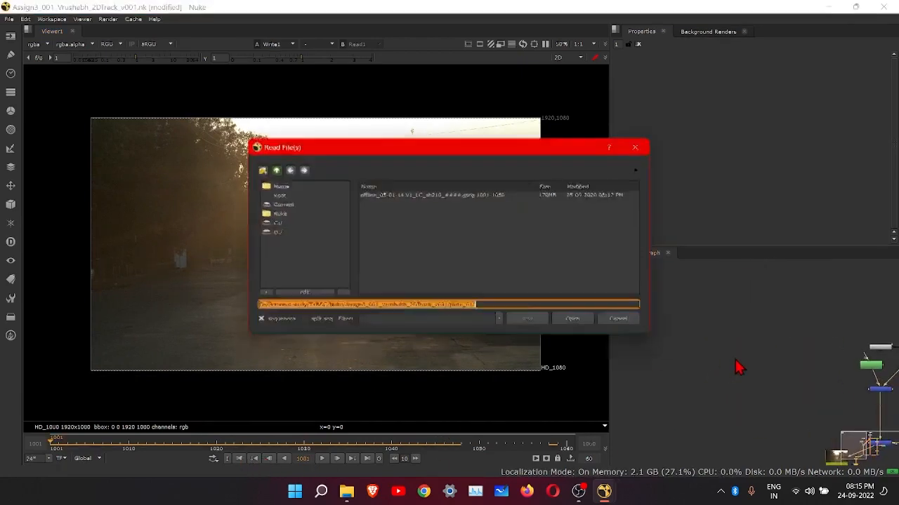
left_click(463, 196)
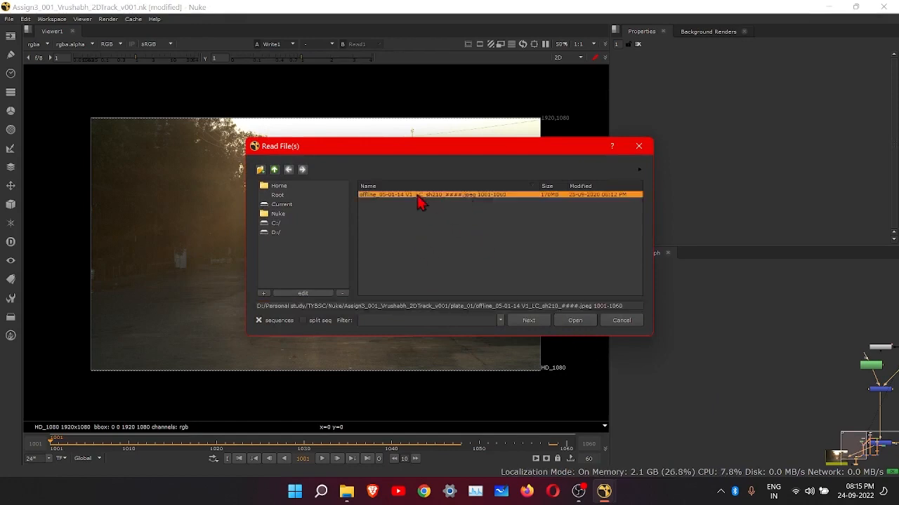
Step: Examine the image files in the assignment's plate_01 folder in File Explorer, and return to Nuke
left_click(347, 492)
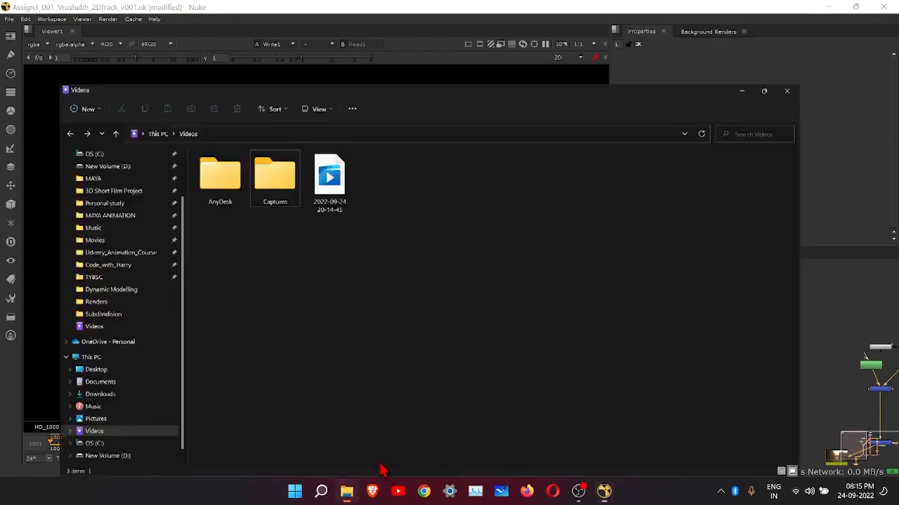
left_click(41, 234)
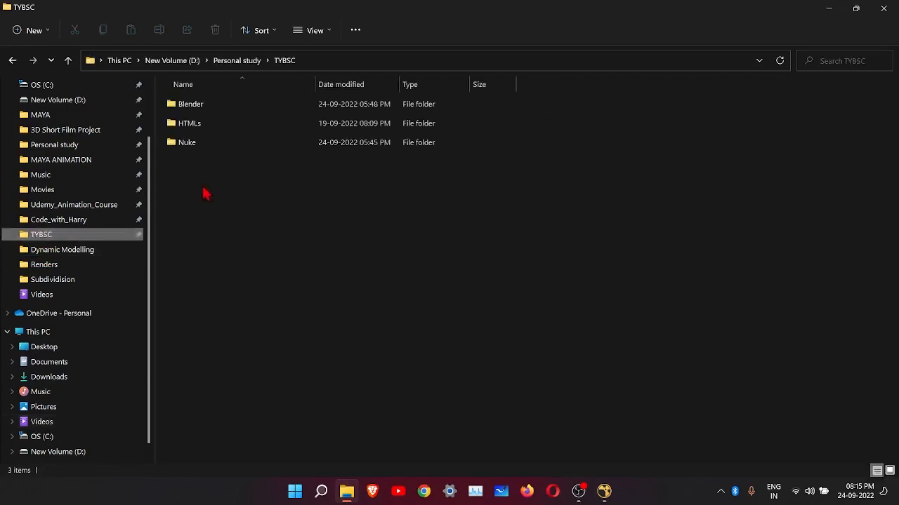
double_click(206, 145)
double_click(211, 144)
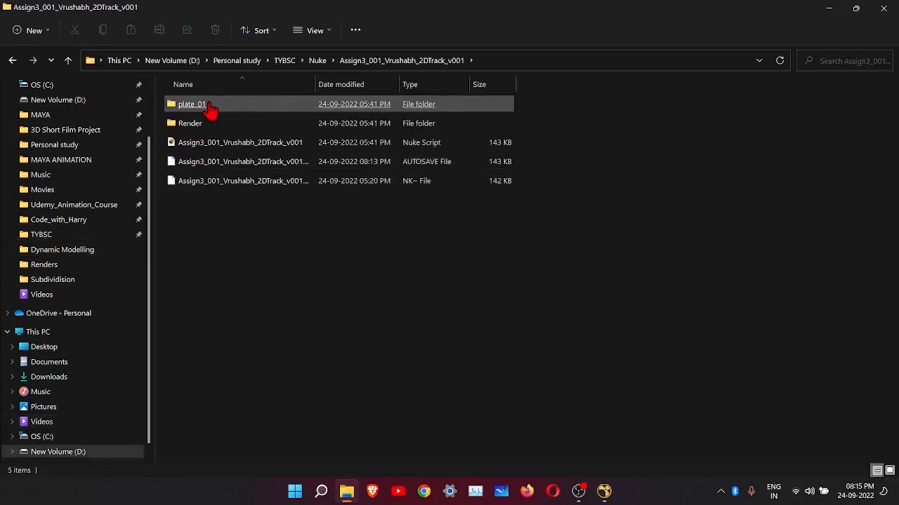
double_click(200, 105)
scroll(587, 386, "down", 3)
left_click_drag(549, 409, 332, 141)
left_click(603, 492)
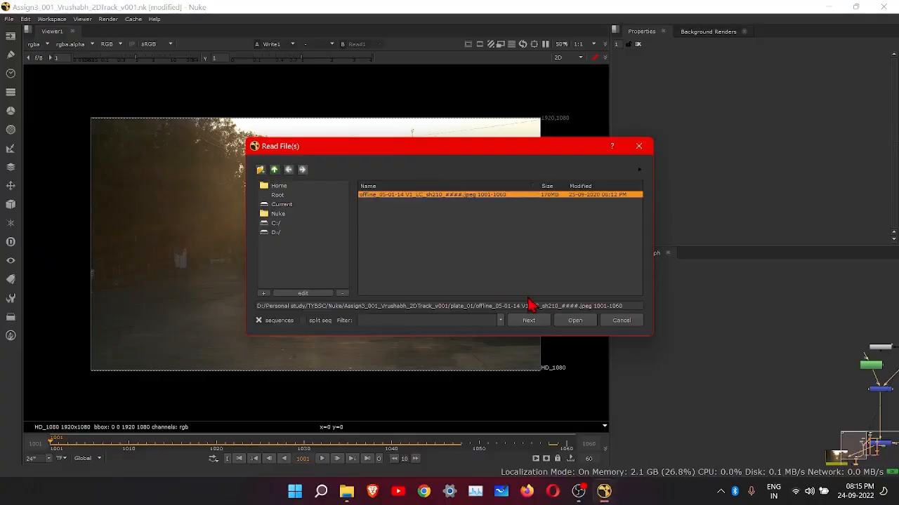
Step: Import the selected JPEG sequence as a Read node and show it in the viewer
left_click(569, 323)
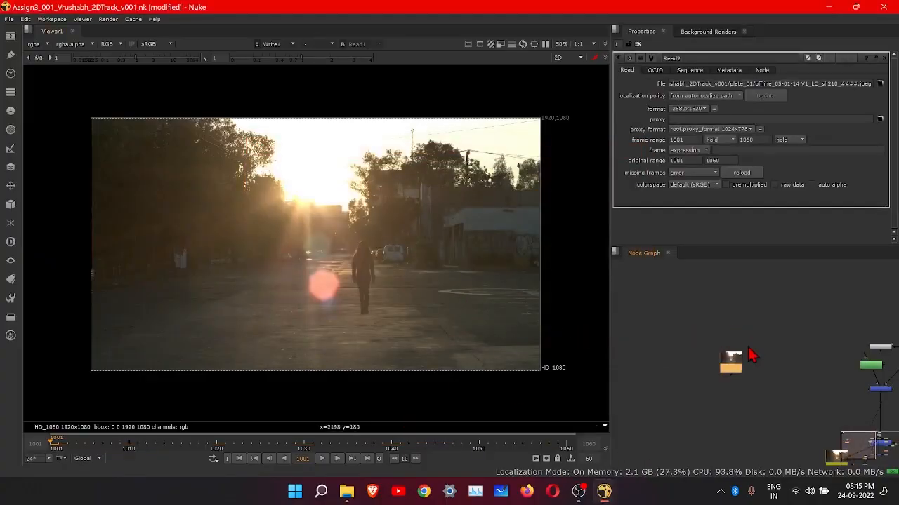
key("1")
left_click(775, 359)
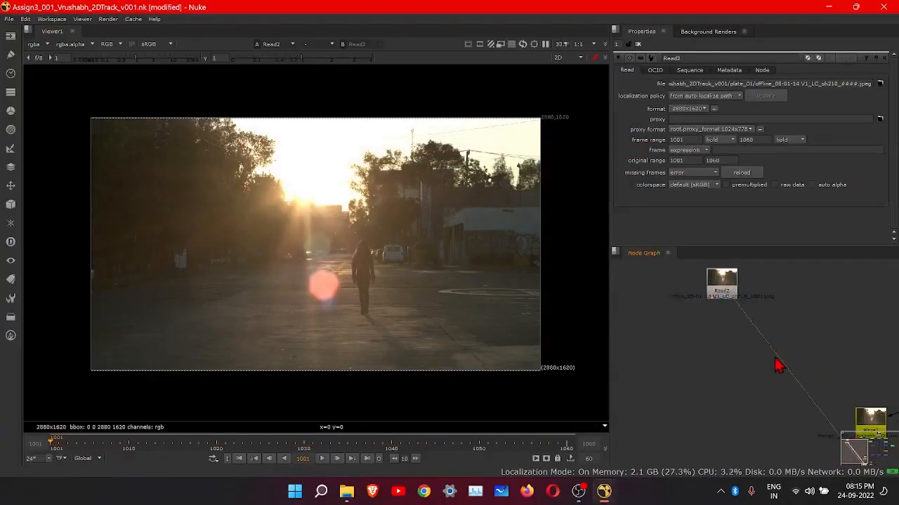
Step: Move the Viewer node below the new Read node and connect the Read node to it
scroll(744, 342, "down", 2)
left_click_drag(821, 411, 754, 407)
left_click_drag(718, 395, 715, 364)
scroll(716, 288, "up", 2)
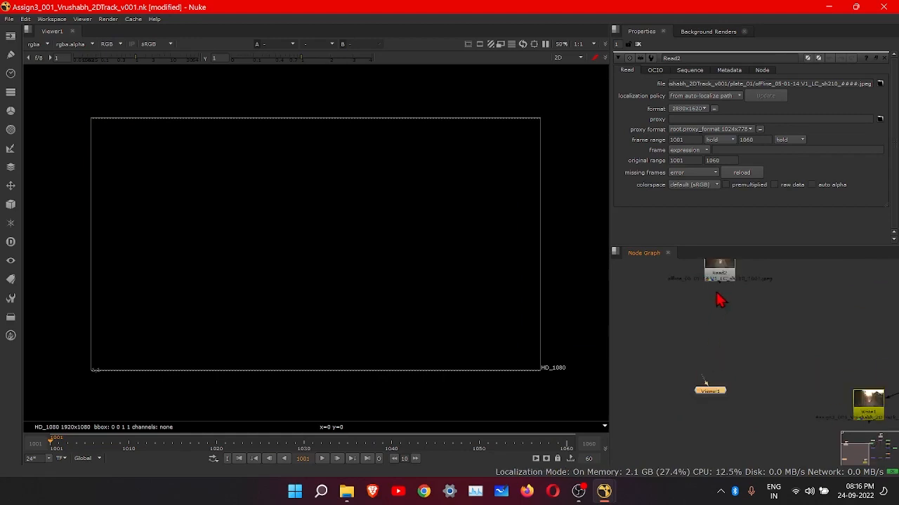
left_click(724, 284)
middle_click_drag(735, 284, 722, 318)
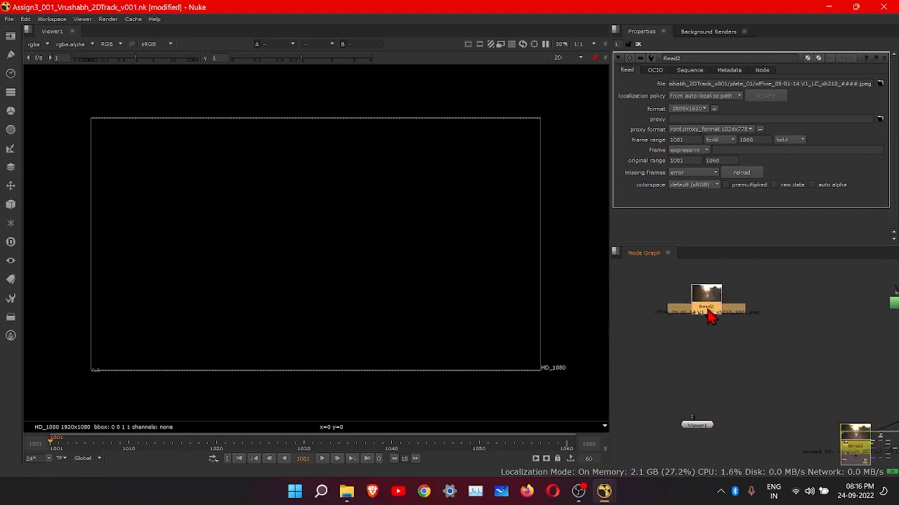
left_click_drag(710, 316, 680, 426)
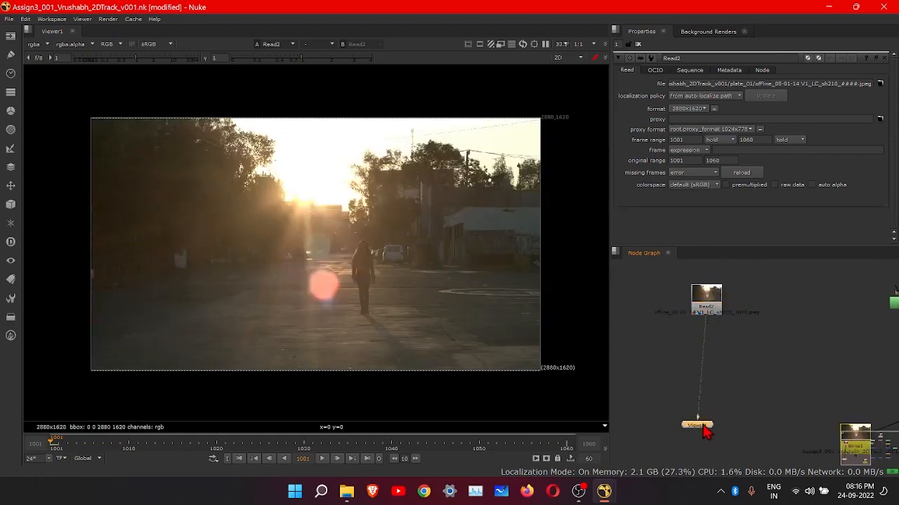
Step: Choose HD_1080 1920x1080 as the full size format in the project settings
scroll(717, 338, "up", 2)
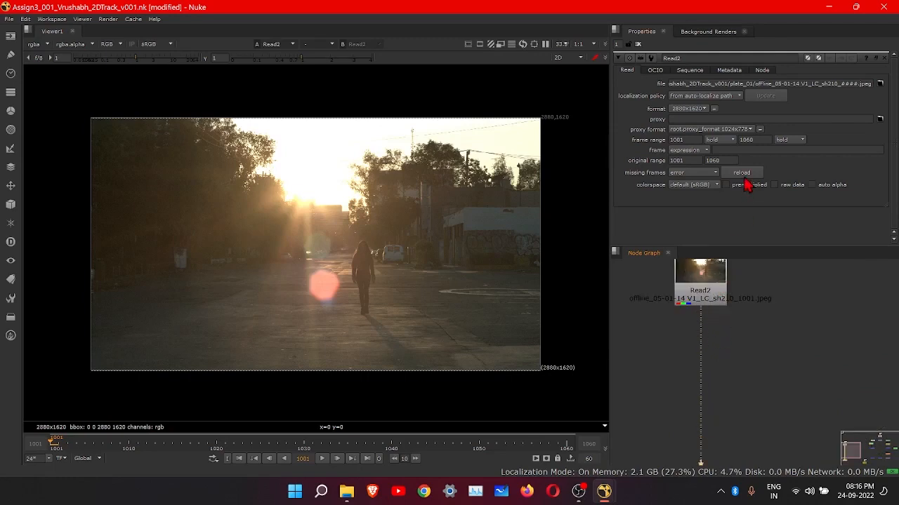
key("s")
scroll(722, 145, "down", 4)
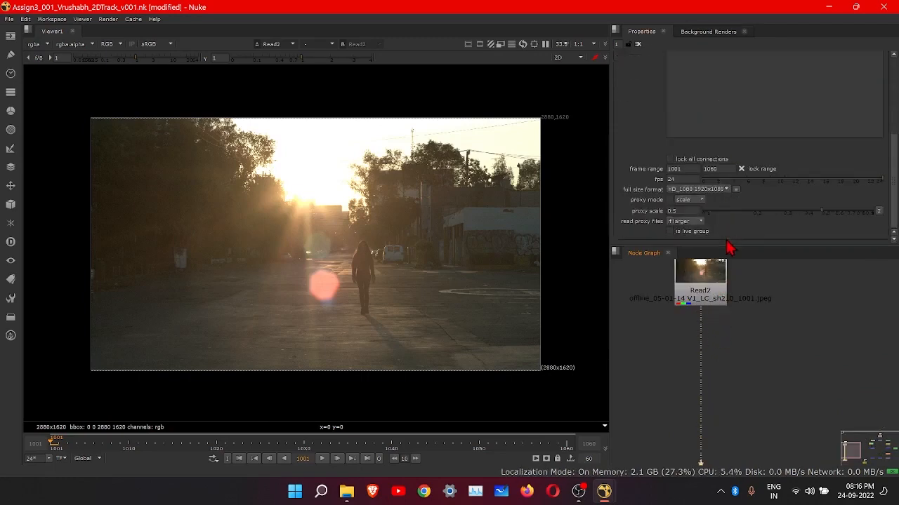
left_click(721, 194)
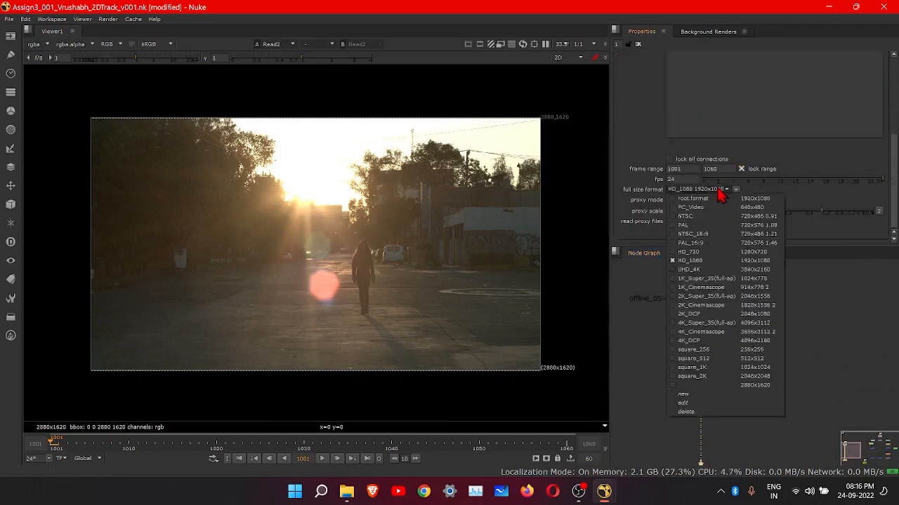
left_click(680, 258)
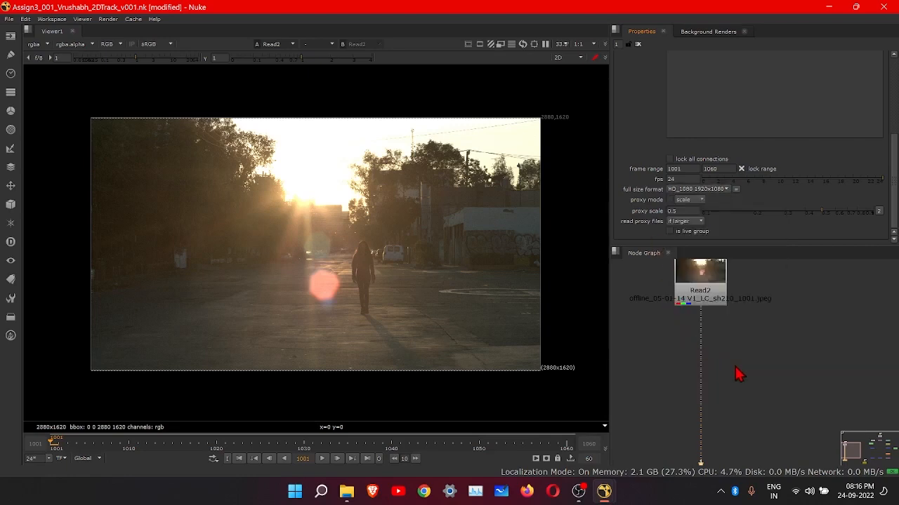
Step: Add a Reformat node, insert it between the new Read node and the Viewer, and align the Viewer below it
key("Tab")
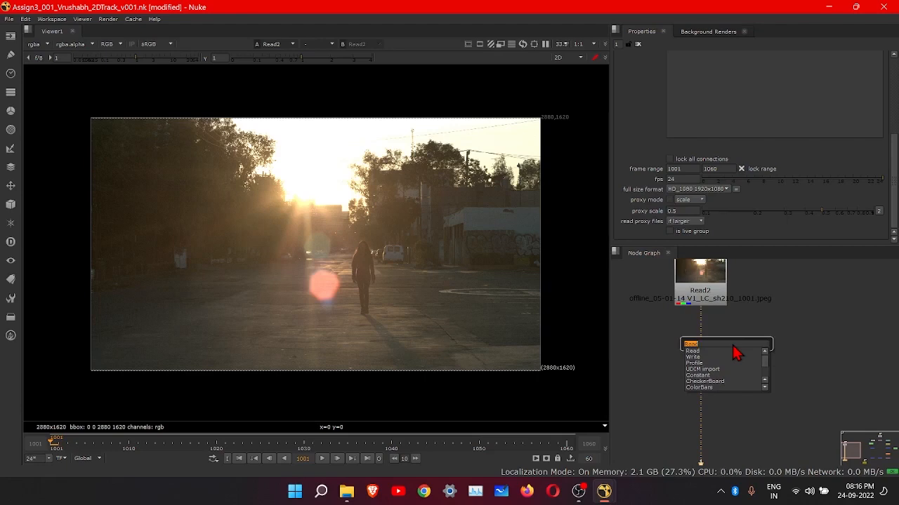
type("REFOR")
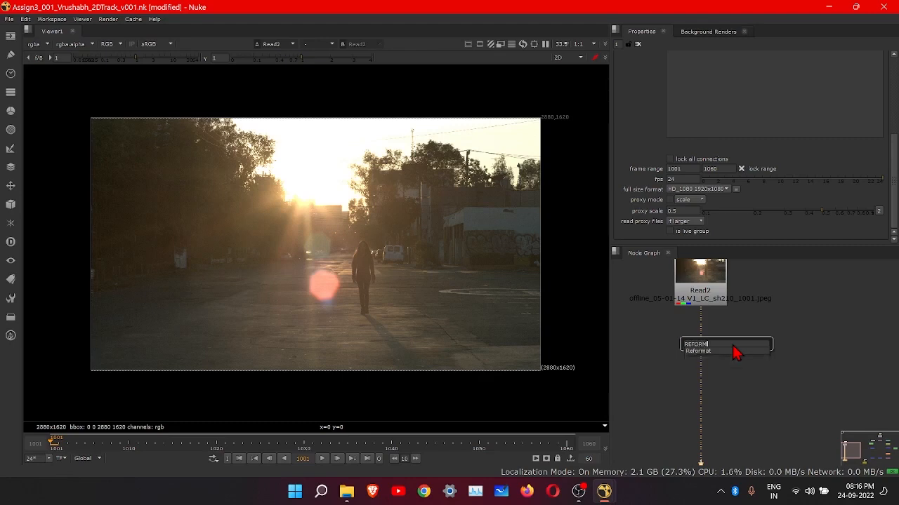
type("M")
key("Return")
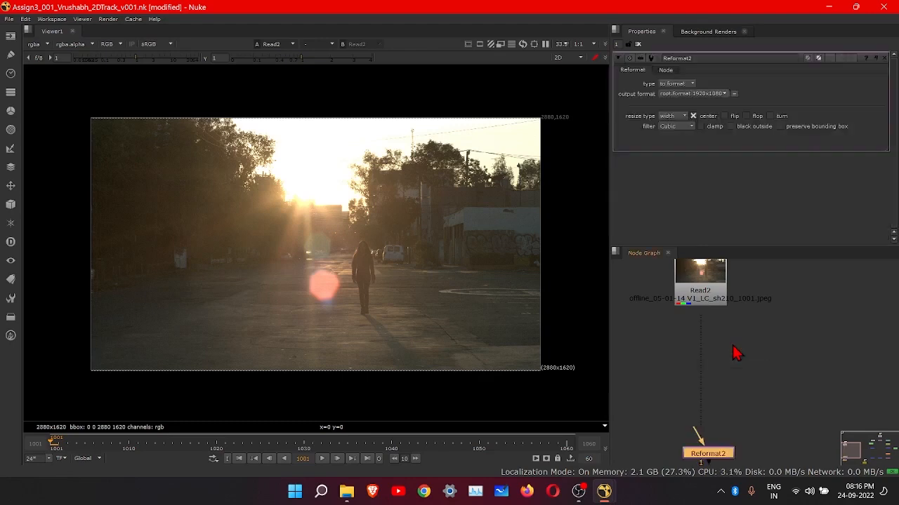
left_click_drag(700, 454, 706, 334)
scroll(713, 379, "down", 3)
left_click(698, 440)
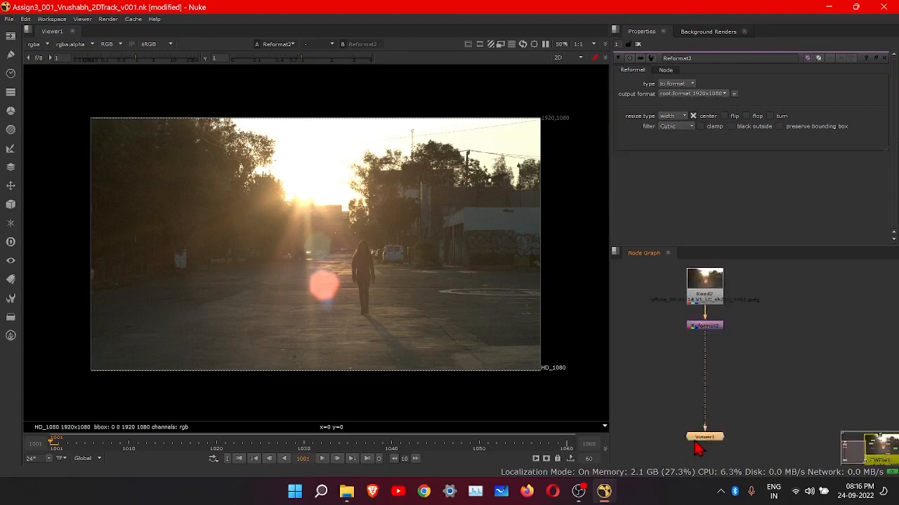
scroll(711, 367, "up", 5)
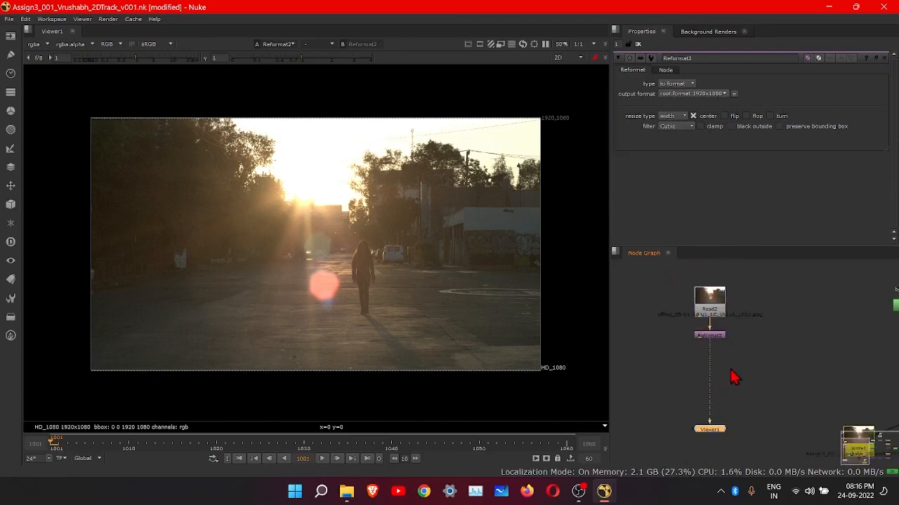
scroll(707, 372, "down", 3)
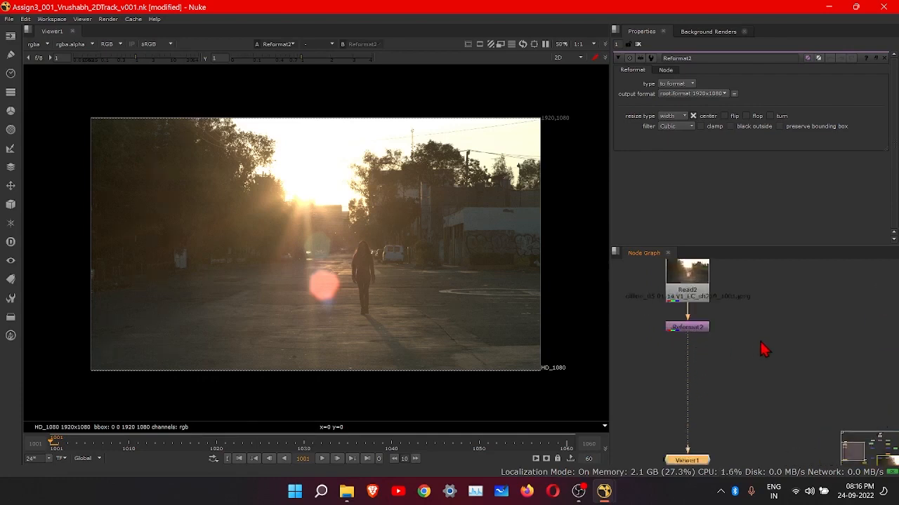
key("Tab")
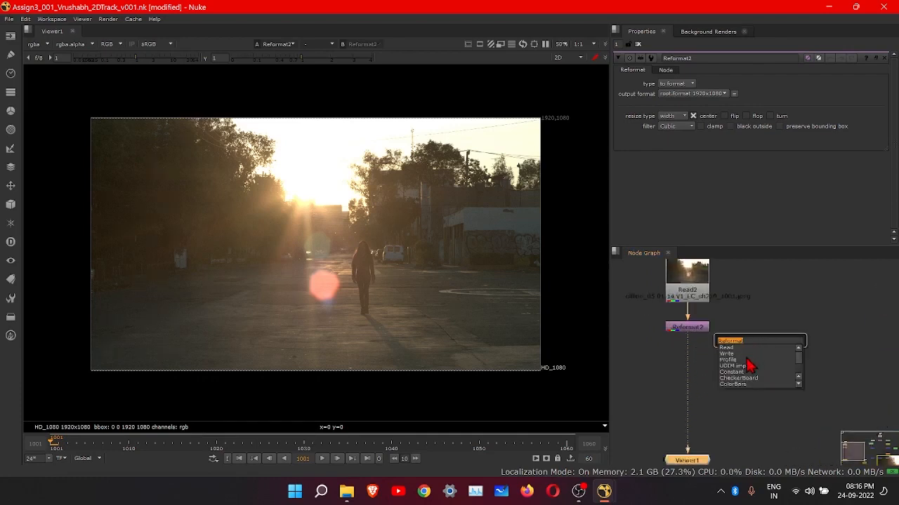
type("Ro")
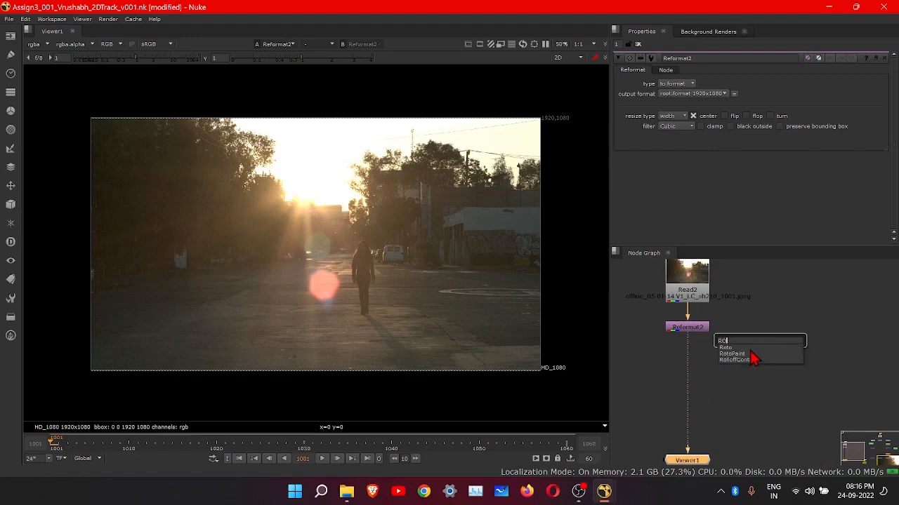
key("Return")
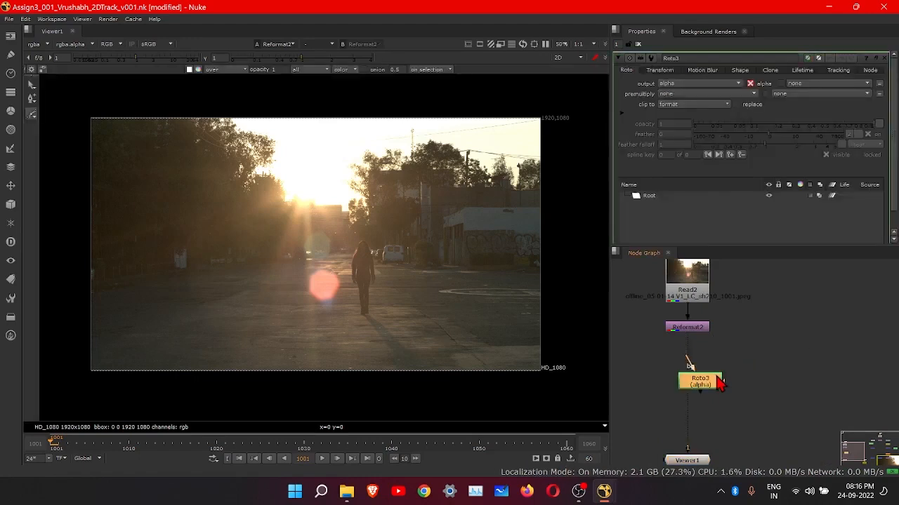
key("Delete")
Step: Add a RotoPaint node beside the Reformat node and connect its bg input to the Reformat output
key("Tab")
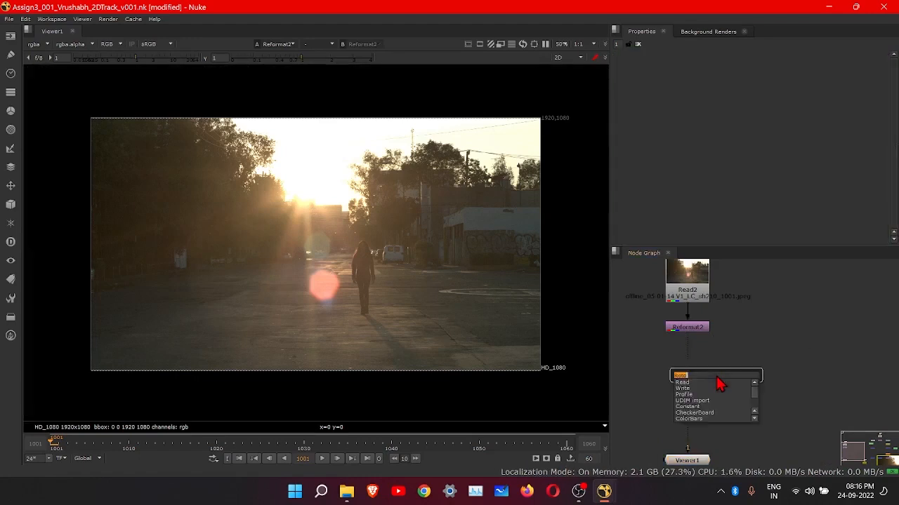
type("Rotopai")
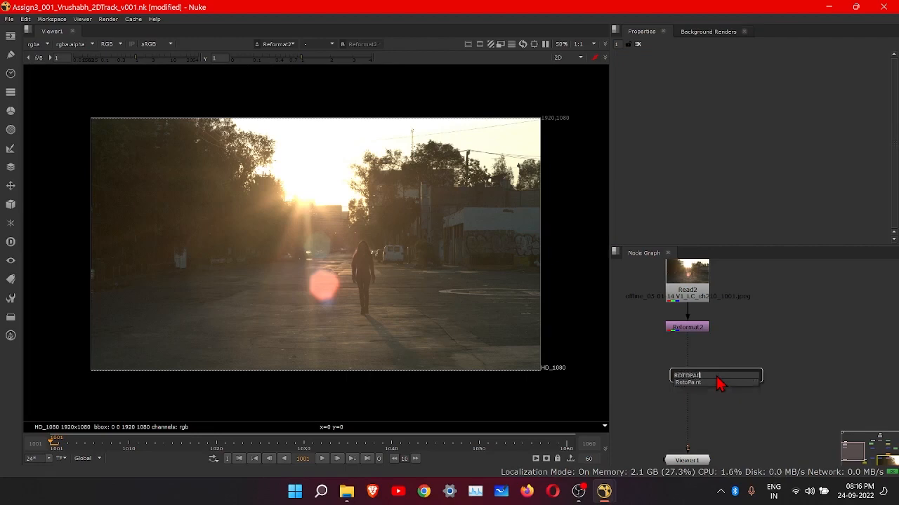
key("Return")
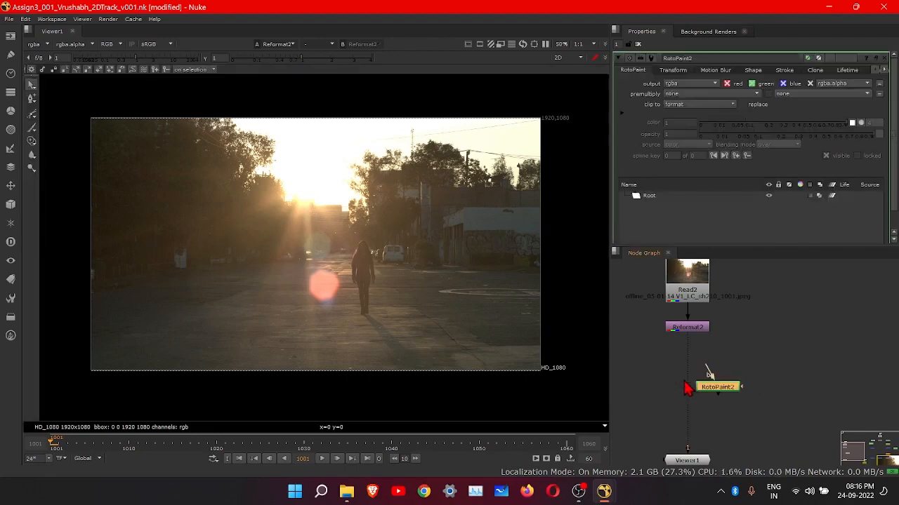
left_click_drag(711, 385, 697, 335)
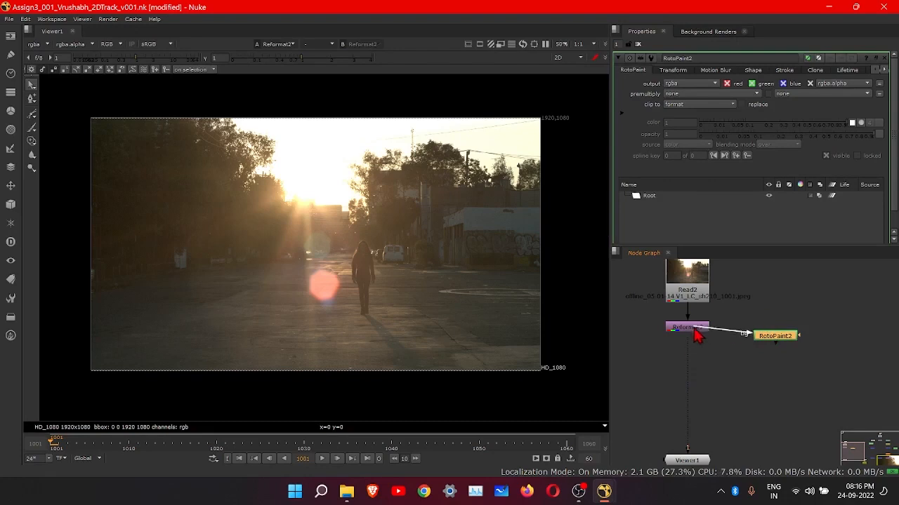
left_click_drag(778, 343, 769, 332)
Step: Connect the RotoPaint node to the Viewer's second input, line it up with the Reformat node, and show its output in the viewer
key("1")
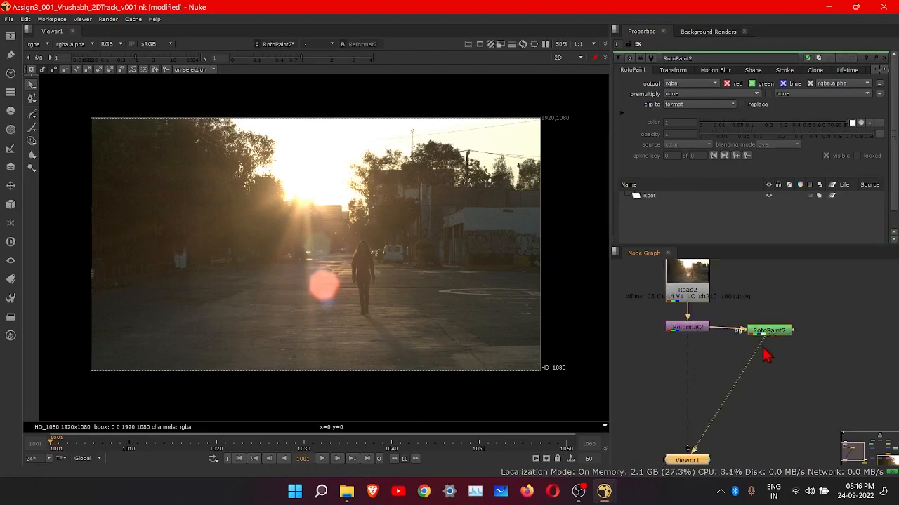
key("2")
left_click_drag(615, 349, 572, 325)
scroll(678, 372, "up", 5)
scroll(695, 400, "up", 2)
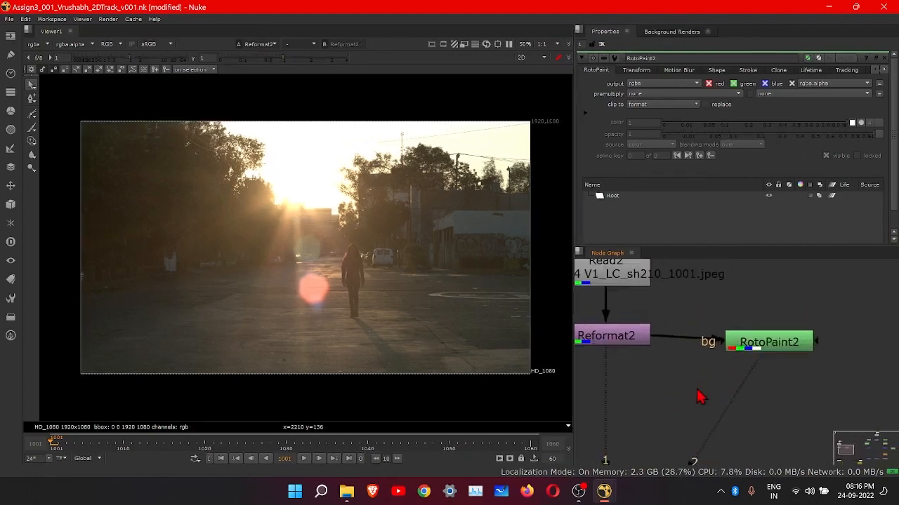
scroll(729, 391, "down", 3)
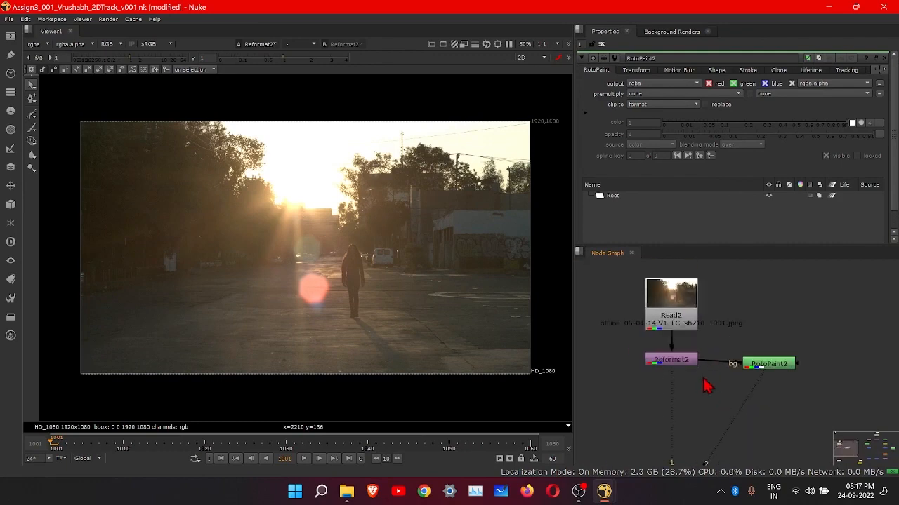
left_click(767, 364)
middle_click_drag(756, 386, 771, 349)
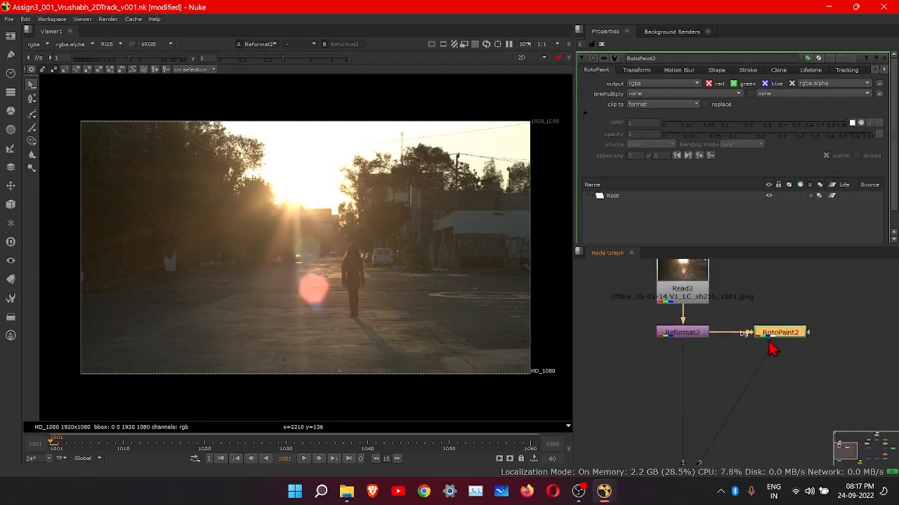
key("2")
left_click(774, 337)
Step: Clone clean road texture over the upper part of the woman's shadow, starting just below her feet
scroll(383, 343, "up", 6)
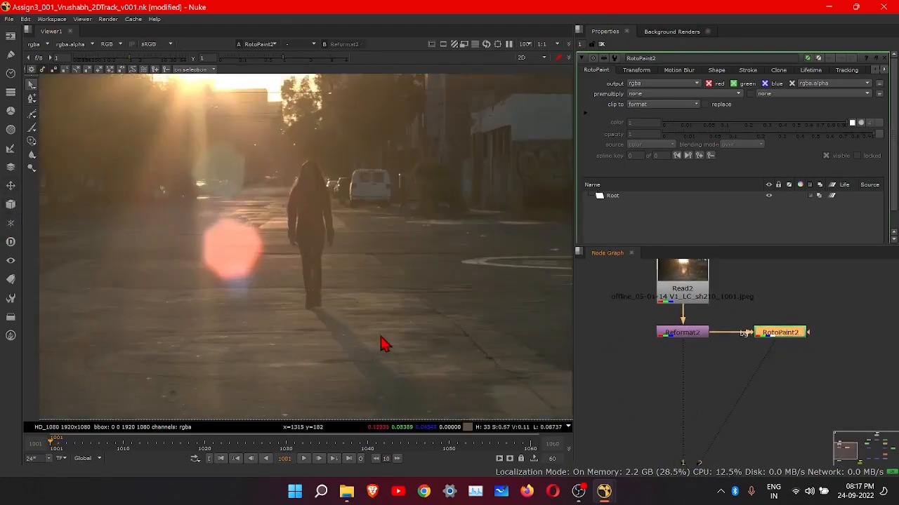
right_click(32, 141)
left_click(43, 141)
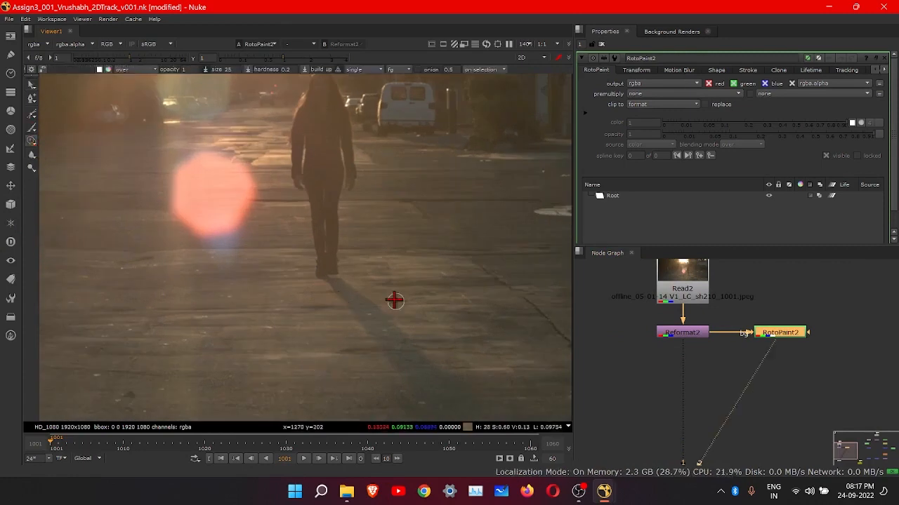
scroll(393, 308, "up", 3)
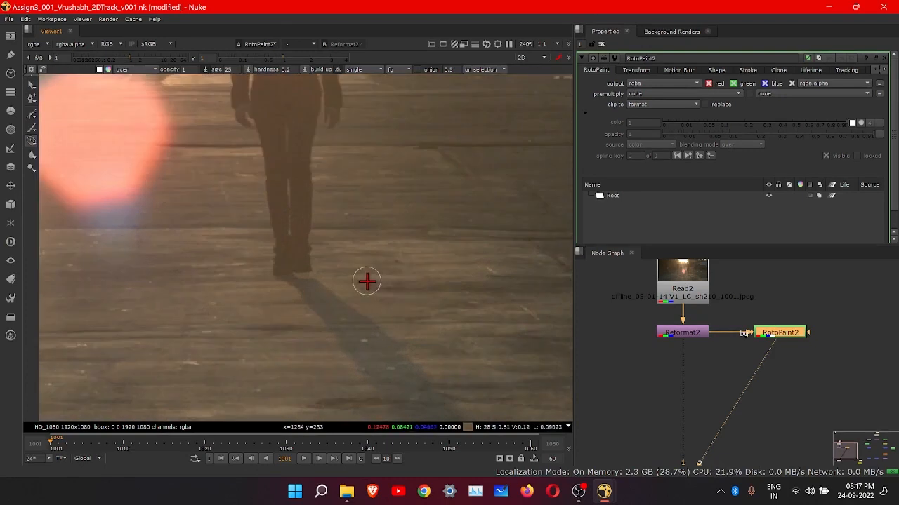
left_click_drag(366, 281, 290, 289, "ctrl")
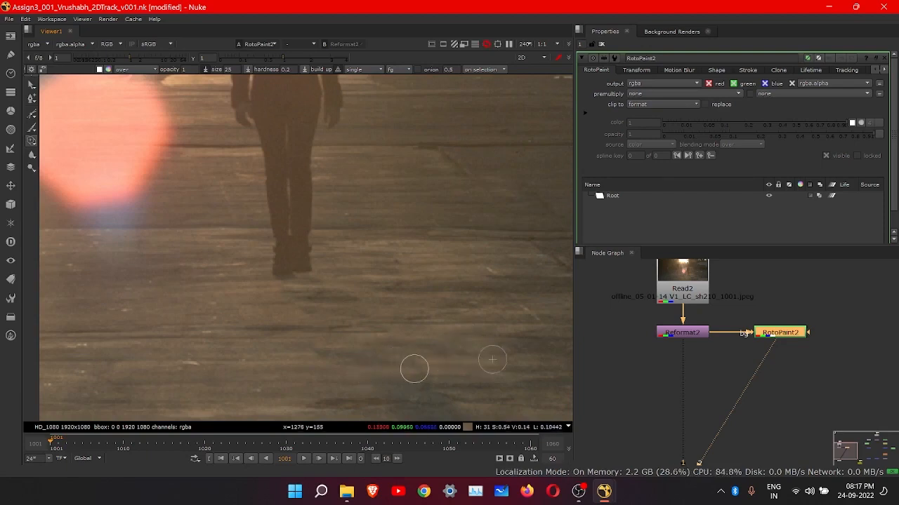
left_click(364, 379)
Step: Clone neighbouring road texture over the middle part of the woman's shadow
scroll(337, 365, "down", 3)
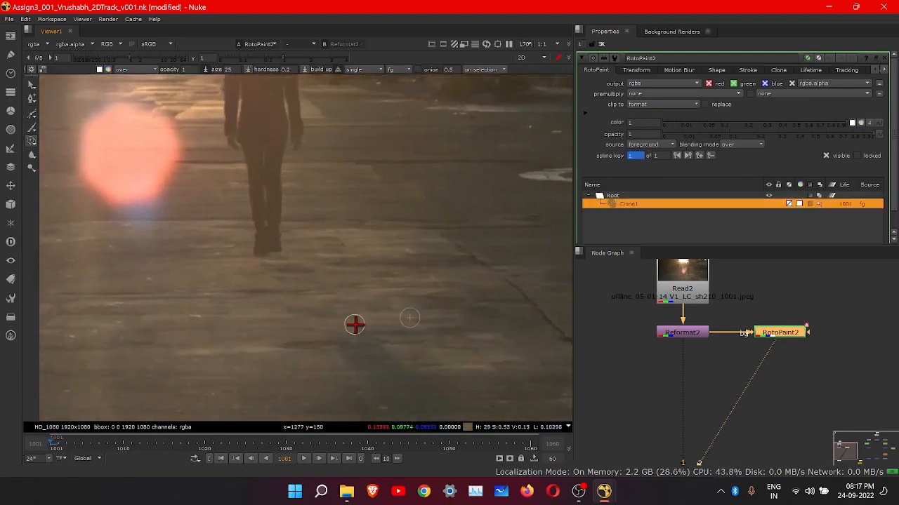
mouse_move(379, 322)
left_mouse_down("ctrl")
mouse_move(407, 367)
mouse_move(331, 374)
left_mouse_up("ctrl")
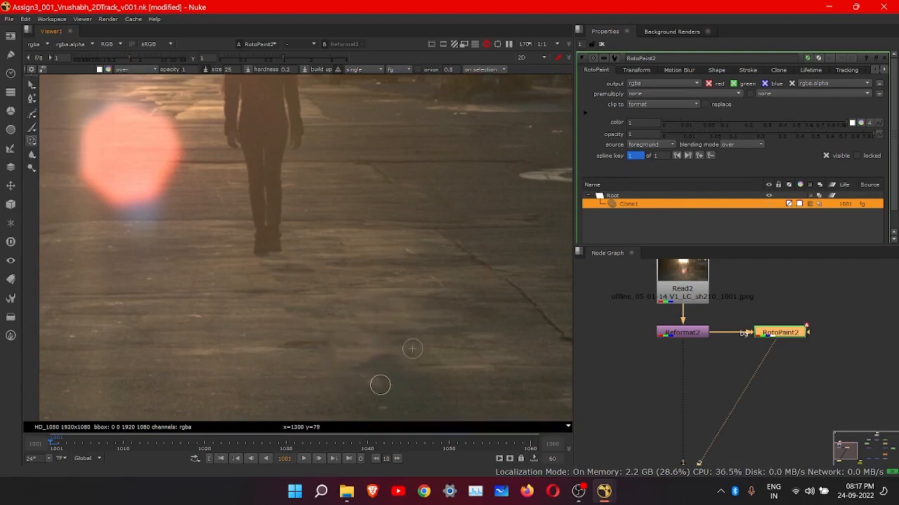
mouse_move(387, 389)
left_mouse_down()
mouse_move(431, 375)
mouse_move(387, 387)
left_mouse_up()
scroll(412, 371, "down", 2)
middle_click_drag(395, 373, 397, 320)
scroll(385, 331, "up", 3)
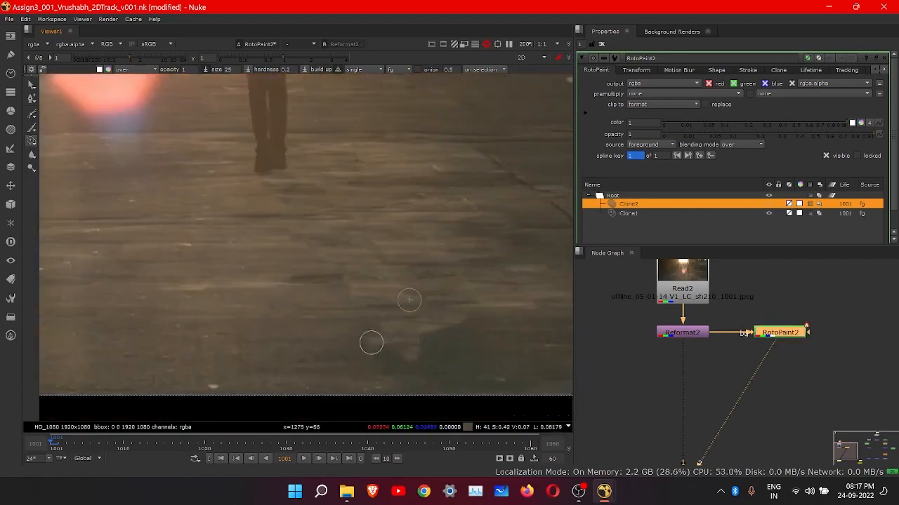
Step: Clone road texture over the lowest part of the shadow, near the bottom edge of the plate
mouse_move(371, 343)
left_mouse_down()
mouse_move(407, 377)
mouse_move(400, 344)
left_mouse_up()
mouse_move(390, 381)
left_mouse_down()
mouse_move(373, 373)
mouse_move(450, 370)
left_mouse_up()
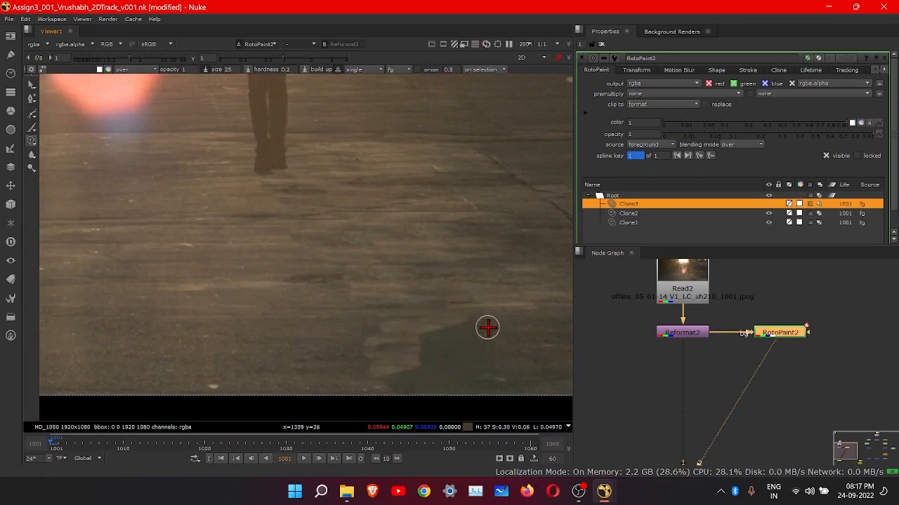
left_click_drag(488, 327, 421, 335, "ctrl")
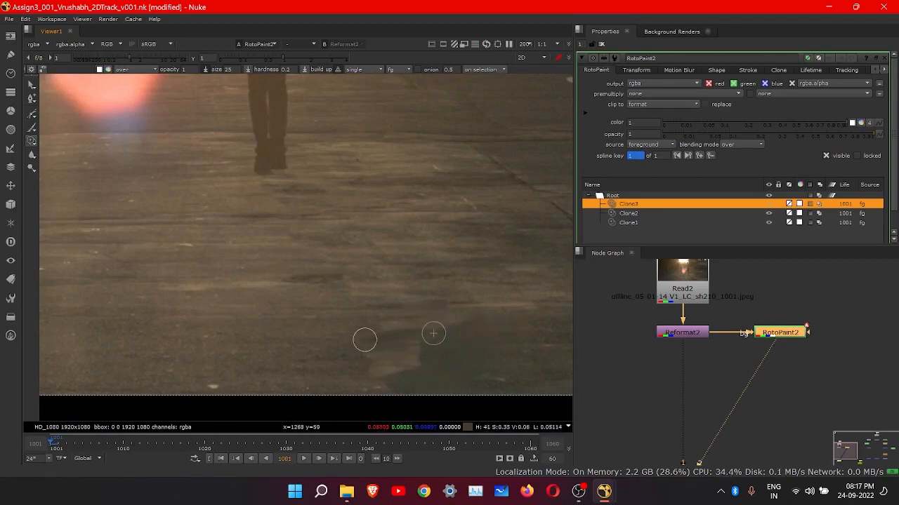
mouse_move(365, 340)
left_mouse_down()
mouse_move(428, 343)
mouse_move(347, 383)
mouse_move(370, 383)
left_mouse_up()
Step: Clone out the shadow remnant directly beneath the woman's shoes, sampling the road beside them
scroll(418, 358, "down", 3, "ctrl")
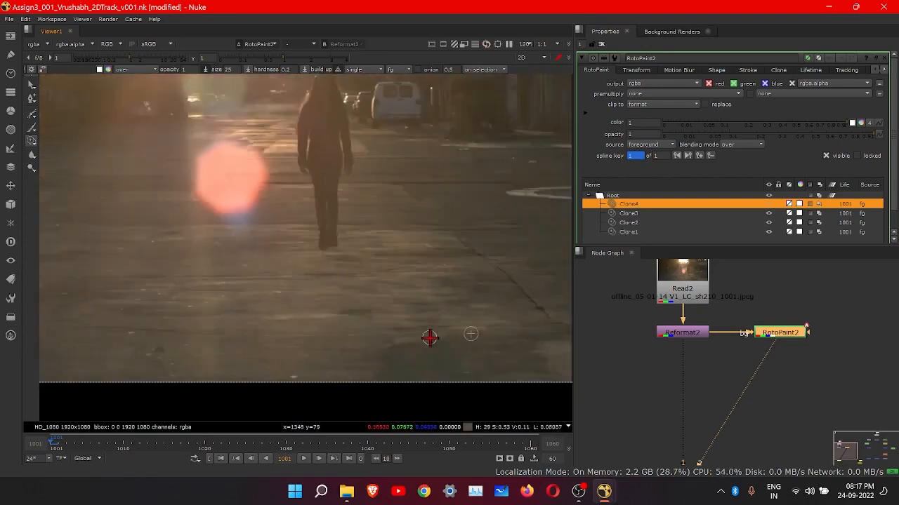
scroll(430, 338, "down", 1)
scroll(413, 341, "up", 3)
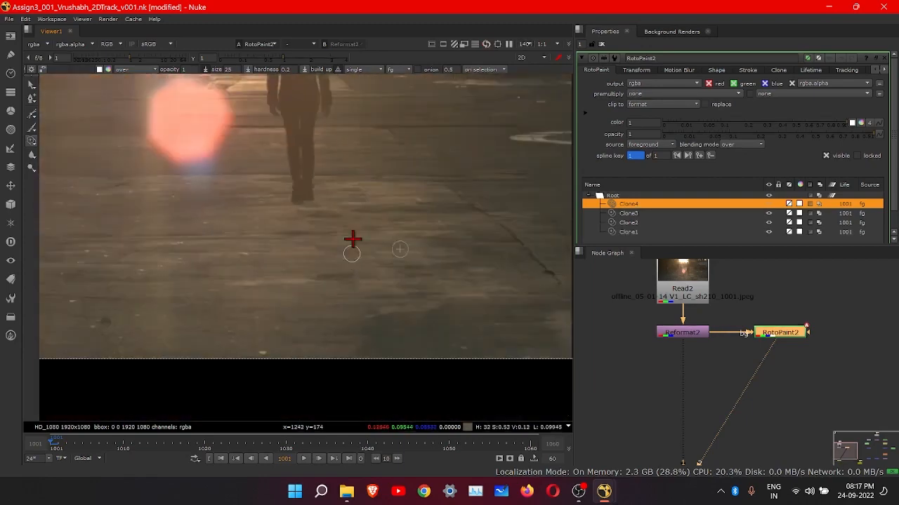
middle_click_drag(295, 229, 319, 320)
scroll(316, 321, "up", 4)
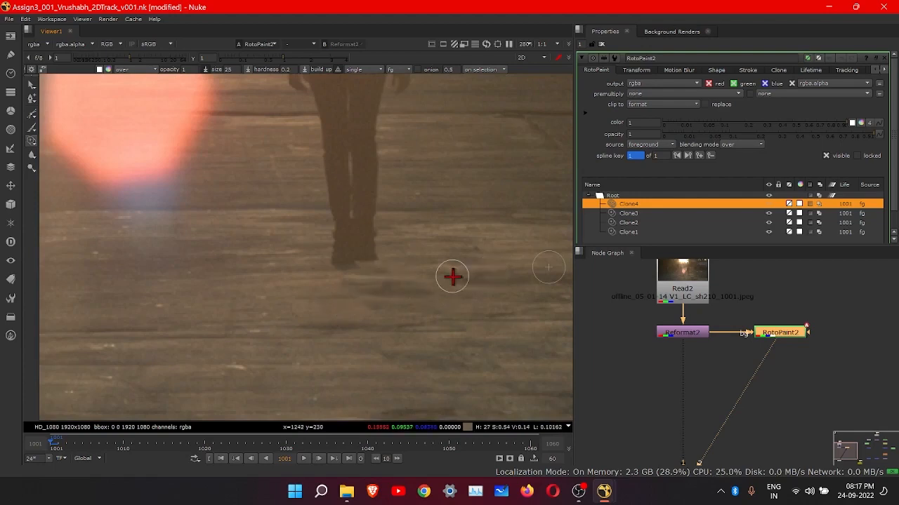
scroll(421, 267, "up", 4)
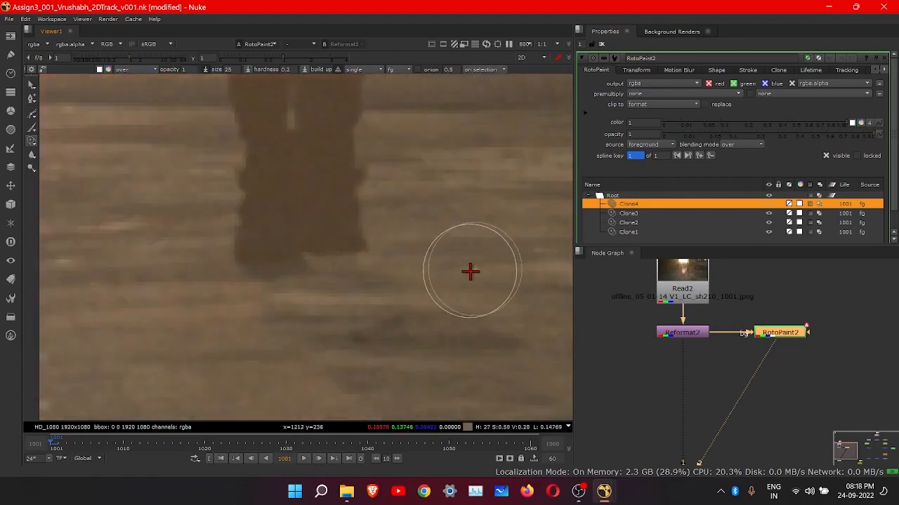
mouse_move(471, 272)
left_mouse_down("ctrl")
mouse_move(369, 305)
mouse_move(302, 306)
left_mouse_up("ctrl")
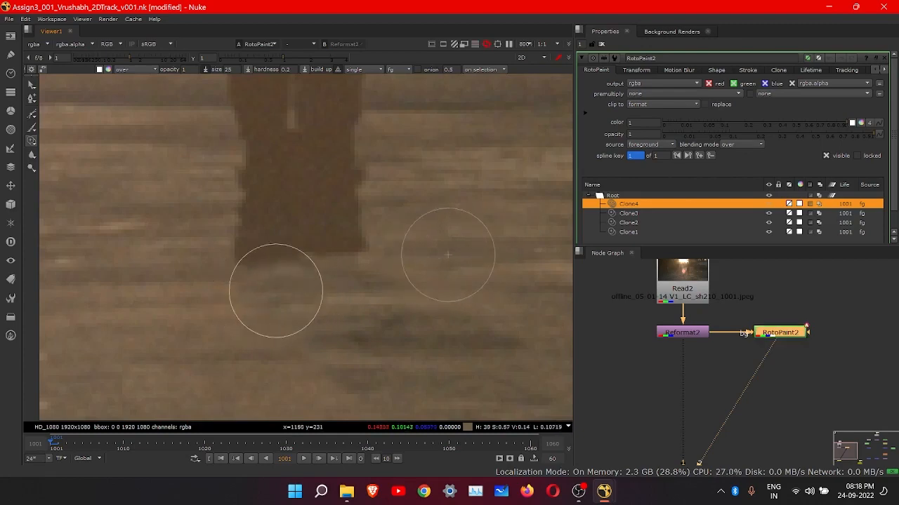
left_click_drag(276, 291, 315, 293)
scroll(319, 315, "down", 6)
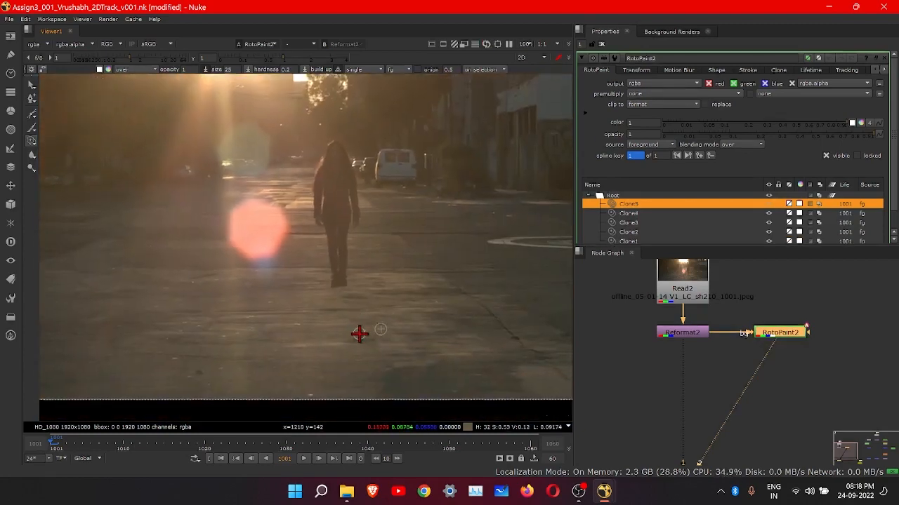
scroll(359, 334, "up", 2)
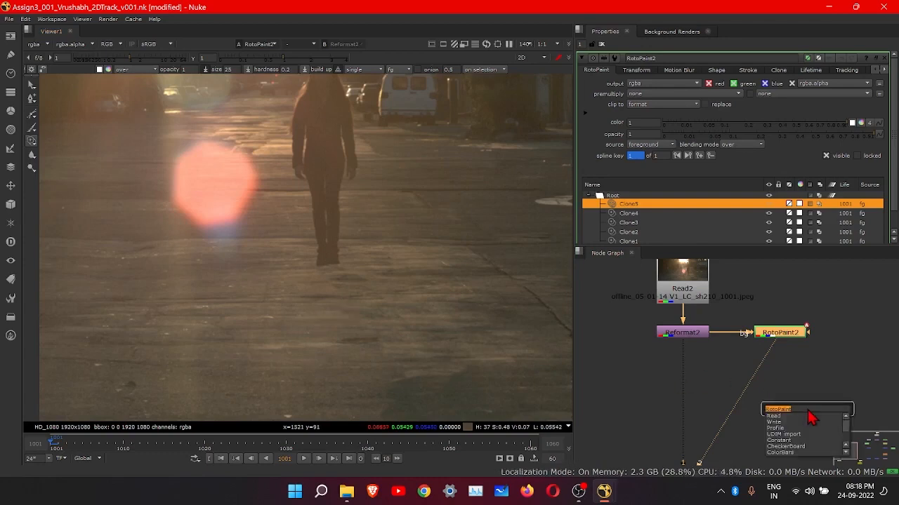
Step: Add a FrameHold node below the RotoPaint node and set its first frame to 1001
type("FRAM")
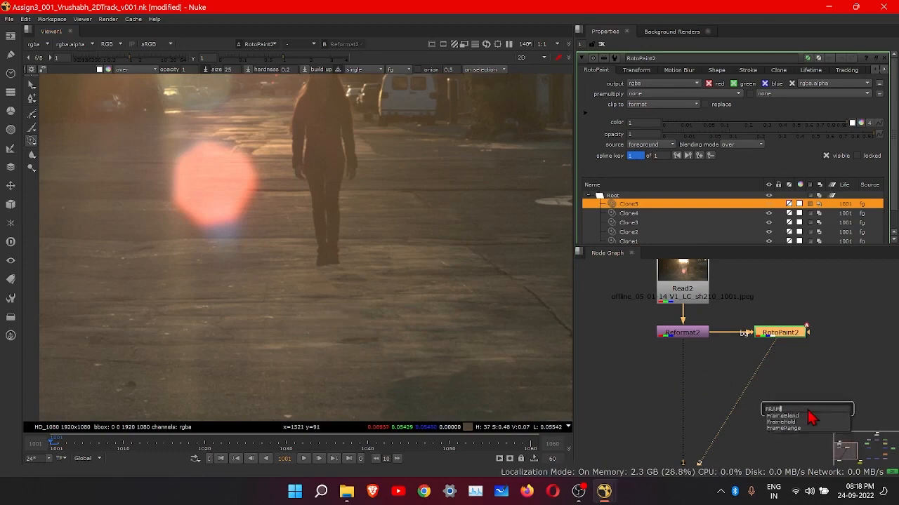
type("E")
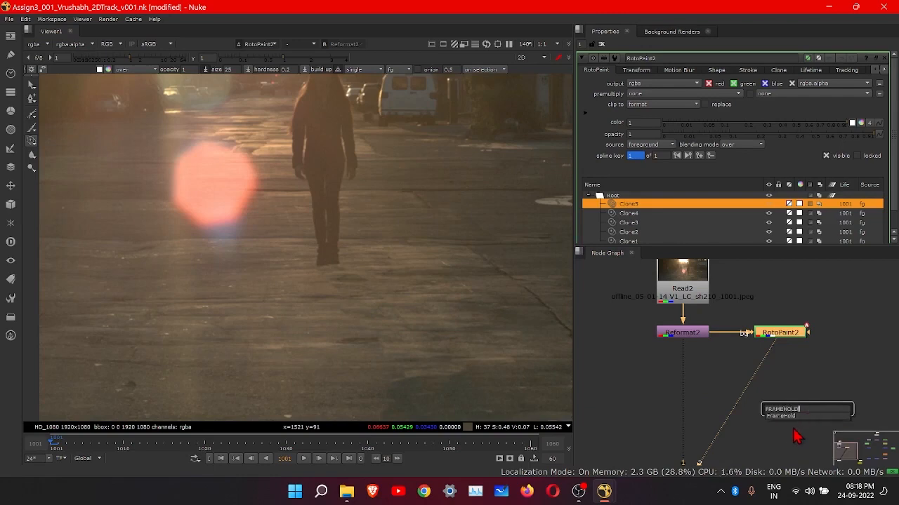
type("HOLD")
key("Return")
left_click_drag(789, 372, 782, 414)
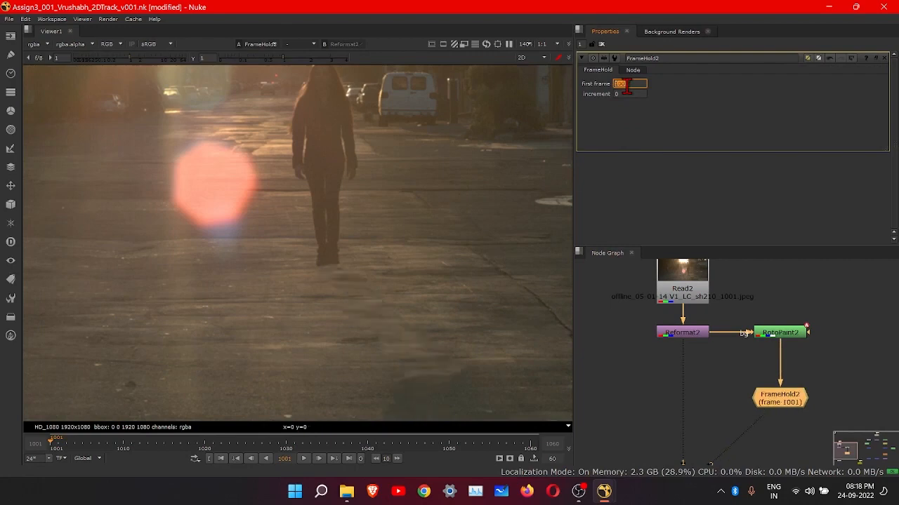
type("1")
key("Return")
Step: Play the FrameHold output to check the held frame and return to the first frame
scroll(391, 344, "down", 2)
scroll(392, 344, "up", 2)
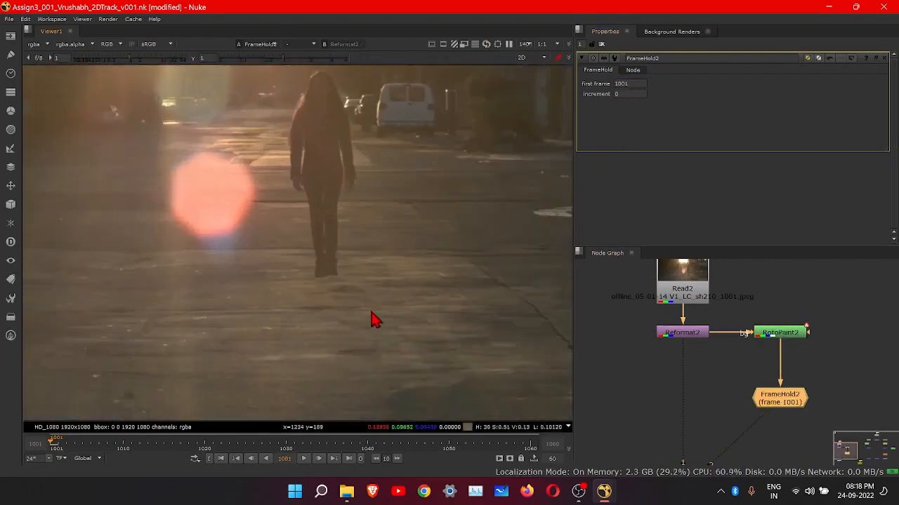
left_click(304, 459)
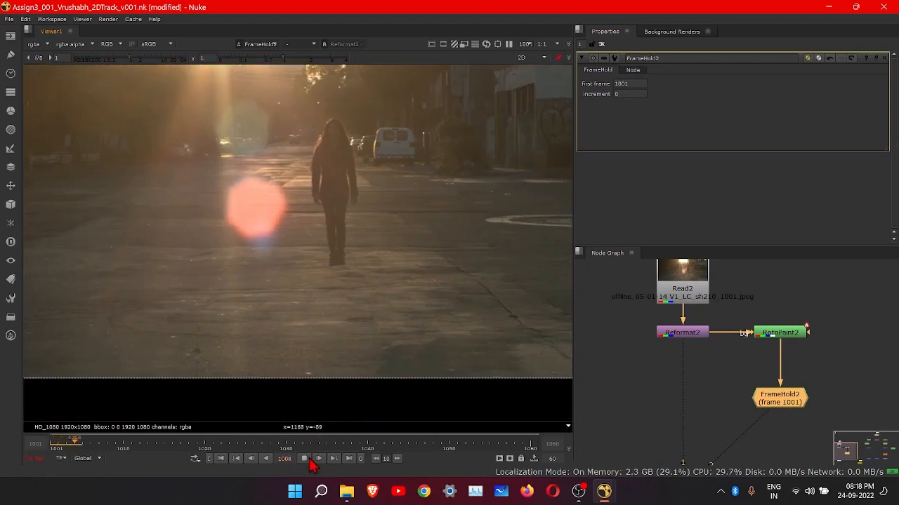
left_click(236, 459)
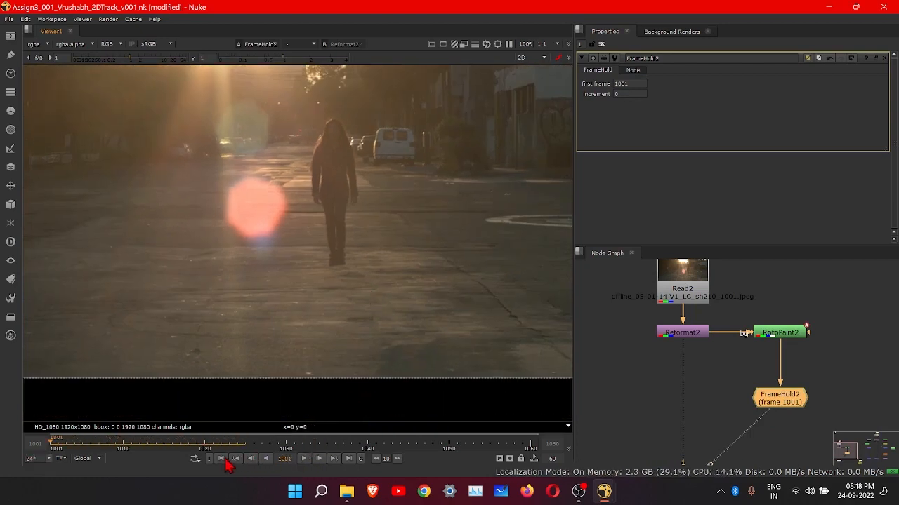
Step: Add a Roto node between the FrameHold node and the Viewer, space it below the FrameHold, and activate its shape drawing tool
middle_click_drag(787, 435, 770, 330)
left_click_drag(766, 322, 765, 318)
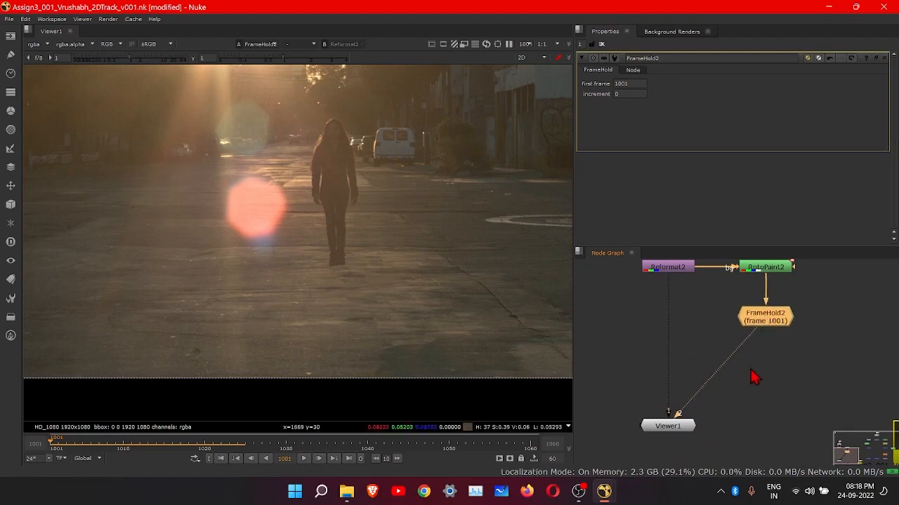
key("Tab")
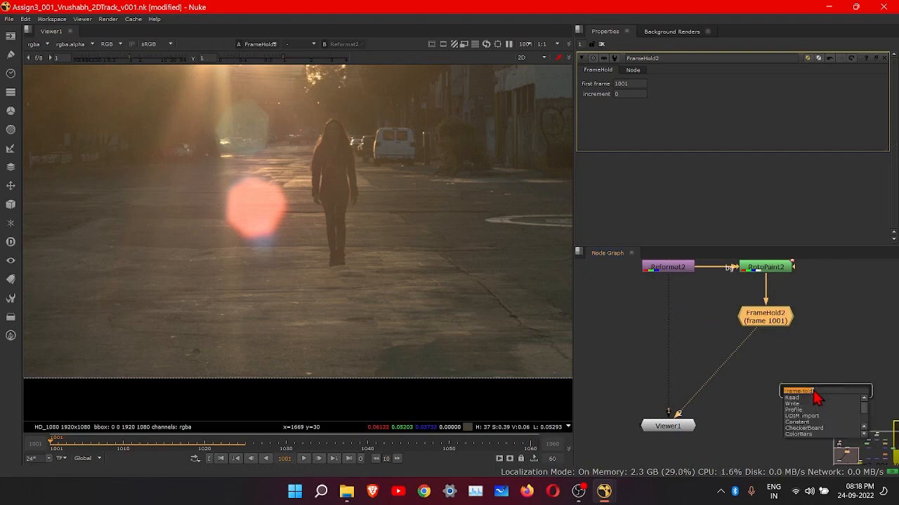
type("ROTO")
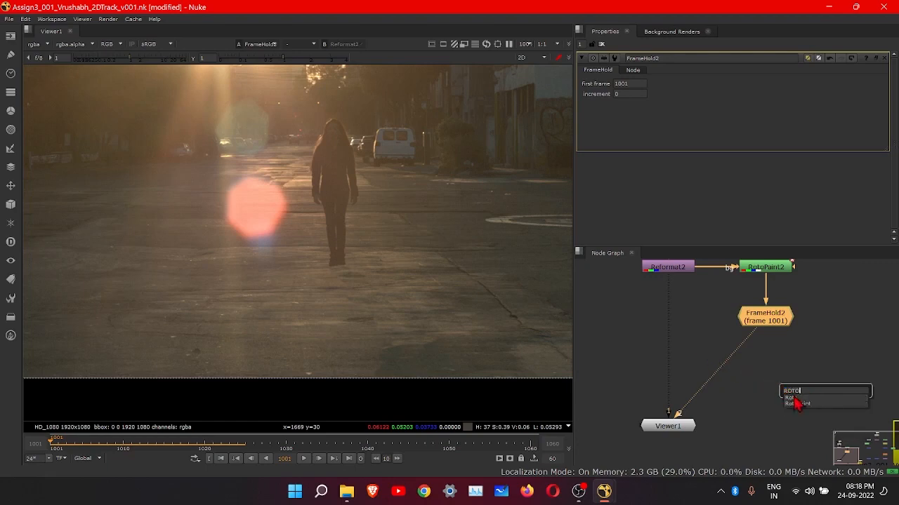
left_click(794, 397)
left_click_drag(772, 348, 772, 377)
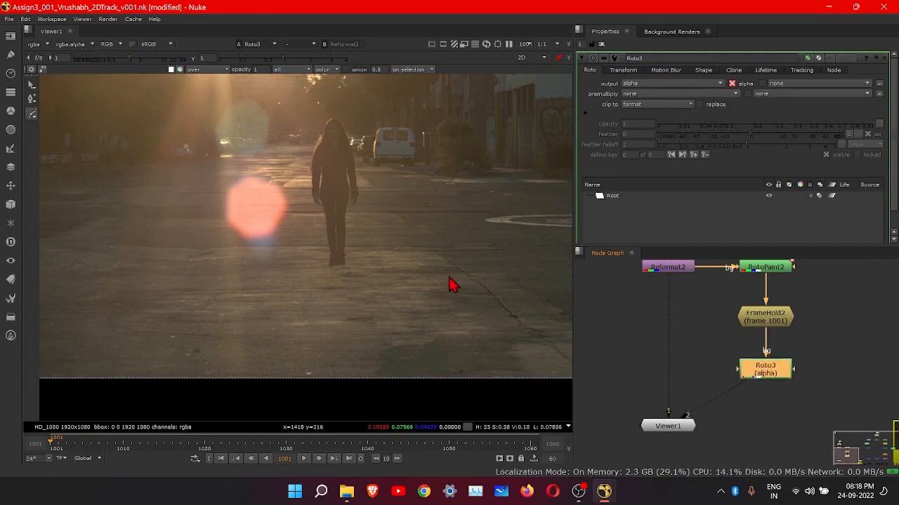
left_click(32, 114)
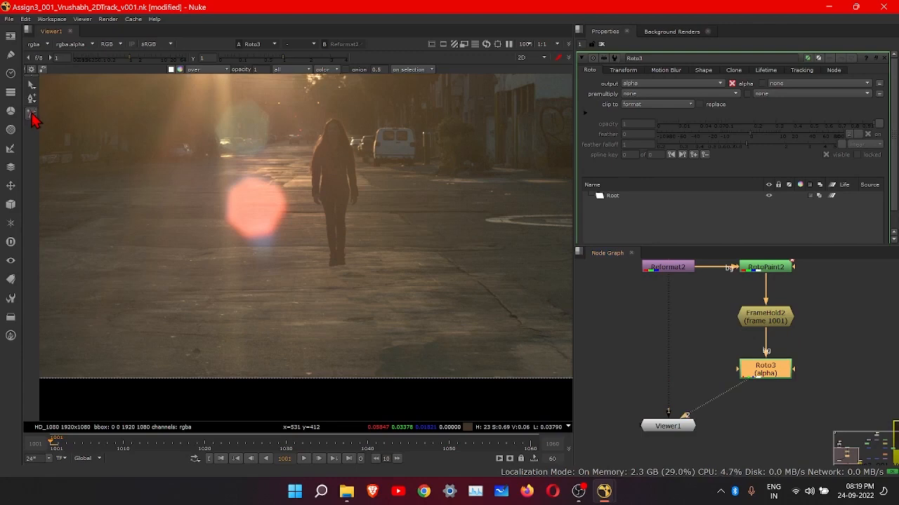
Step: Draw a closed four-point Bezier shape around the painted-out shadow area, from the woman's feet to just below the frame's lower edge
left_click(30, 114)
left_click(63, 116)
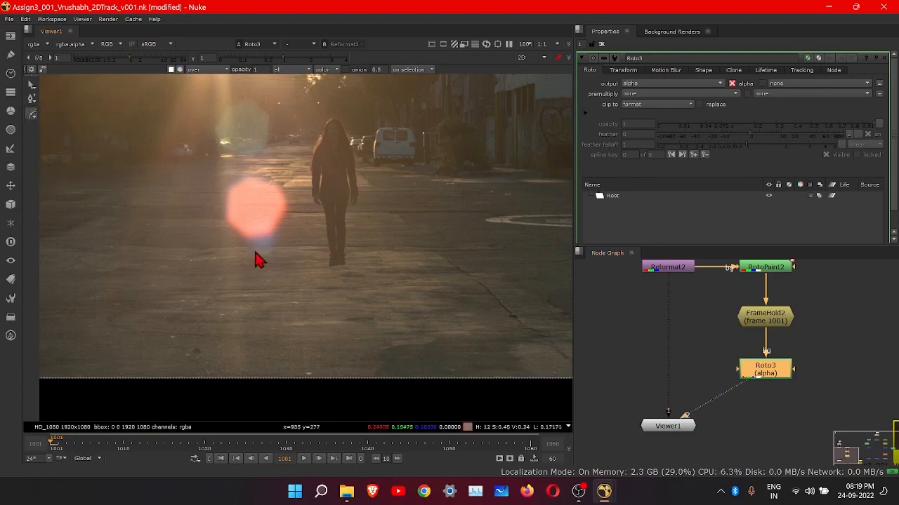
left_click(261, 269)
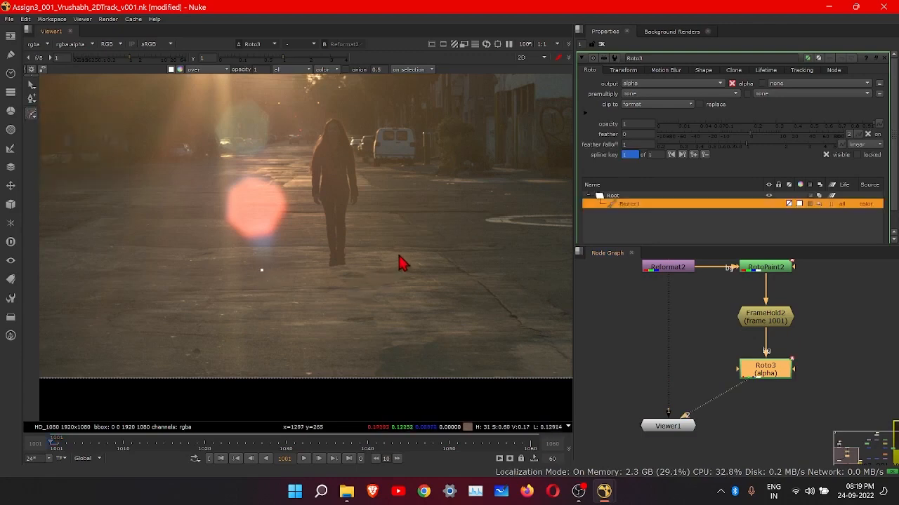
left_click(415, 262)
left_click(475, 386)
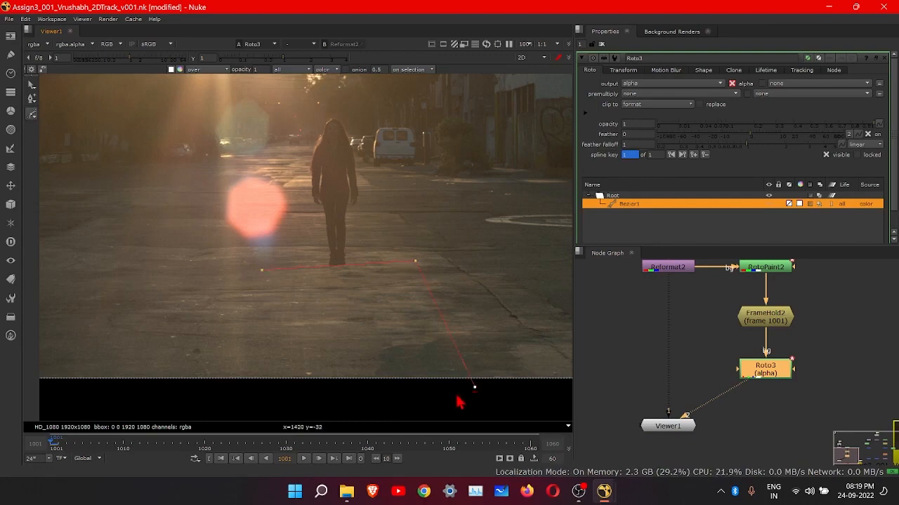
left_click(277, 401)
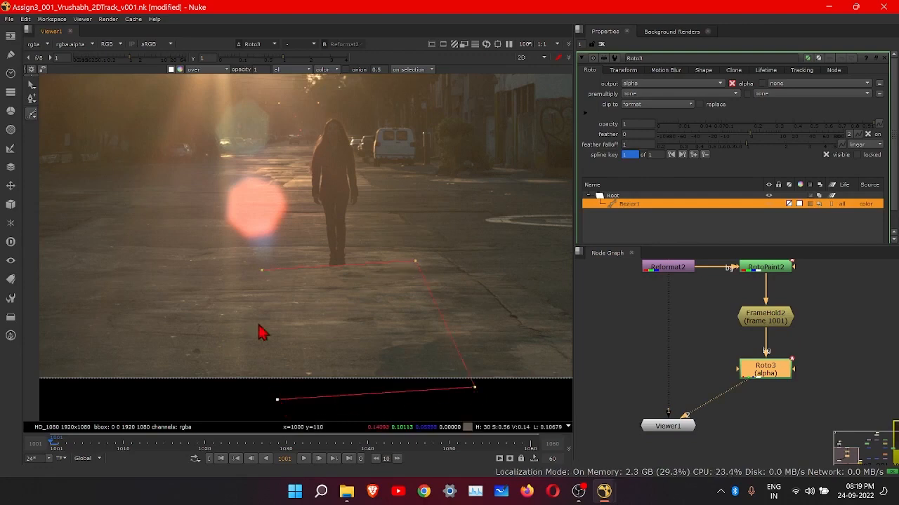
left_click(262, 271)
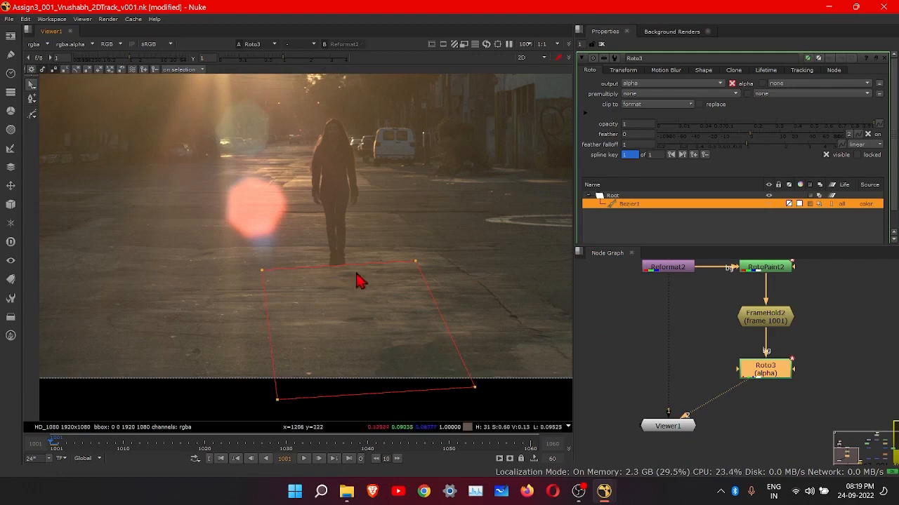
scroll(355, 275, "up", 4)
scroll(215, 294, "down", 4)
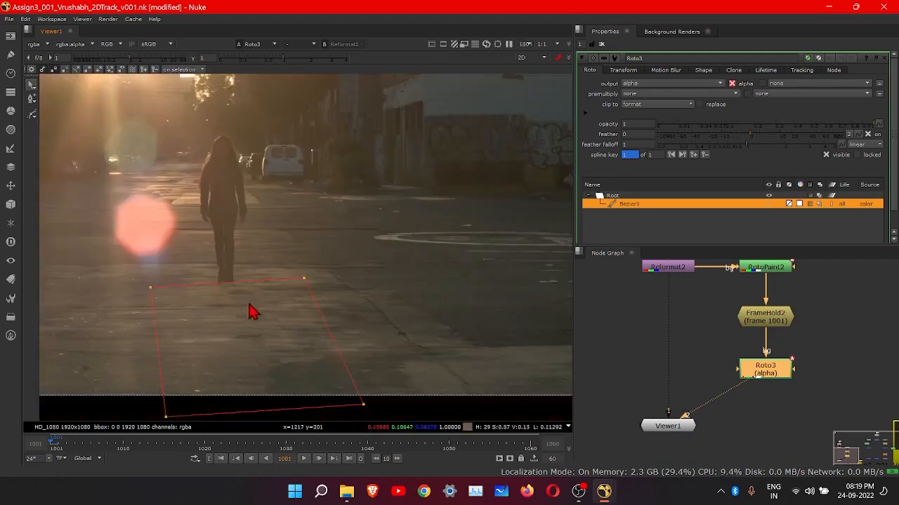
scroll(316, 295, "up", 1)
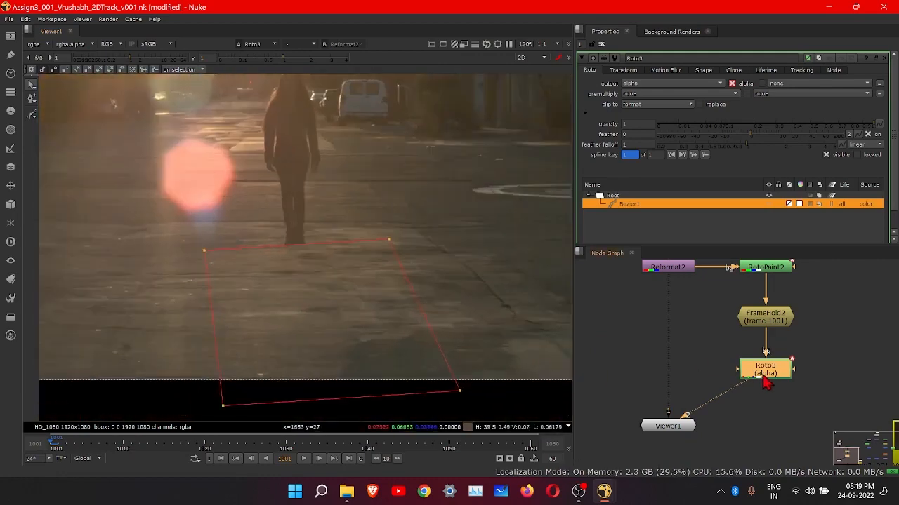
Step: Detach the Roto node to the side and add a Merge node below the FrameHold, fed by both the FrameHold and the Roto
mouse_move(763, 375)
left_mouse_down()
mouse_move(854, 368)
mouse_move(769, 362)
left_mouse_up()
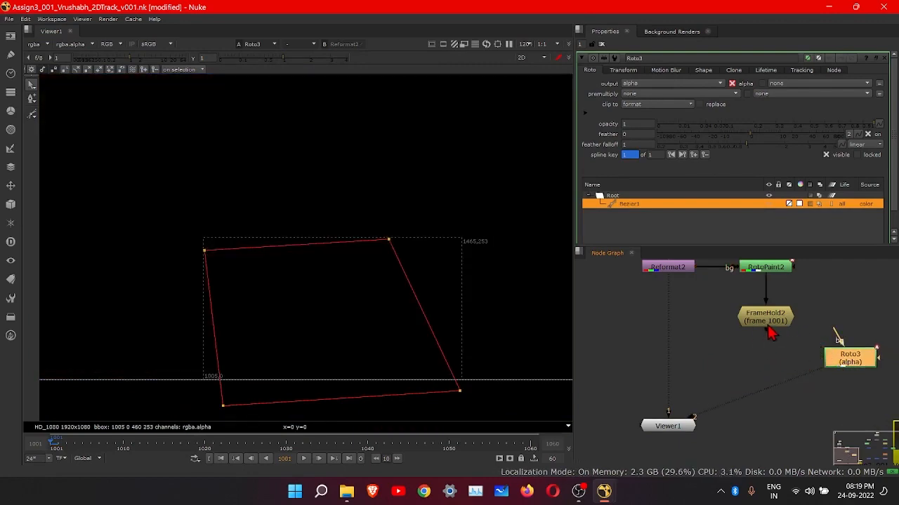
key("Tab")
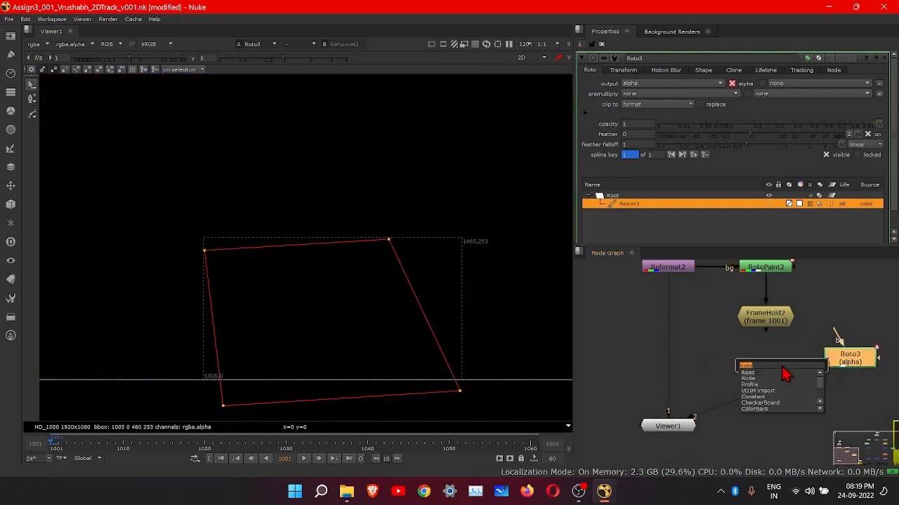
type("MERG")
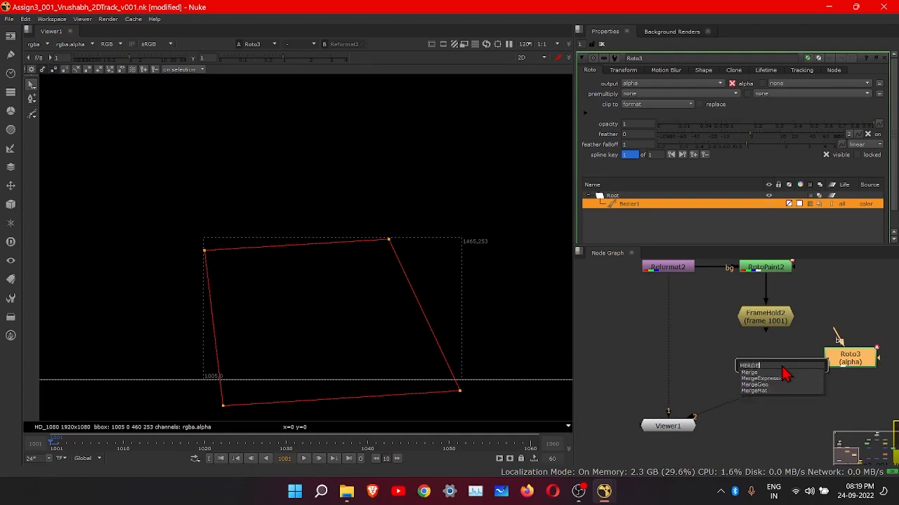
type("E")
key("Return")
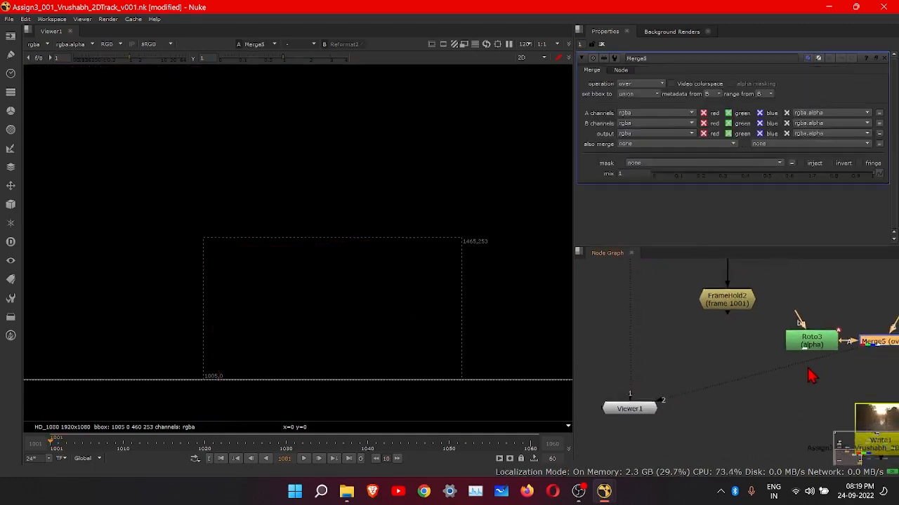
left_click_drag(869, 350, 731, 306)
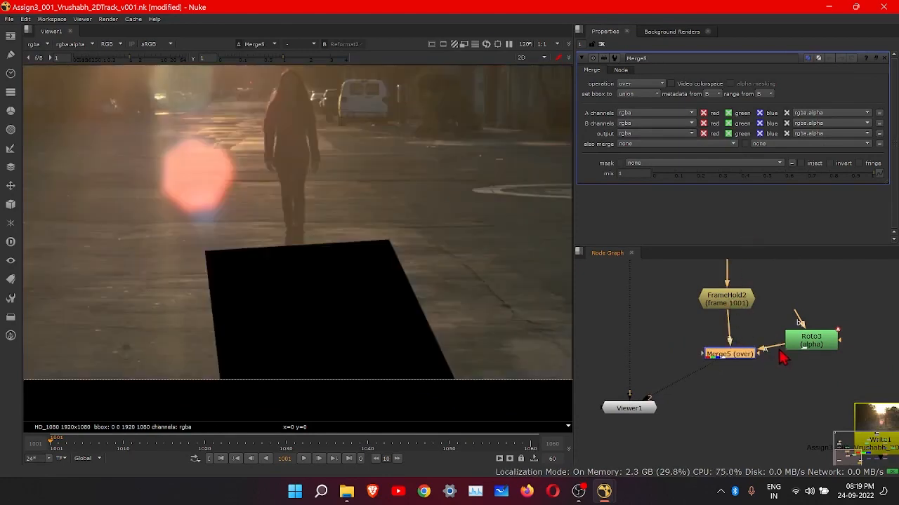
Step: Reconnect the Merge with its A input on the FrameHold and its B input on the Roto, placing both nodes level
mouse_move(753, 357)
left_mouse_down()
mouse_move(742, 343)
mouse_move(823, 350)
mouse_move(775, 345)
mouse_move(767, 351)
mouse_move(773, 360)
mouse_move(766, 349)
left_mouse_up()
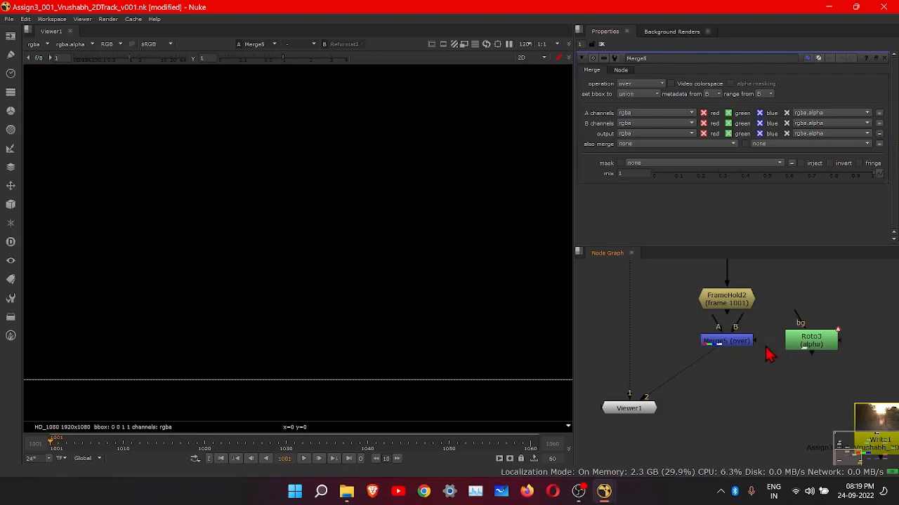
left_click_drag(715, 318, 803, 343)
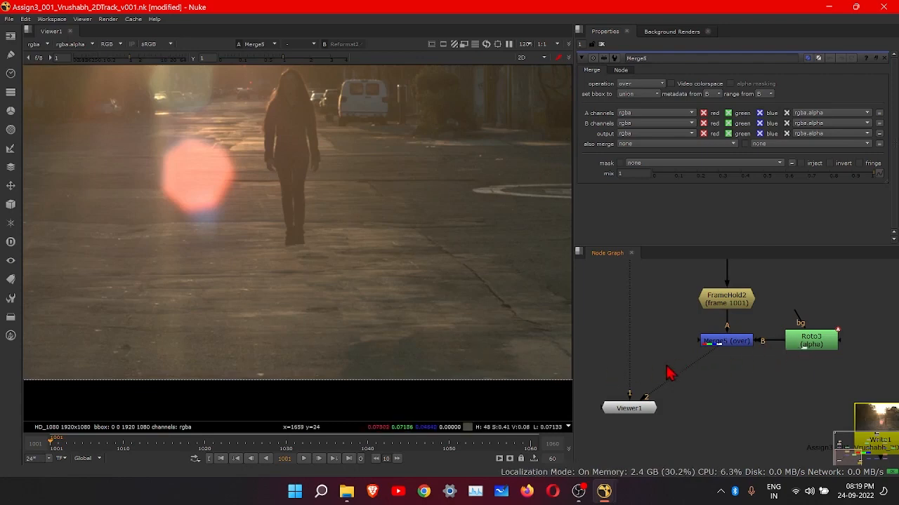
scroll(750, 351, "down", 2)
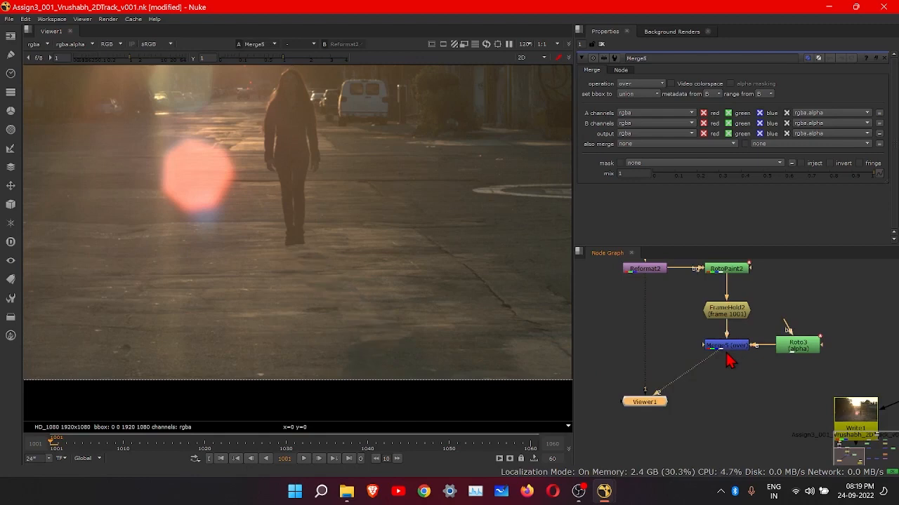
left_click_drag(730, 348, 797, 359)
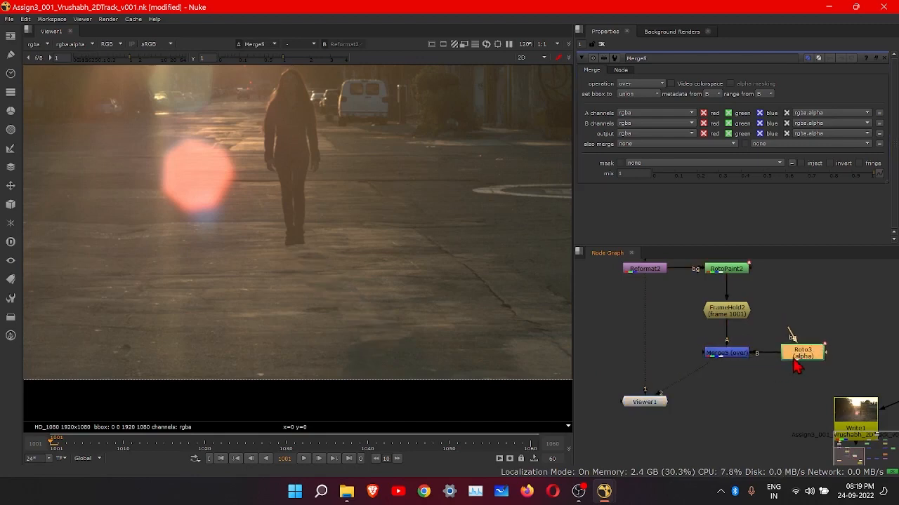
Step: Check the existing node tree and rewire the Merge with B on the FrameHold and A on the Roto
scroll(756, 354, "down", 4)
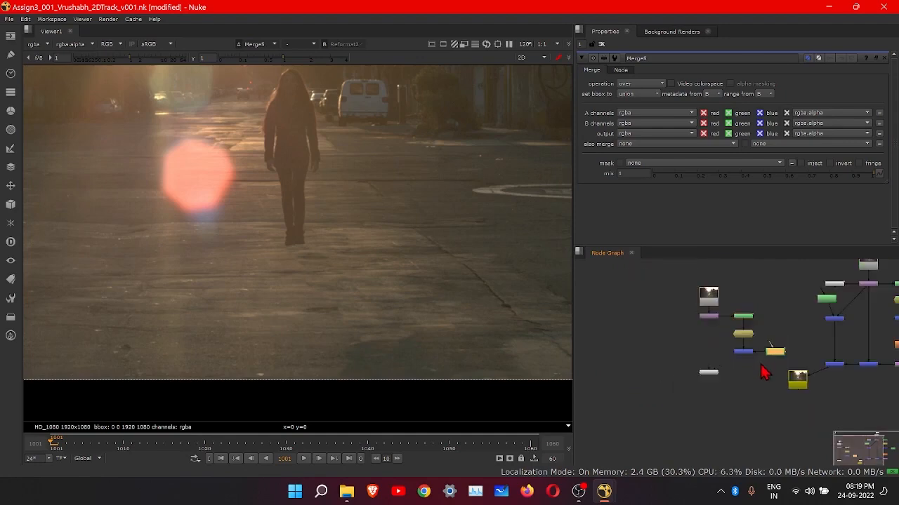
middle_click_drag(760, 365, 695, 399)
scroll(759, 360, "up", 4)
middle_click_drag(758, 361, 837, 344)
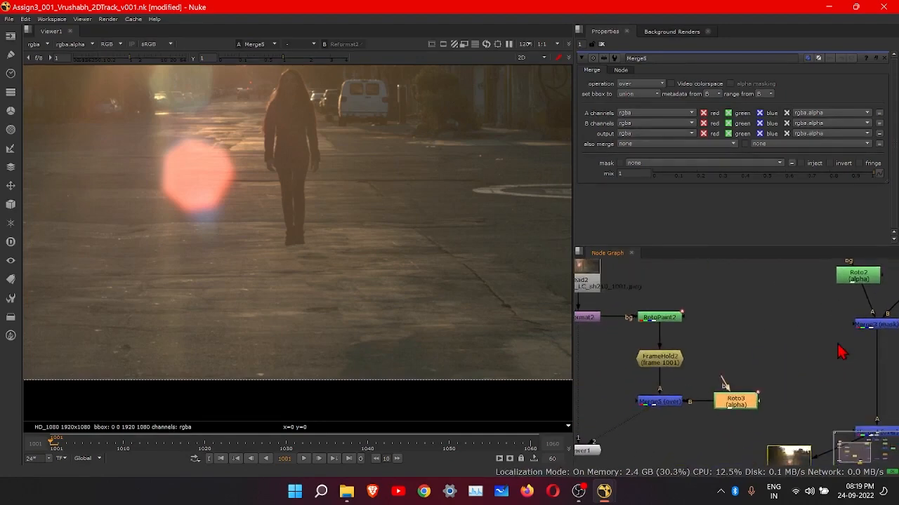
left_click(665, 398)
left_click_drag(661, 393, 727, 410)
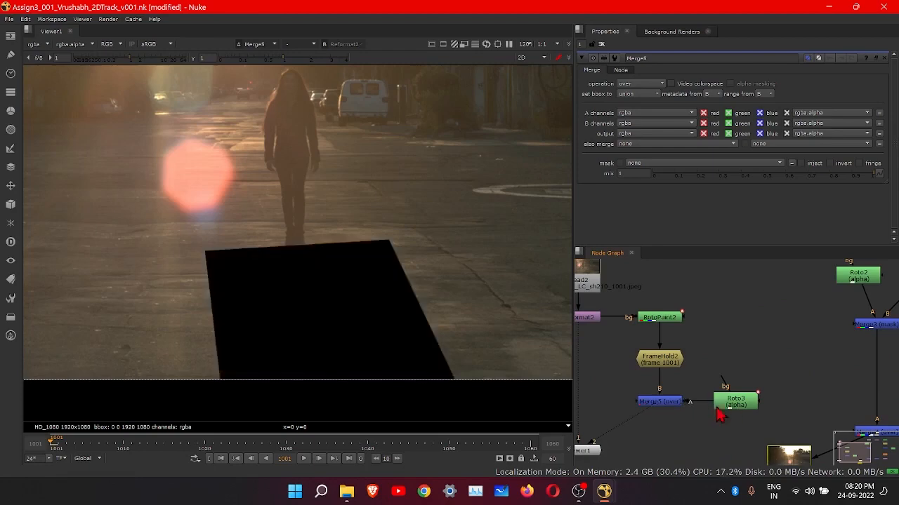
Step: View the Merge output and set the Merge operation to mask so only the patch inside the Roto shape remains
middle_click_drag(697, 404, 673, 356)
left_click(697, 352)
key("1")
scroll(692, 372, "down", 4)
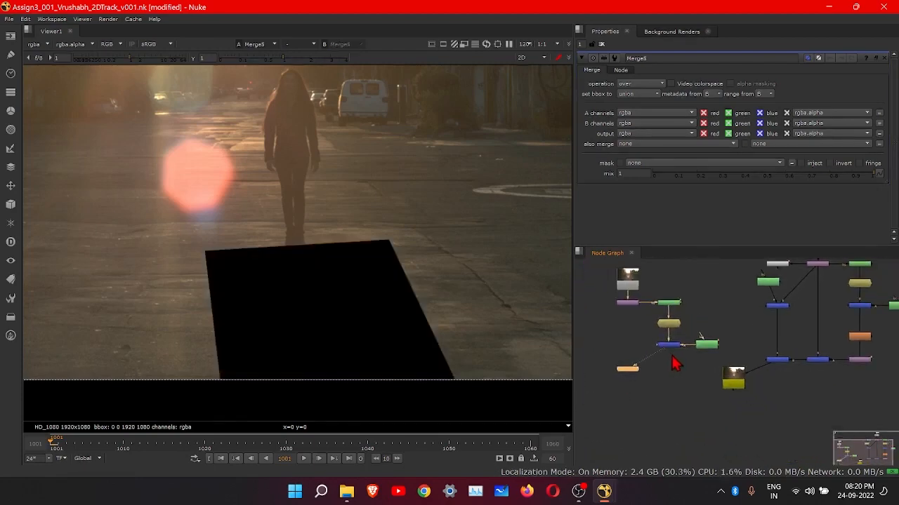
scroll(701, 350, "up", 3)
double_click(705, 350)
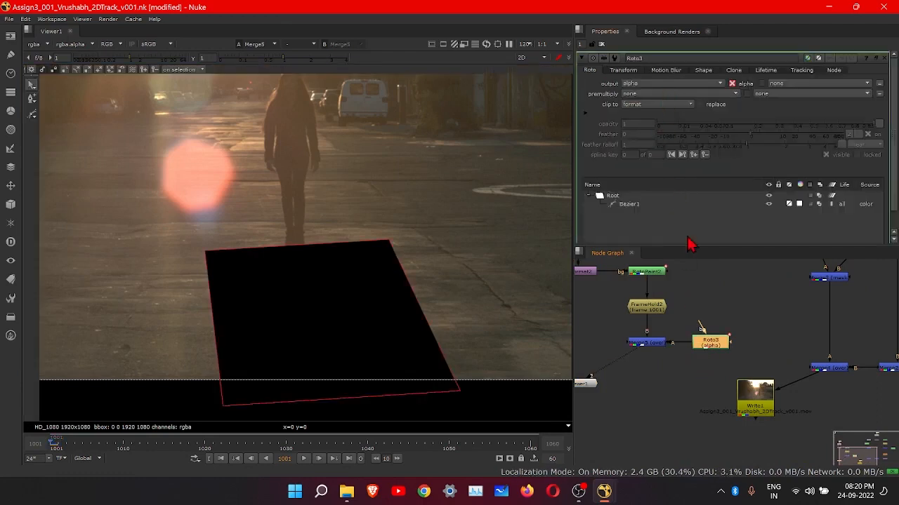
double_click(647, 344)
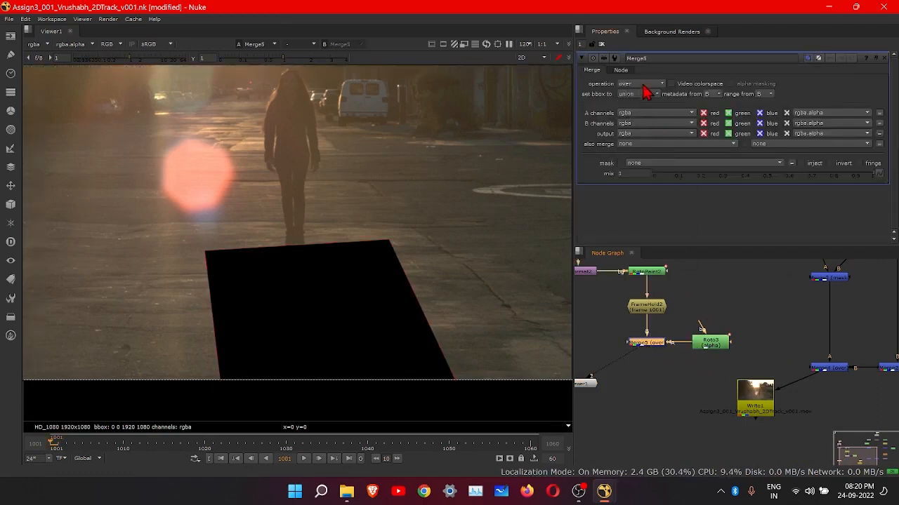
left_click(641, 84)
left_click(641, 139)
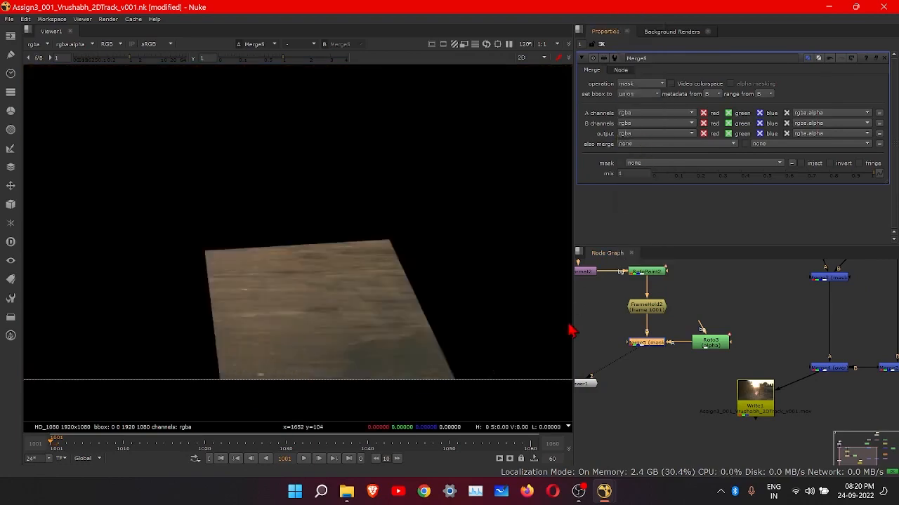
Step: Connect the Viewer to the Reformat node to show the original plate
scroll(688, 389, "down", 3)
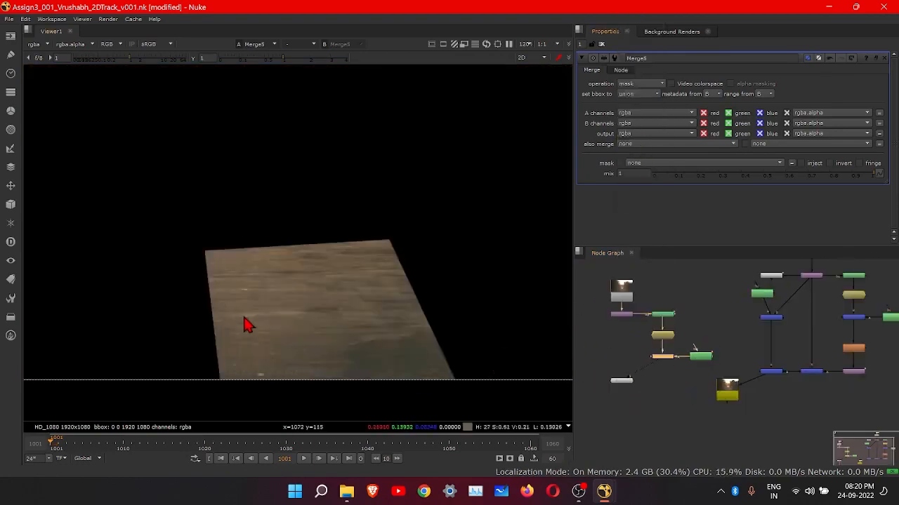
scroll(721, 405, "up", 5)
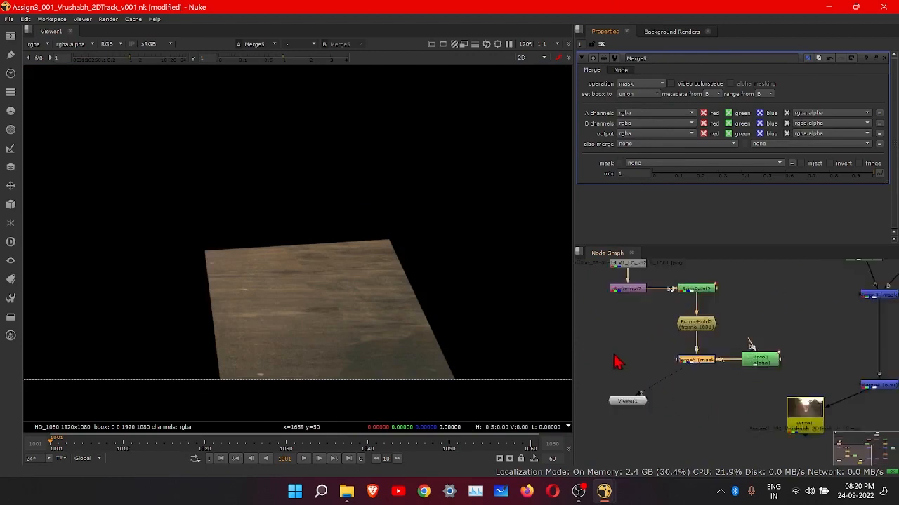
middle_click_drag(693, 433, 703, 397)
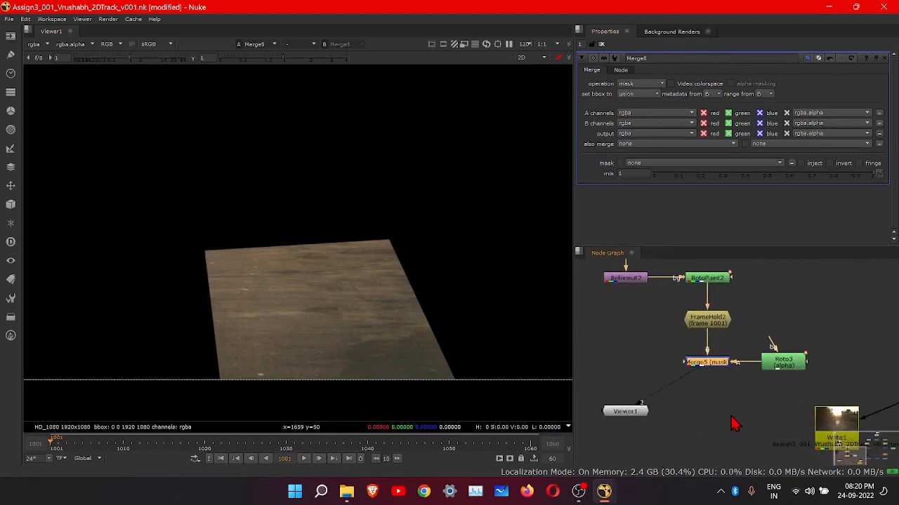
left_click(632, 412)
scroll(653, 393, "down", 2)
middle_click_drag(679, 390, 706, 396)
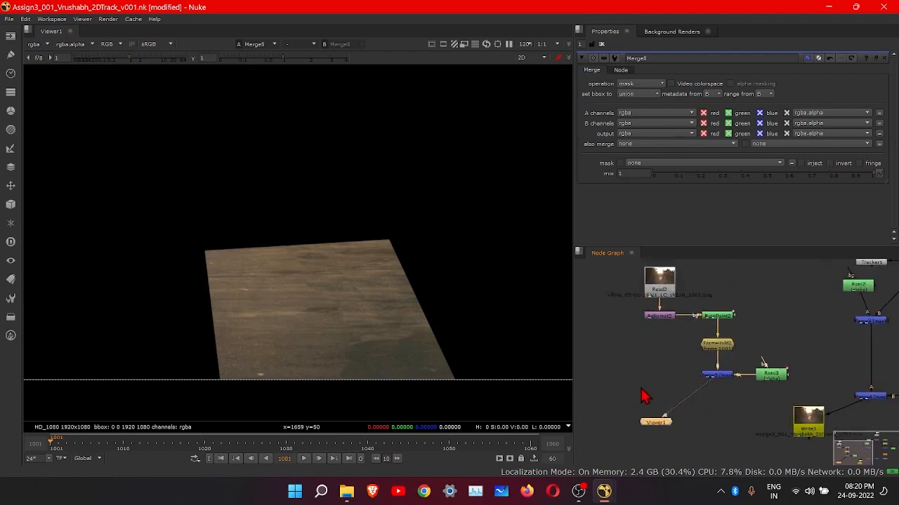
left_click_drag(664, 426, 674, 427)
scroll(647, 343, "up", 4)
middle_click_drag(647, 343, 753, 426)
left_click(741, 342)
key("1")
Step: Add a Tracker node, connect it to the Reformat node's output, and place it on the side opposite the RotoPaint branch
left_click(683, 376)
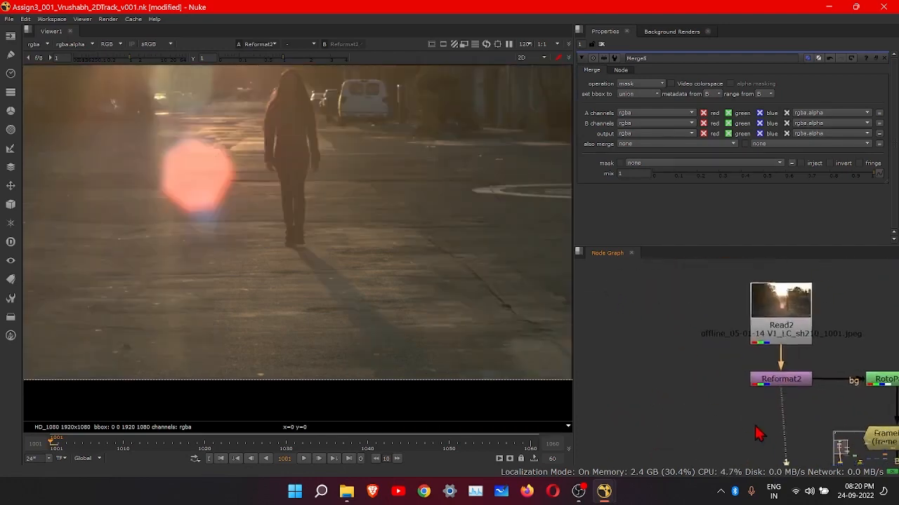
key("Tab")
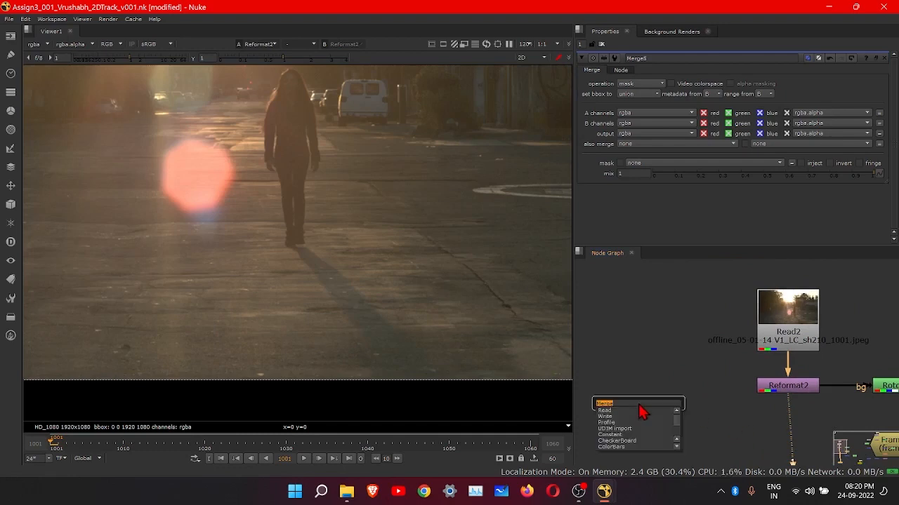
type("TRA")
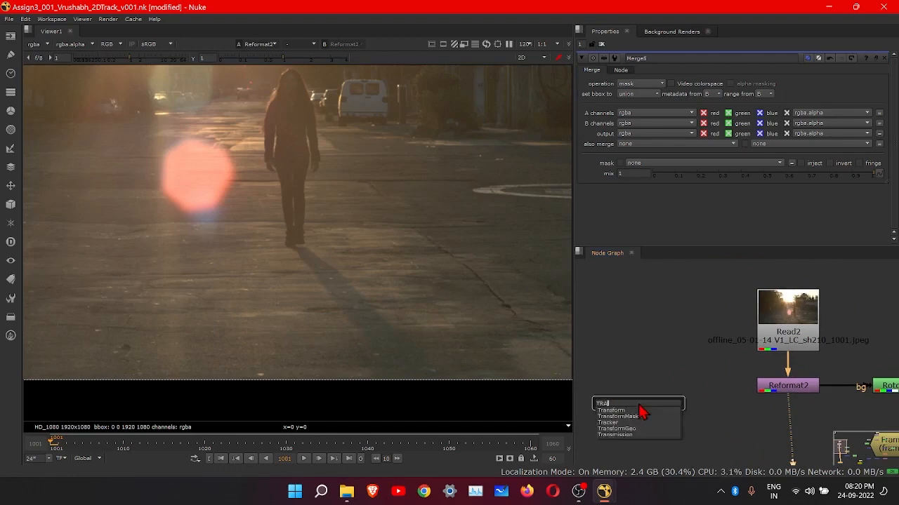
key("Down")
key("Down")
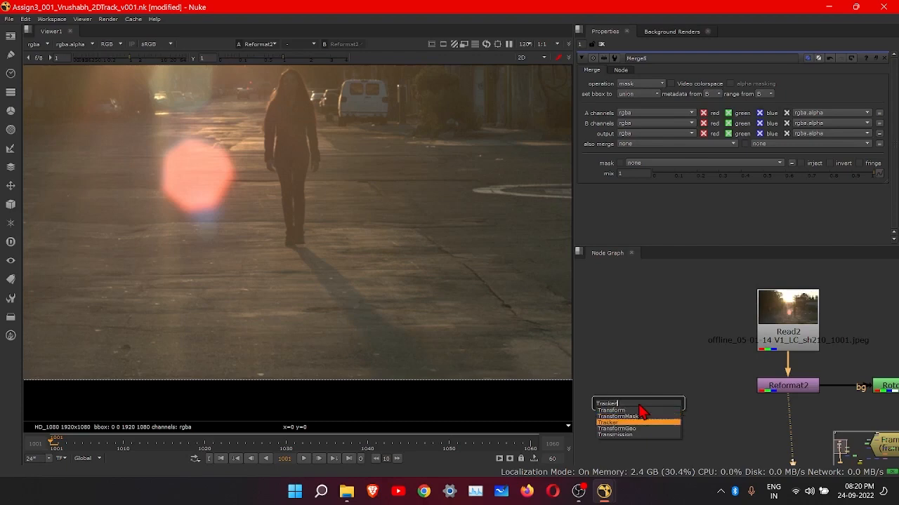
key("Return")
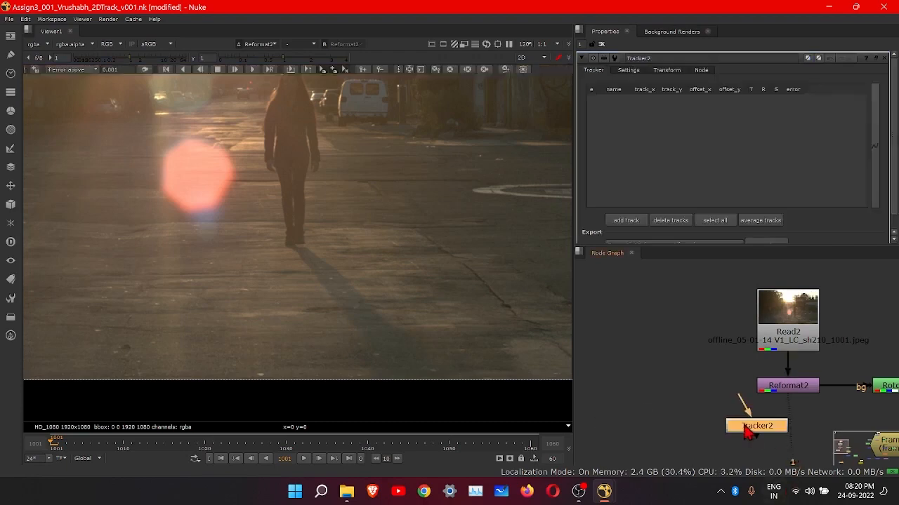
left_click_drag(749, 431, 764, 397)
left_click_drag(681, 399, 659, 410)
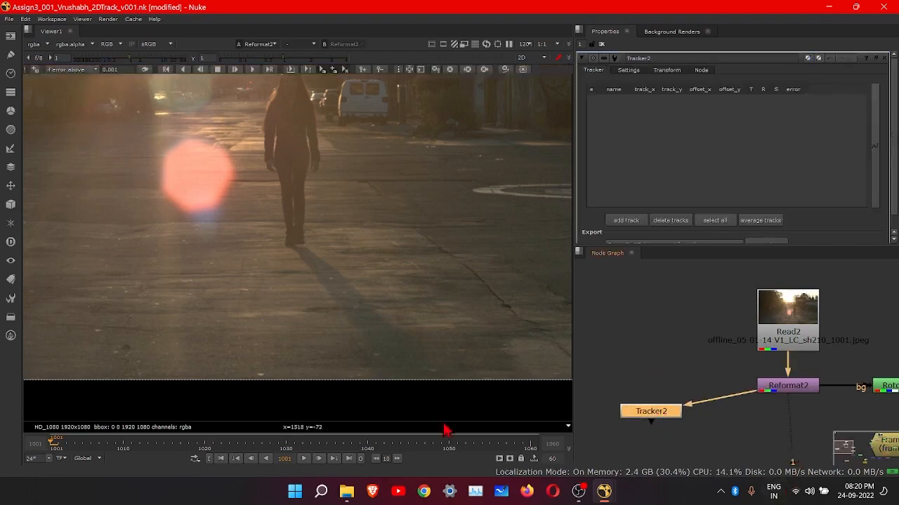
Step: Examine the road surface around the woman's feet and shadow in the original plate for trackable detail
scroll(284, 221, "down", 4)
scroll(284, 225, "up", 6)
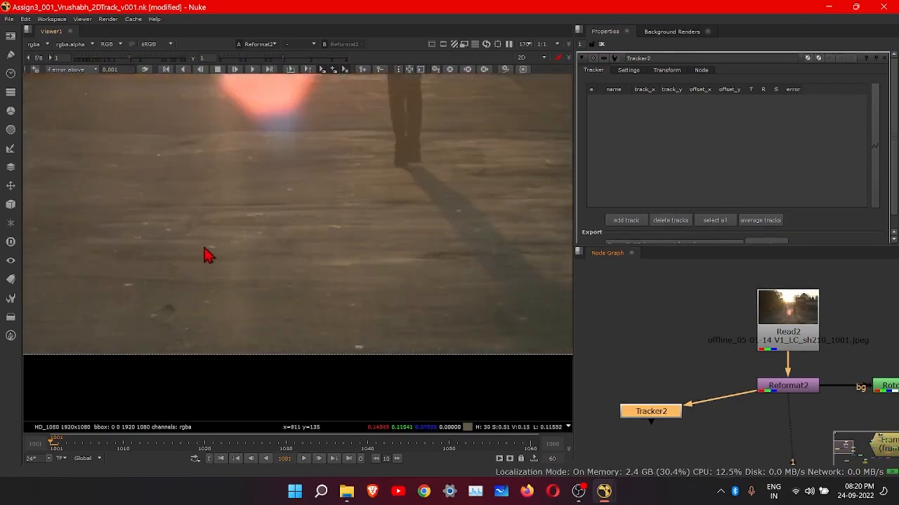
scroll(387, 217, "down", 5)
scroll(415, 259, "up", 3)
middle_click_drag(394, 254, 491, 202)
scroll(424, 233, "down", 2)
middle_click_drag(423, 232, 372, 246)
scroll(271, 281, "up", 2)
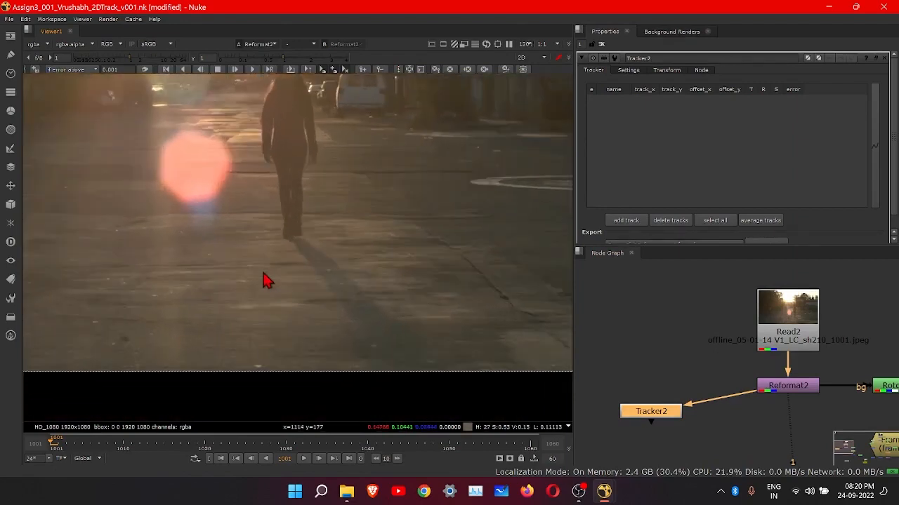
Step: Align the Tracker level with the Reformat node and insert a Grade node on the connection between them
scroll(290, 281, "down", 2)
middle_click_drag(342, 278, 326, 313)
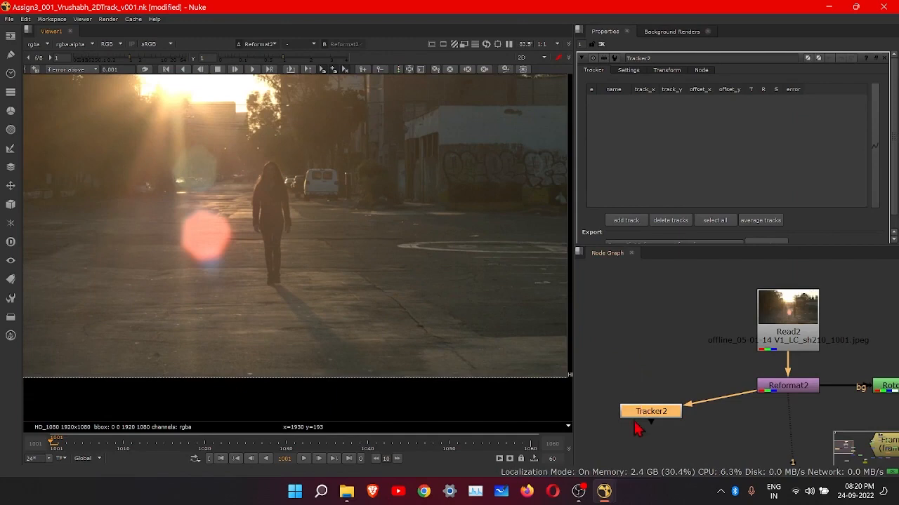
left_click_drag(651, 413, 643, 388)
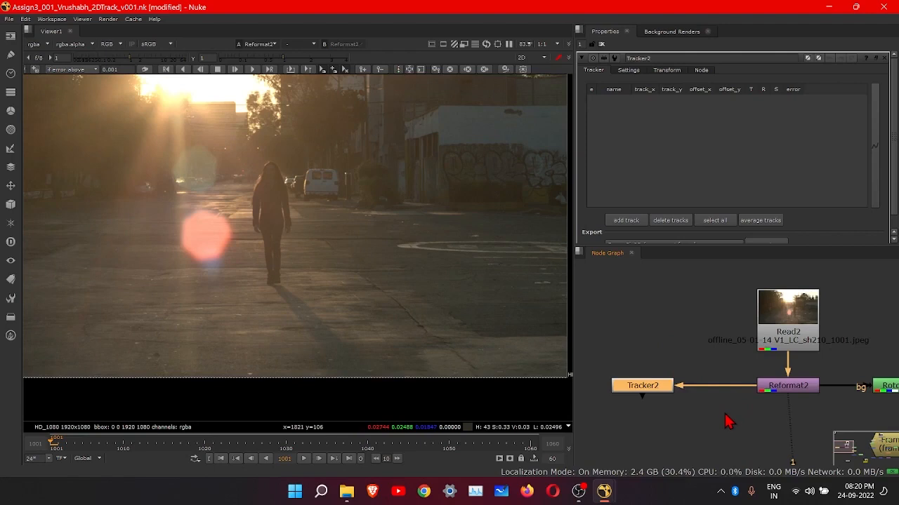
key("Tab")
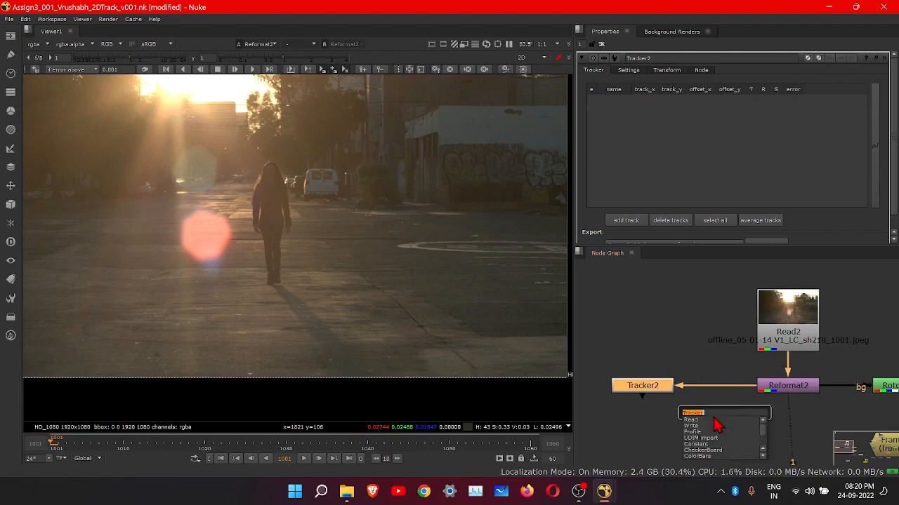
type("GRAD")
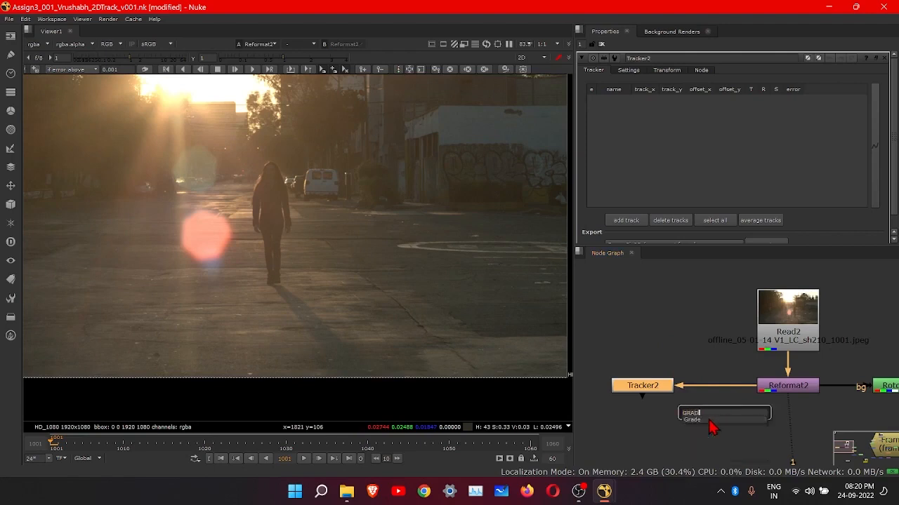
left_click(709, 420)
left_click_drag(642, 411, 715, 390)
left_click_drag(650, 388, 622, 388)
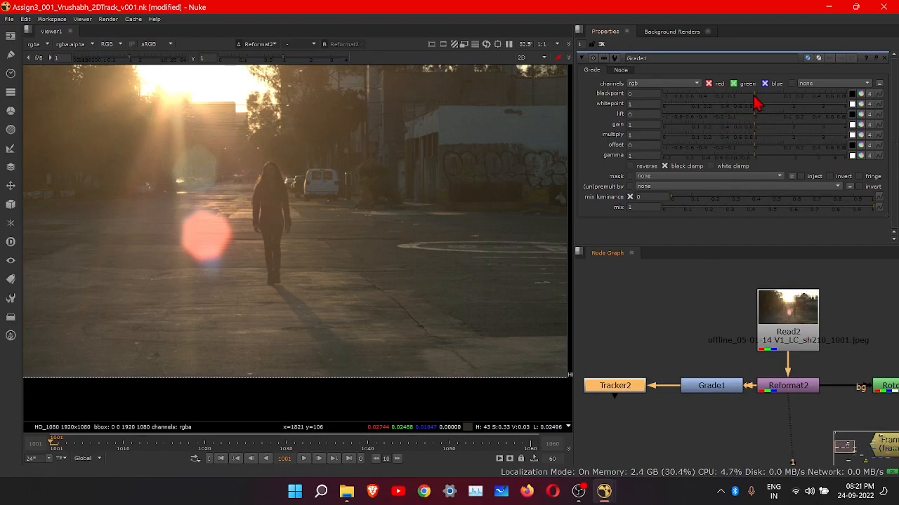
Step: View the Tracker output and raise the Grade's blackpoint to 0.045 to bring out road detail
left_click_drag(754, 99, 771, 97)
key("1")
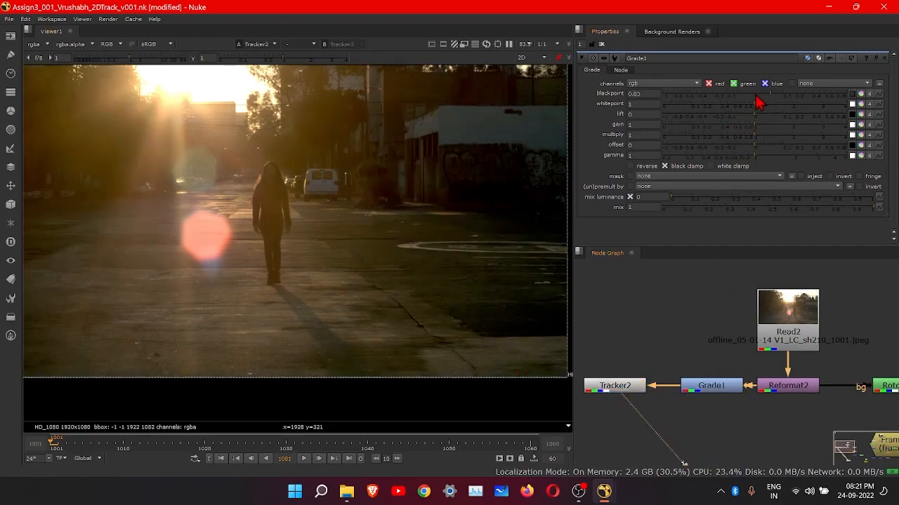
mouse_move(770, 98)
left_mouse_down()
mouse_move(793, 100)
mouse_move(773, 100)
mouse_move(780, 104)
left_mouse_up()
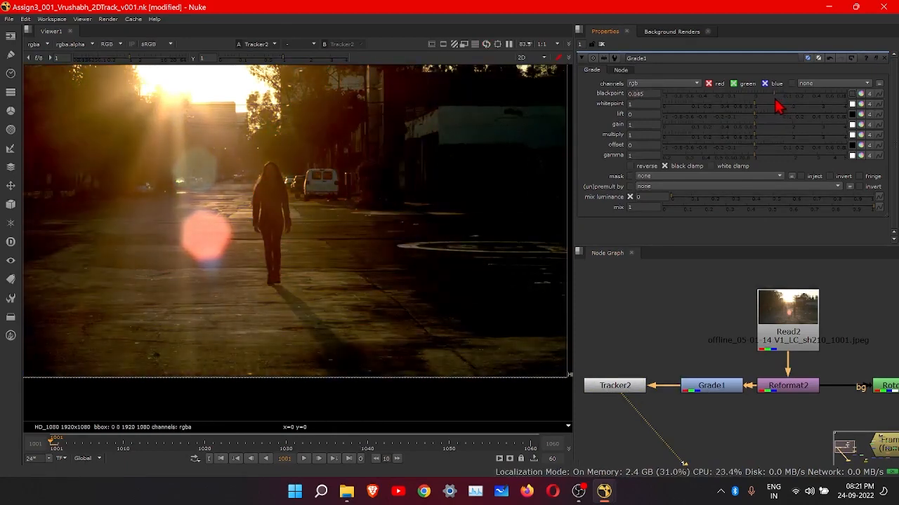
Step: Turn on the Tracker's add-track mode and inspect the bright specks on the graded road for a distinct tracking point
left_click(627, 387)
double_click(627, 388)
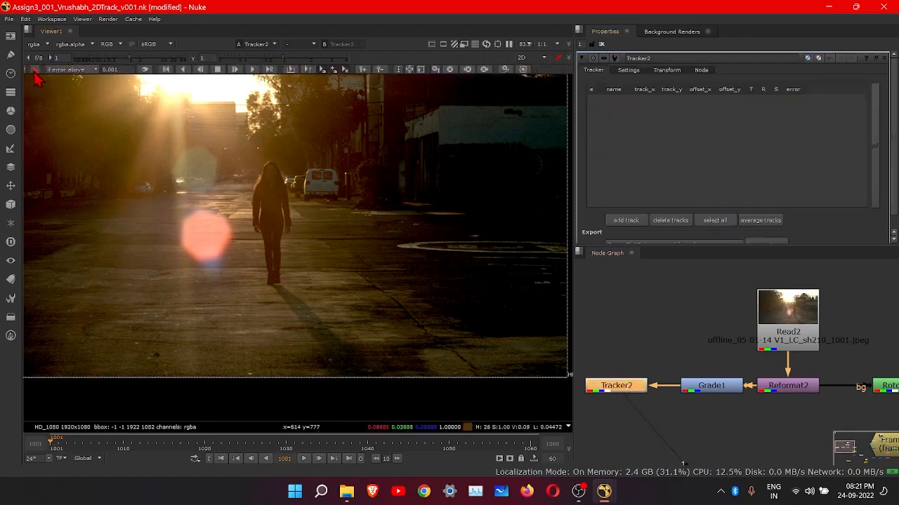
left_click(35, 70)
scroll(131, 342, "up", 5)
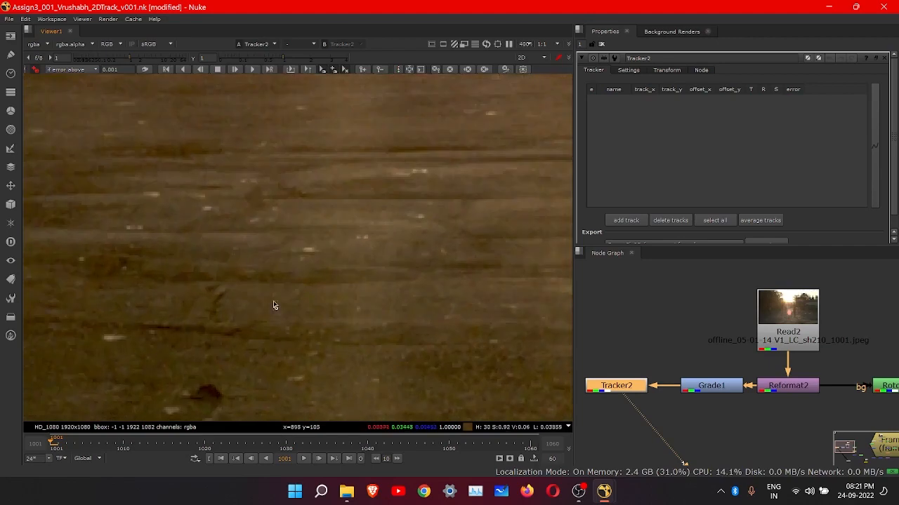
scroll(273, 304, "down", 2)
double_click(709, 387)
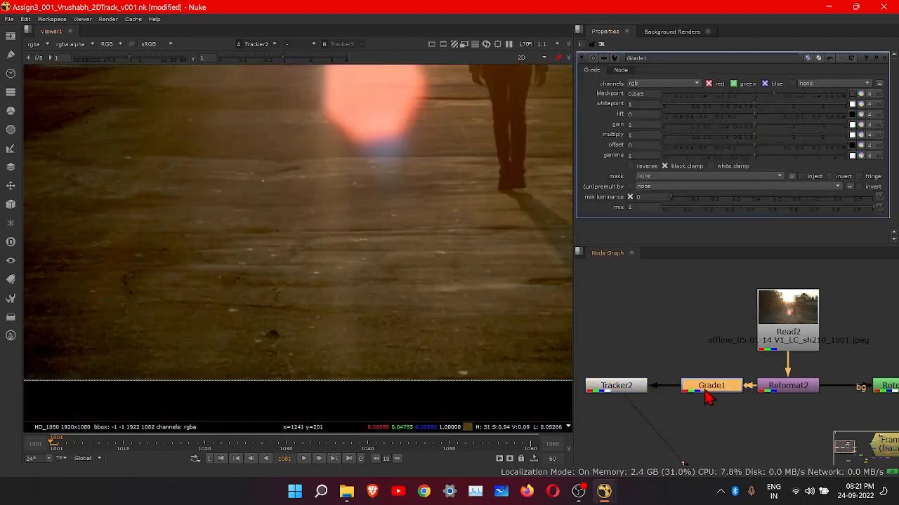
mouse_move(772, 94)
left_mouse_down()
mouse_move(759, 95)
mouse_move(774, 93)
left_mouse_up()
scroll(277, 307, "up", 3)
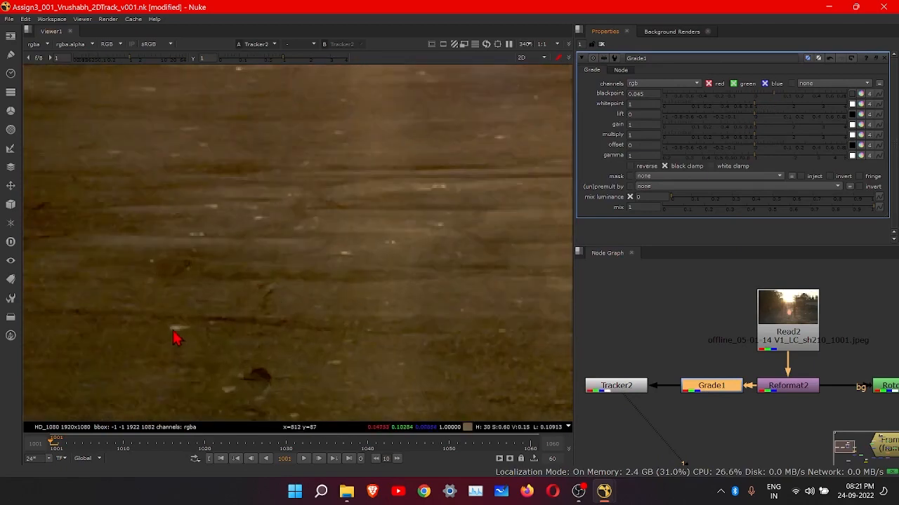
scroll(177, 337, "up", 3)
scroll(177, 338, "up", 2)
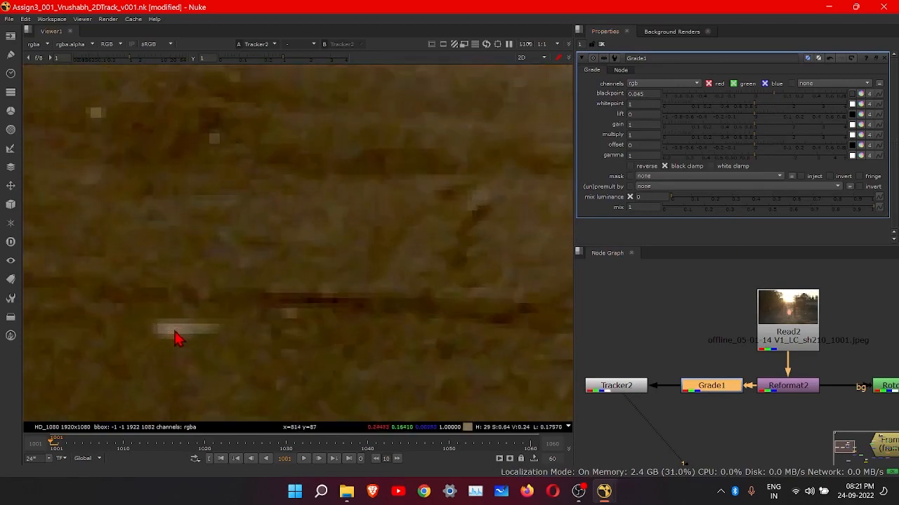
Step: Place a track on the elongated bright road mark near x 816, y 88 and shrink its pattern and search boxes around it
double_click(617, 386)
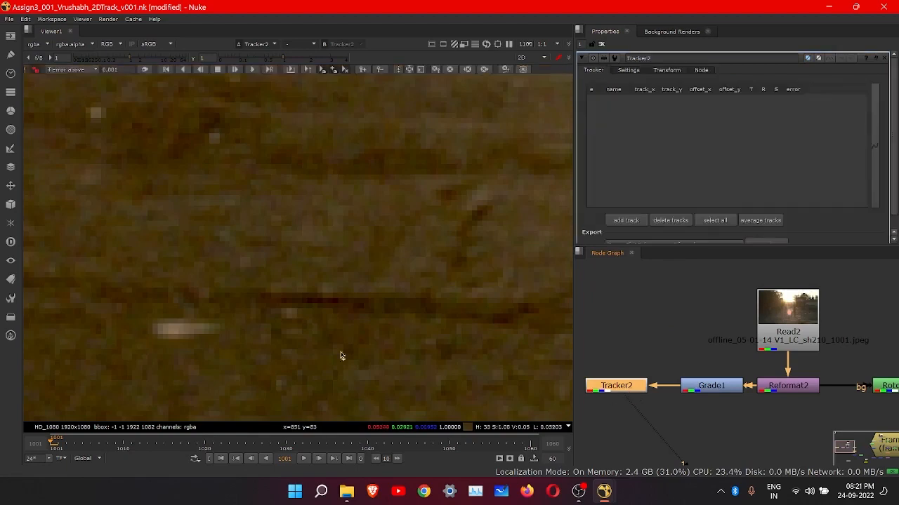
left_click(177, 332, "ctrl+alt")
scroll(274, 312, "down", 2)
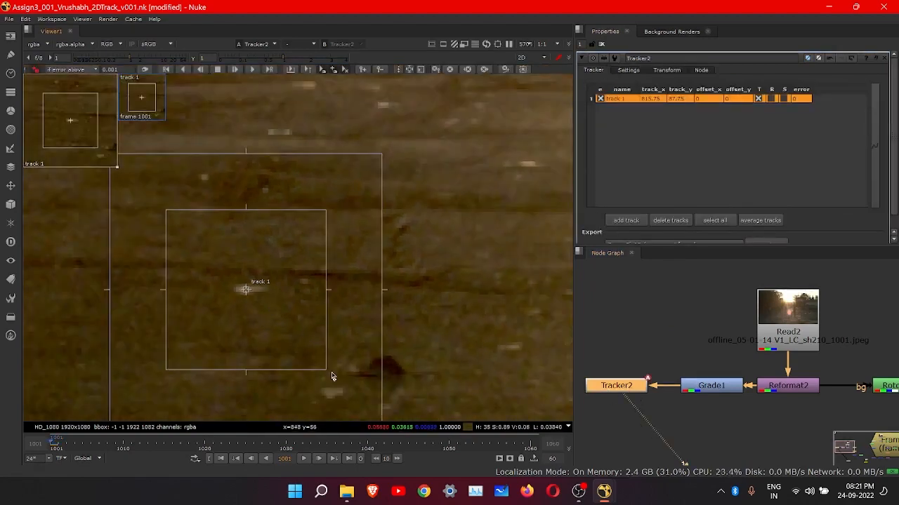
left_click_drag(333, 376, 302, 342)
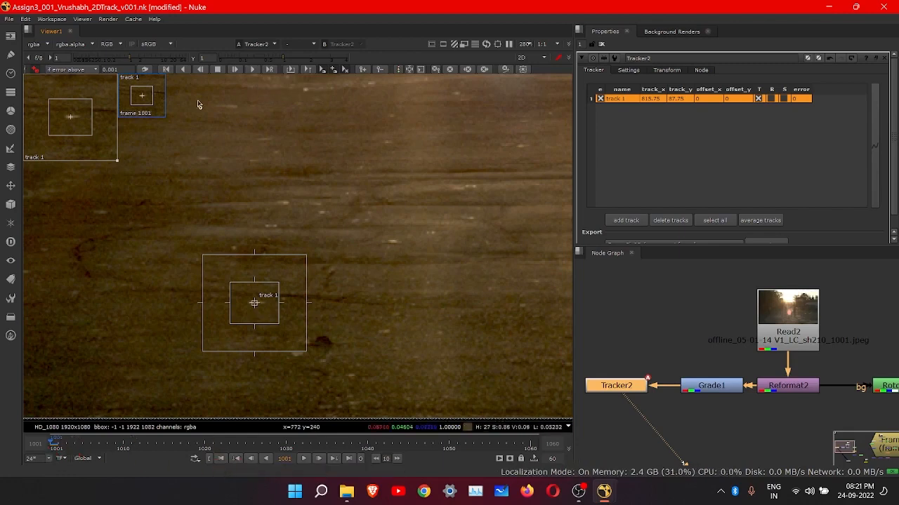
Step: Track the point forward through frame 1060, then return to frame 1001
left_click(251, 69)
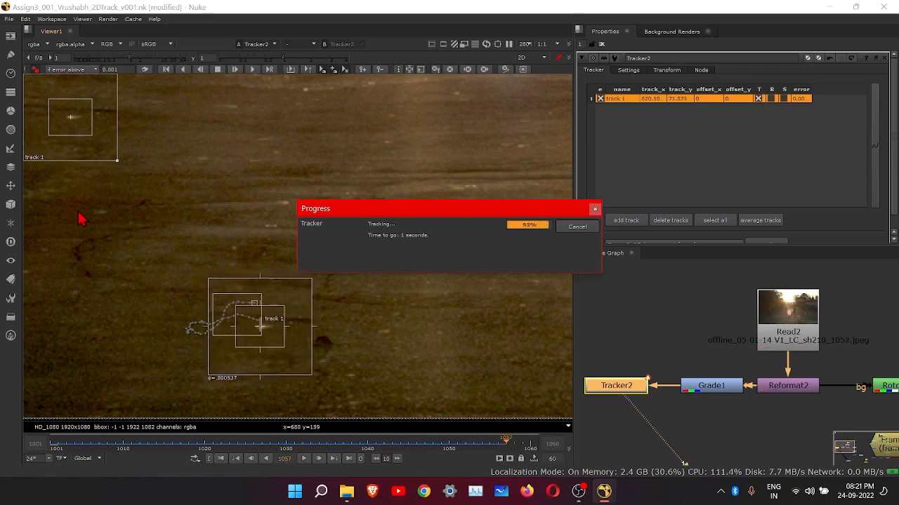
scroll(242, 327, "up", 5)
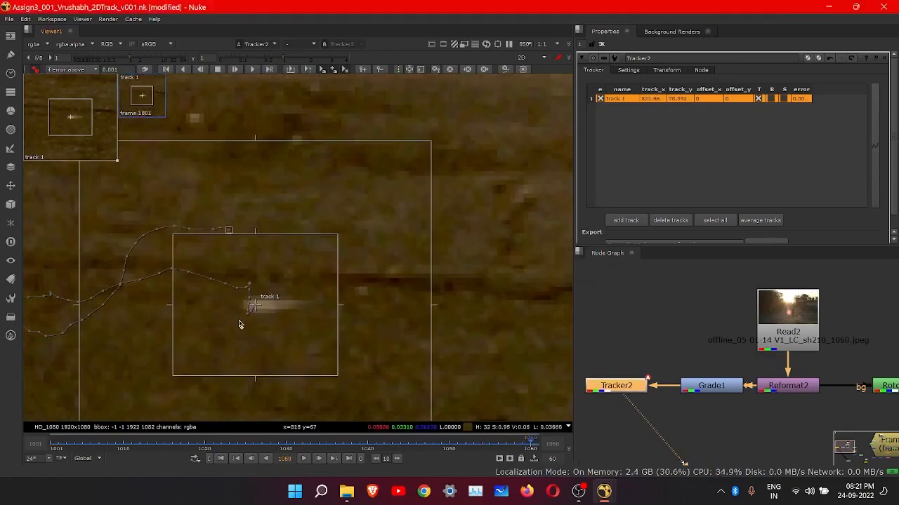
left_click(222, 460)
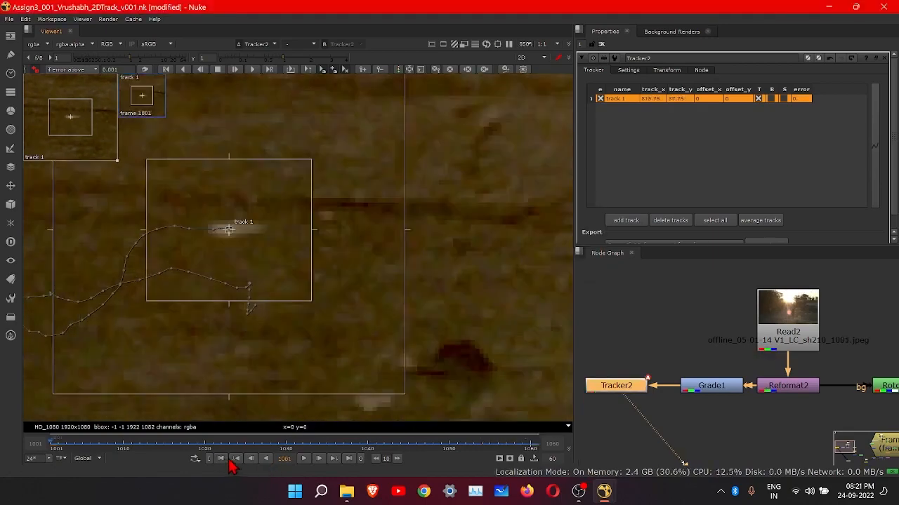
Step: Step frame by frame from 1001 to 1024, checking whether track 1 stays centred on the bright road mark
left_click(318, 461)
left_click(319, 460)
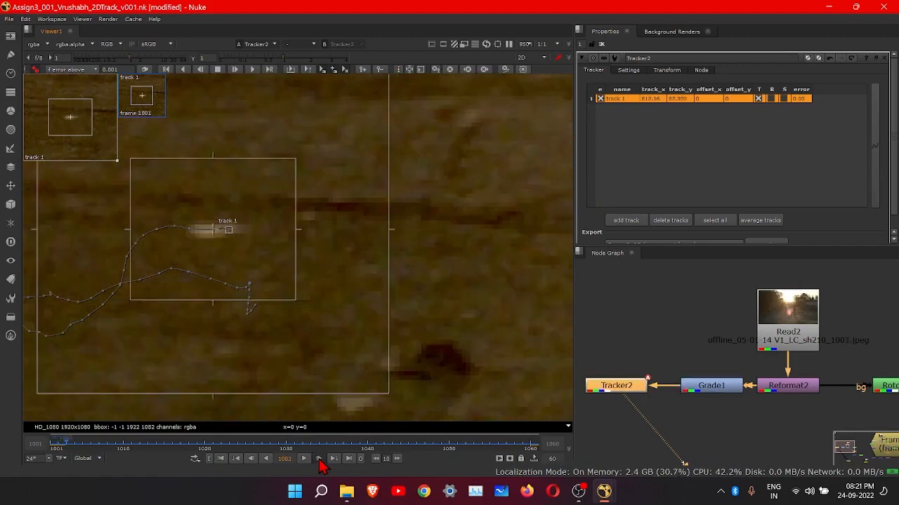
left_click(319, 461)
left_click(319, 460)
left_click(319, 460)
left_click(319, 460)
left_click(319, 461)
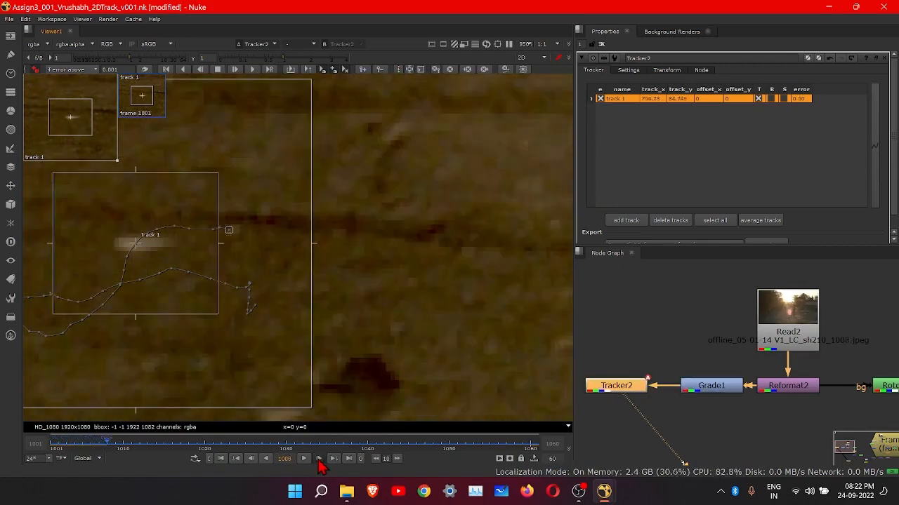
left_click(319, 460)
left_click(319, 461)
left_click(319, 460)
left_click(319, 461)
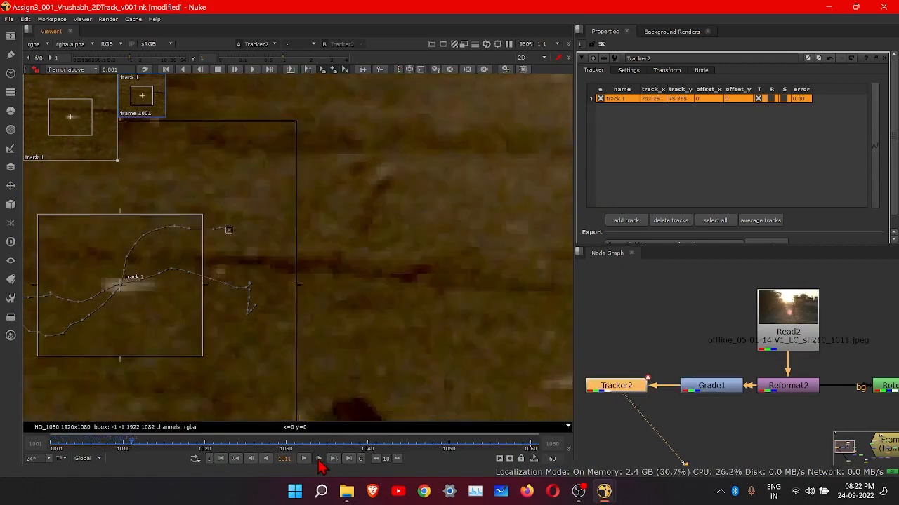
left_click(318, 460)
left_click(319, 461)
left_click(319, 460)
left_click(319, 461)
left_click(318, 461)
left_click(319, 460)
left_click(319, 460)
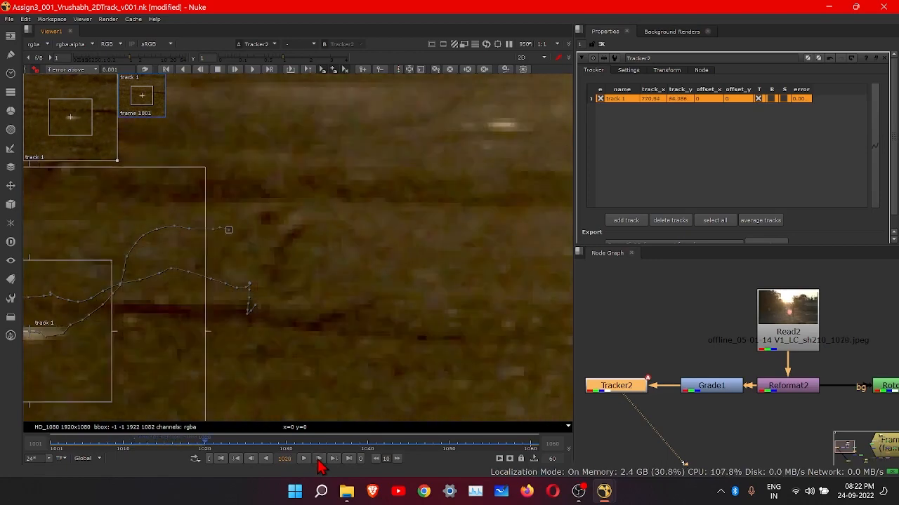
key("Right")
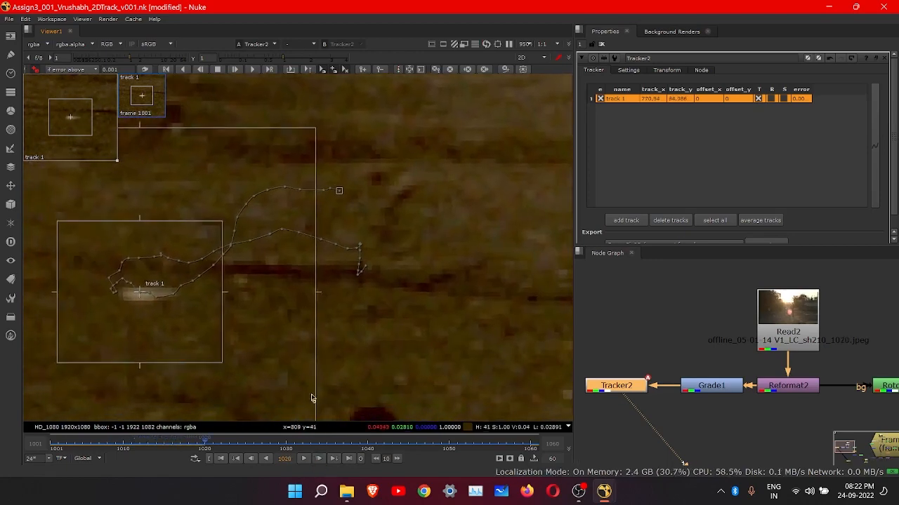
left_click(320, 461)
left_click(321, 462)
left_click(320, 462)
left_click(320, 462)
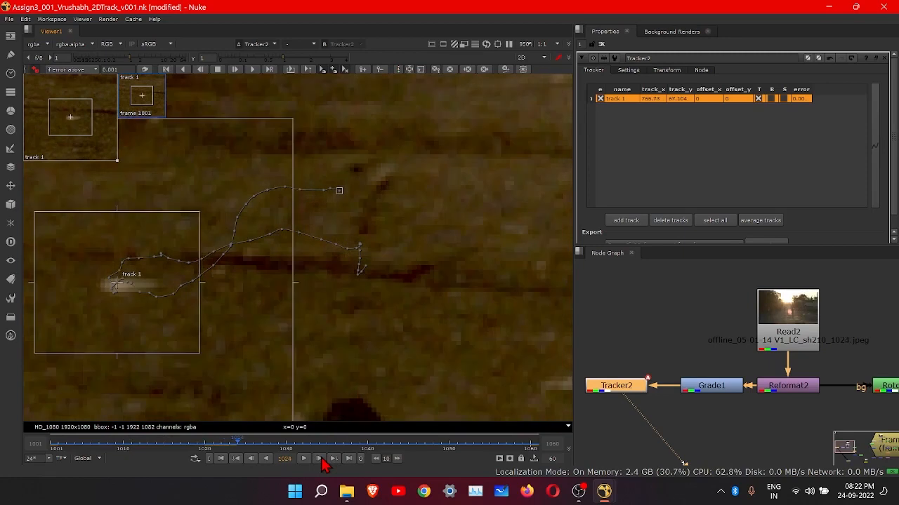
Step: Re-centre track 1 on the bright mark at frame 1023 and check the neighbouring frames through 1027
left_click(251, 459)
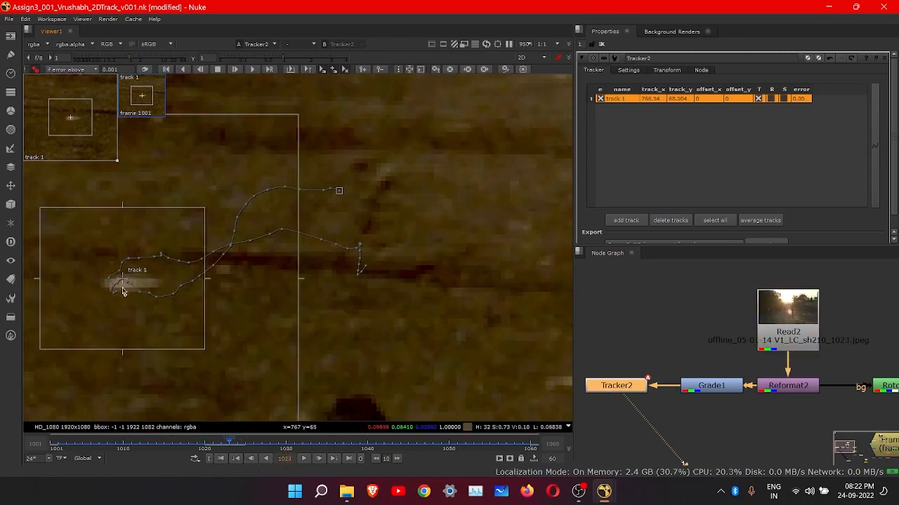
left_click_drag(122, 284, 125, 289)
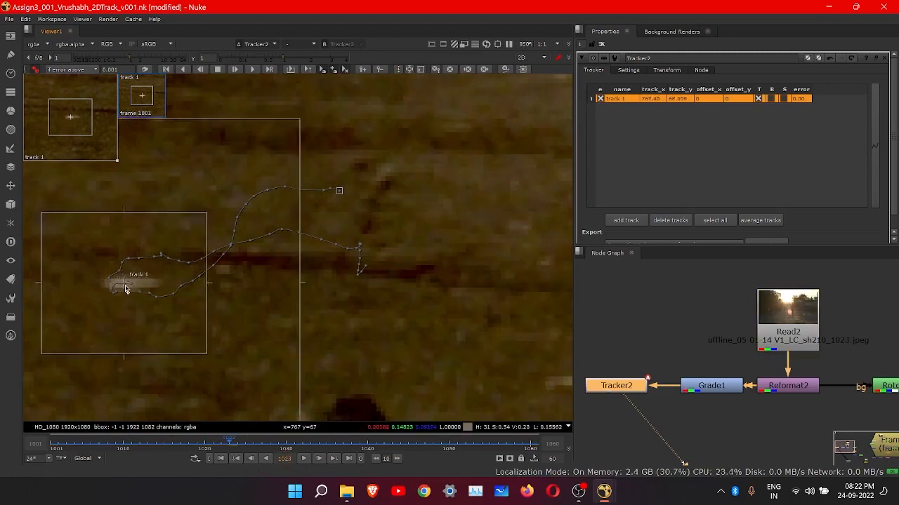
left_click(250, 459)
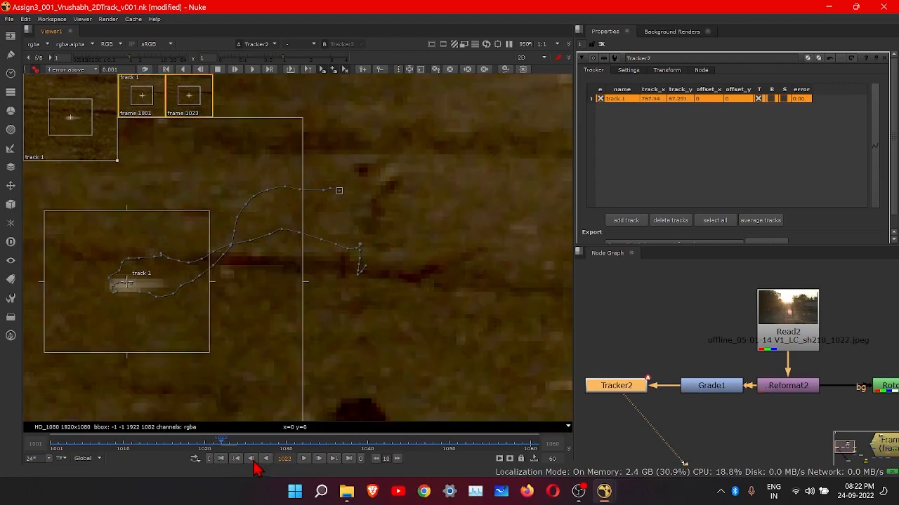
left_click(324, 461)
left_click(323, 460)
left_click(323, 460)
left_click(324, 461)
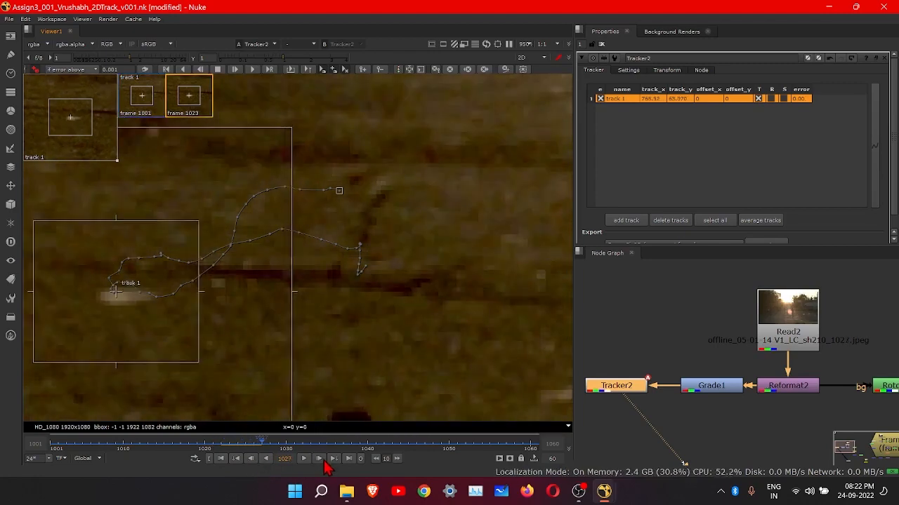
Step: Re-centre track 1 on the bright mark at frames 1025 and 1024
left_click(251, 460)
left_click(250, 460)
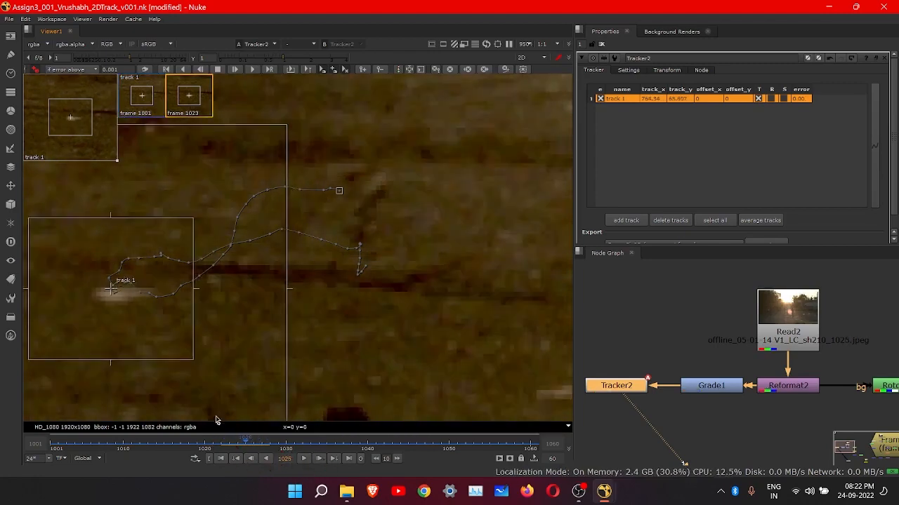
left_click_drag(112, 293, 117, 289)
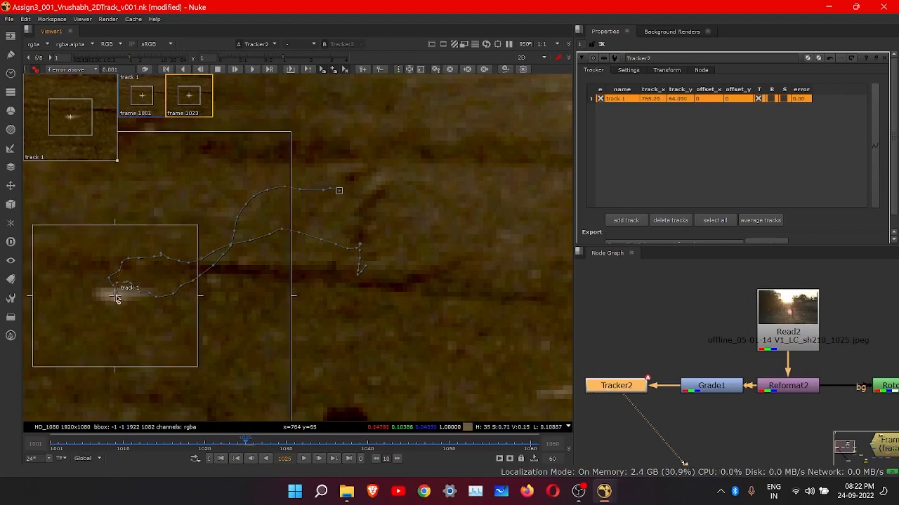
left_click(251, 459)
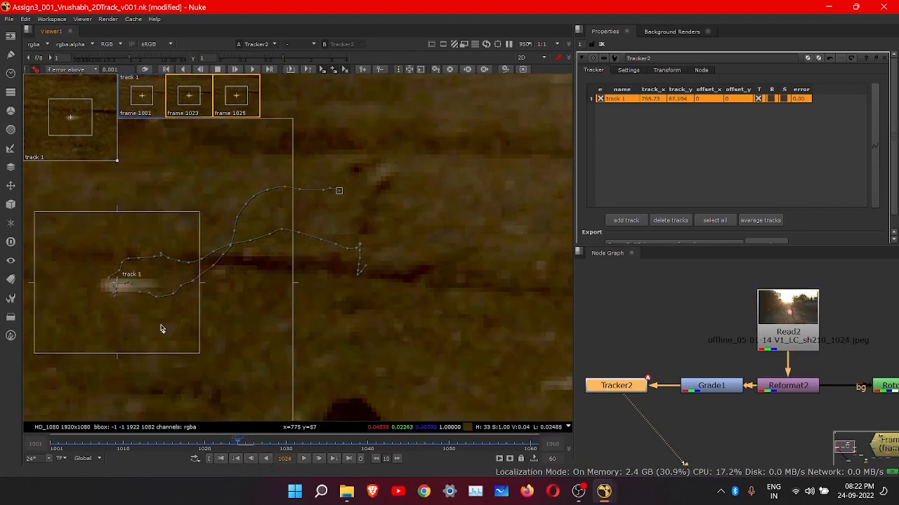
left_click_drag(117, 287, 121, 289)
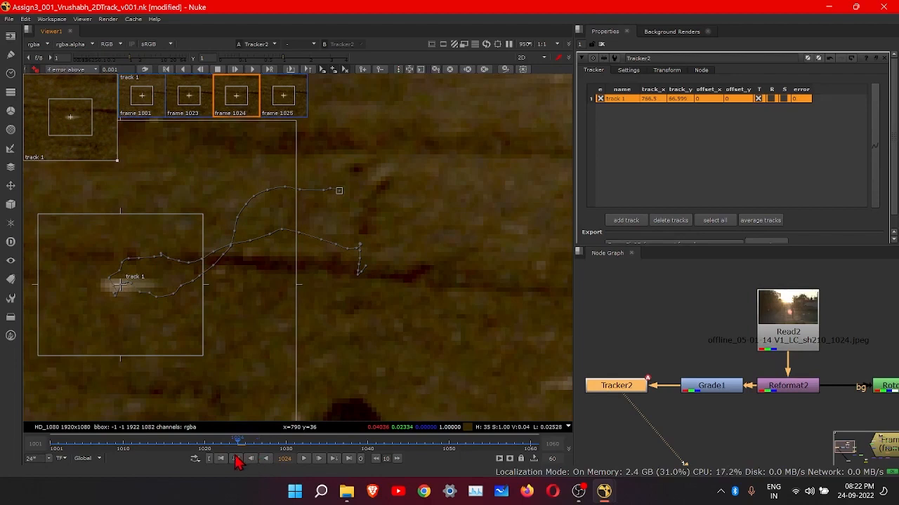
Step: Re-centre track 1 on the bright mark at frames 1026, 1027 and 1028
left_click(318, 459)
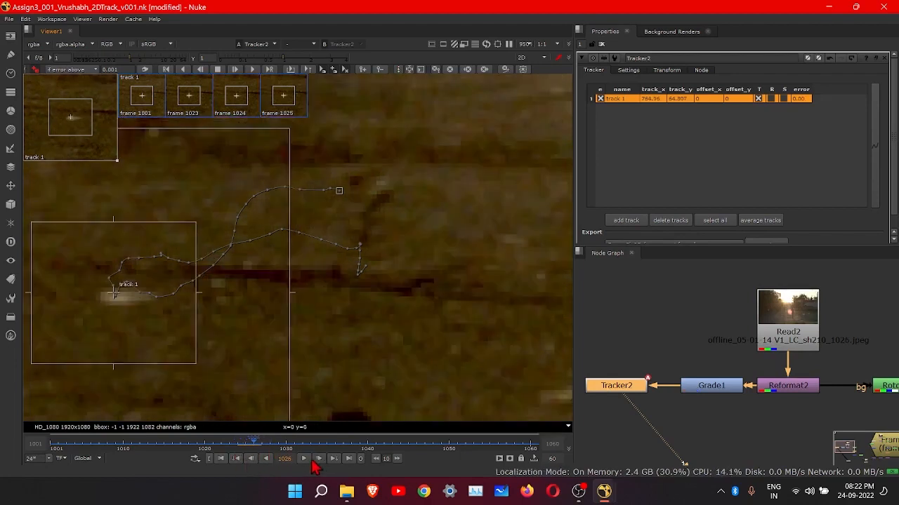
mouse_move(121, 302)
left_mouse_down()
mouse_move(126, 309)
mouse_move(121, 302)
left_mouse_up()
left_click(318, 458)
left_click(320, 459)
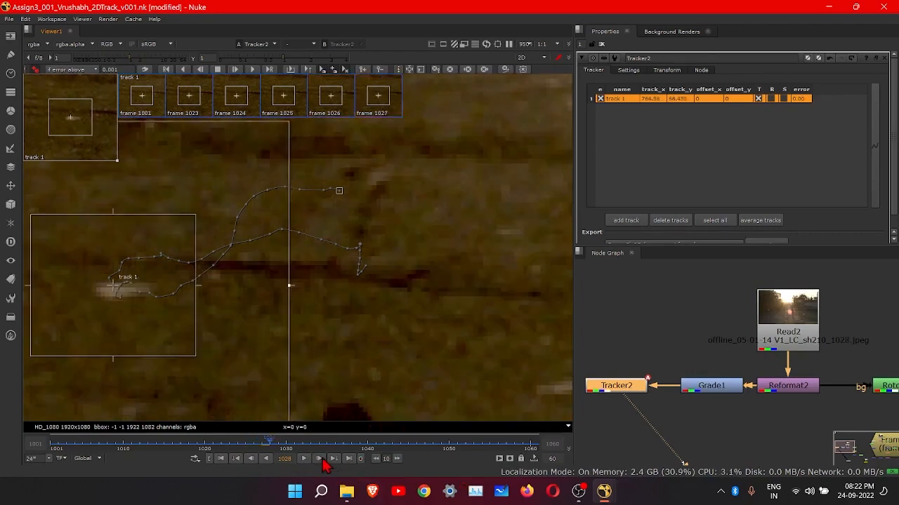
left_click_drag(115, 286, 120, 292)
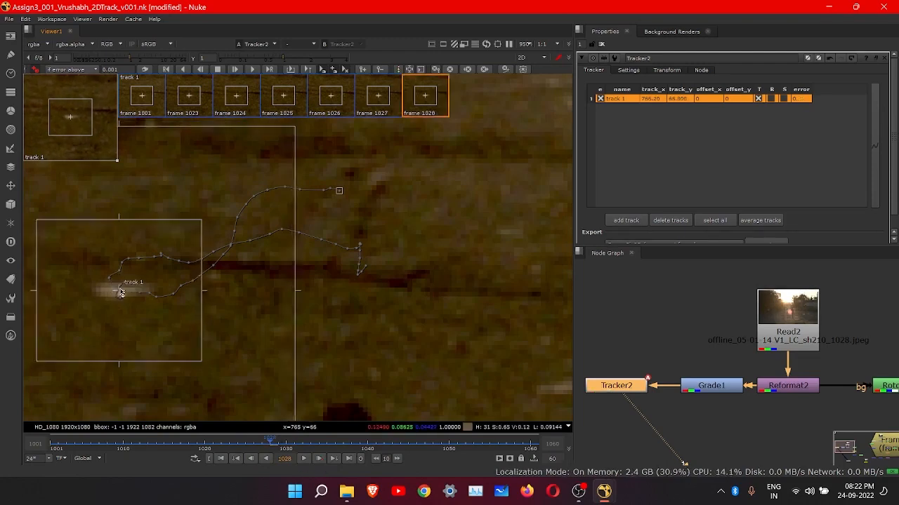
Step: Re-centre track 1 on the bright road mark at frames 1029, 1030, 1031 and 1032
left_click(318, 461)
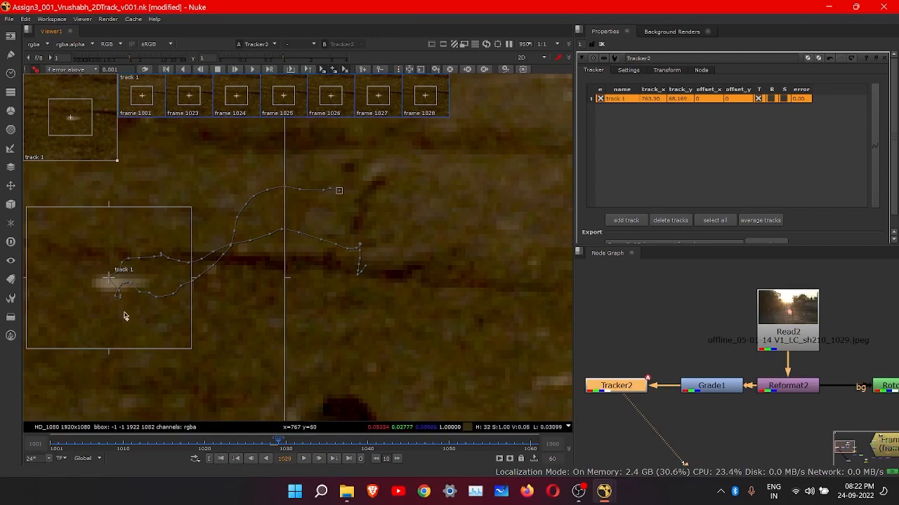
left_click_drag(104, 283, 111, 288)
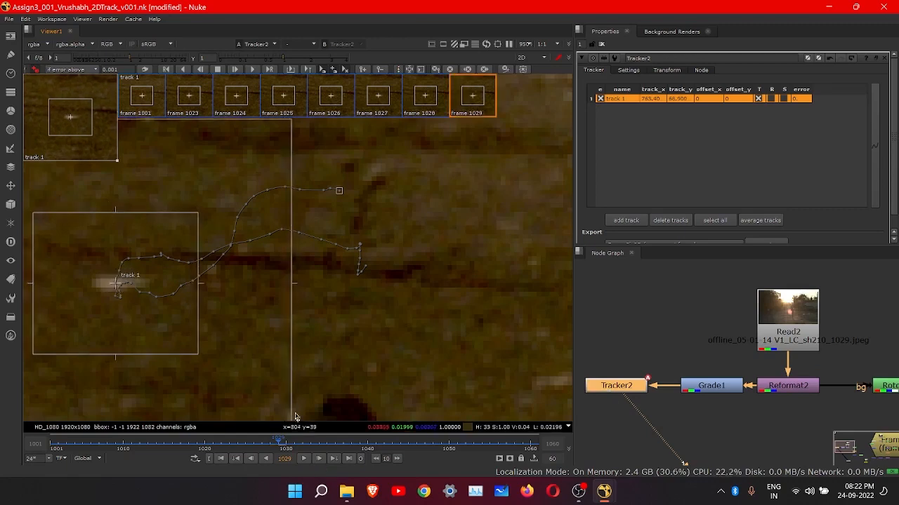
left_click(317, 461)
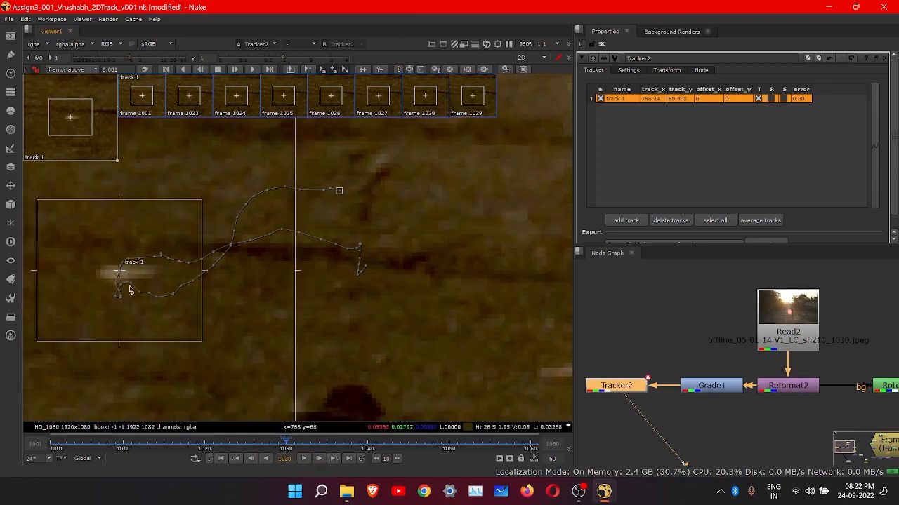
left_click_drag(123, 279, 127, 270)
left_click(318, 459)
left_click(318, 460)
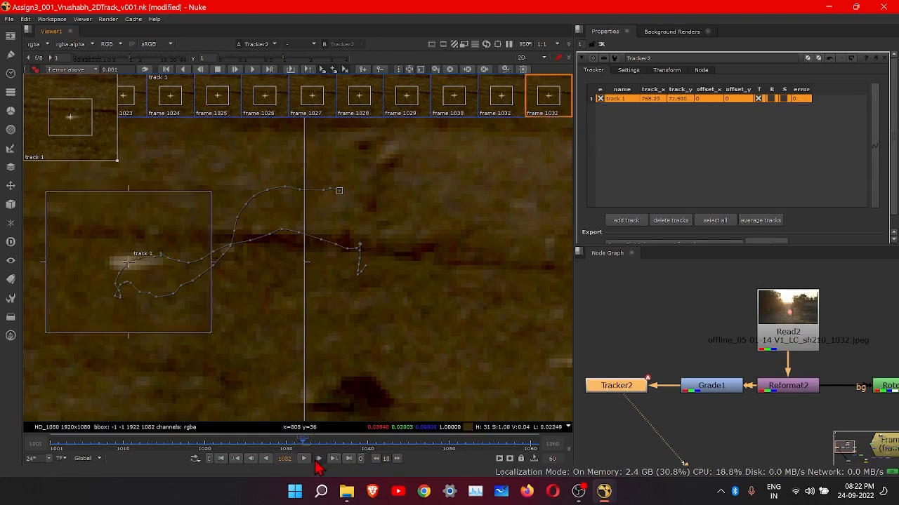
Step: Re-centre track 1 on the bright mark at frames 1033 and 1034, and check frame 1035
left_click(316, 461)
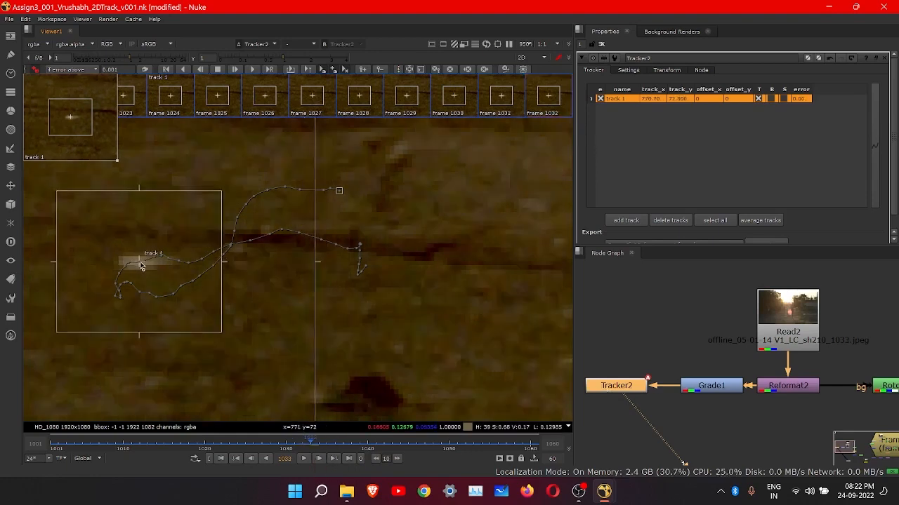
left_click_drag(141, 267, 140, 264)
left_click(323, 459)
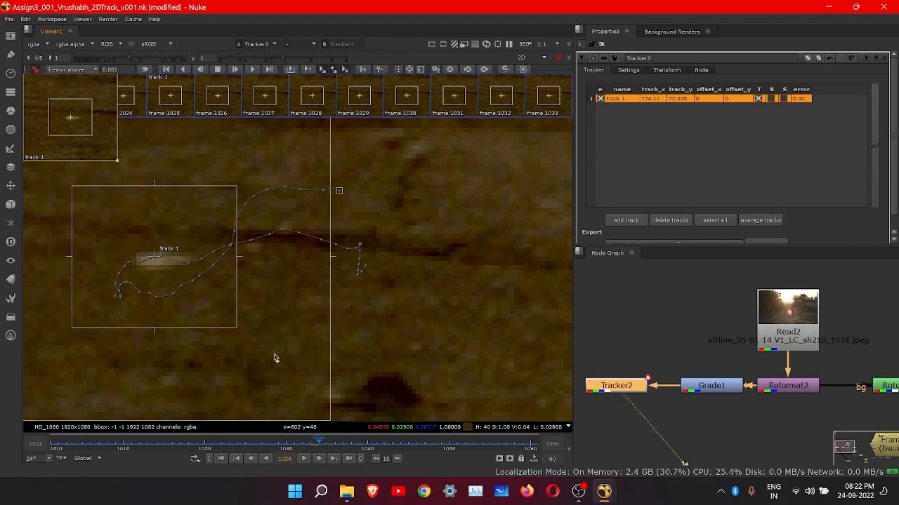
left_click_drag(156, 258, 158, 263)
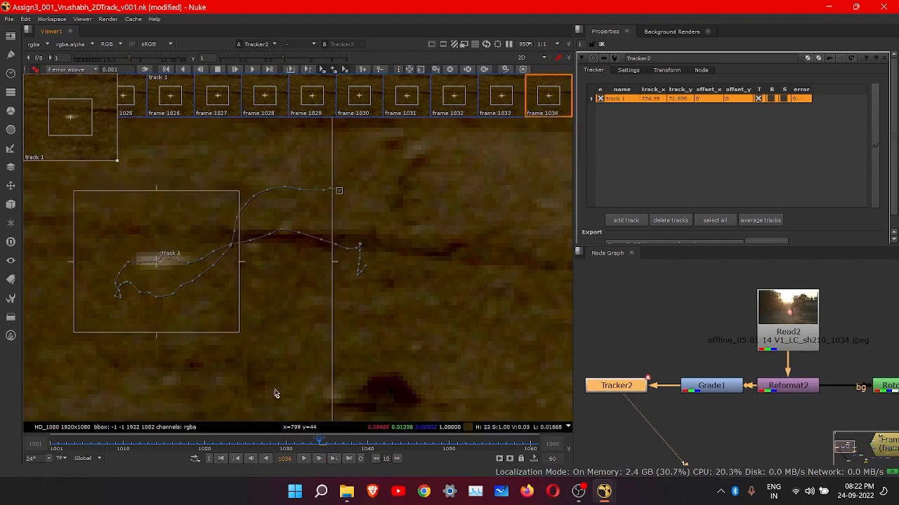
left_click(318, 459)
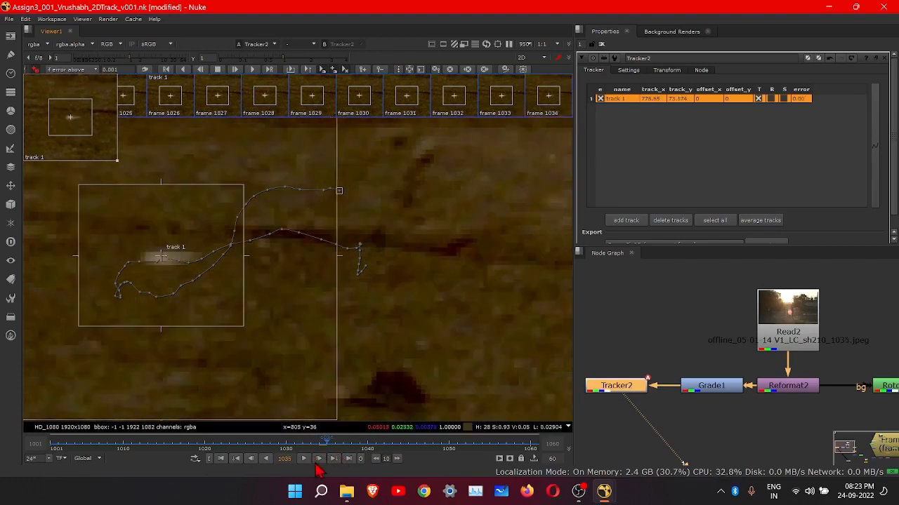
Step: Re-centre track 1 on the bright mark at frames 1036, 1037 and 1039
left_click(319, 458)
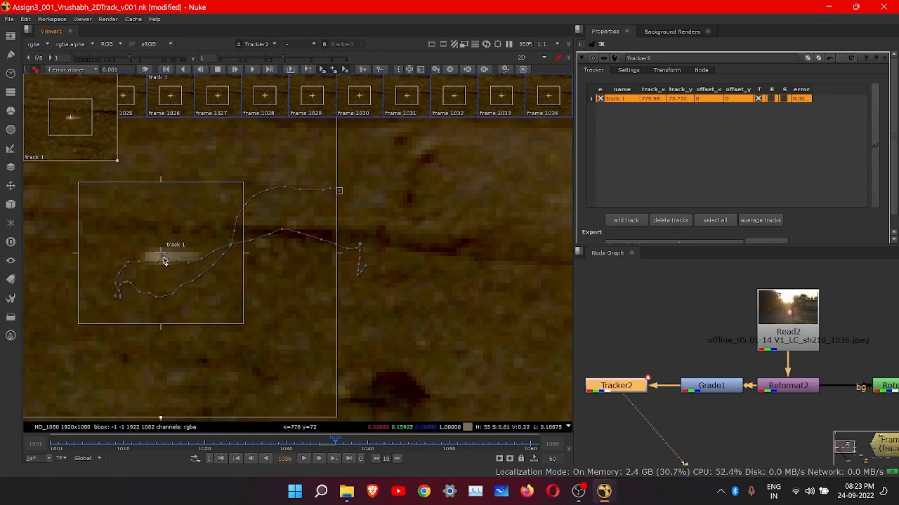
left_click_drag(164, 261, 168, 264)
left_click(319, 459)
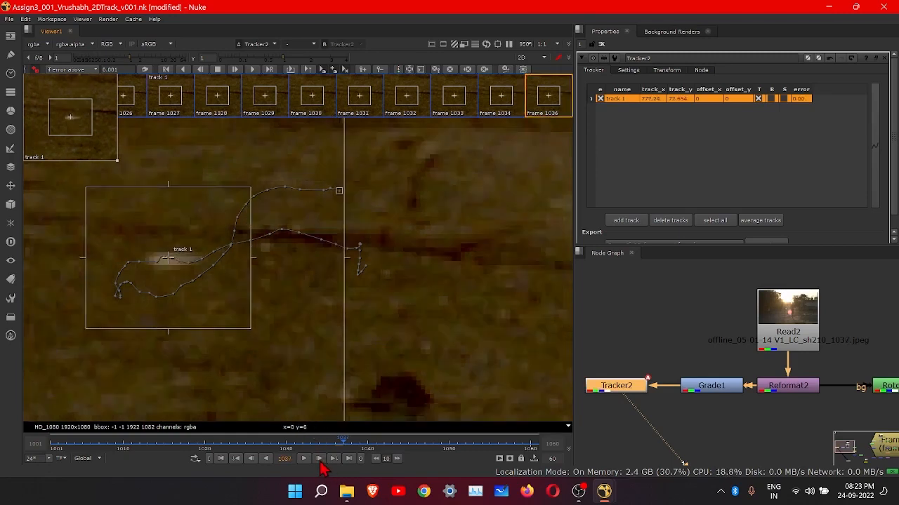
left_click_drag(170, 262, 167, 265)
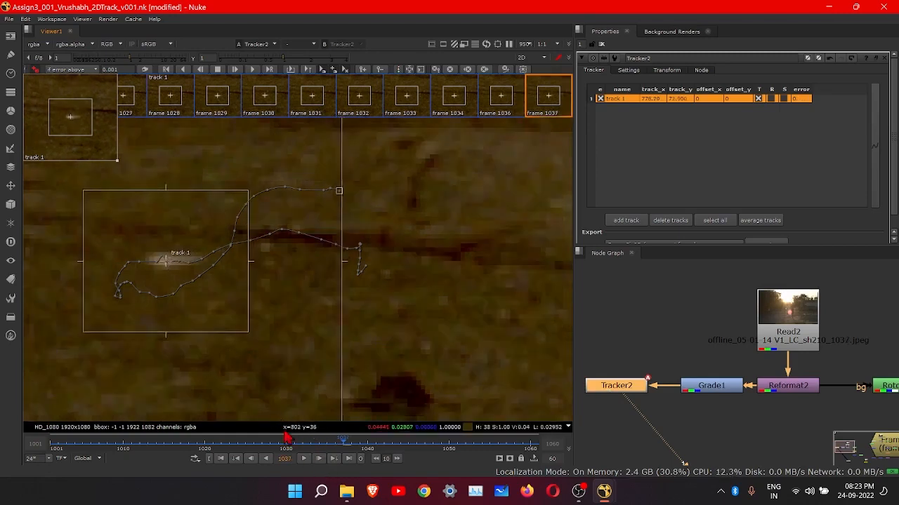
left_click(319, 460)
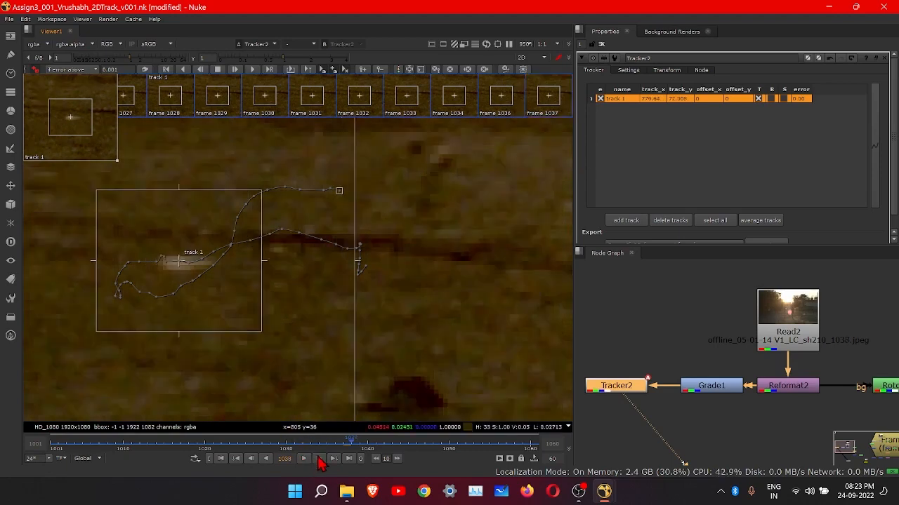
left_click(319, 458)
left_click_drag(190, 266, 193, 269)
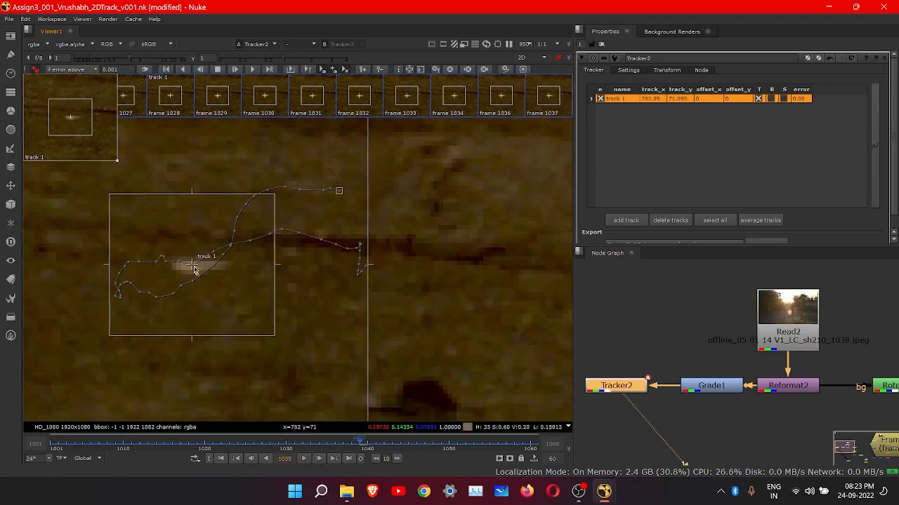
Step: Re-centre track 1 on the bright mark at frames 1040, 1041 and 1042
left_click(320, 460)
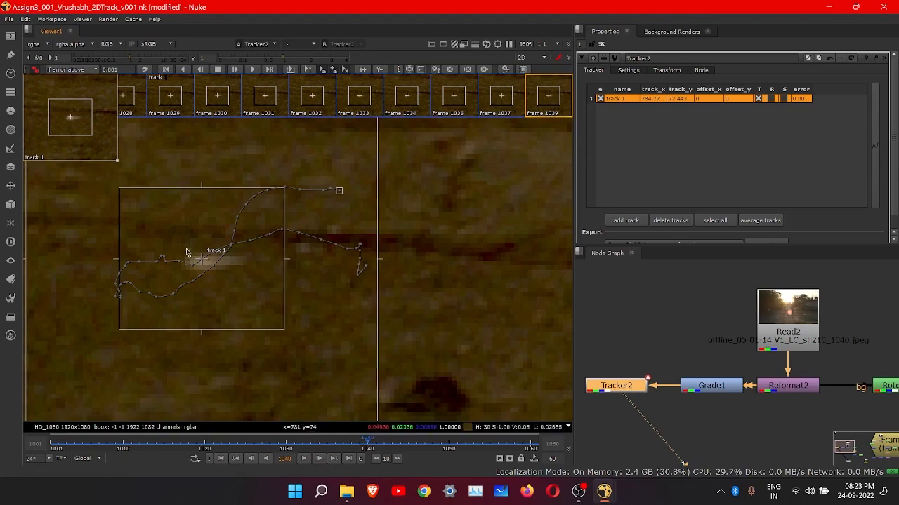
left_click_drag(204, 267, 215, 264)
left_click(319, 460)
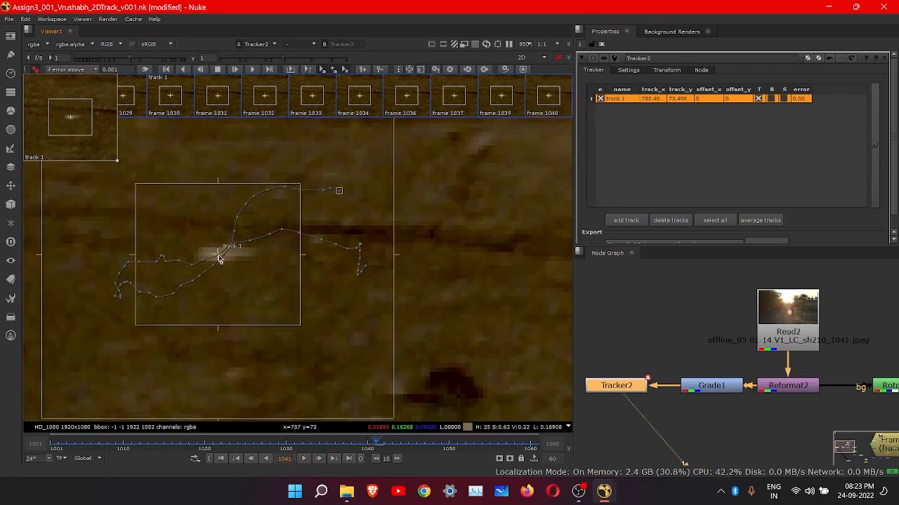
left_click_drag(233, 251, 237, 250)
left_click(318, 461)
left_click(318, 461)
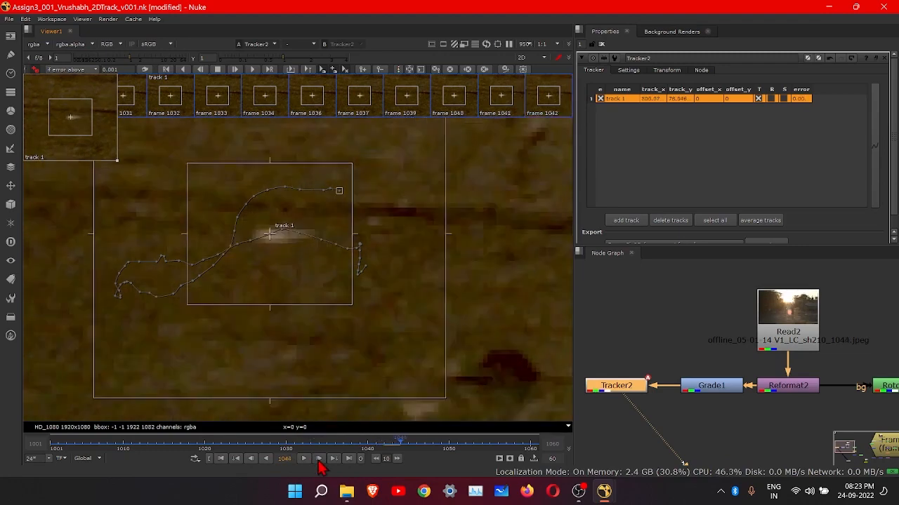
Step: Step frame by frame from 1044 to the last frame, 1060, checking whether track 1 stays on the bright mark
left_click(318, 460)
left_click(318, 460)
left_click(318, 460)
left_click(318, 460)
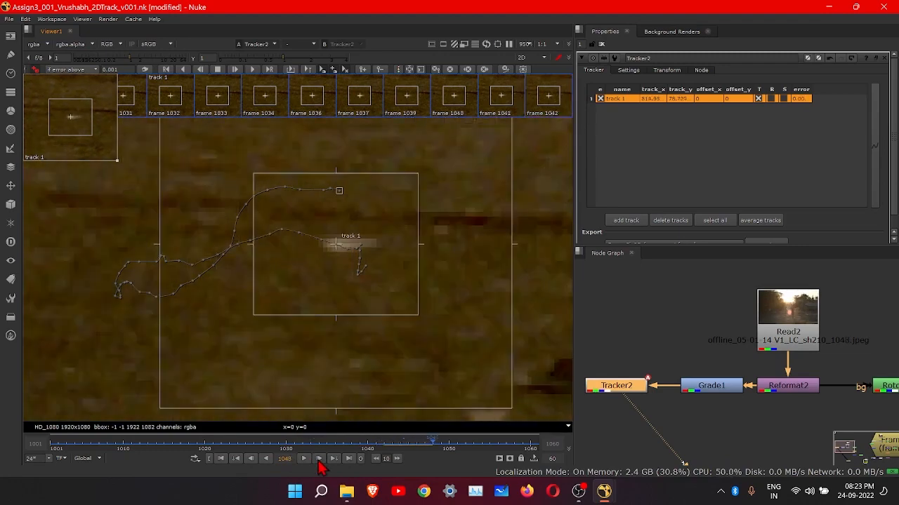
left_click(318, 461)
left_click(318, 461)
left_click(318, 460)
left_click(318, 461)
left_click(318, 461)
left_click(318, 461)
left_click(318, 461)
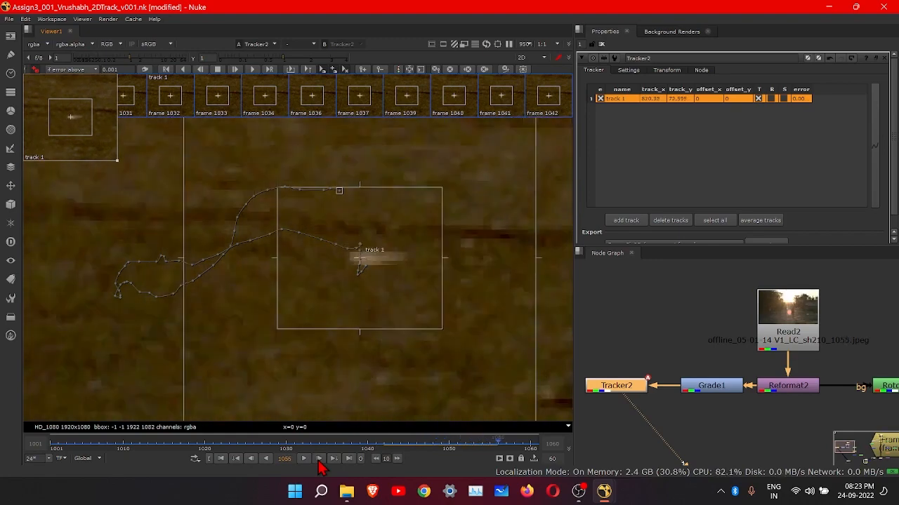
left_click(318, 460)
left_click(318, 461)
left_click(318, 460)
left_click(318, 460)
left_click(318, 461)
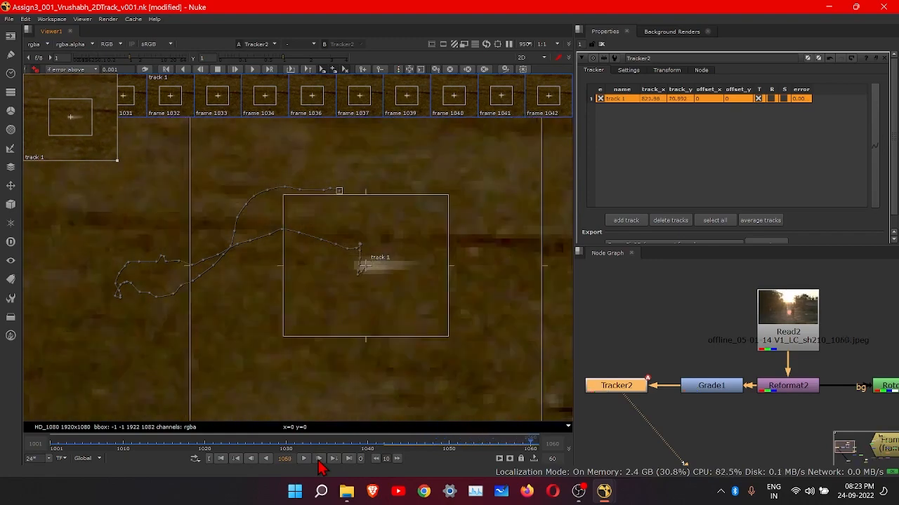
Step: Examine the road surface around the woman and her shadow for a distinct feature suitable for a second track
scroll(333, 361, "down", 4)
scroll(469, 282, "down", 3)
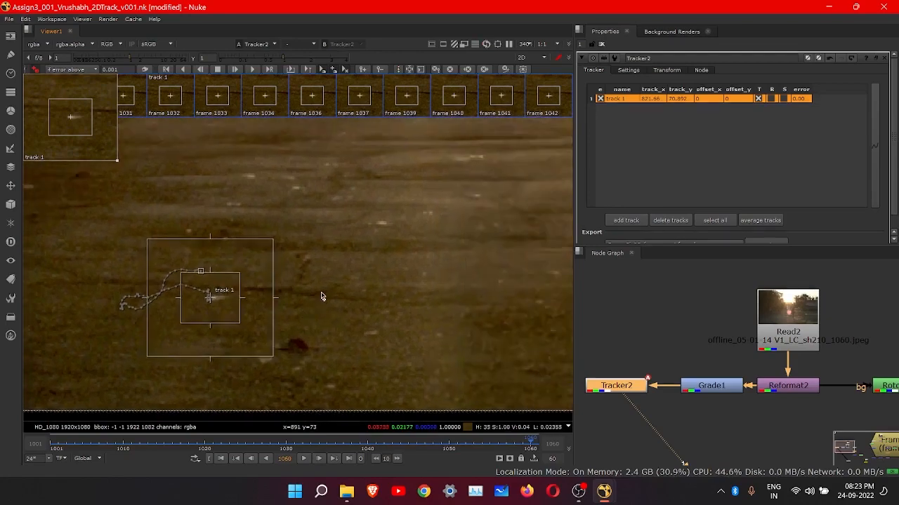
middle_click_drag(435, 261, 298, 275)
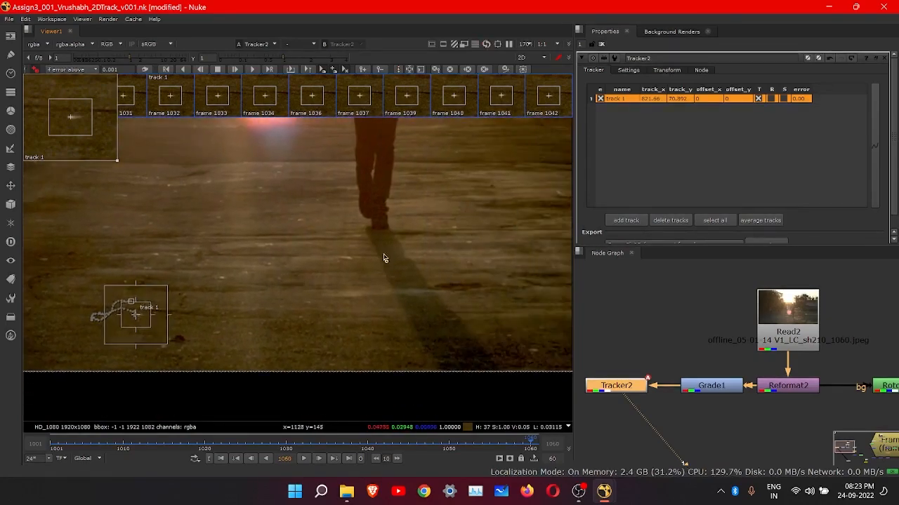
middle_click_drag(459, 244, 298, 300)
scroll(374, 281, "down", 3)
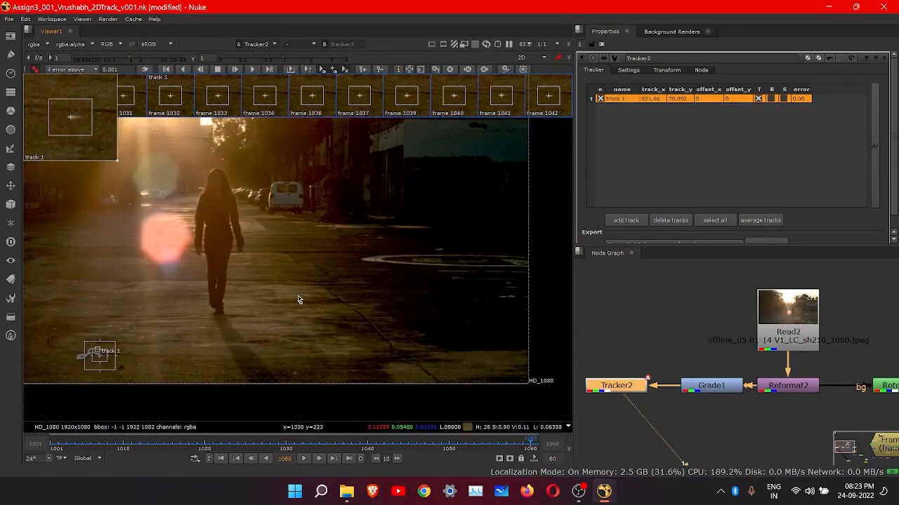
scroll(231, 316, "up", 6)
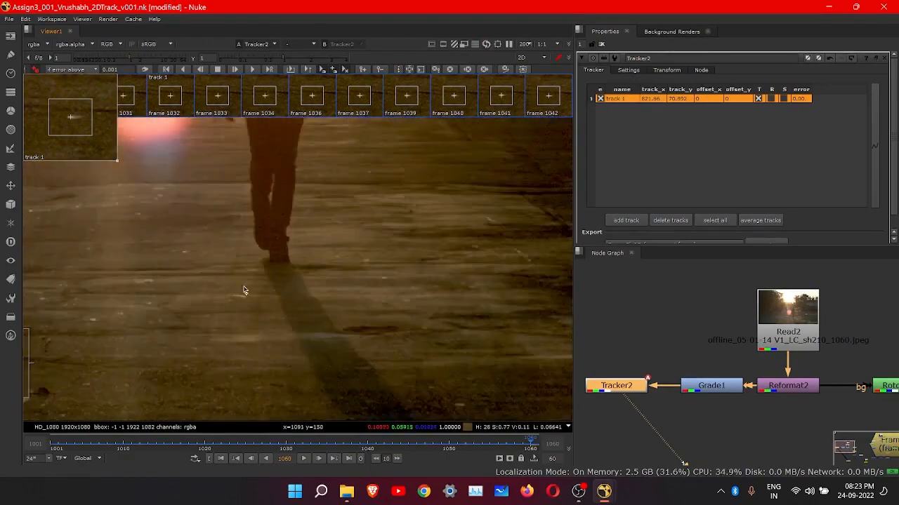
scroll(242, 303, "down", 5)
middle_click_drag(219, 305, 290, 310)
scroll(200, 326, "up", 4)
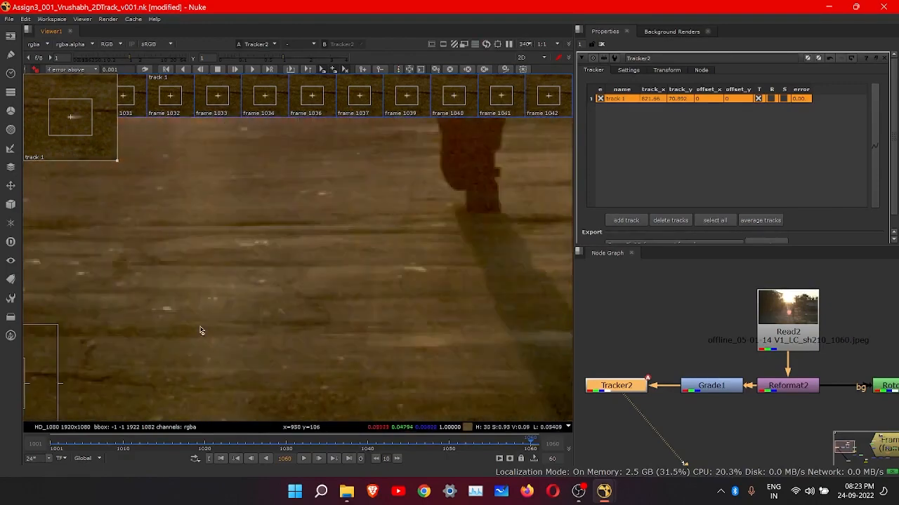
middle_click_drag(153, 291, 264, 318)
scroll(264, 319, "up", 1)
scroll(286, 340, "up", 2)
scroll(397, 297, "down", 7)
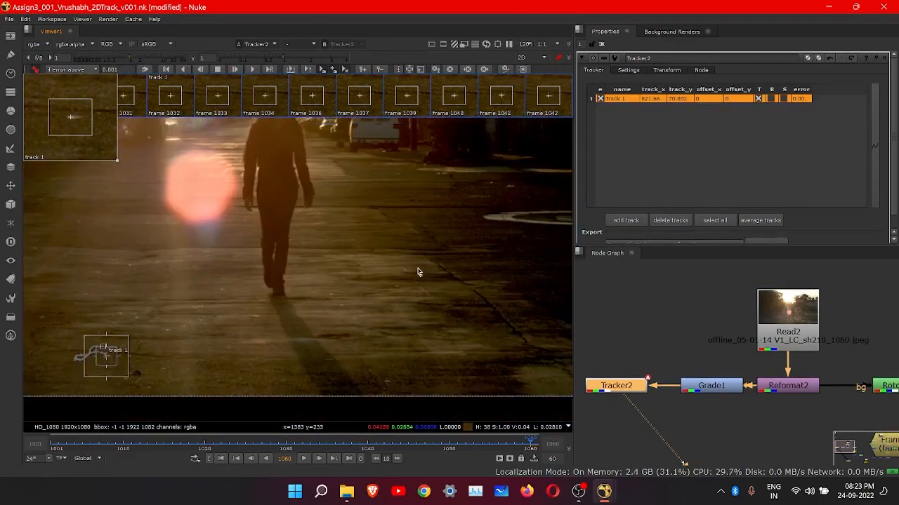
Step: Try adding a second track at frame 1060 on the small bright mark above the painted road ring, with smaller pattern and search areas
scroll(442, 271, "up", 6)
scroll(453, 264, "up", 2)
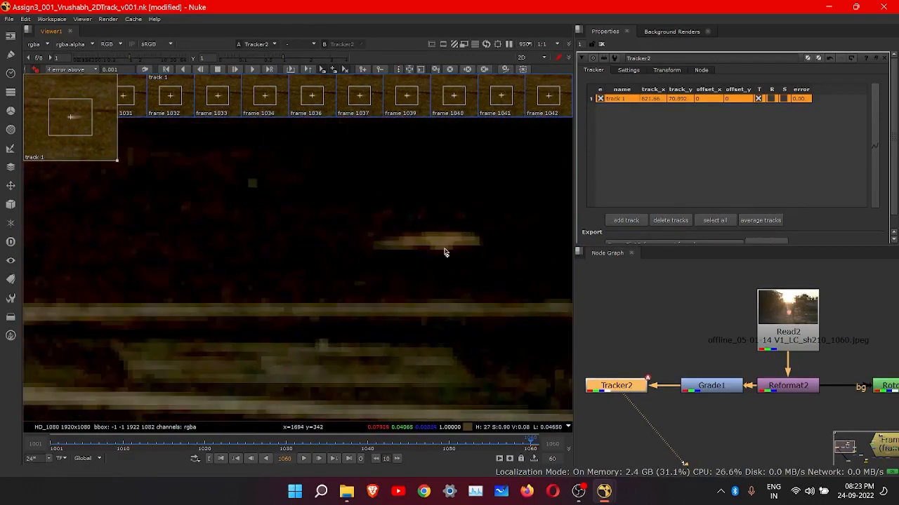
left_click(443, 242, "ctrl+alt")
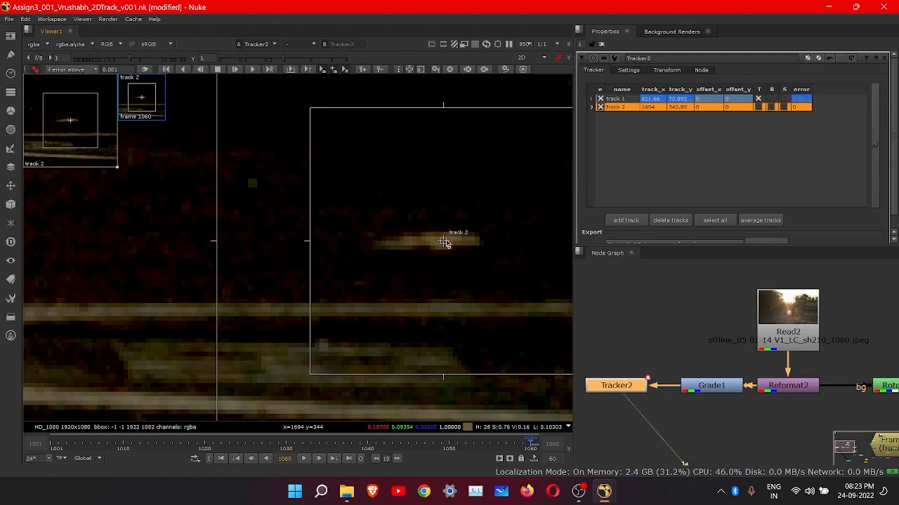
scroll(441, 263, "down", 3)
left_click_drag(494, 298, 485, 273)
key("ctrl+z")
left_click(442, 250)
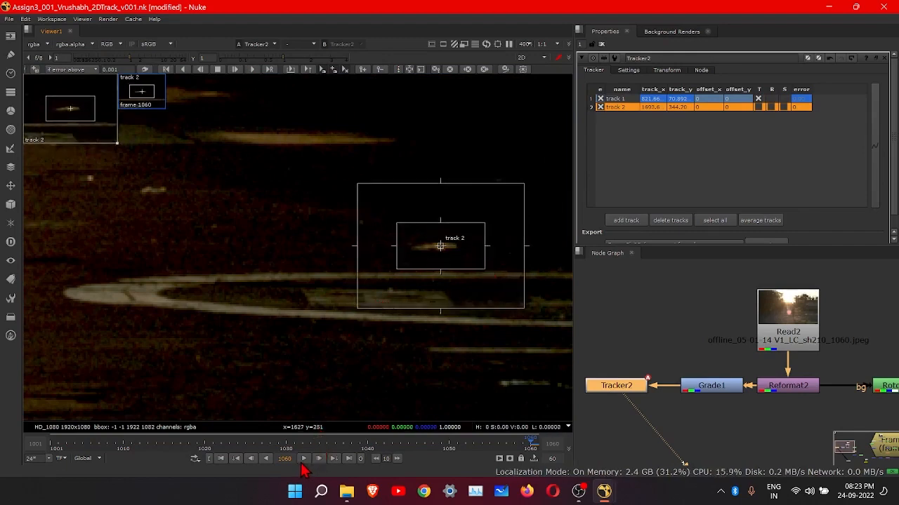
Step: Delete the second track and add a new one at frame 1001, centred on the small bright mark above the painted ring
left_click(221, 461)
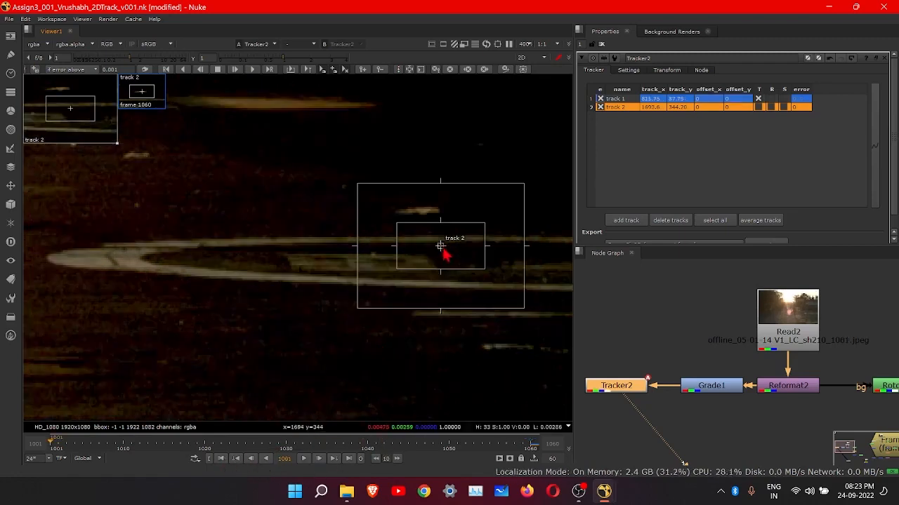
left_click(670, 220)
scroll(428, 215, "up", 3)
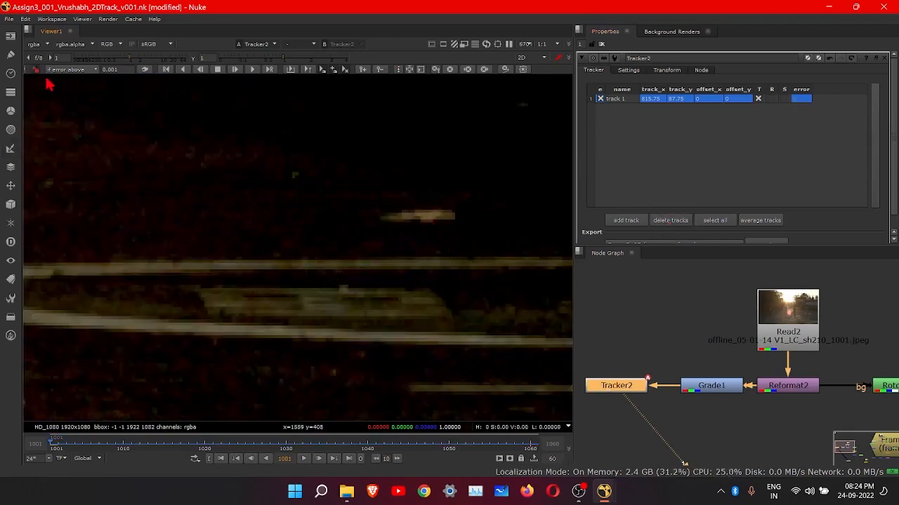
left_click(429, 222, "ctrl+alt")
scroll(431, 221, "up", 5)
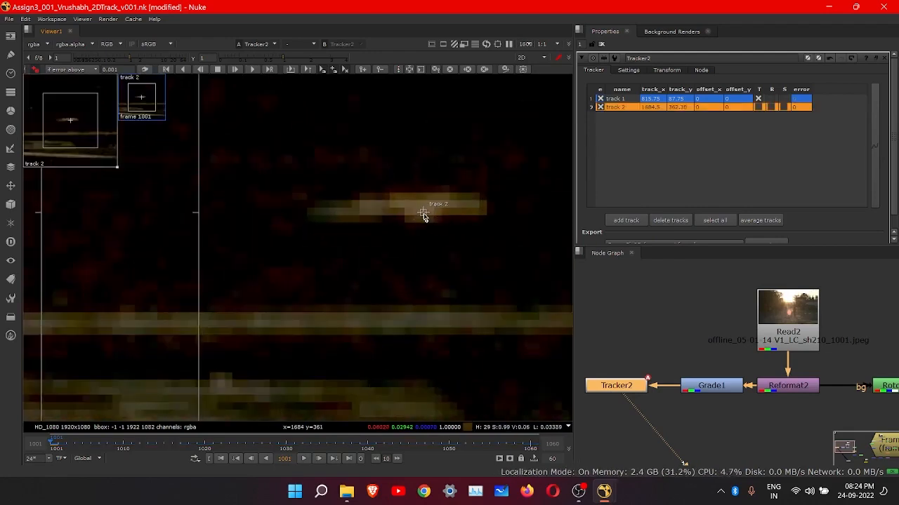
left_click_drag(424, 215, 421, 212)
scroll(410, 249, "down", 5)
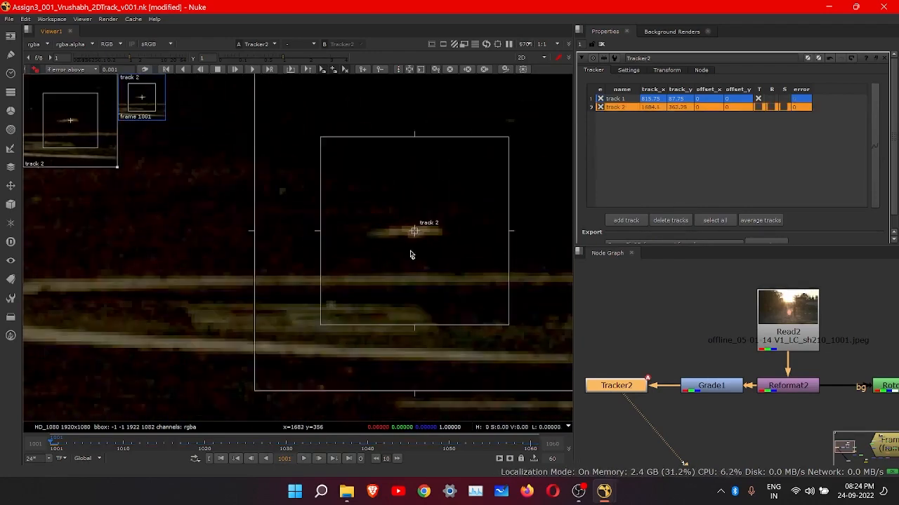
Step: Track track 2 forward from frame 1001 to 1060 and play back from frame 1001 to check it
left_click(253, 69)
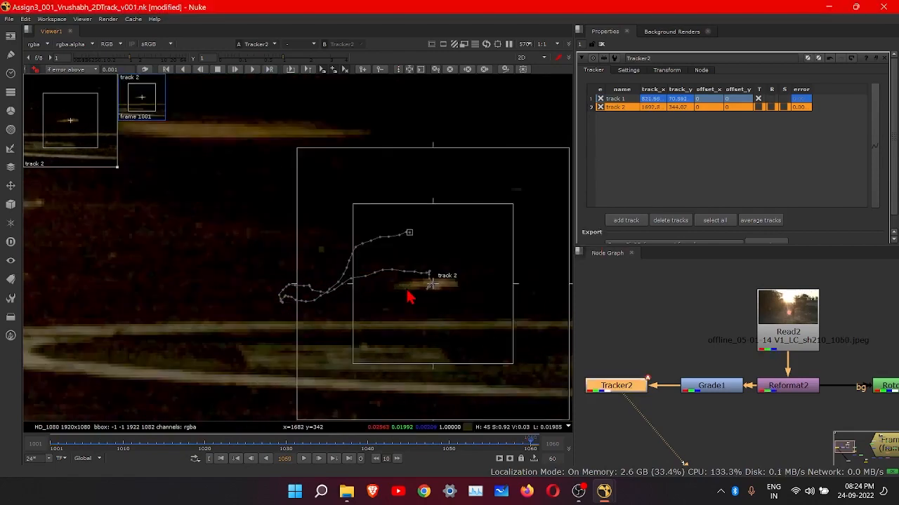
left_click(219, 459)
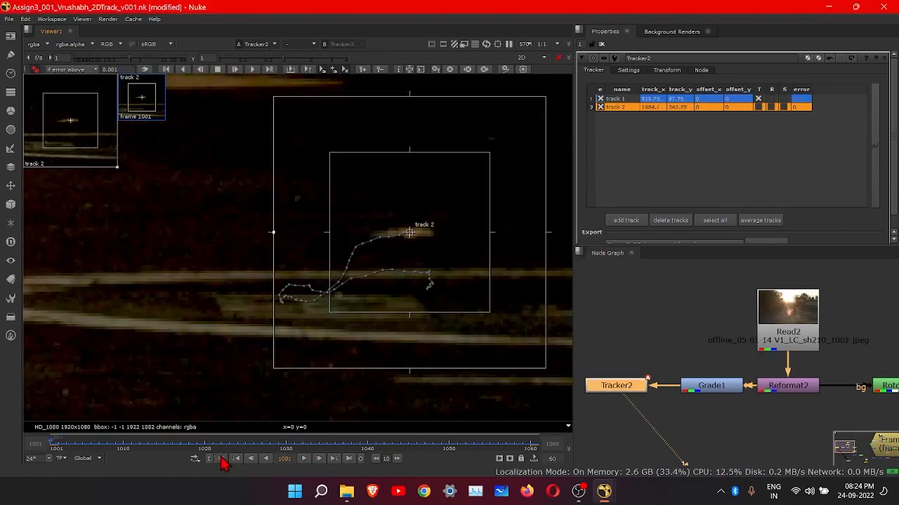
left_click(316, 458)
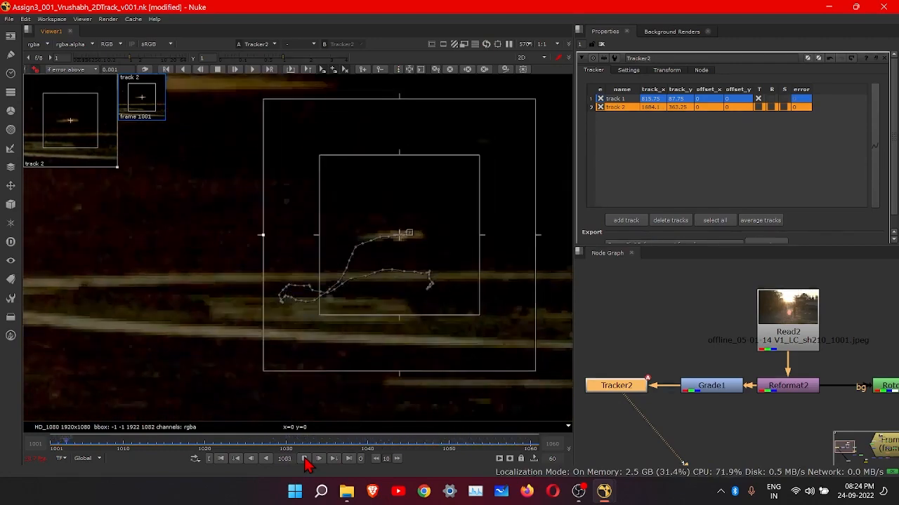
Step: Stop playback at frame 1001 and enable translate, rotate and scale for both track 1 and track 2
left_click(304, 459)
left_click(222, 460)
scroll(374, 259, "down", 12)
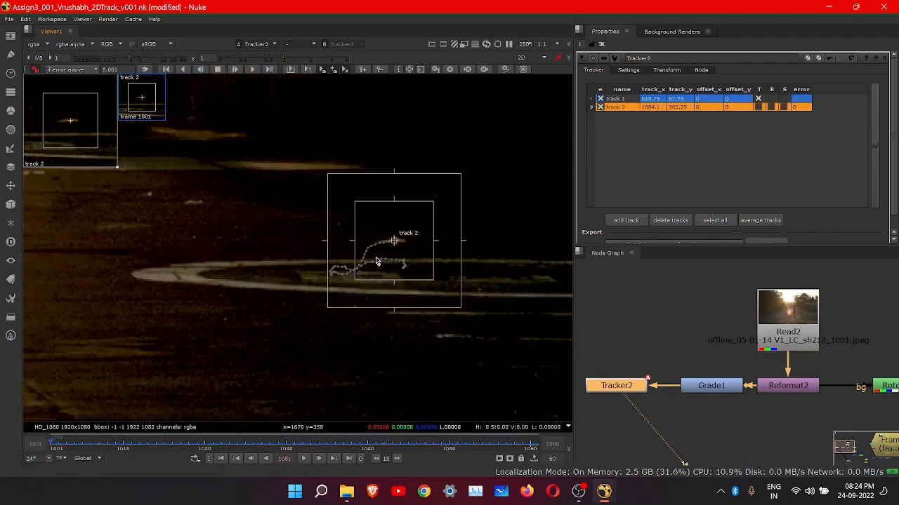
scroll(303, 335, "up", 2)
middle_click_drag(205, 352, 279, 330)
scroll(279, 333, "up", 2)
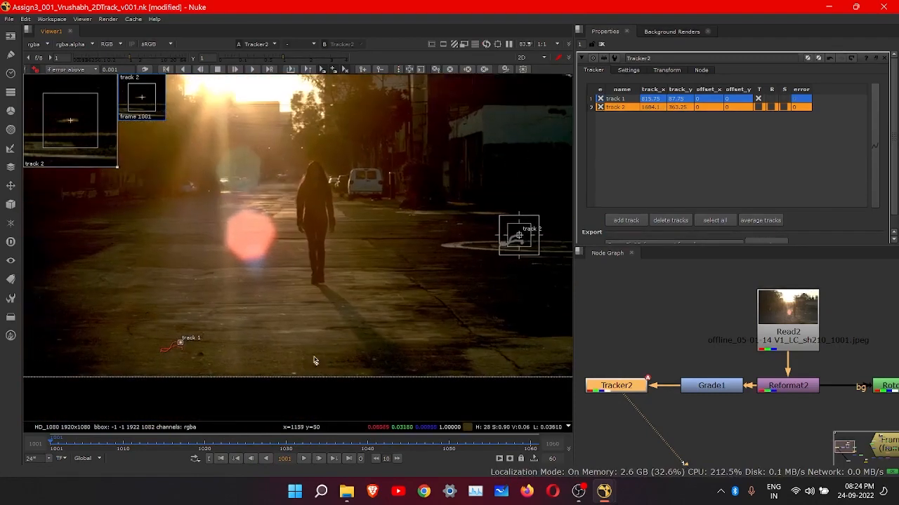
left_click(770, 112)
left_click(771, 108)
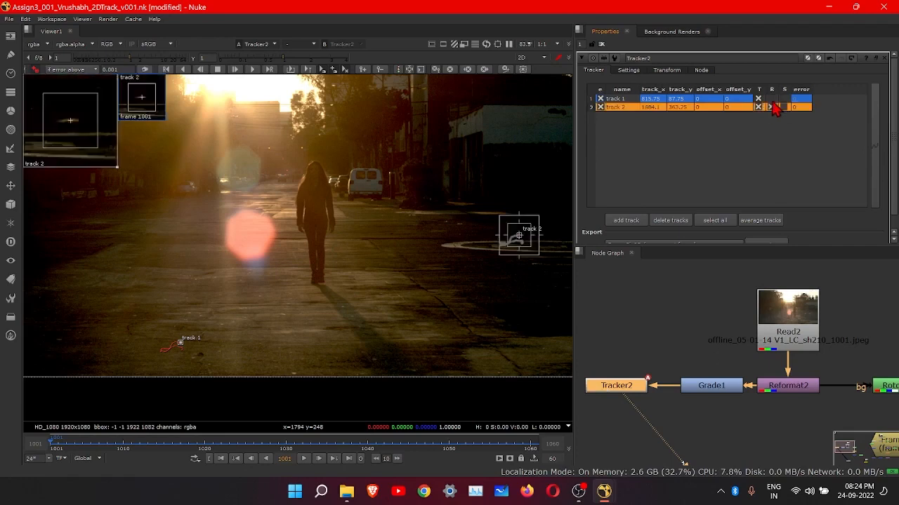
left_click(770, 99)
left_click(782, 100)
left_click(783, 107)
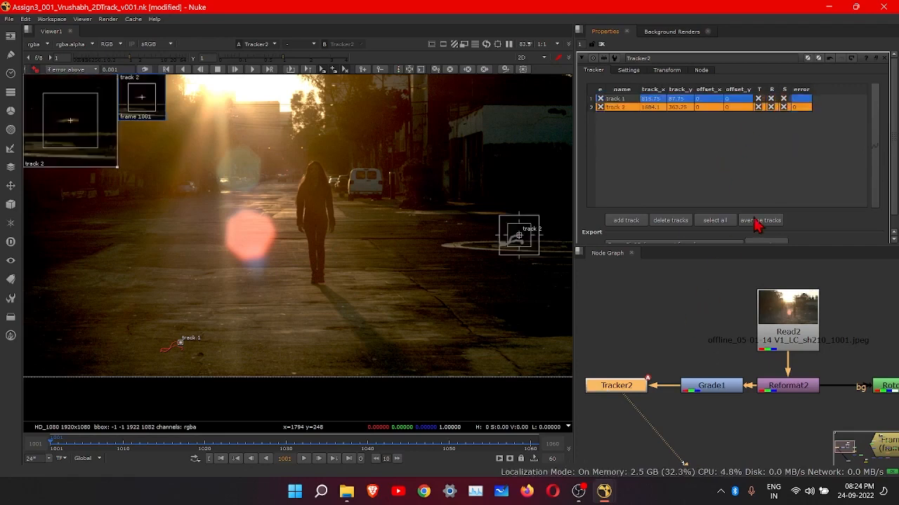
Step: Export the tracks from Tracker2 as a Transform (match-move, baked) node and place it in open space below Tracker2
scroll(670, 365, "down", 2)
middle_click_drag(670, 365, 632, 305)
left_click_drag(622, 296, 610, 295)
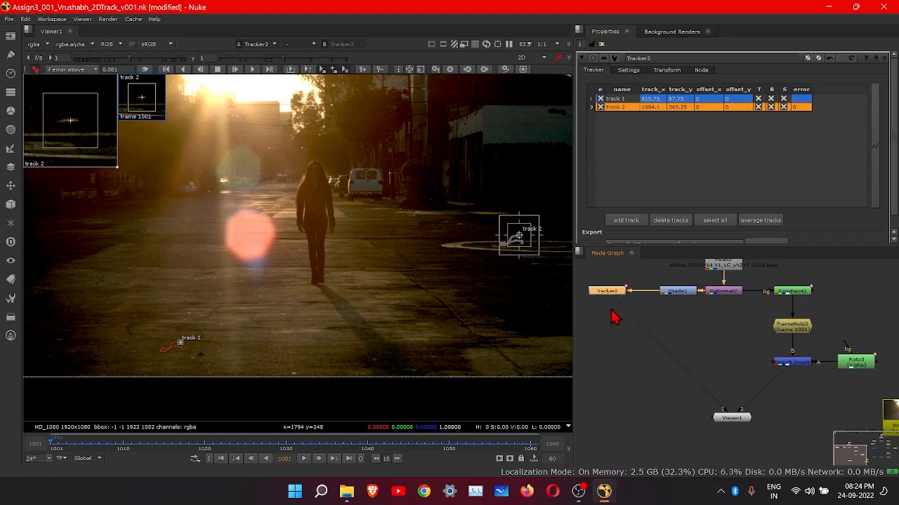
scroll(659, 203, "down", 1)
left_click(653, 234)
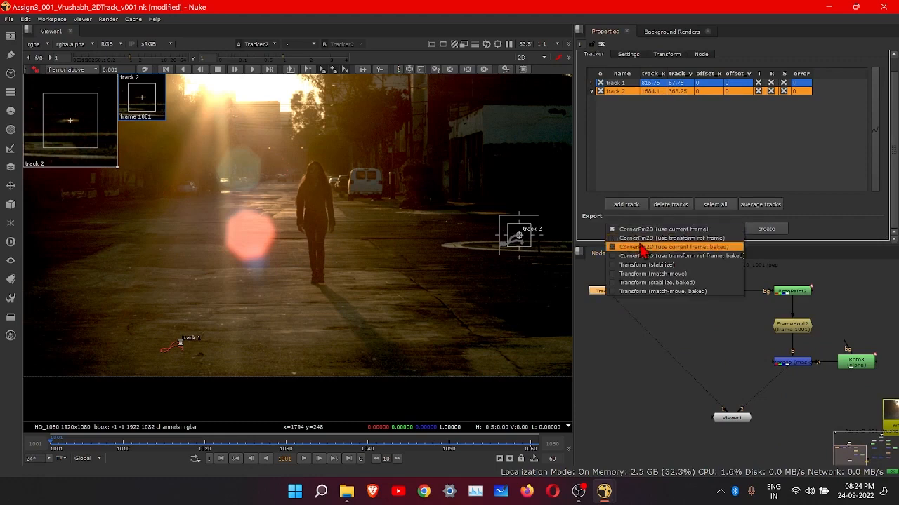
left_click(658, 292)
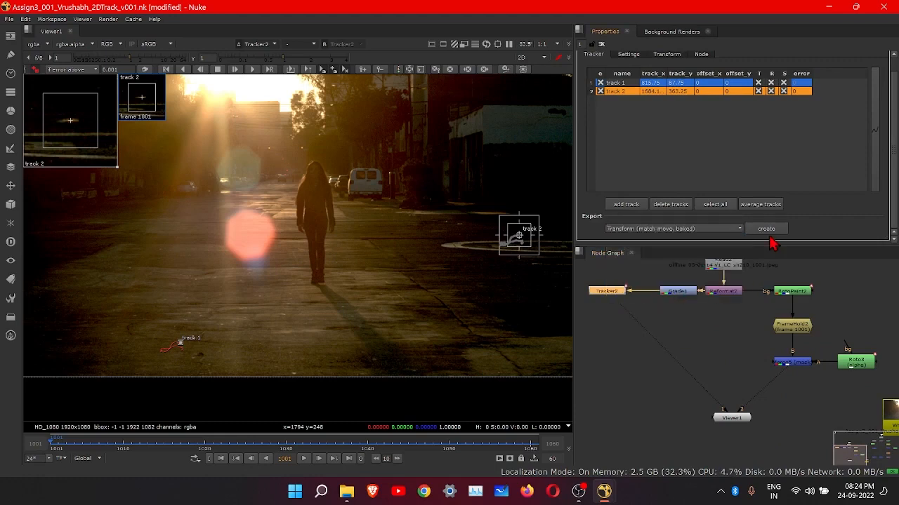
left_click(766, 229)
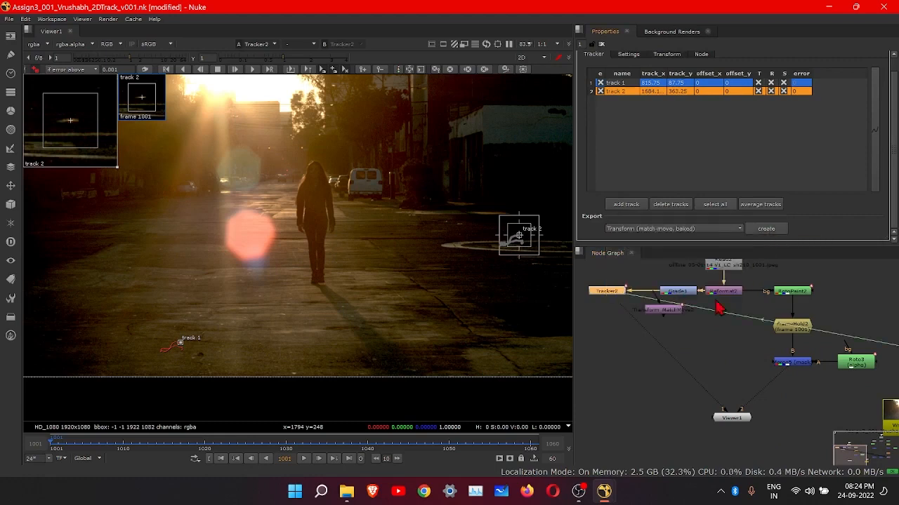
left_click_drag(666, 312, 646, 369)
Step: Delete the old Transform_MatchMove1 node below EdgeBlur1 in the earlier branch, accepting the expression warning
scroll(645, 377, "down", 3)
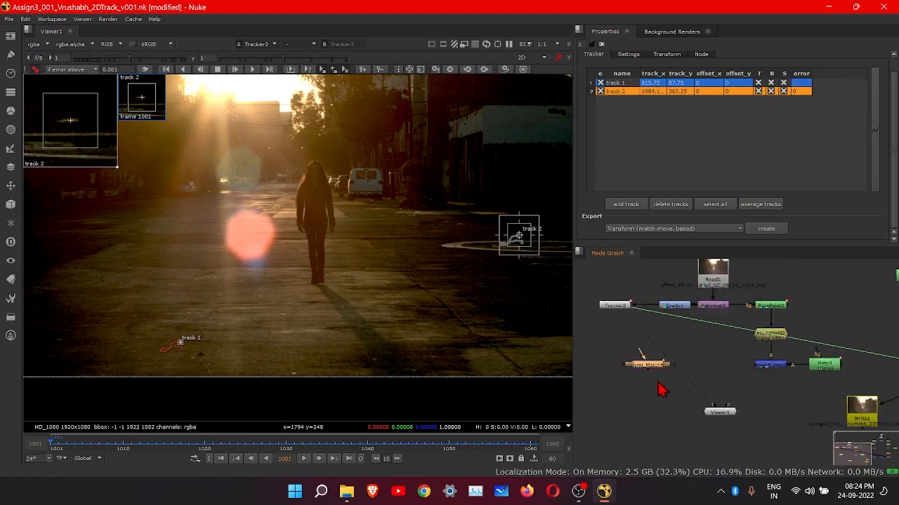
middle_click_drag(693, 402, 668, 397)
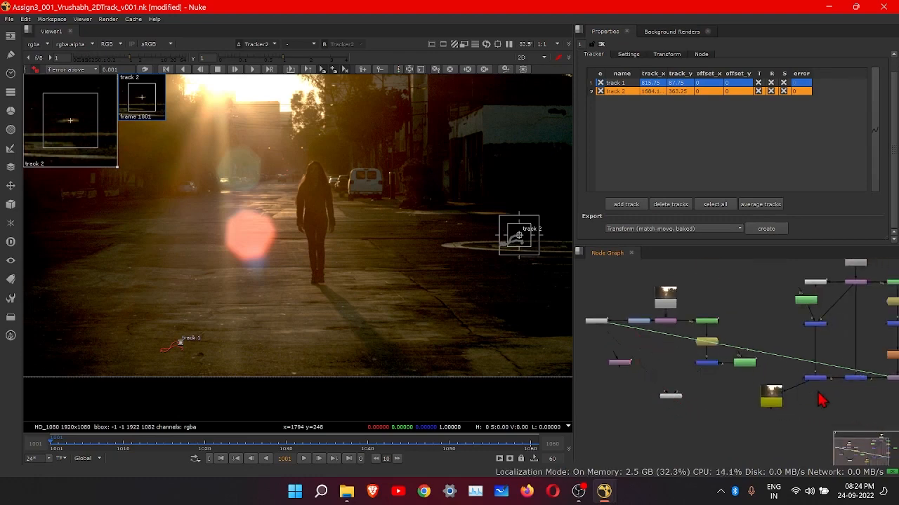
scroll(802, 372, "up", 8)
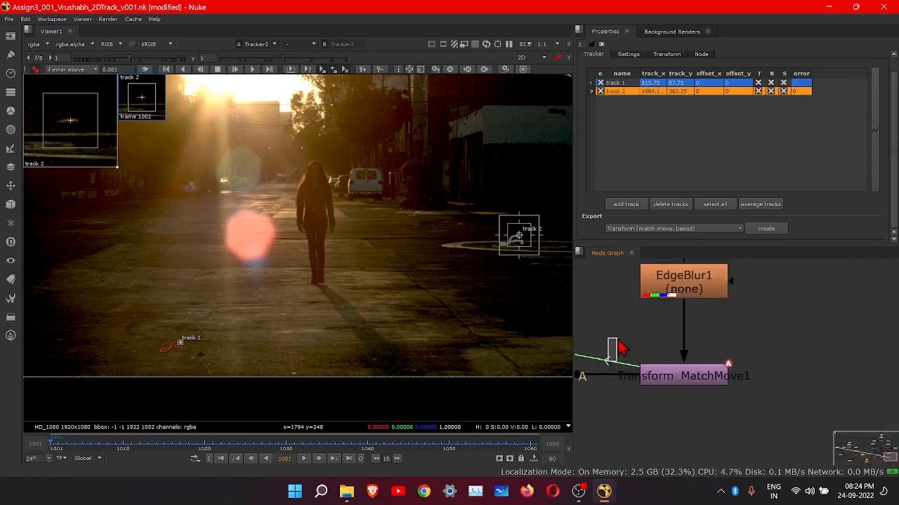
scroll(622, 368, "down", 5)
middle_click_drag(622, 365, 702, 381)
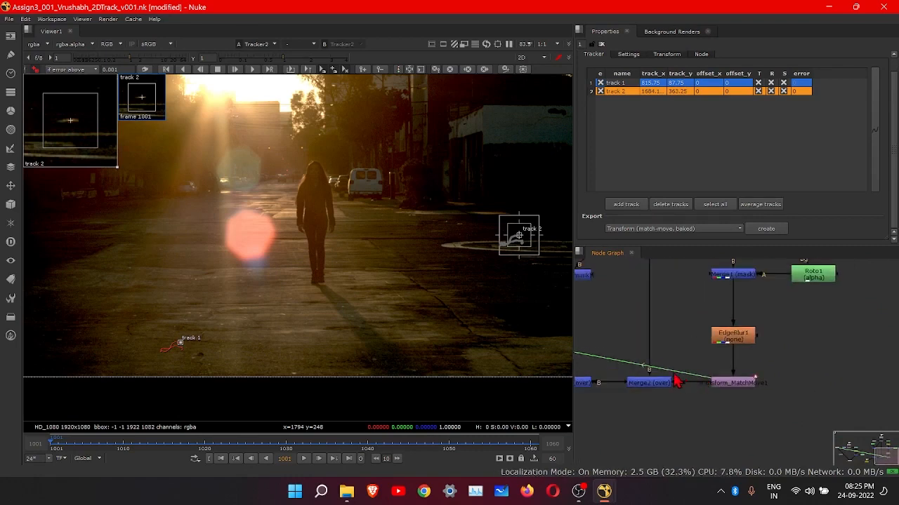
left_click_drag(723, 388, 703, 423)
left_click(682, 417)
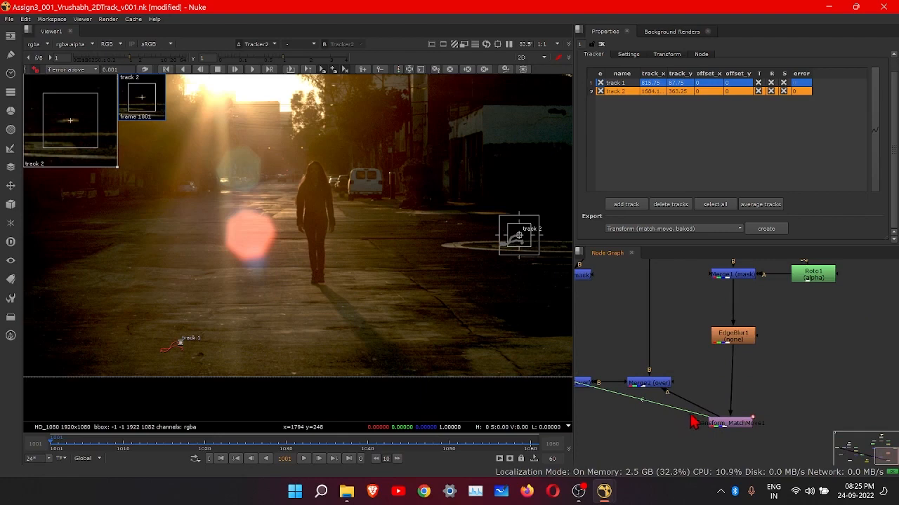
left_click(730, 425)
key("Delete")
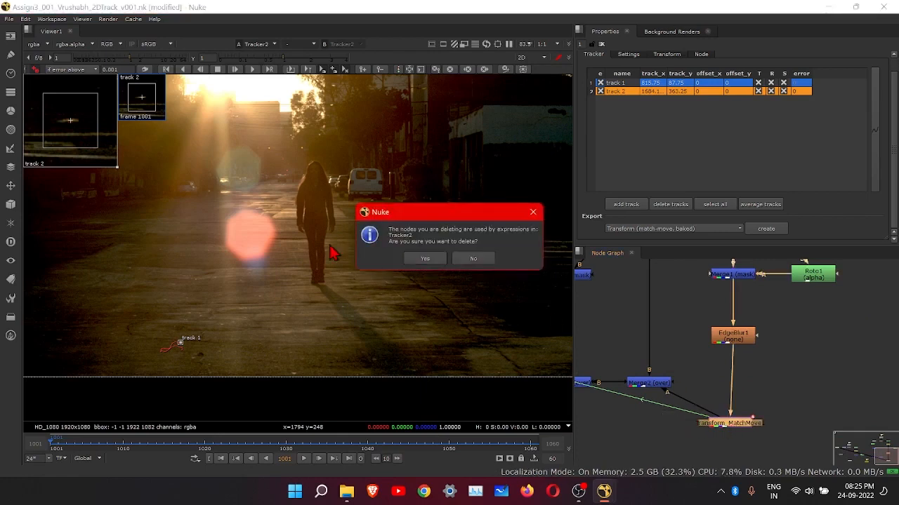
left_click(426, 259)
Step: Insert the new Transform_MatchMove2 node directly below the Merge5 (mask) node of the patch branch
scroll(730, 379, "down", 5)
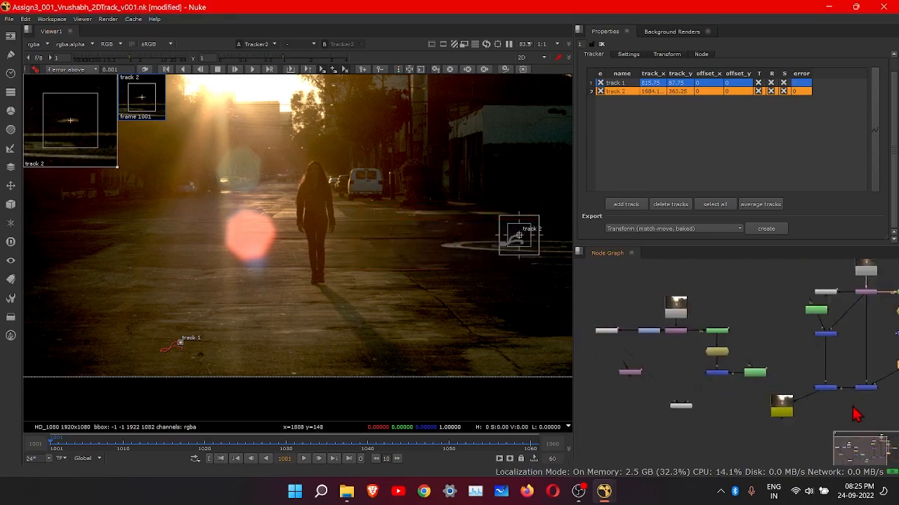
scroll(750, 377, "up", 5)
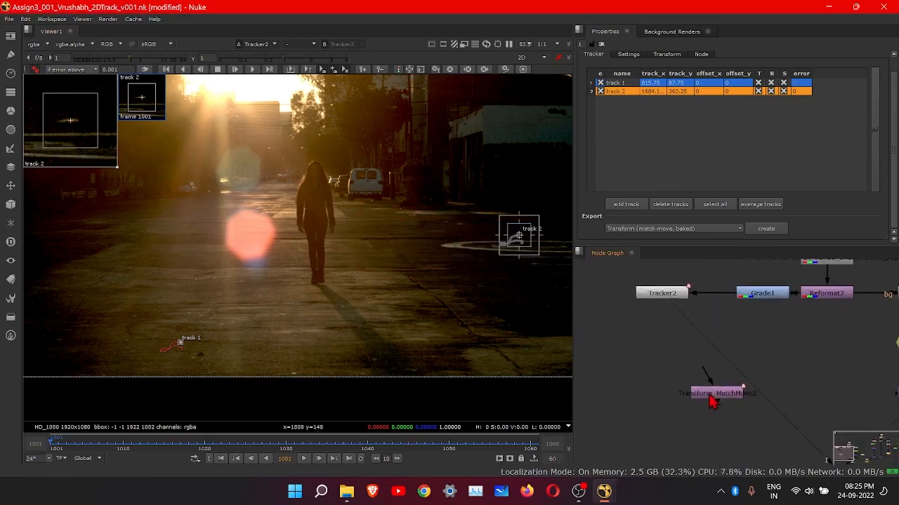
left_click(680, 397)
mouse_move(680, 398)
left_mouse_down()
mouse_move(685, 373)
mouse_move(683, 396)
left_mouse_up()
scroll(694, 383, "down", 3)
middle_click_drag(712, 367, 619, 333)
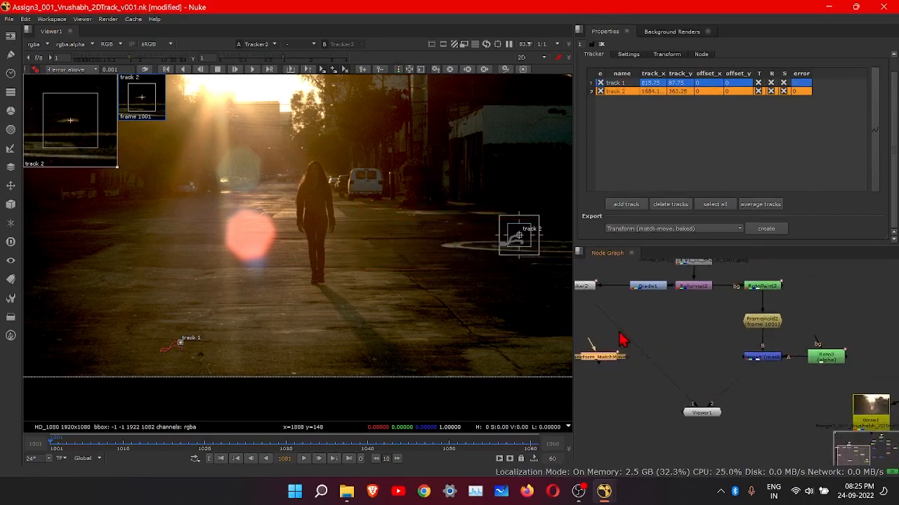
left_click_drag(605, 364, 722, 390)
scroll(737, 381, "up", 3)
middle_click_drag(731, 409, 748, 418)
left_click_drag(771, 388, 811, 393)
scroll(788, 390, "down", 4)
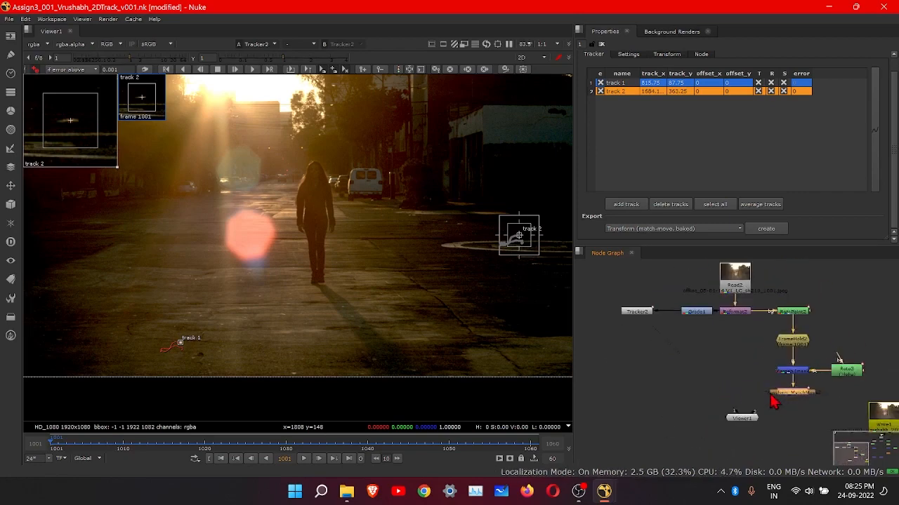
Step: Disconnect Grade1 from Reformat2 and set it beside Tracker2, away from the patch branch
middle_click_drag(760, 384, 736, 355)
scroll(755, 360, "up", 3)
scroll(708, 363, "down", 3)
middle_click_drag(655, 332, 653, 351)
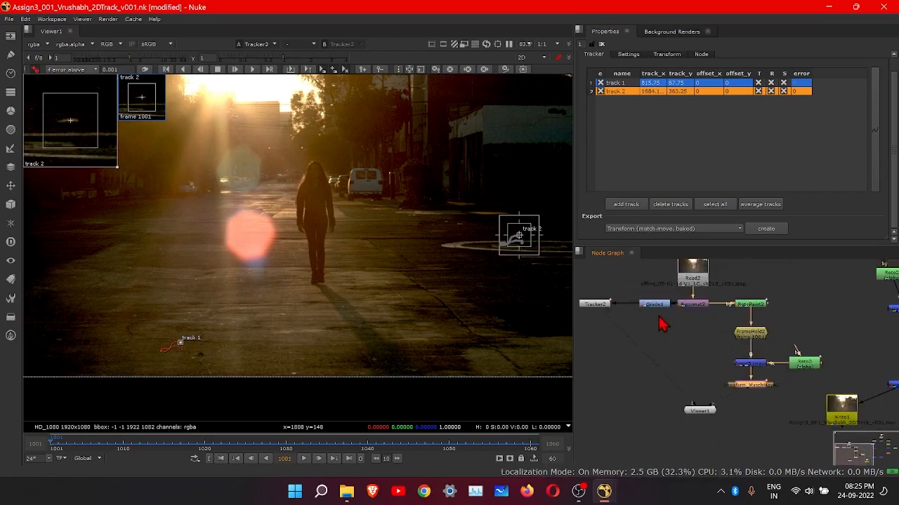
left_click_drag(641, 303, 600, 300)
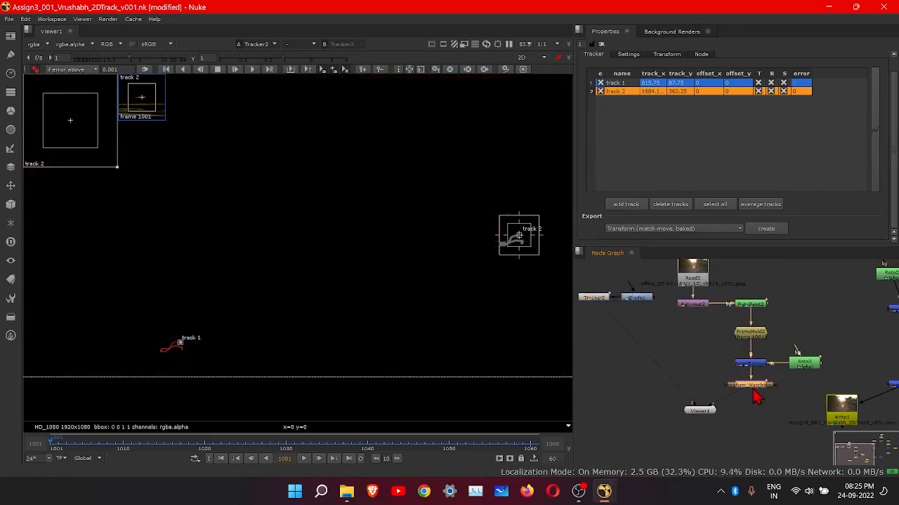
Step: View the Transform_MatchMove2 output and play the shot to check the road patch's motion
key("1")
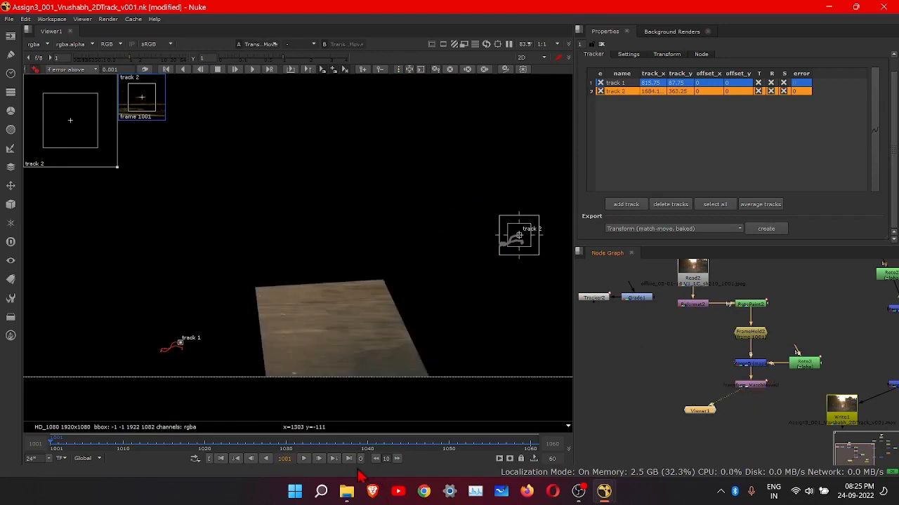
left_click(303, 458)
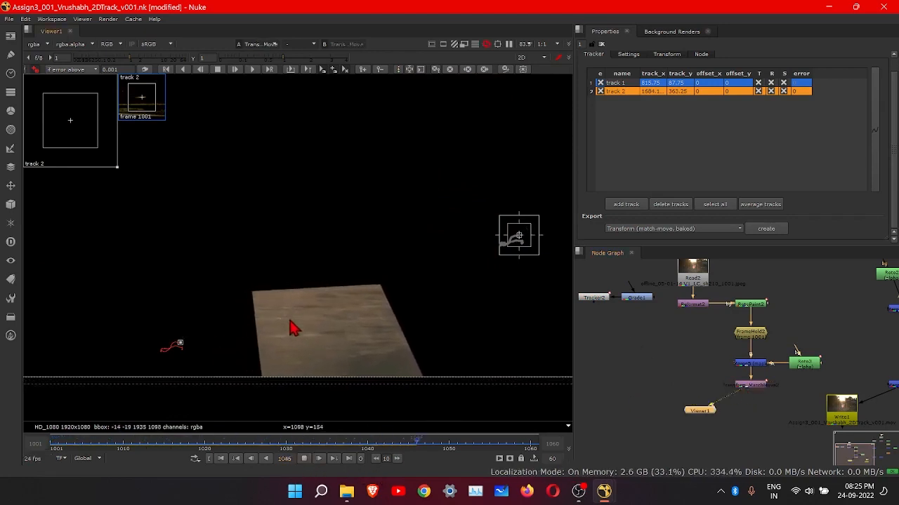
left_click(303, 458)
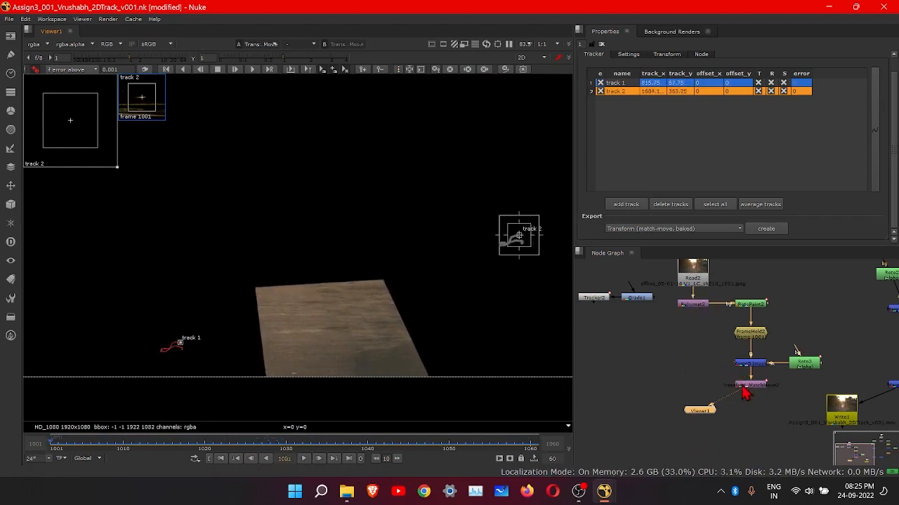
Step: Add a Merge (over) node and place it to the left of Transform_MatchMove2, below Reformat2
key("Tab")
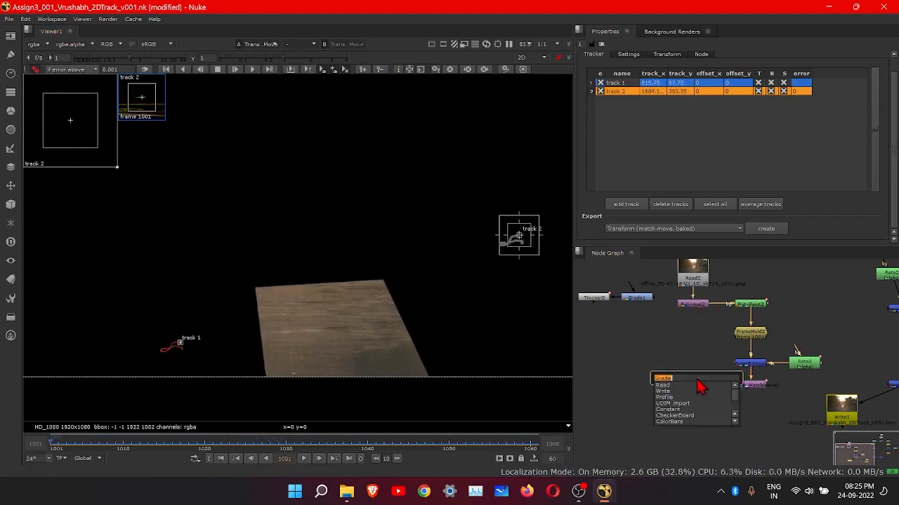
type("MER")
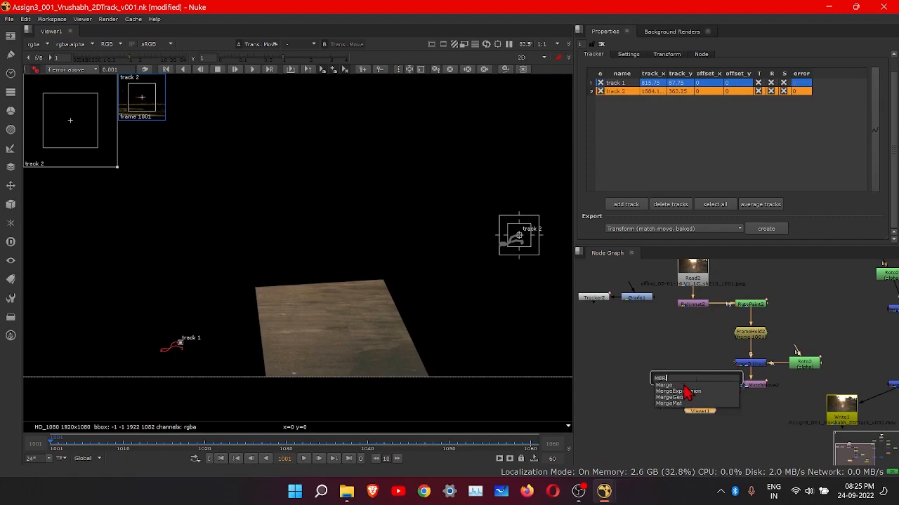
left_click(684, 386)
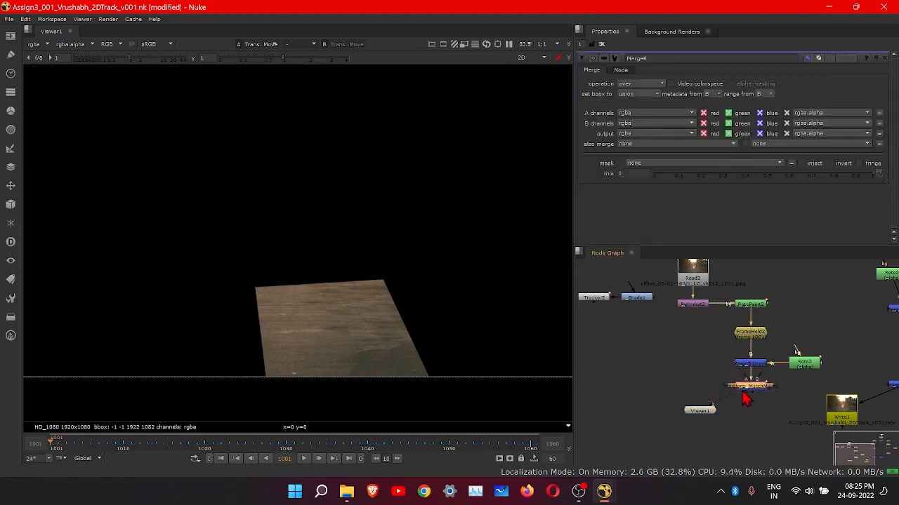
mouse_move(747, 389)
left_mouse_down()
mouse_move(697, 383)
mouse_move(718, 402)
mouse_move(700, 388)
mouse_move(740, 394)
left_mouse_up()
scroll(697, 383, "up", 4)
scroll(718, 401, "down", 3)
left_click(735, 388)
scroll(743, 400, "up", 4)
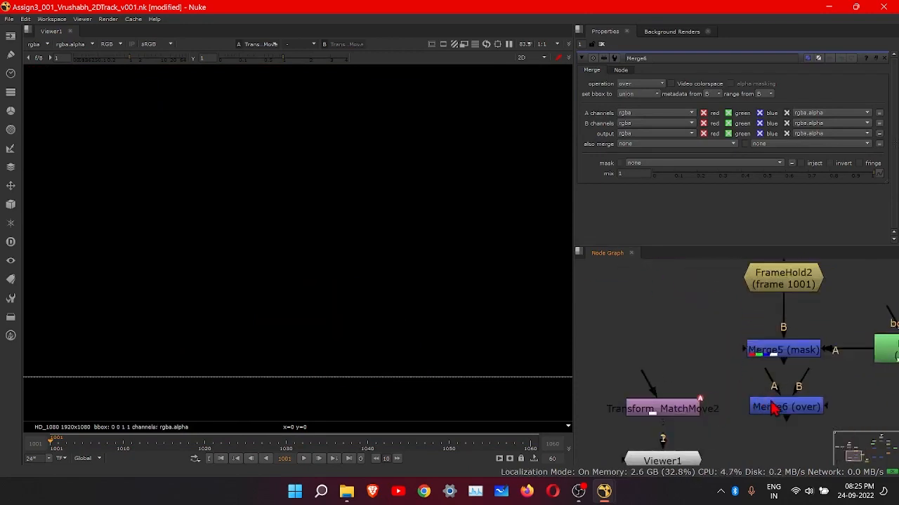
left_click(773, 409)
mouse_move(662, 408)
left_mouse_down()
mouse_move(788, 437)
mouse_move(645, 406)
mouse_move(650, 413)
left_mouse_up()
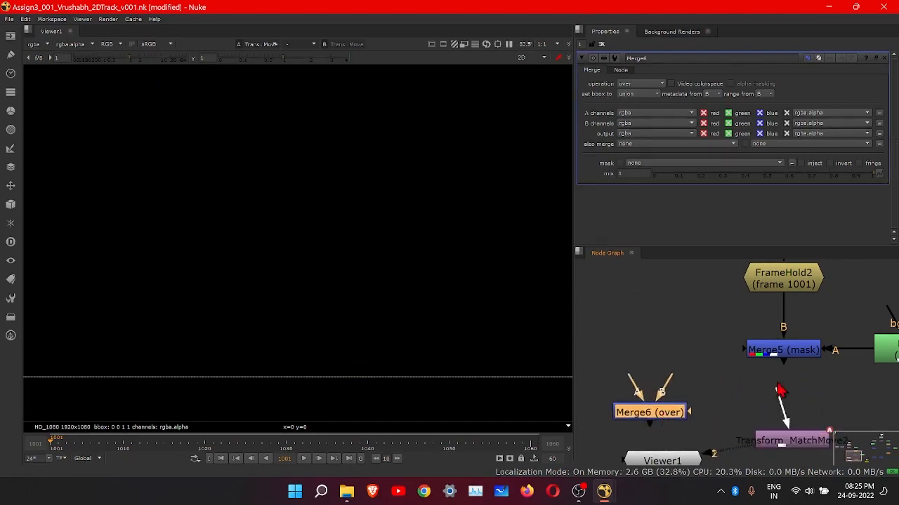
Step: Reconnect the input of Transform_MatchMove2 to Merge5 (mask) and align it directly beneath that node
left_click_drag(778, 385, 783, 352)
left_click_drag(793, 434, 785, 403)
scroll(638, 394, "down", 2)
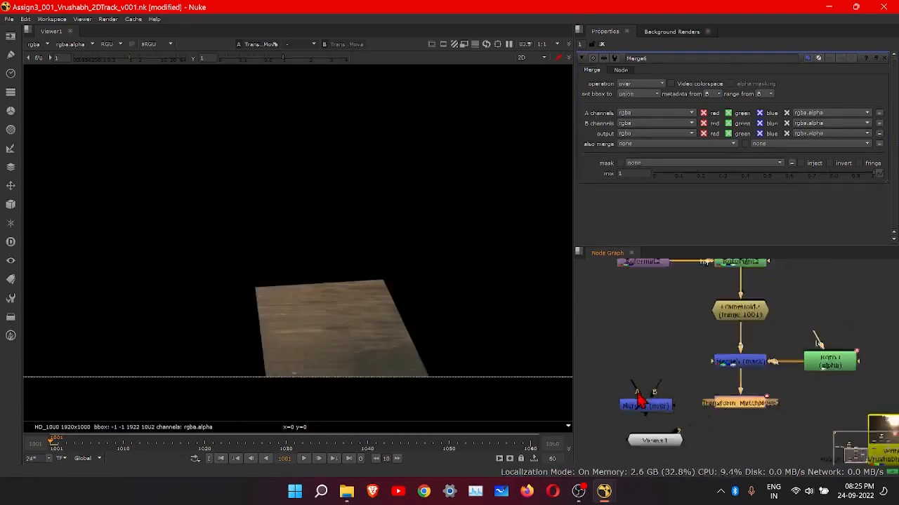
Step: Connect Merge6's B input to Reformat2 and its A input to Transform_MatchMove2, and view the merged result
scroll(641, 401, "down", 2)
left_click_drag(660, 399, 648, 315)
left_click_drag(643, 405, 704, 417)
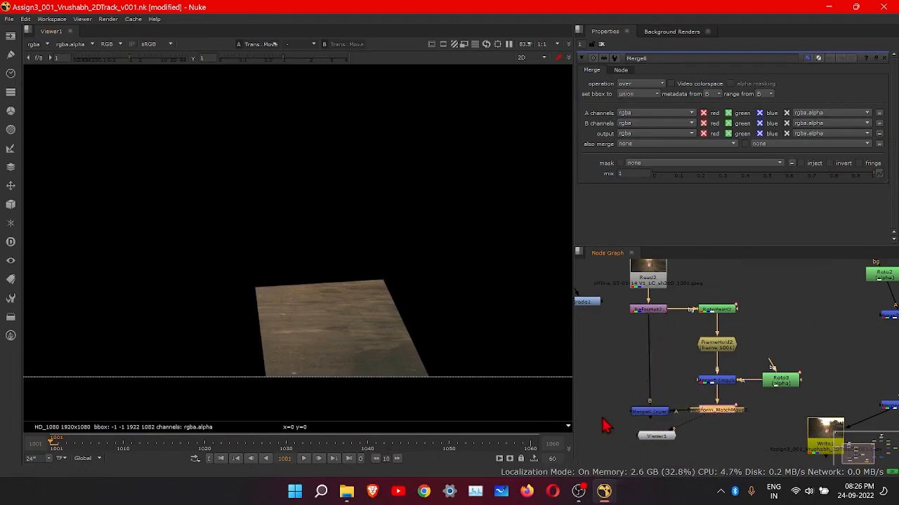
left_click(646, 413)
key("1")
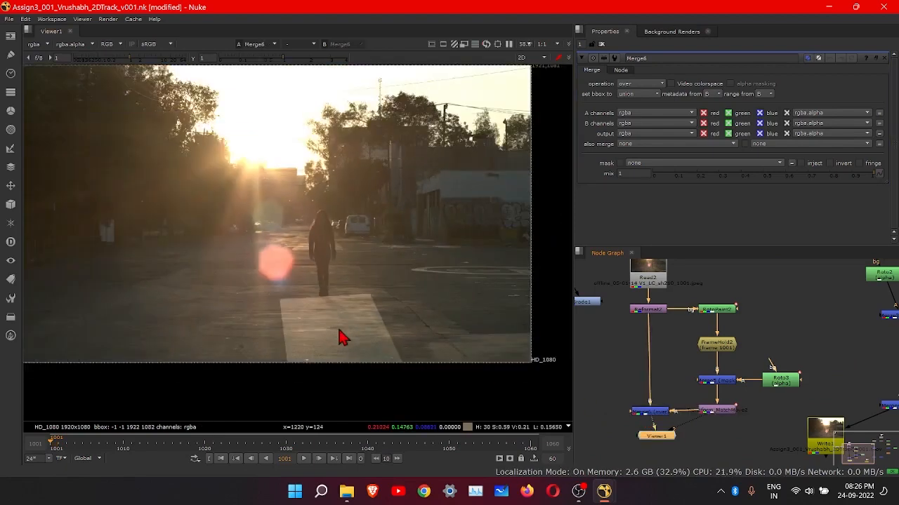
Step: Move the Viewer1 node further below Merge6 and open the properties of Transform_MatchMove2
middle_click_drag(643, 314, 677, 348)
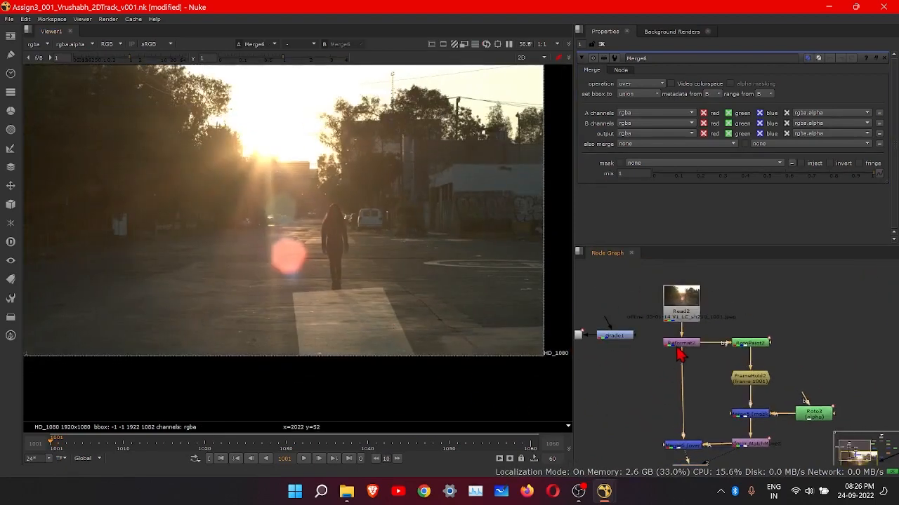
left_click(680, 322)
middle_click_drag(681, 433, 680, 377)
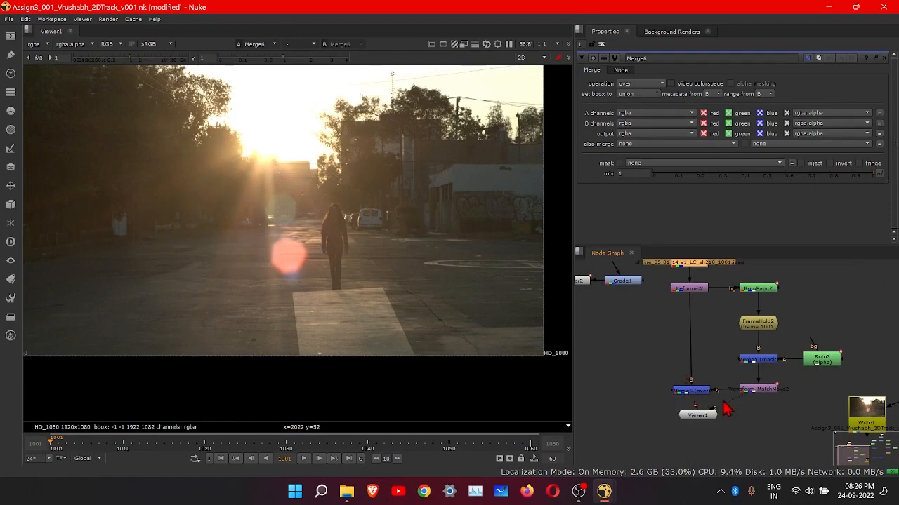
left_click_drag(706, 414, 702, 449)
left_click(754, 393)
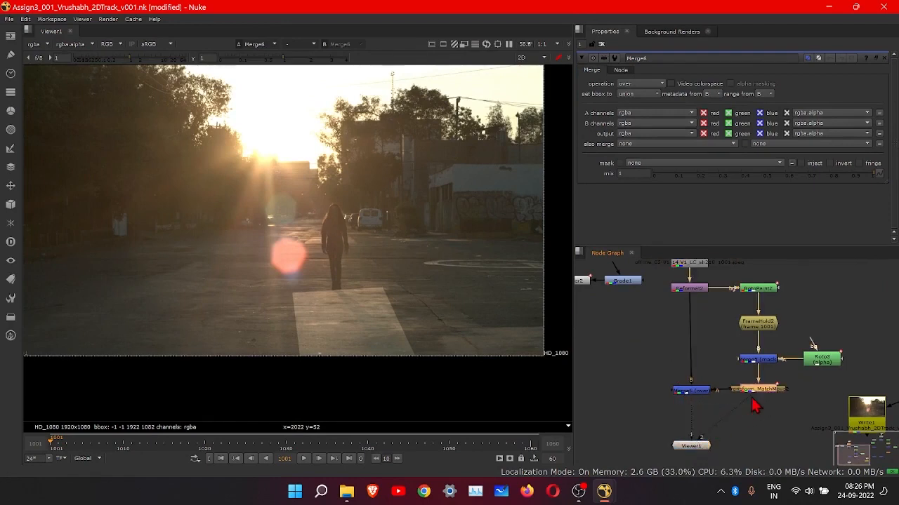
double_click(755, 391)
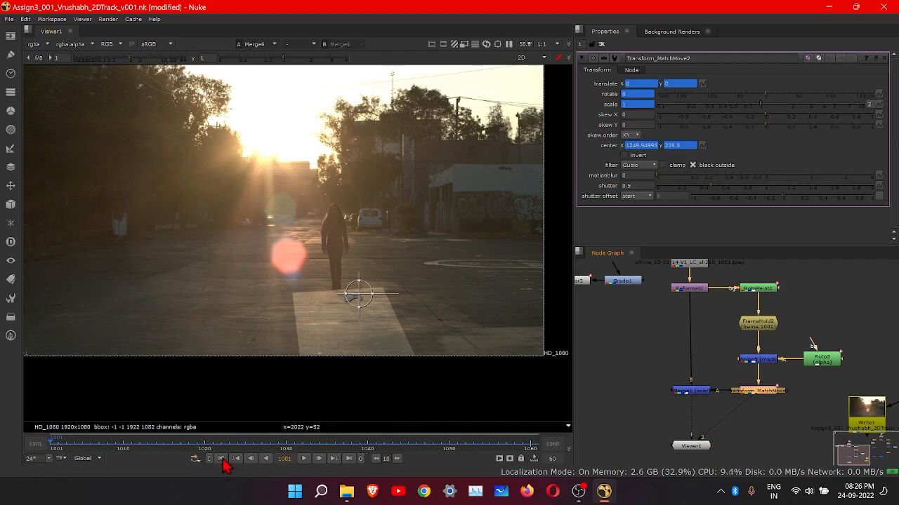
Step: Play the merged shot and examine the road patch's edges and tracking around the walking woman's feet
left_click(309, 460)
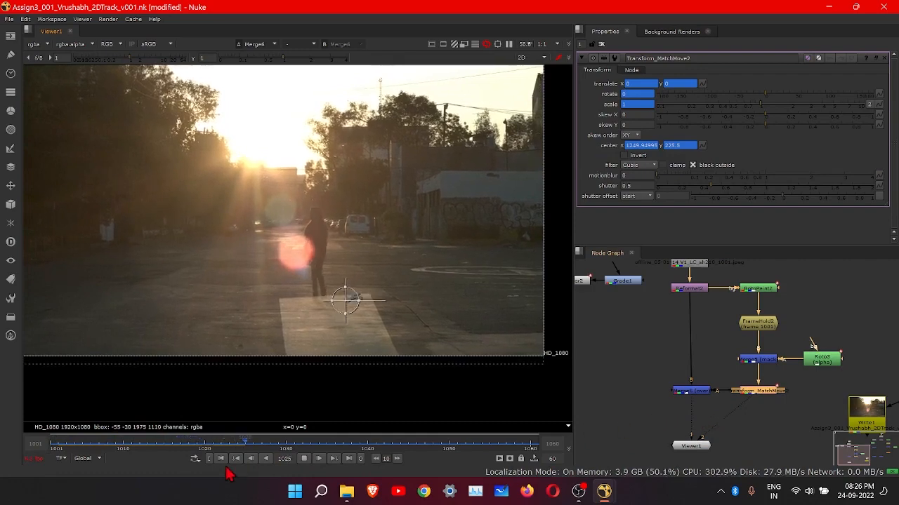
scroll(307, 299, "up", 5)
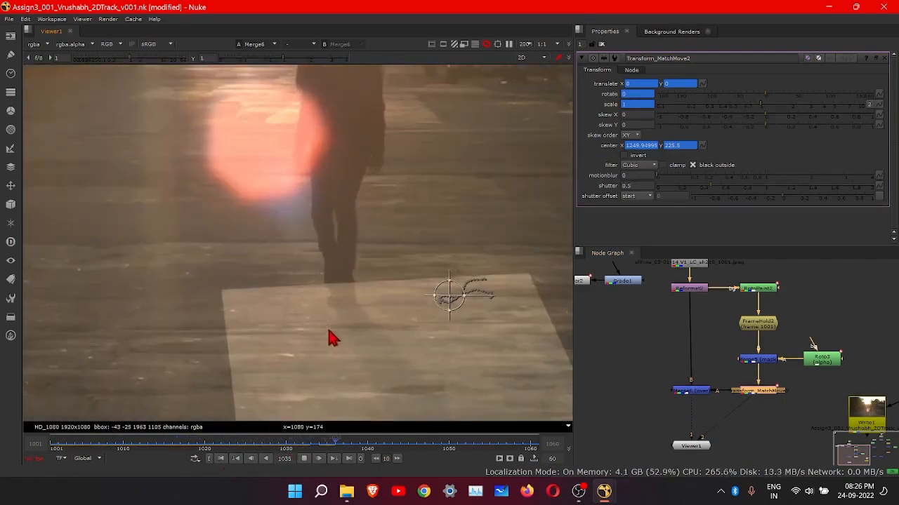
left_click(304, 459)
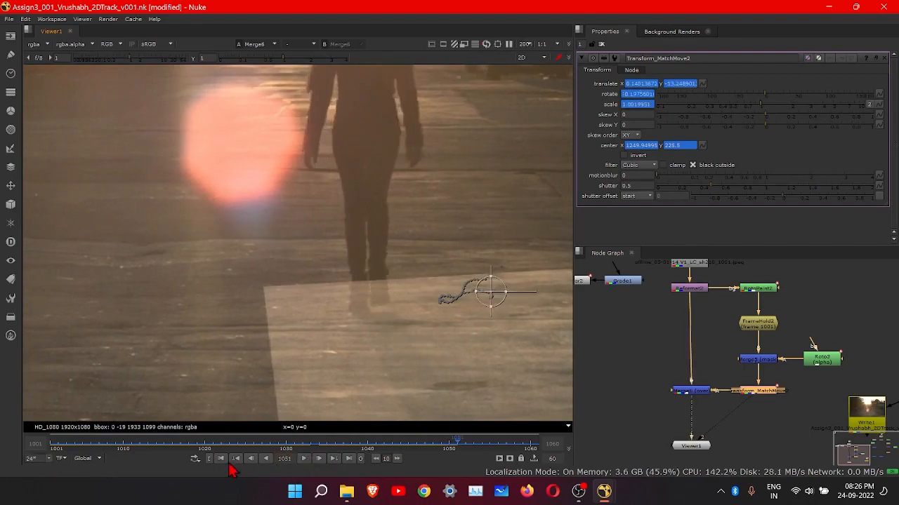
scroll(349, 345, "down", 3)
scroll(695, 316, "up", 3)
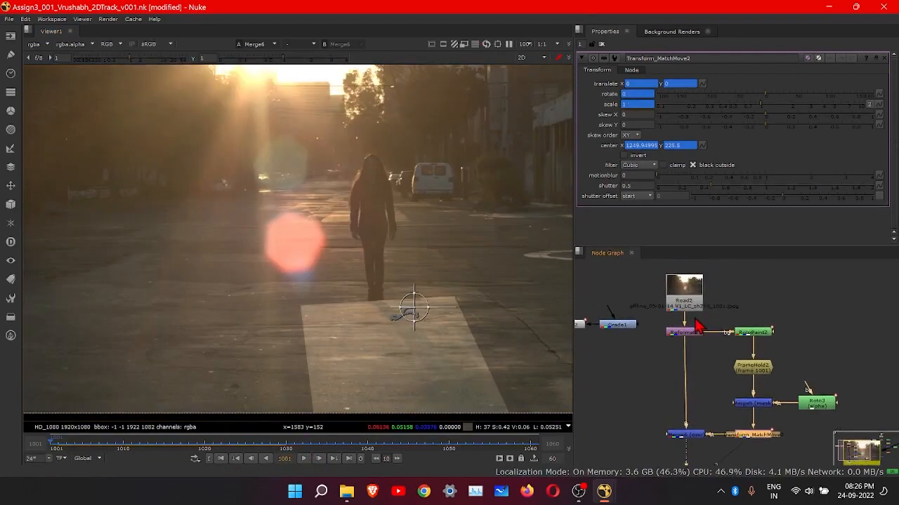
Step: Enable auto alpha on the Read2 plate node
double_click(688, 309)
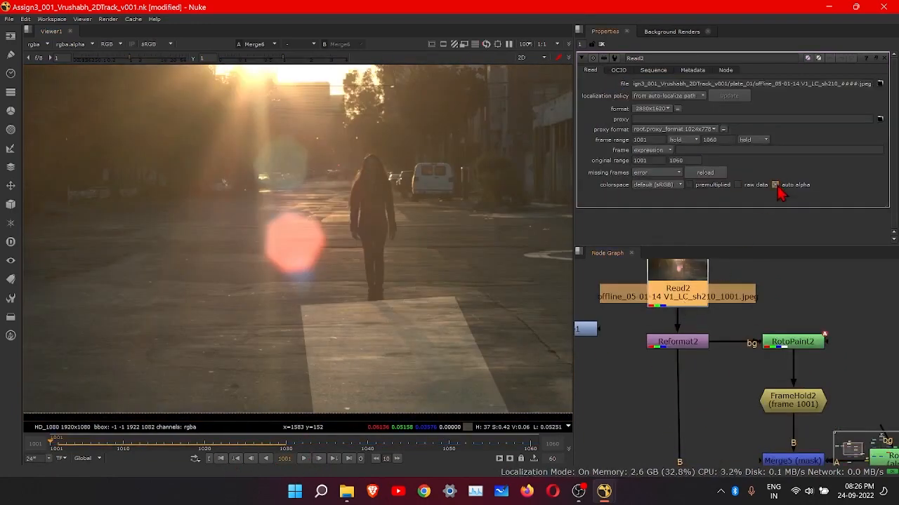
left_click(775, 185)
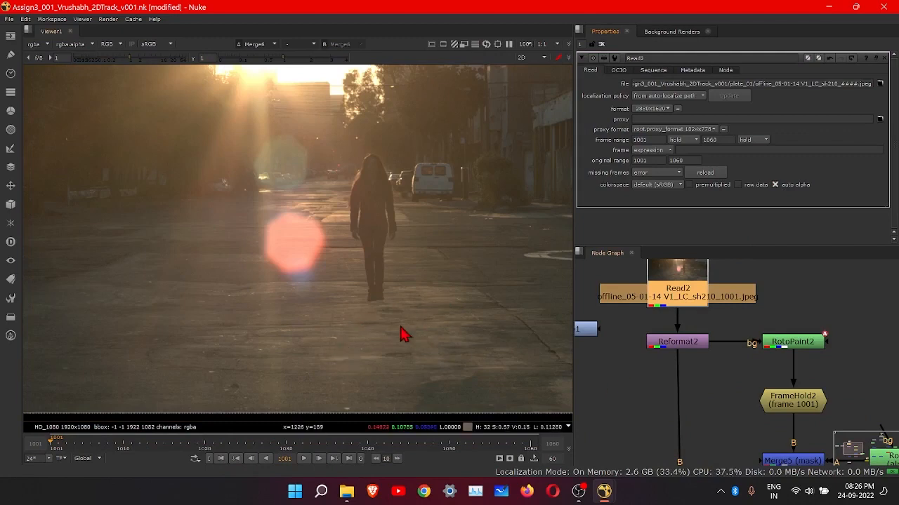
scroll(623, 406, "down", 3)
scroll(667, 398, "up", 3)
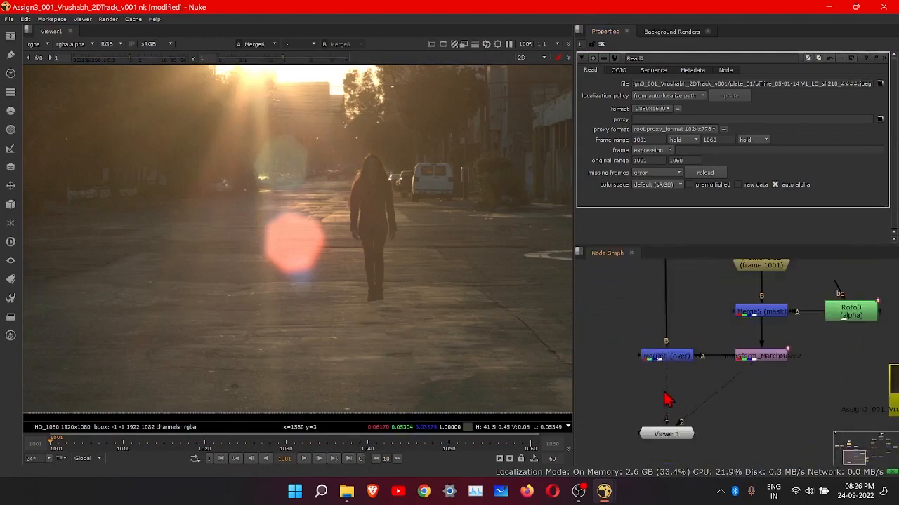
Step: Play the Merge6 result and examine the shadow-free road and the woman's feet up close, finishing at the first frame
left_click(304, 459)
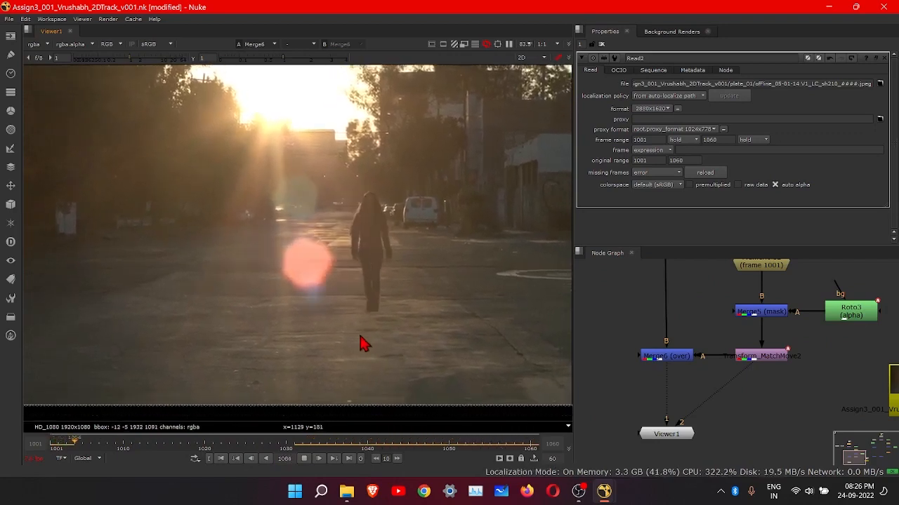
scroll(359, 344, "up", 3)
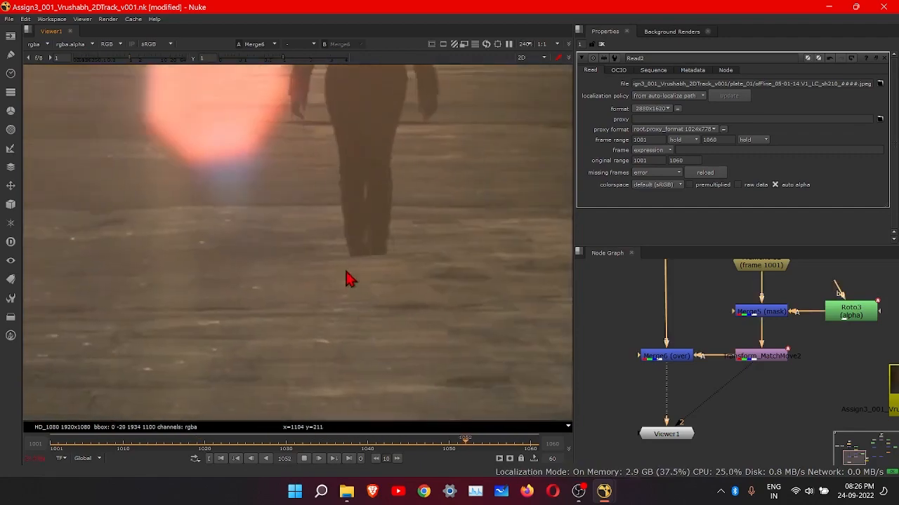
middle_click_drag(345, 271, 347, 309)
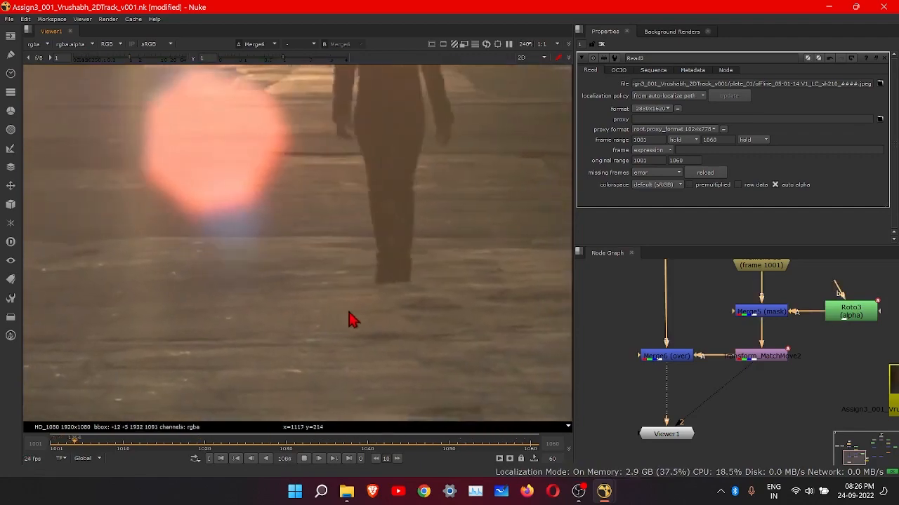
scroll(361, 267, "up", 1)
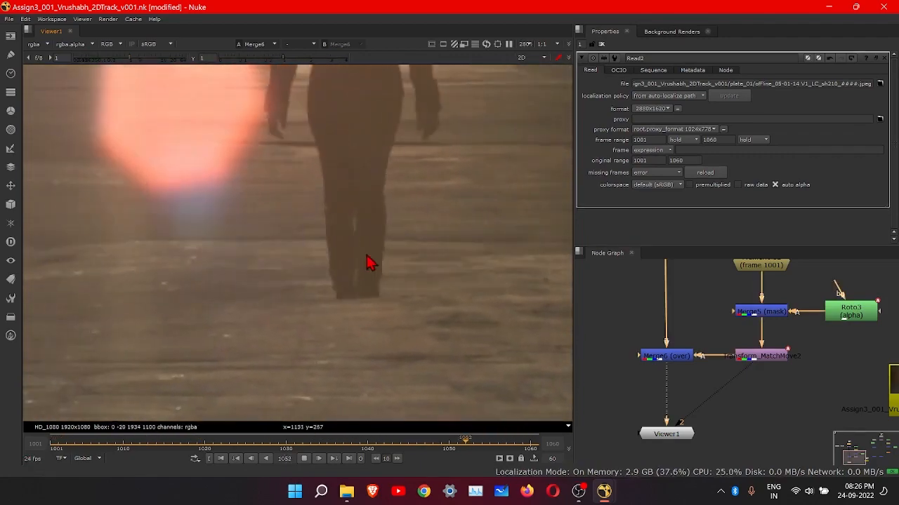
scroll(342, 315, "down", 2)
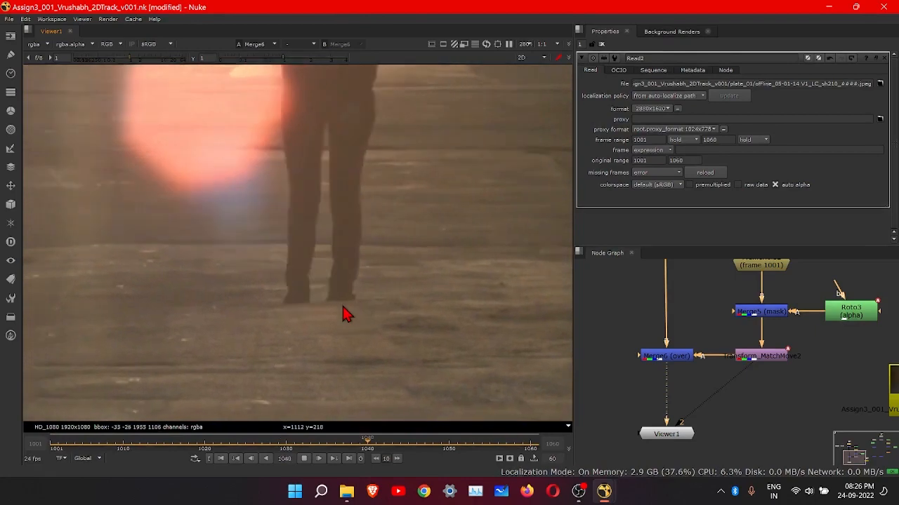
scroll(674, 379, "down", 3)
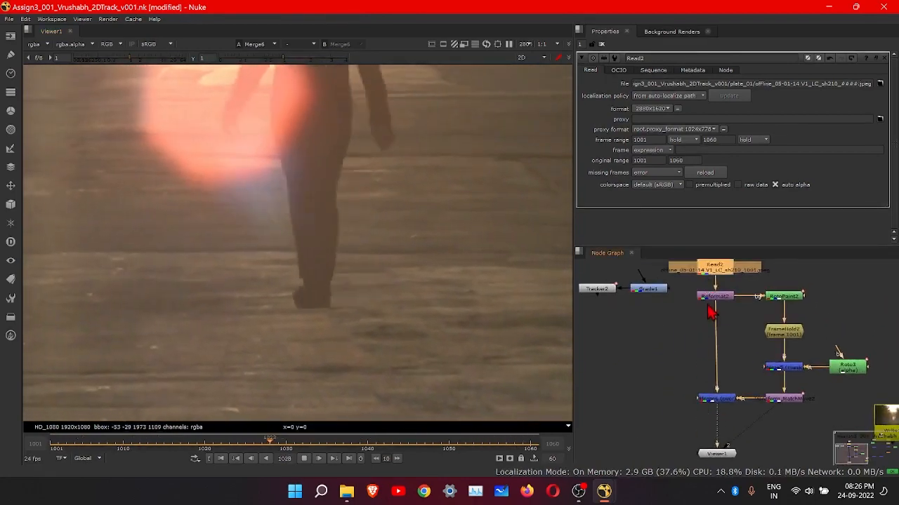
scroll(672, 364, "down", 1)
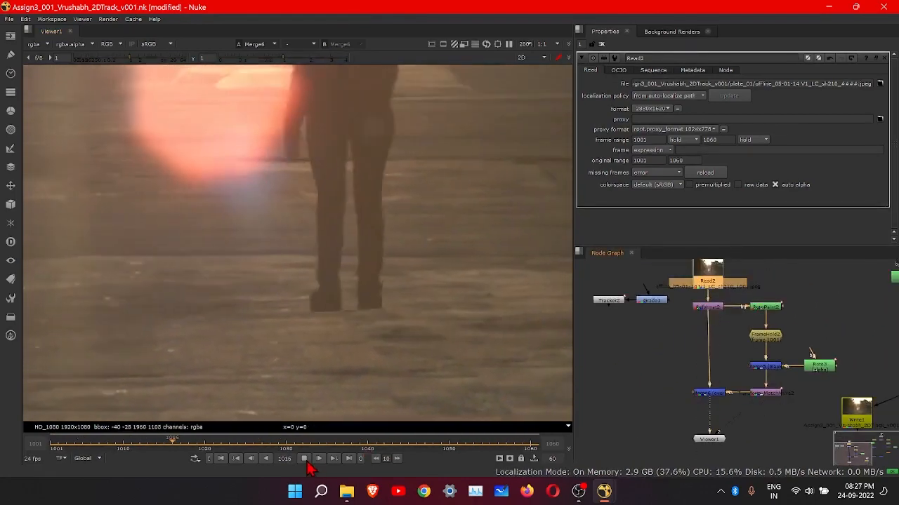
left_click(304, 459)
left_click(209, 459)
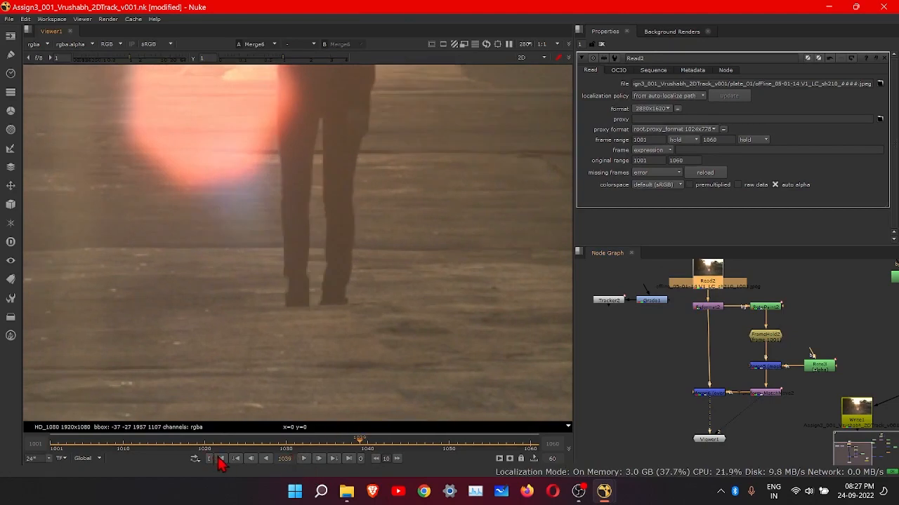
Step: Add a separate Roto node beside the plate branch and connect its bg input to Reformat2
scroll(622, 345, "up", 3)
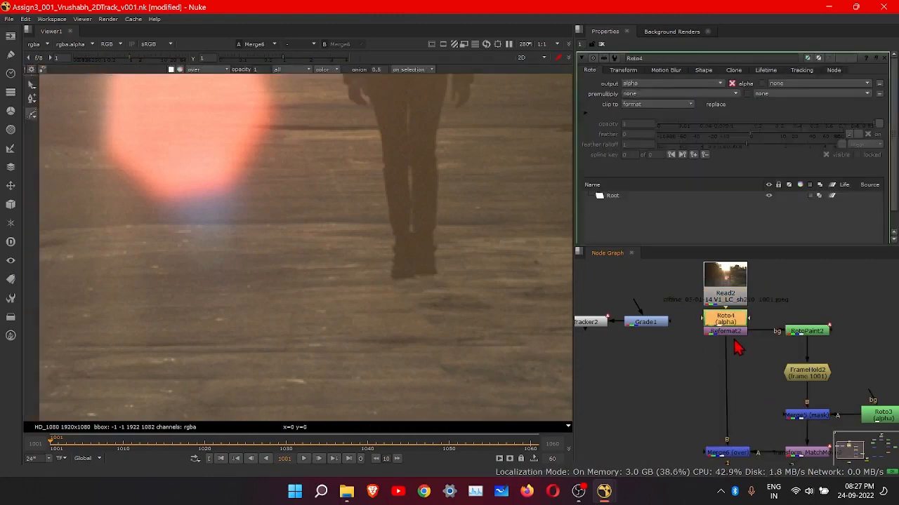
key("o")
left_click_drag(736, 347, 629, 400)
left_click_drag(655, 356, 720, 341)
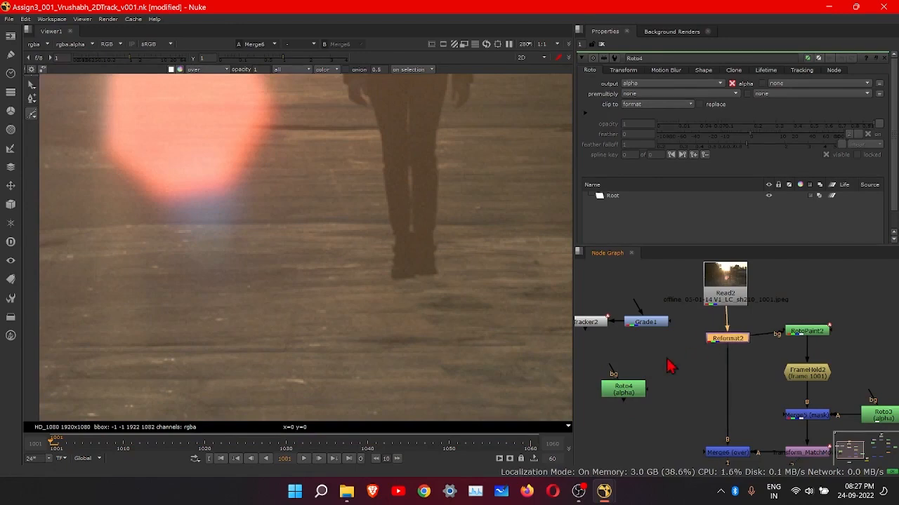
left_click_drag(630, 370, 729, 344)
left_click_drag(619, 390, 623, 360)
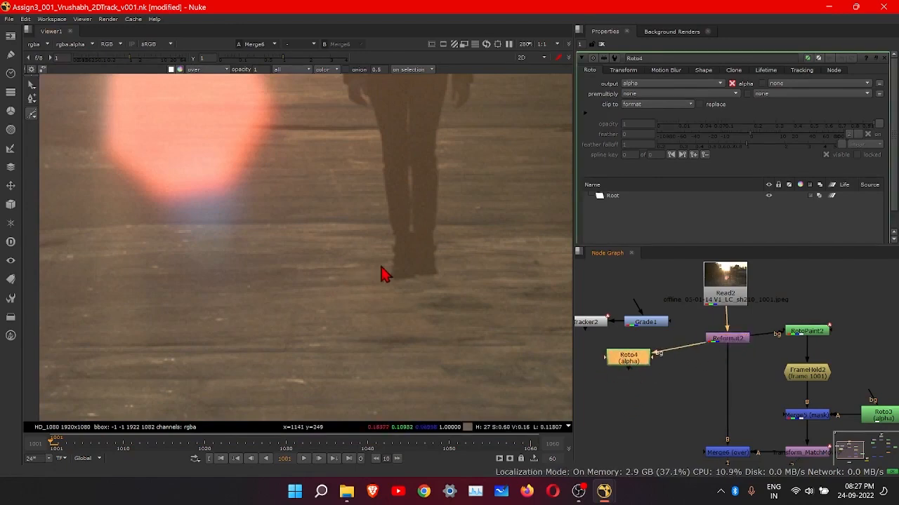
Step: View the Roto4 output and examine the woman's feet where they meet the shadow at frame 1001
scroll(422, 257, "up", 3)
middle_click_drag(454, 232, 415, 303)
scroll(400, 330, "down", 4)
scroll(400, 344, "down", 3)
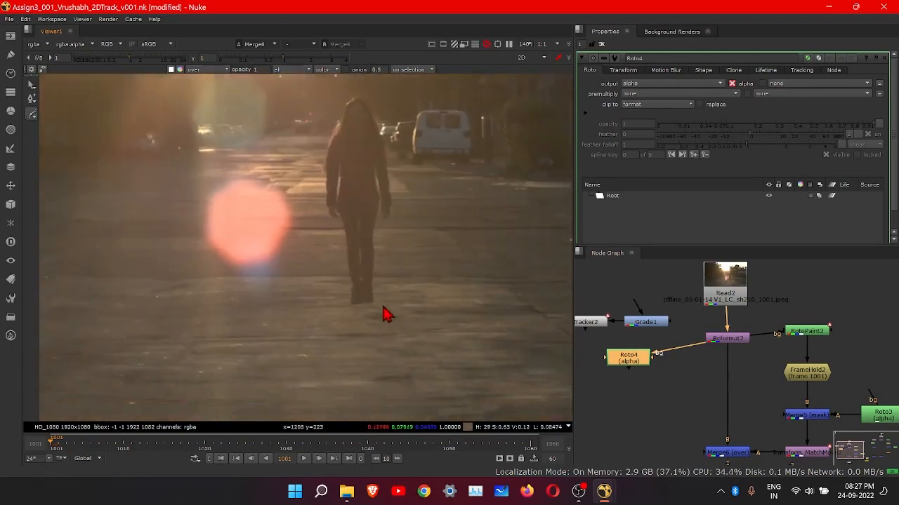
key("1")
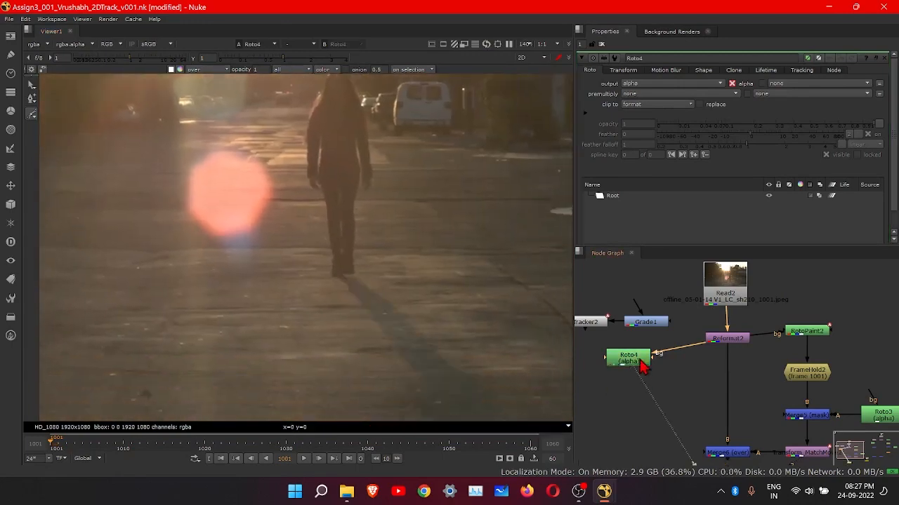
scroll(351, 284, "up", 5)
scroll(351, 288, "down", 3)
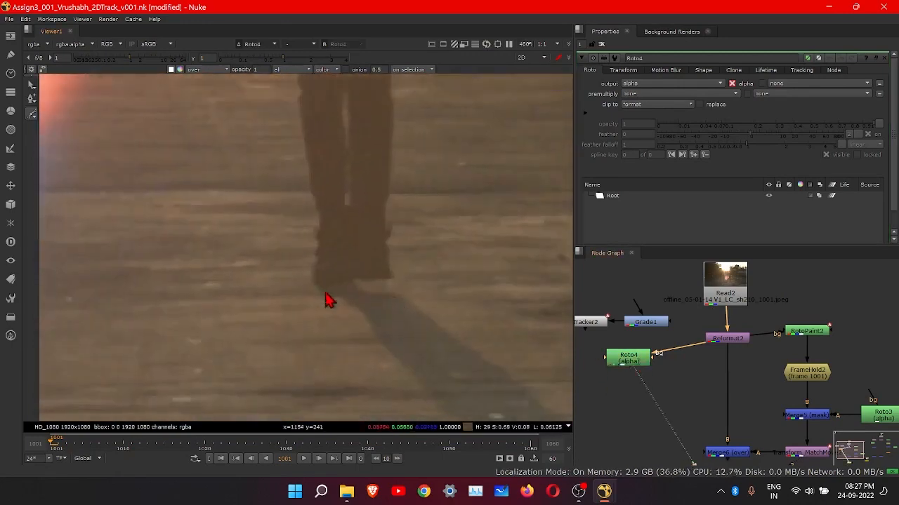
scroll(354, 341, "down", 2)
scroll(358, 327, "up", 3)
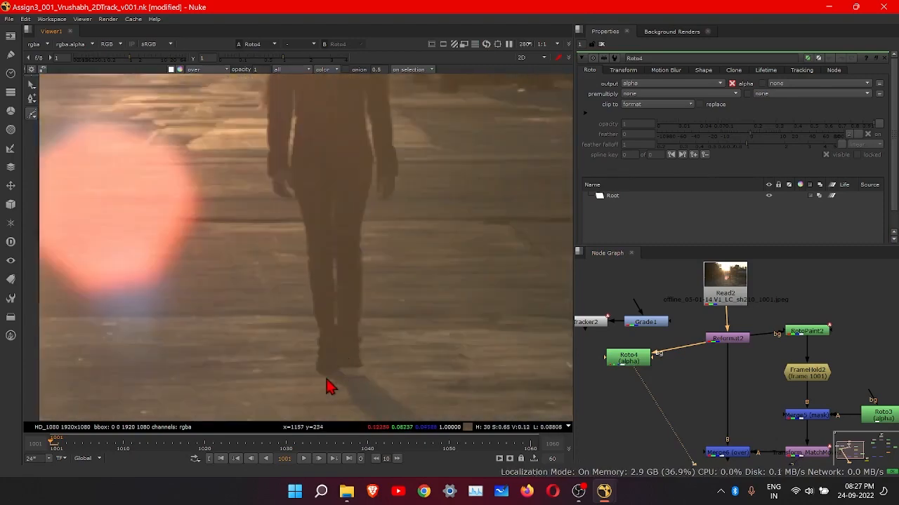
scroll(328, 358, "up", 2)
scroll(351, 295, "down", 2)
scroll(344, 365, "down", 3)
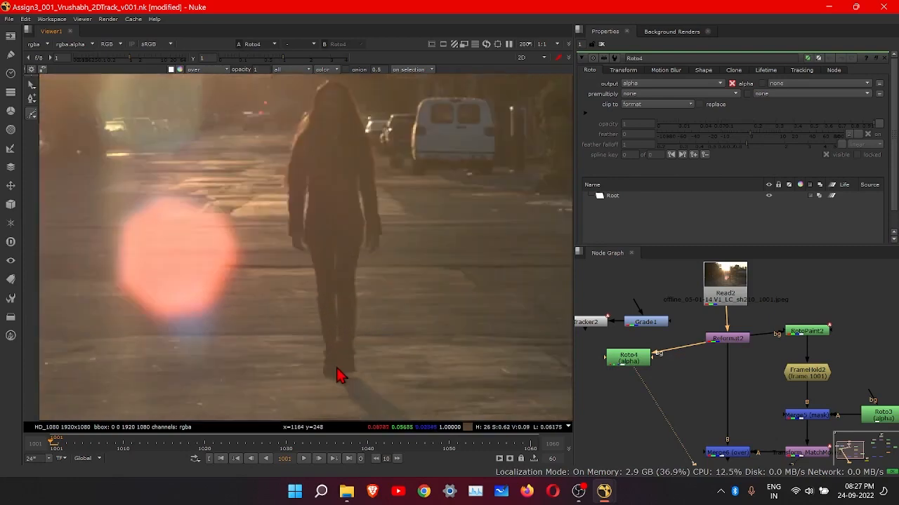
Step: Draw a closed Cusped Bezier shape around the woman's image-left lower leg and foot on frame 1001 in Roto4
scroll(334, 365, "up", 5)
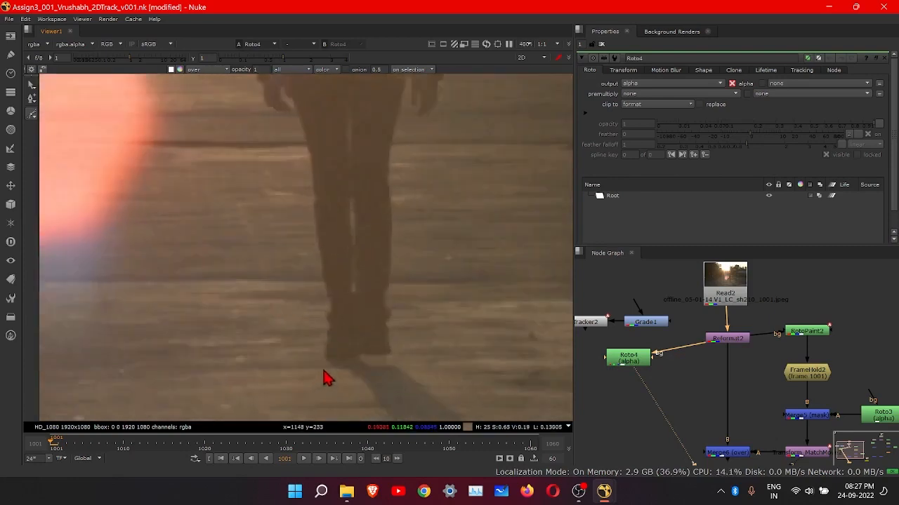
left_click(641, 358)
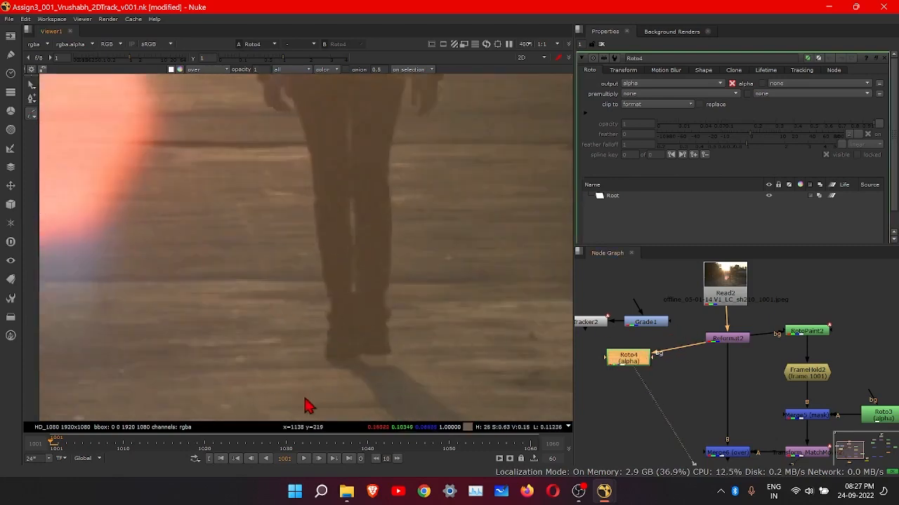
scroll(306, 406, "up", 2)
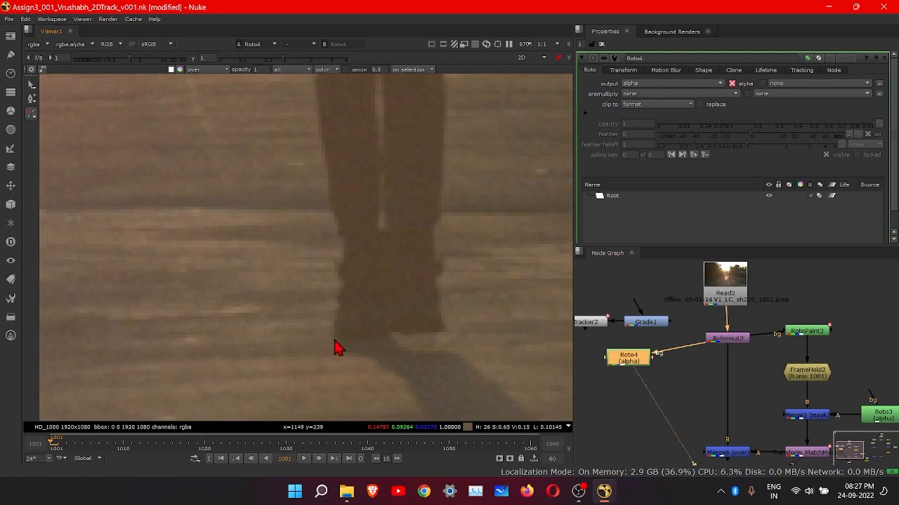
left_click(333, 338)
left_click(354, 340)
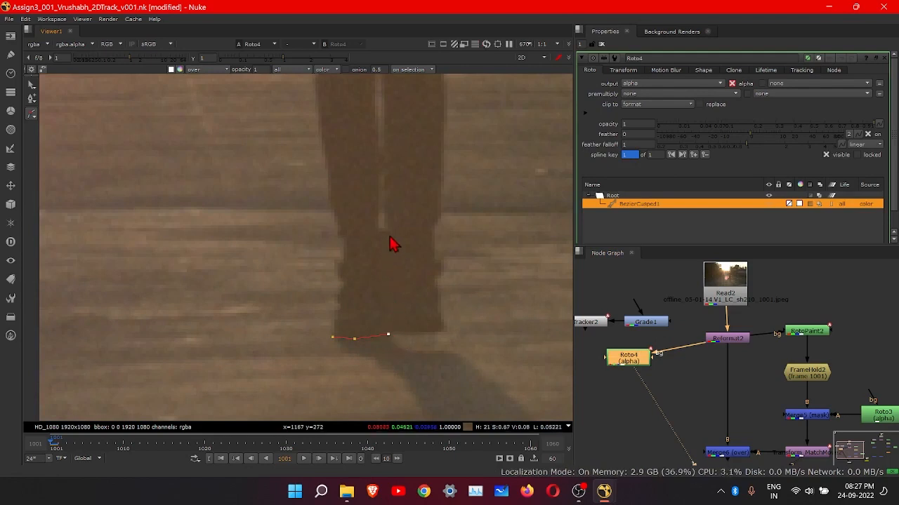
left_click(310, 143)
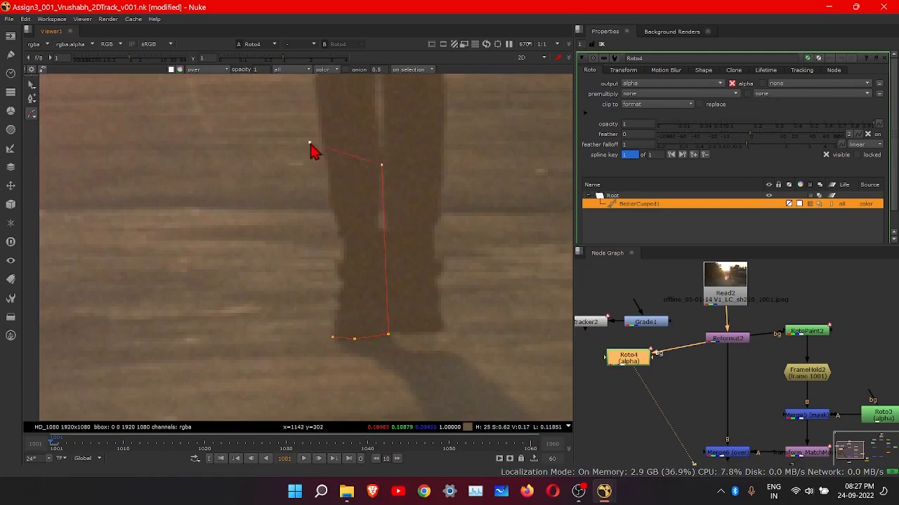
left_click(332, 339)
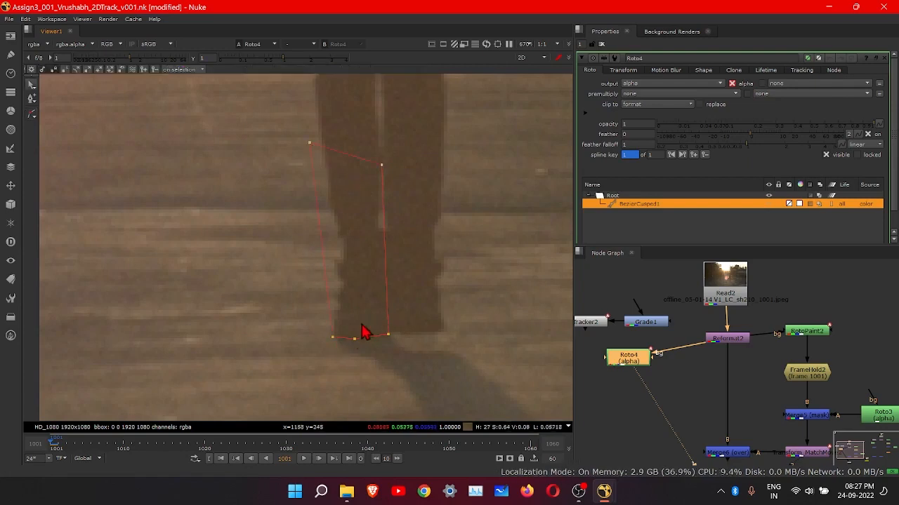
scroll(358, 339, "down", 2)
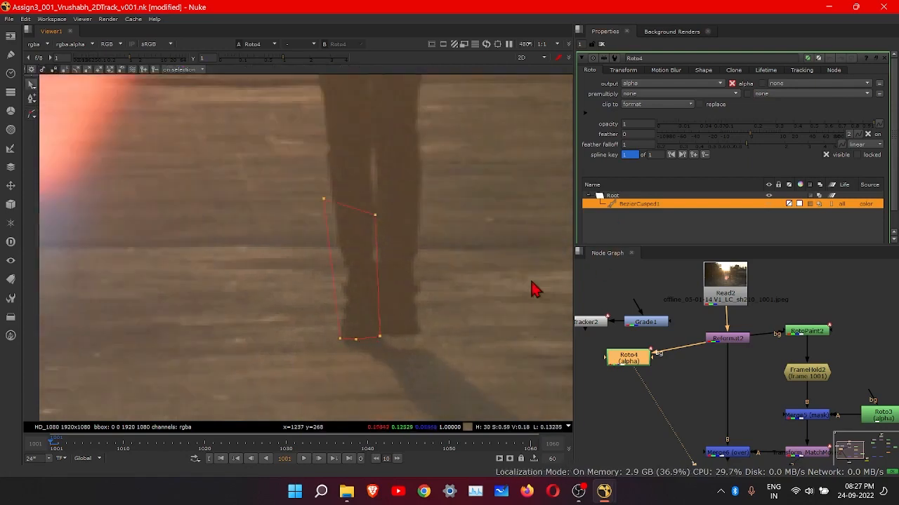
Step: Draw a second closed shape with the Bezier tool around the woman's image-right lower leg and foot on frame 1001
left_click(730, 242)
left_click(33, 114)
left_click(59, 125)
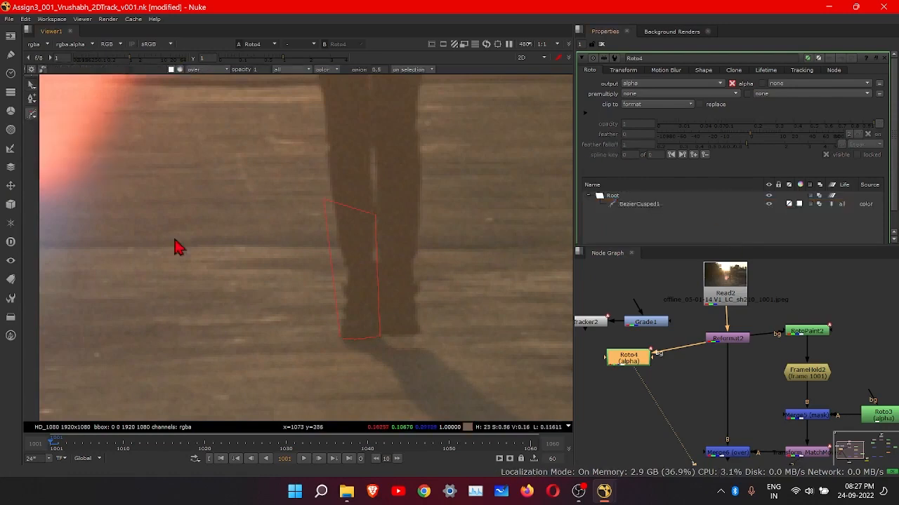
left_click(378, 335)
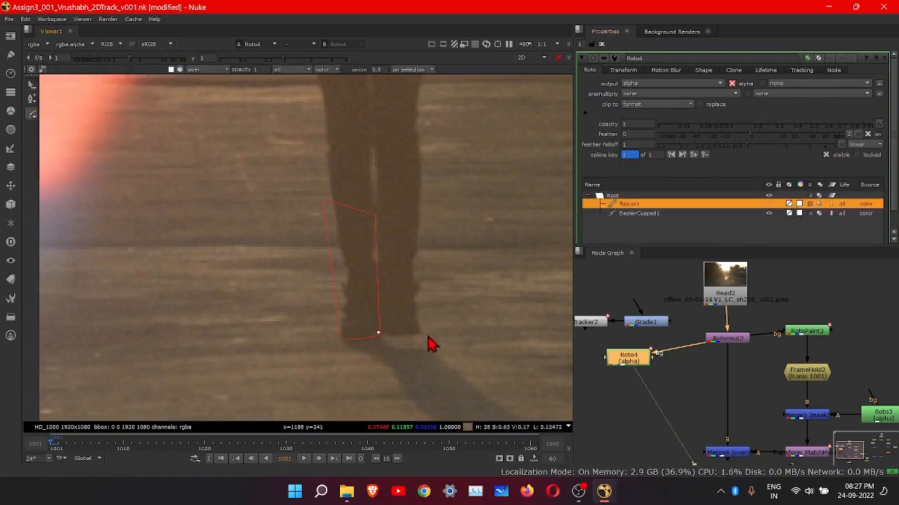
left_click(418, 334)
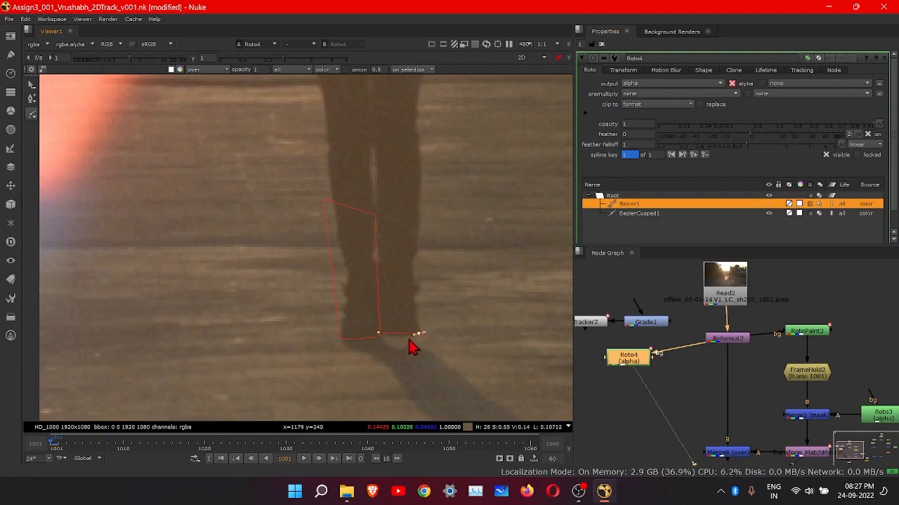
left_click_drag(417, 334, 404, 339)
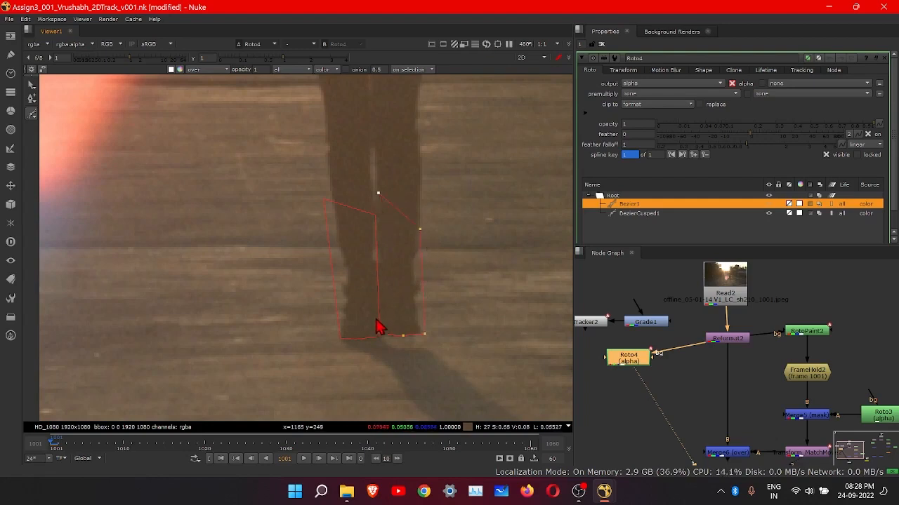
key("q")
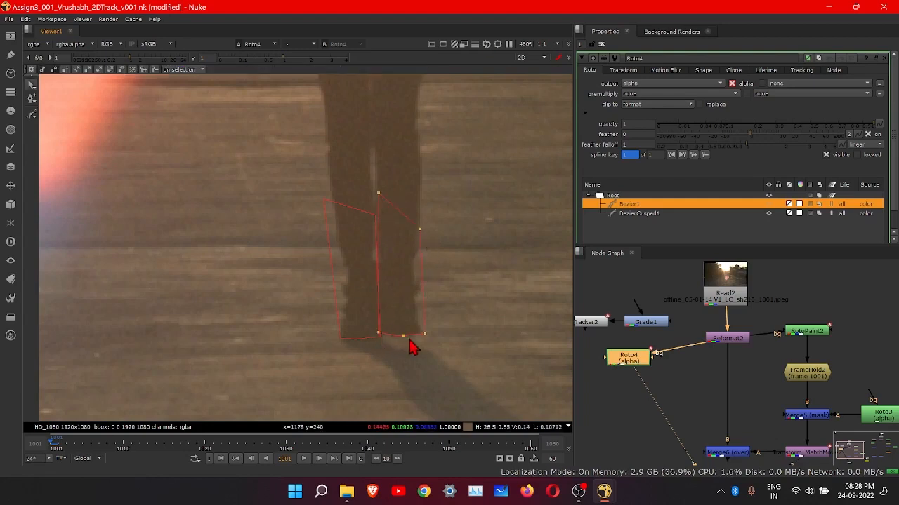
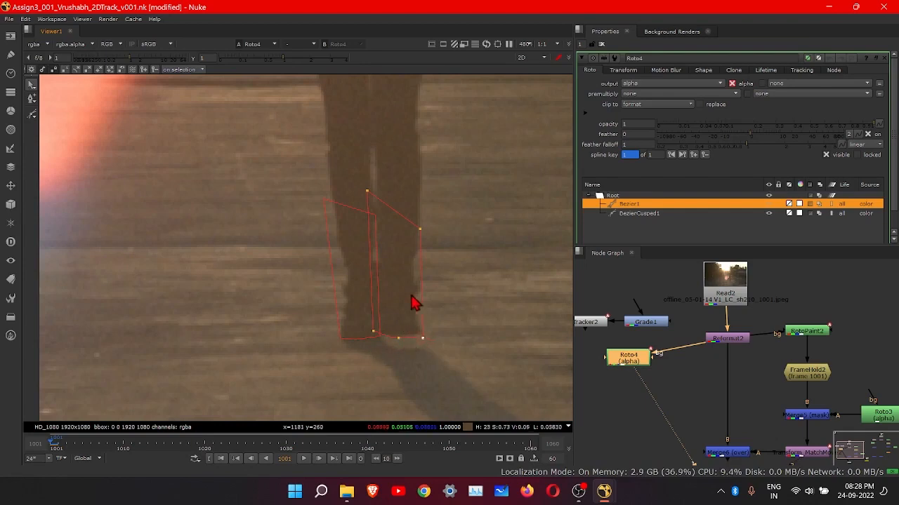
scroll(460, 366, "down", 3)
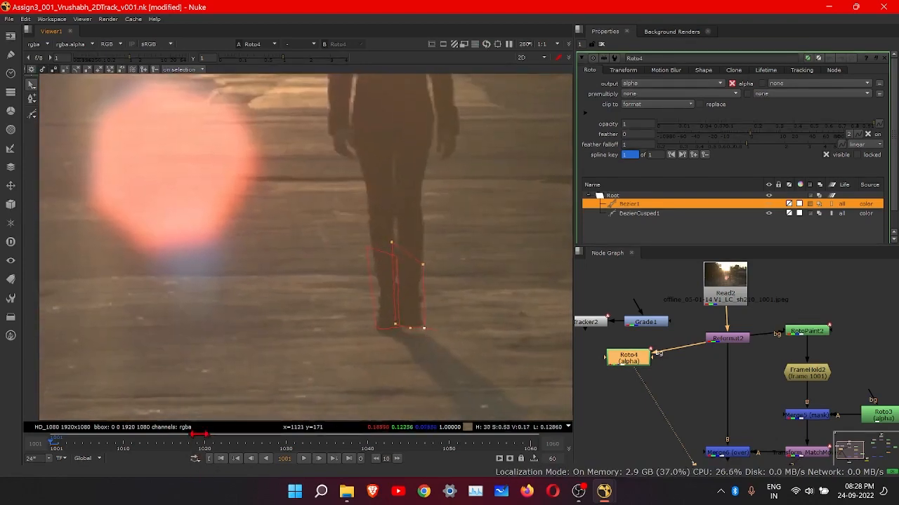
Step: On frame 1010, move the cusped shape and the Bezier shape onto their matching lower legs using transform
left_click(123, 450)
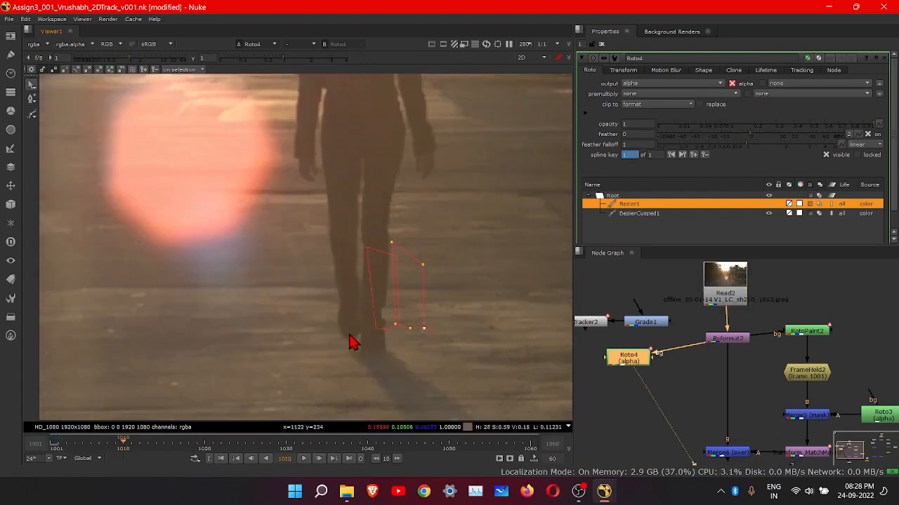
scroll(351, 341, "up", 3)
left_click(622, 70)
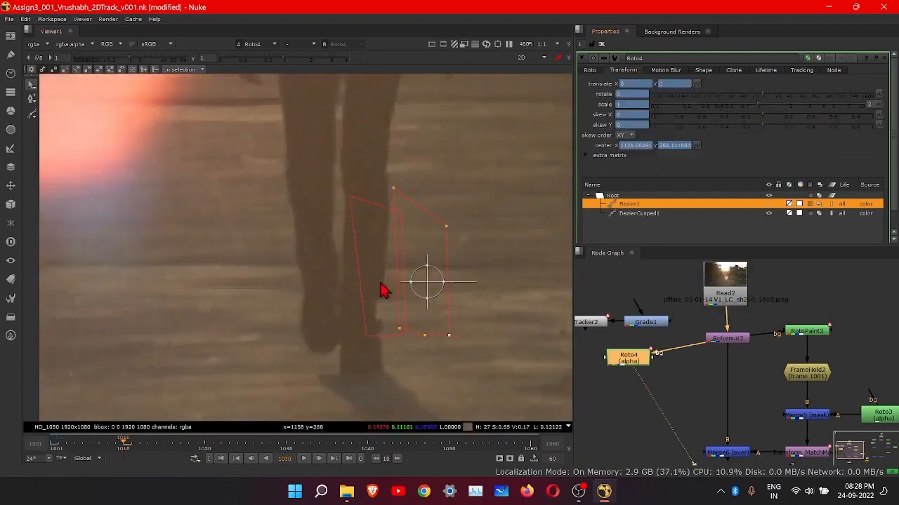
left_click(363, 304)
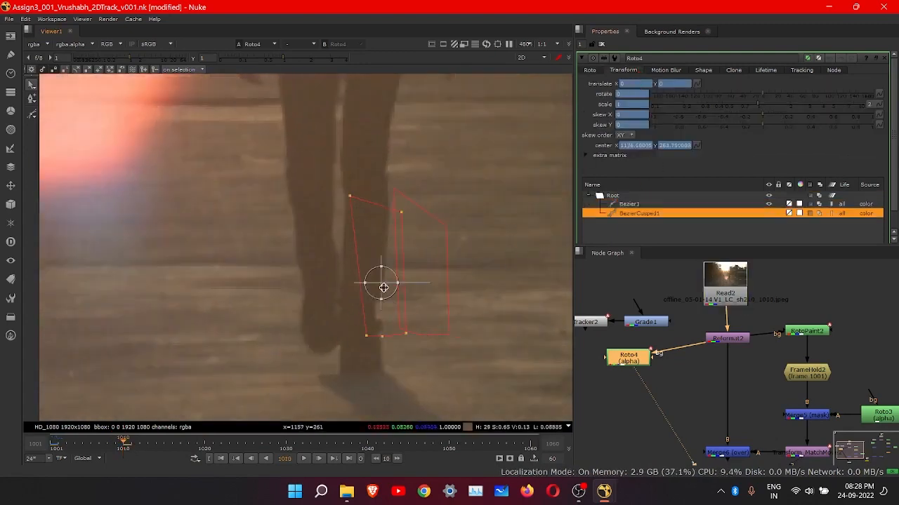
left_click_drag(381, 288, 305, 295)
left_click(449, 295)
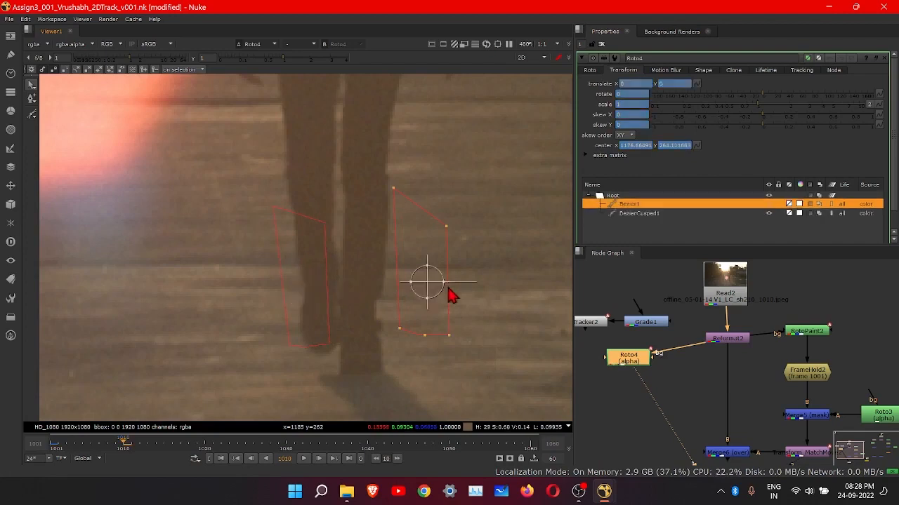
left_click_drag(449, 295, 373, 297)
Step: Reshape the lower points of the Bezier shape to follow the sole of the image-right foot on frame 1010
scroll(362, 344, "up", 3)
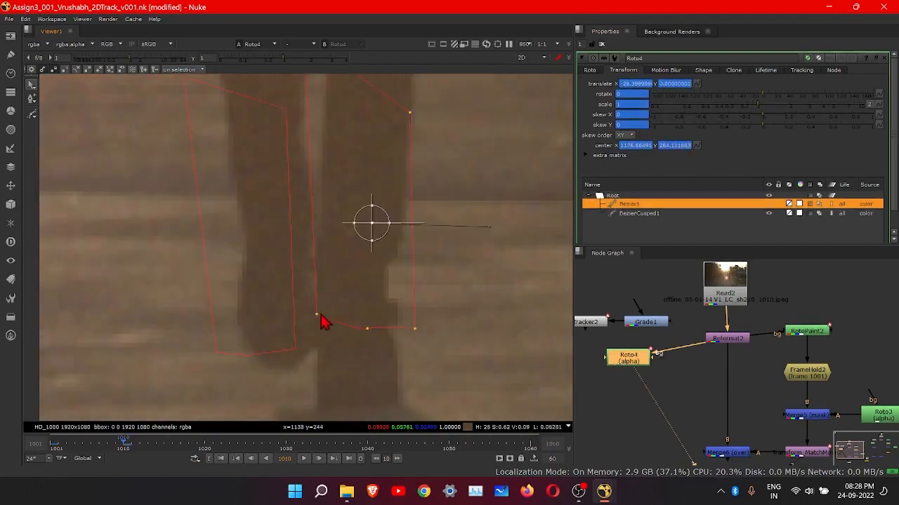
left_click_drag(319, 316, 315, 404)
middle_click_drag(343, 378, 361, 305)
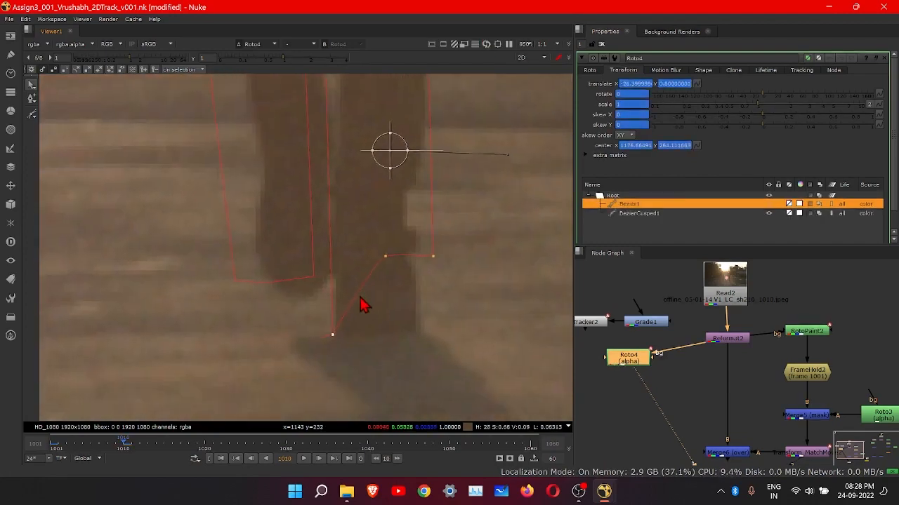
left_click_drag(385, 266, 377, 343)
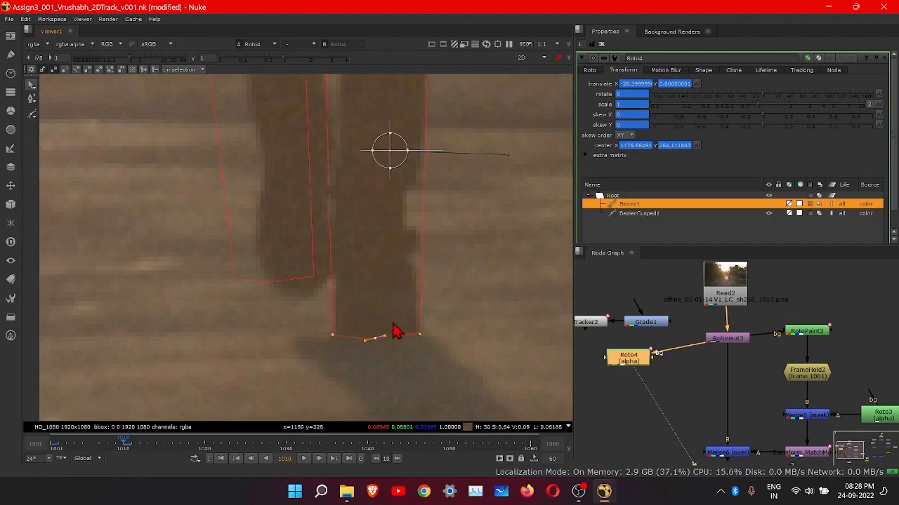
scroll(393, 331, "down", 1)
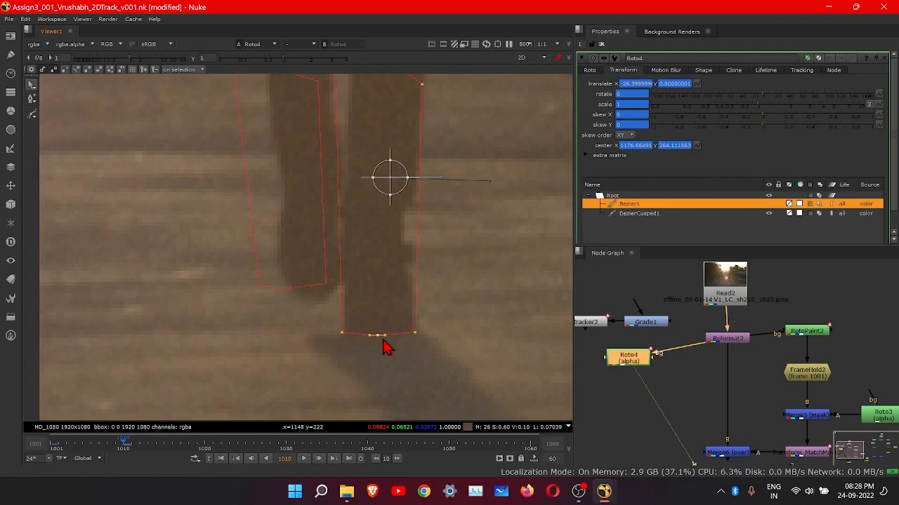
Step: Fit the cusped shape's points around the rounded image-left foot on frame 1010 and widen its upper inner corner past the leg
scroll(392, 320, "down", 1)
middle_click_drag(405, 276, 406, 318)
left_click(326, 328)
left_click(328, 337)
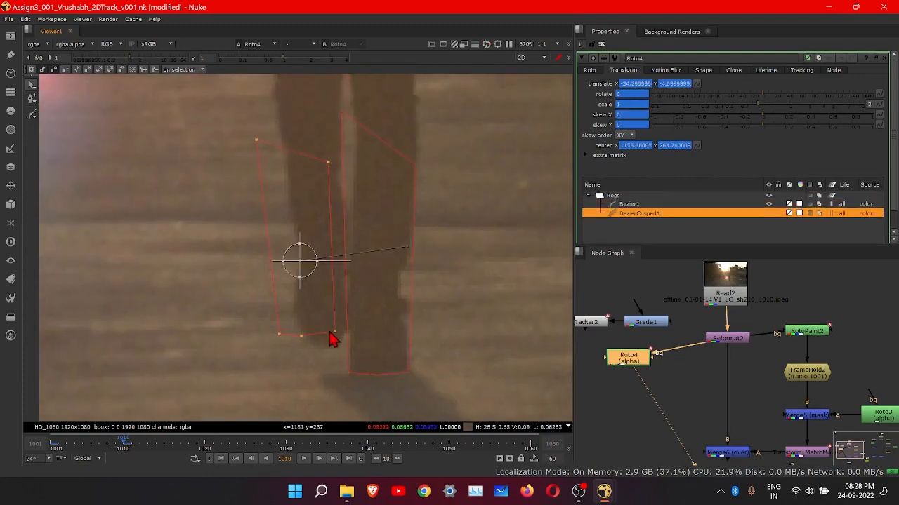
left_click_drag(337, 339, 354, 345)
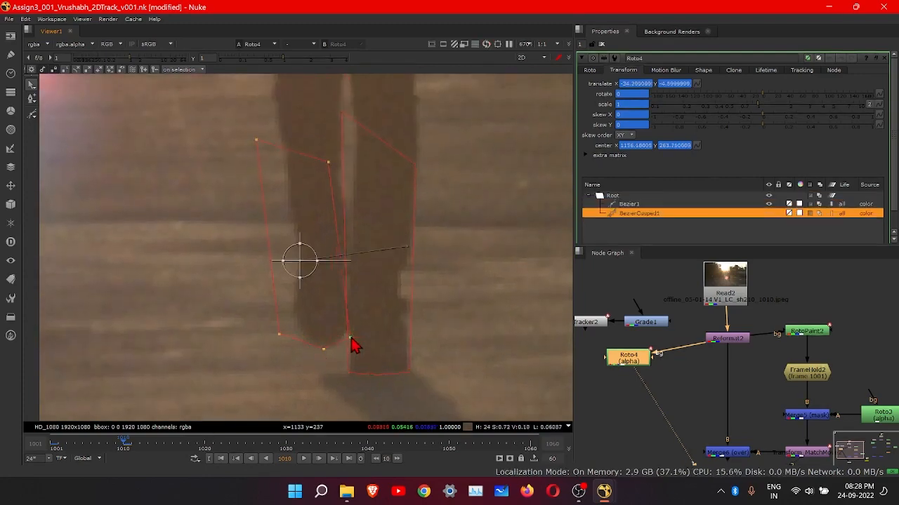
left_click(346, 337)
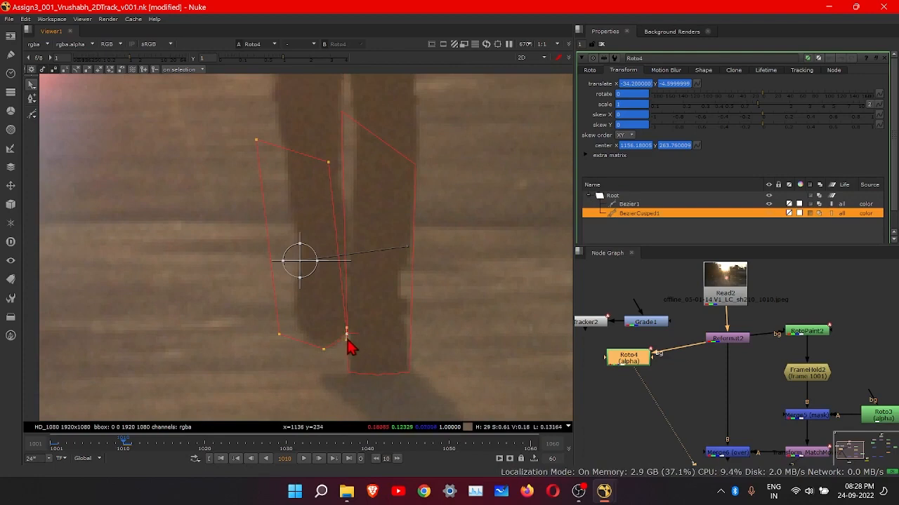
left_click(323, 349)
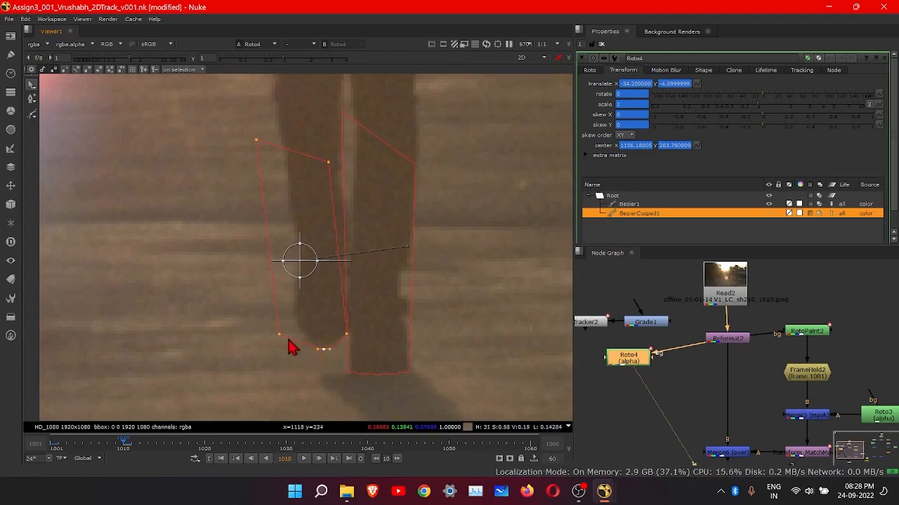
left_click_drag(281, 336, 299, 329)
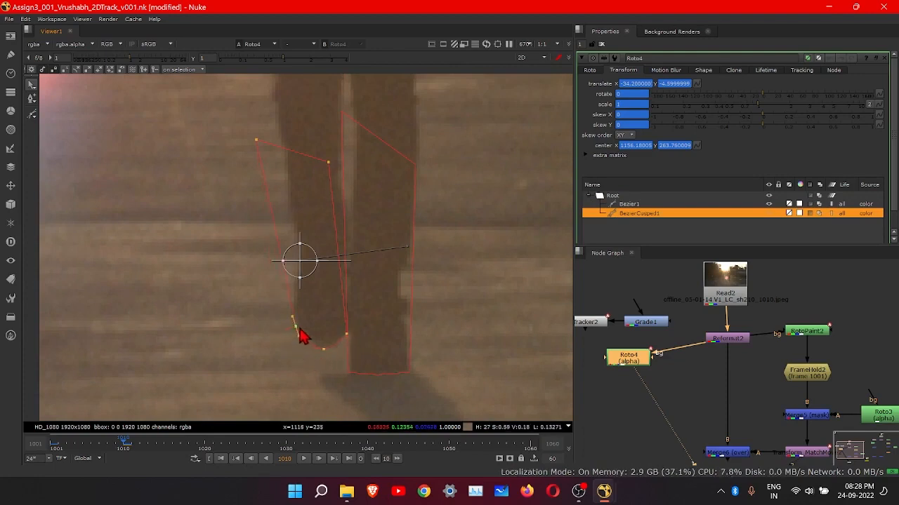
left_click_drag(327, 163, 362, 155)
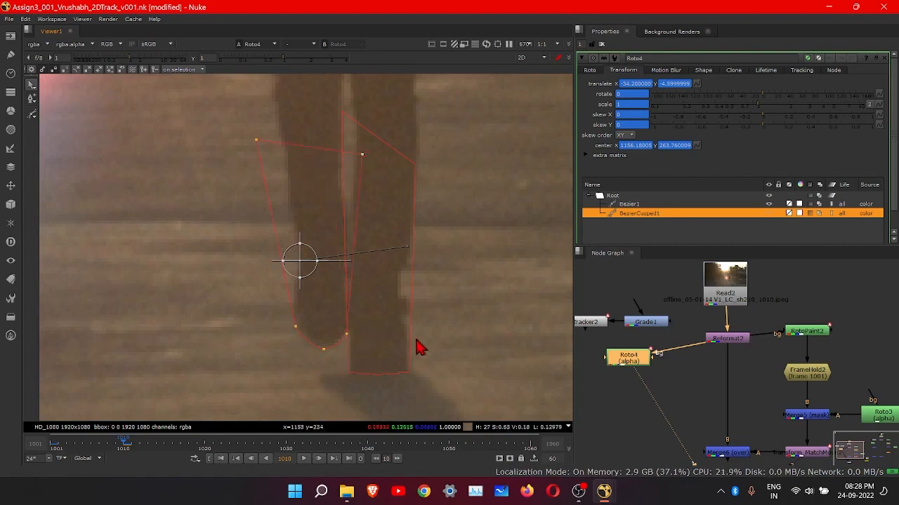
scroll(365, 186, "down", 2)
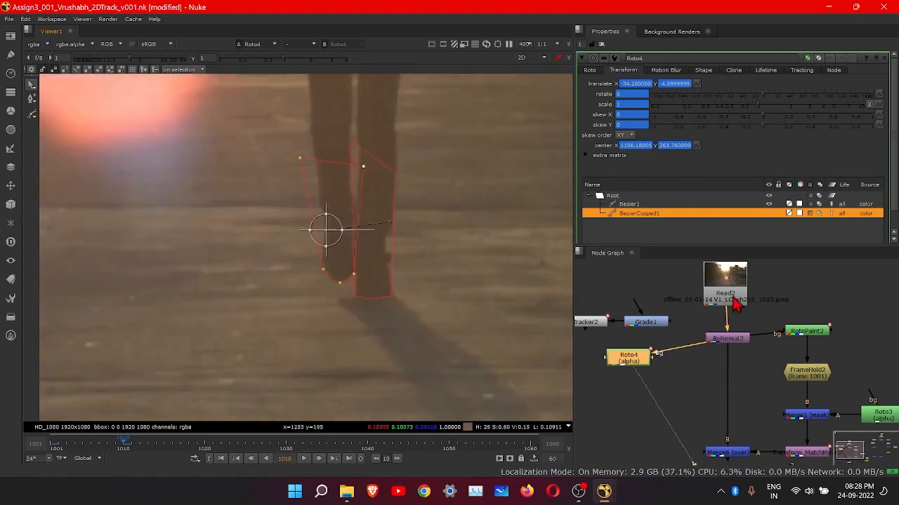
scroll(371, 311, "up", 2)
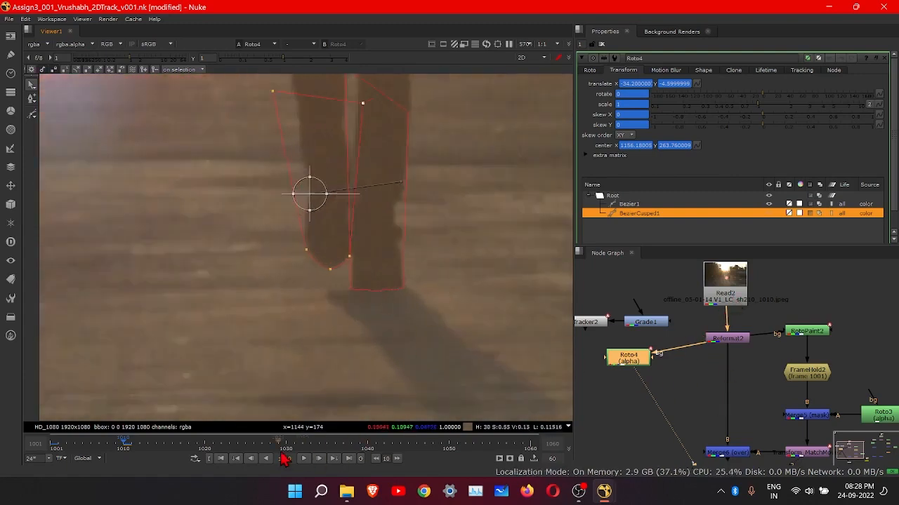
Step: On frame 1020, move the cusped shape onto the image-left foot and adjust its points to the sole and leg
left_click(204, 447)
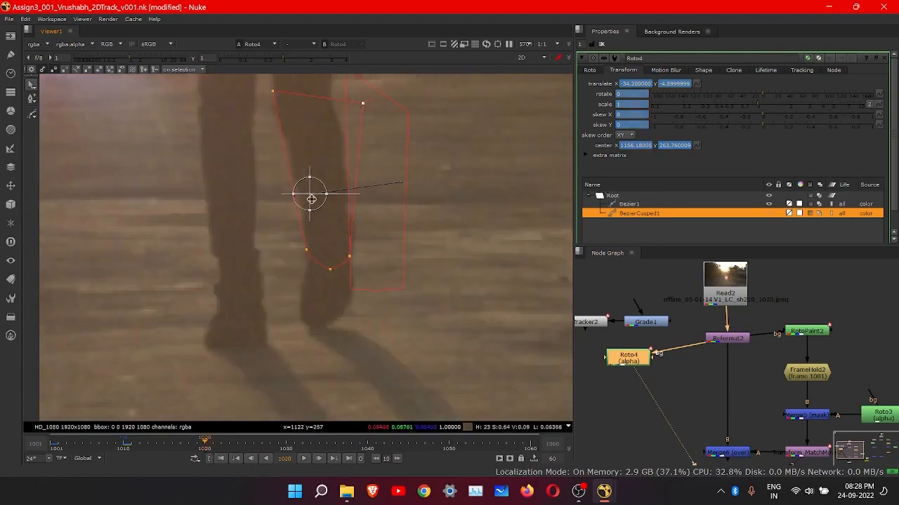
left_click_drag(310, 194, 225, 257)
scroll(223, 330, "up", 2)
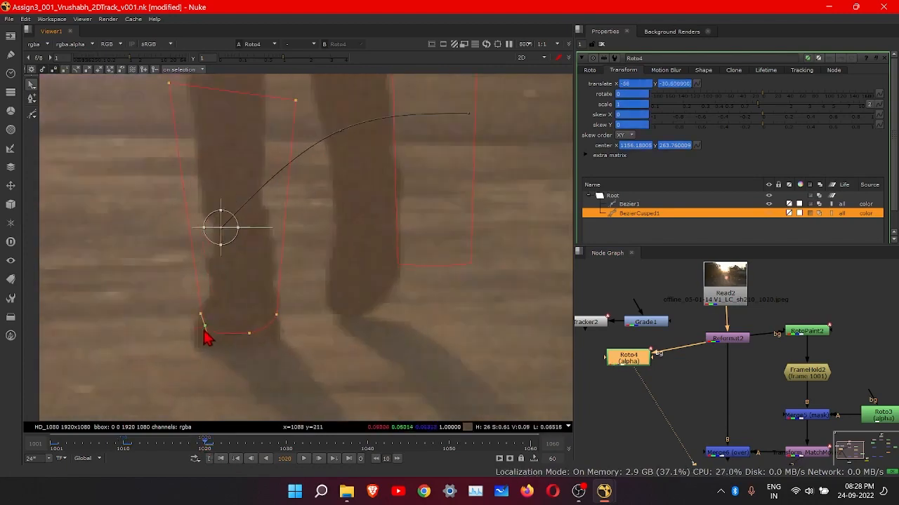
left_click_drag(197, 343, 197, 345)
left_click_drag(248, 335, 248, 344)
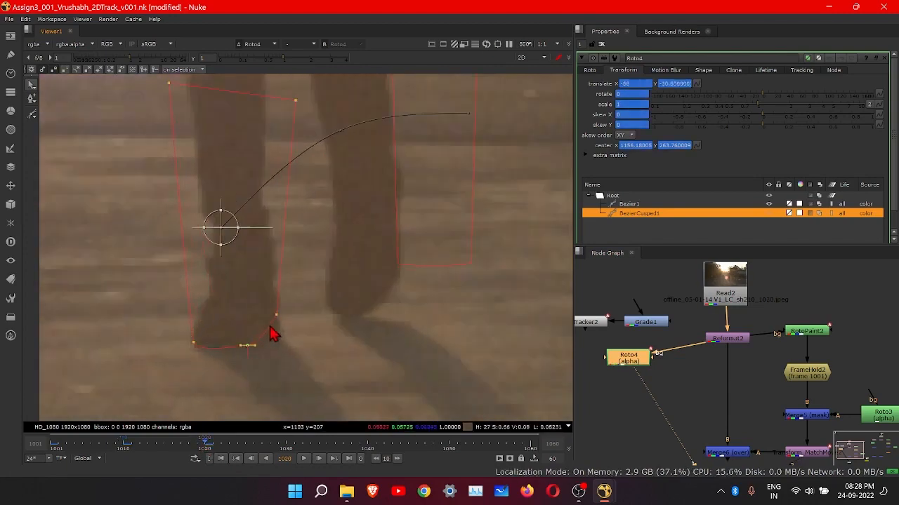
left_click_drag(276, 314, 282, 344)
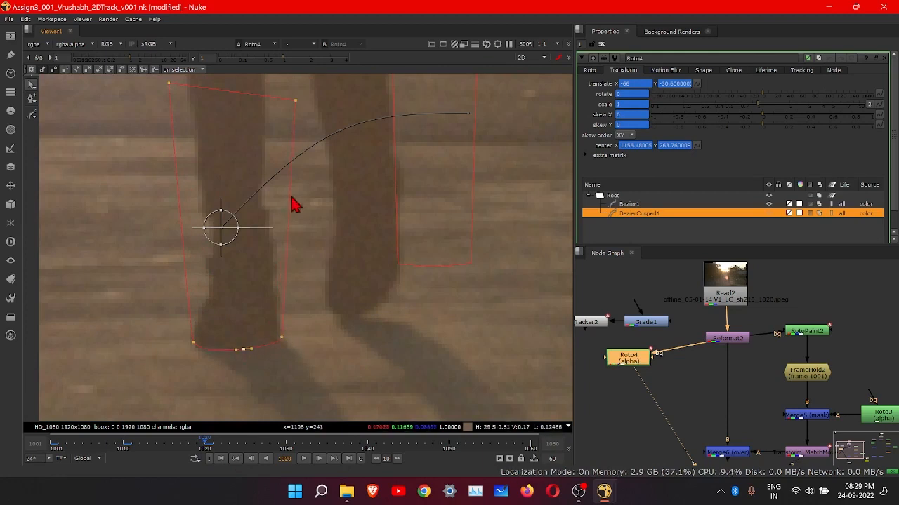
left_click_drag(168, 84, 181, 94)
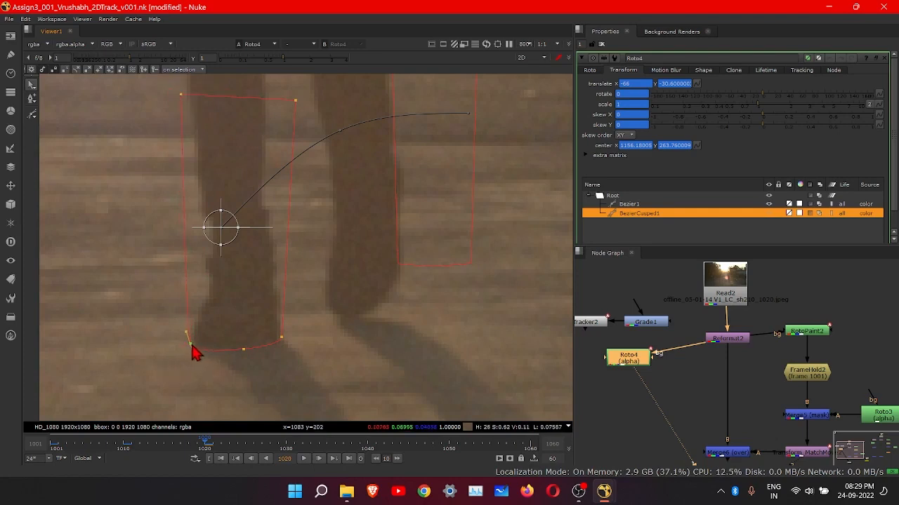
Step: On frame 1020, move the Bezier shape onto the image-right foot and fit its lower points and upper inner corner around the sole and leg
scroll(201, 355, "down", 2)
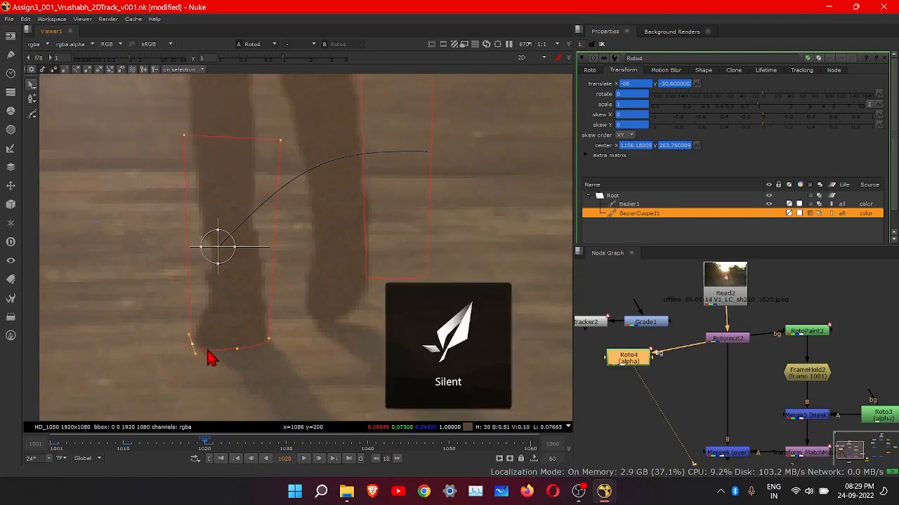
left_click(370, 265)
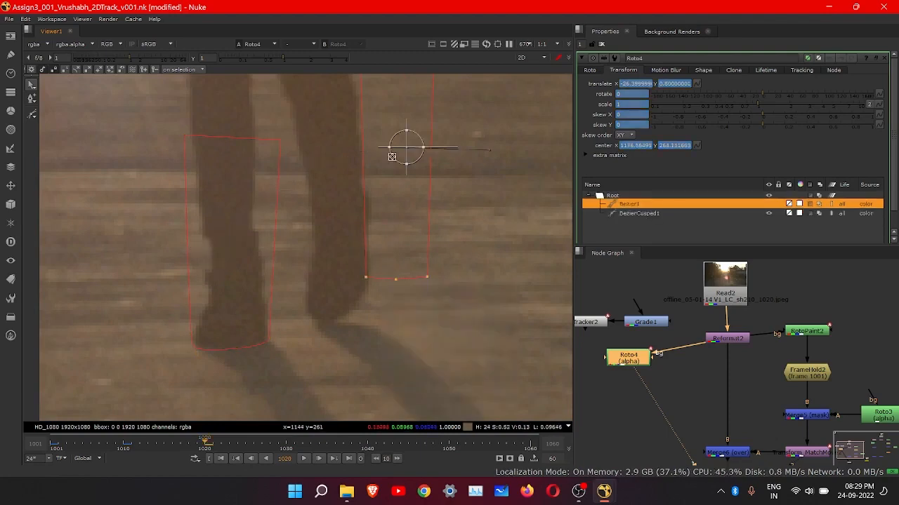
left_click_drag(346, 176, 344, 178)
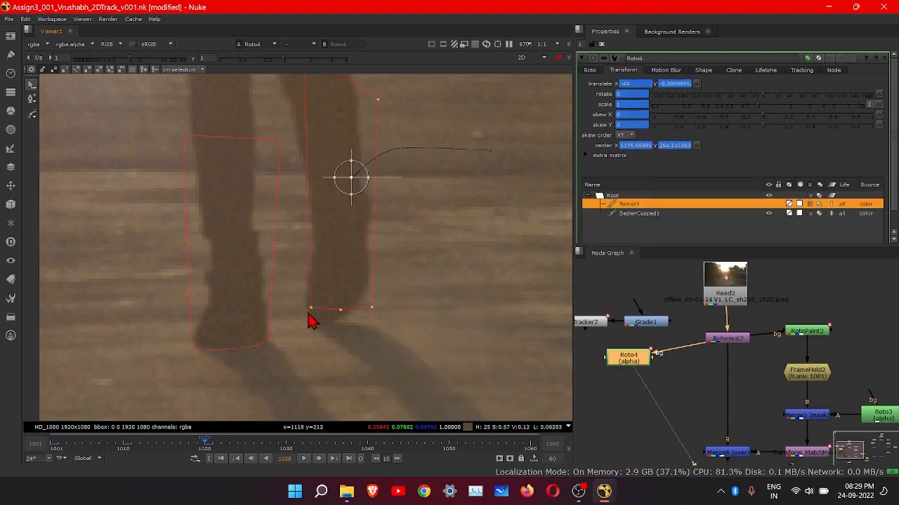
left_click_drag(307, 323, 379, 288)
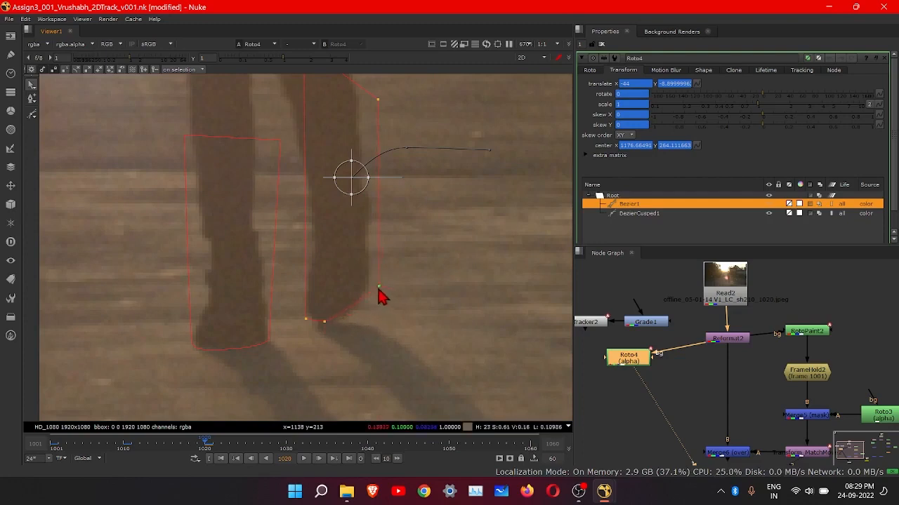
scroll(302, 274, "down", 4)
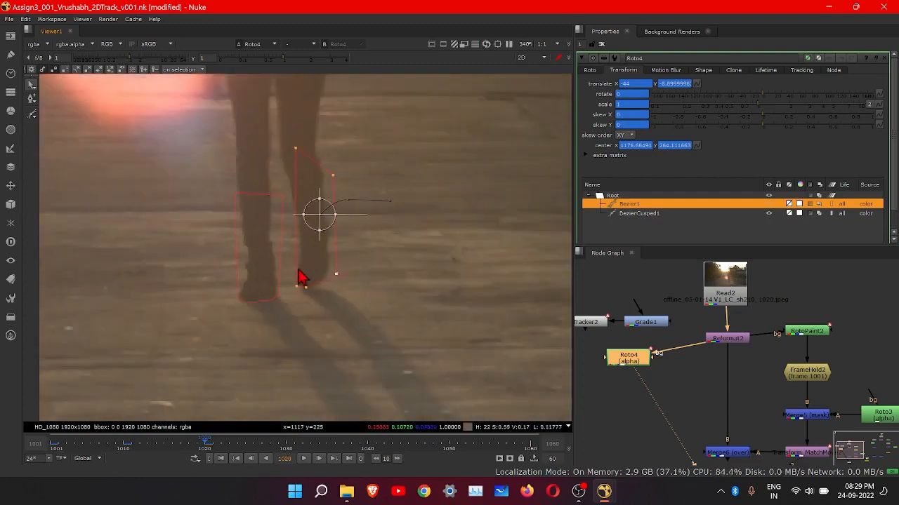
scroll(316, 319, "up", 1)
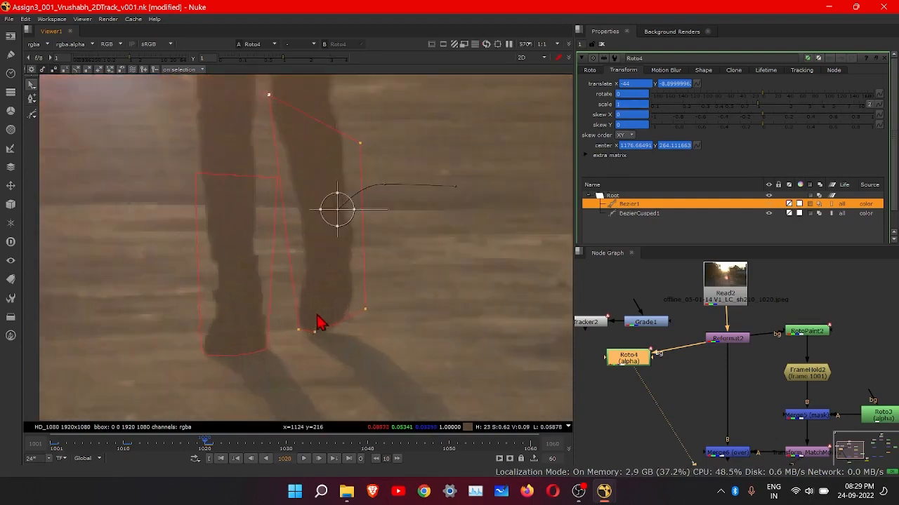
scroll(302, 350, "up", 2)
middle_click_drag(288, 344, 297, 334)
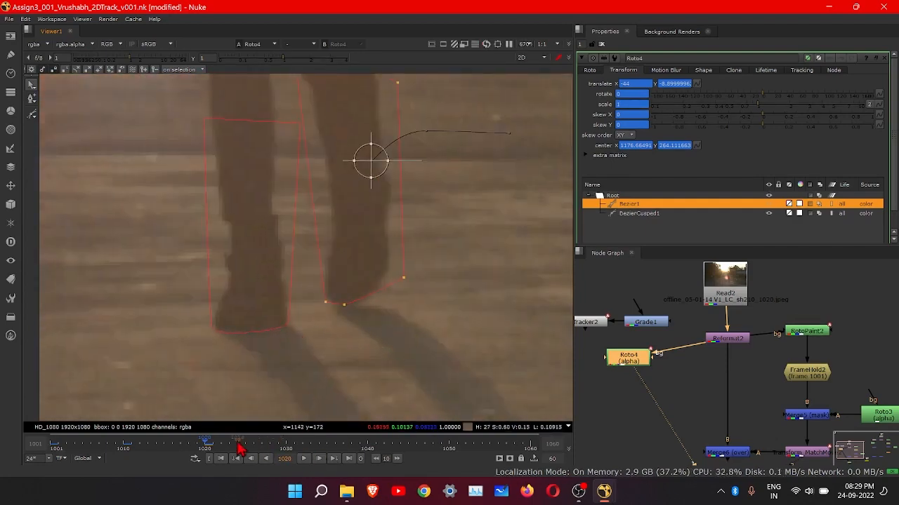
Step: Compare the Roto4 shapes with the walking legs on frames 1030, 1040 and 1060, and frame by frame from 1001 to 1029
left_click(286, 448)
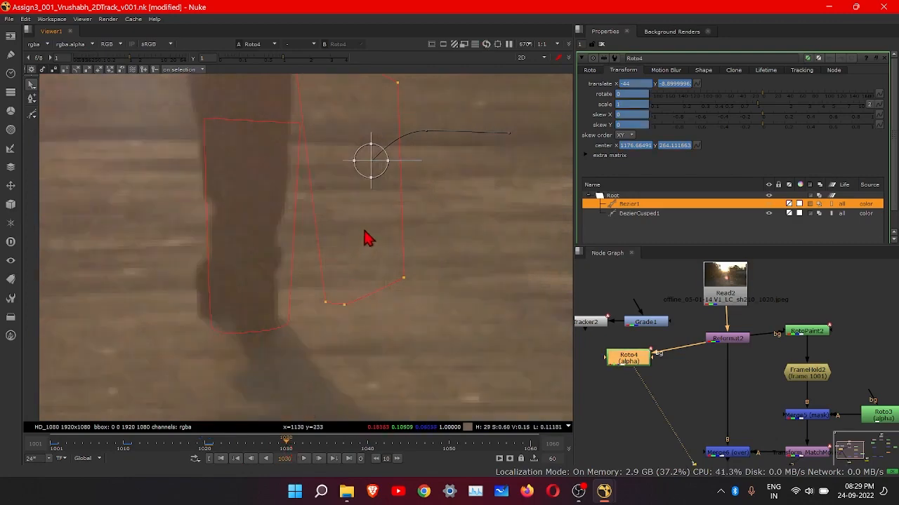
scroll(356, 245, "down", 2)
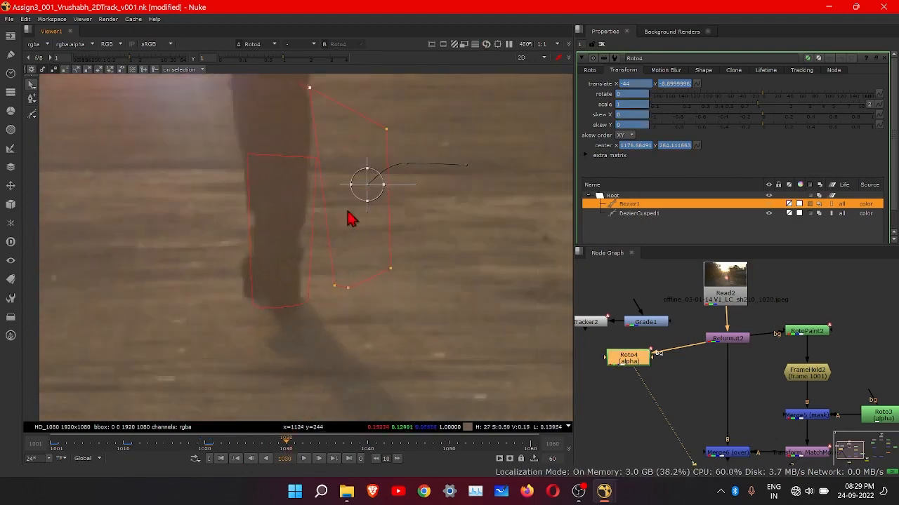
scroll(309, 236, "down", 2)
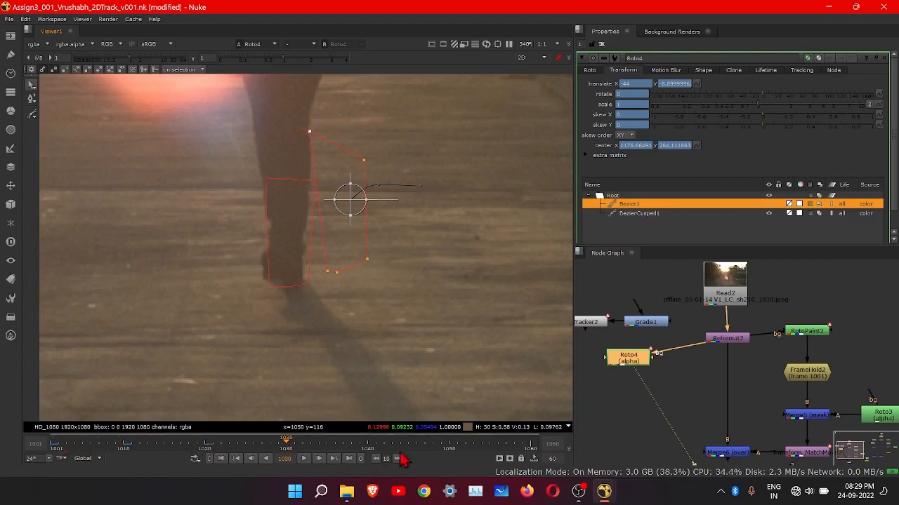
left_click(449, 450)
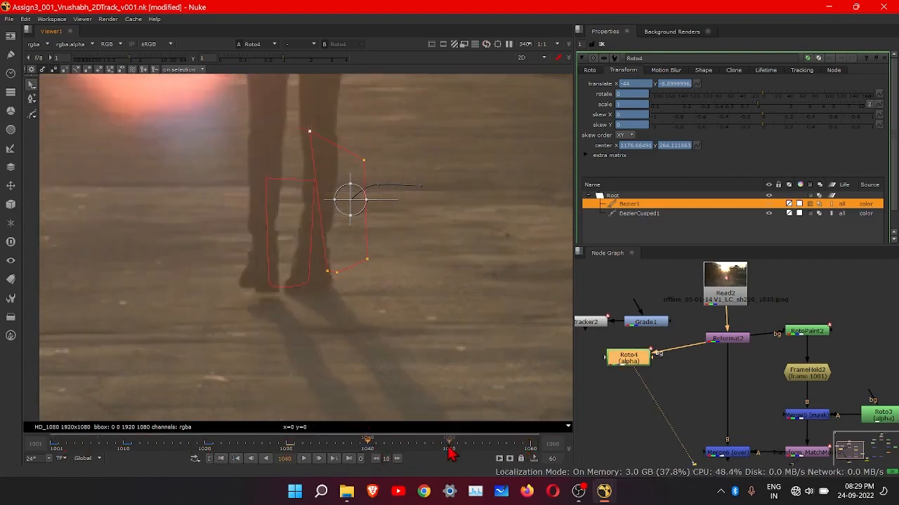
left_click(521, 453)
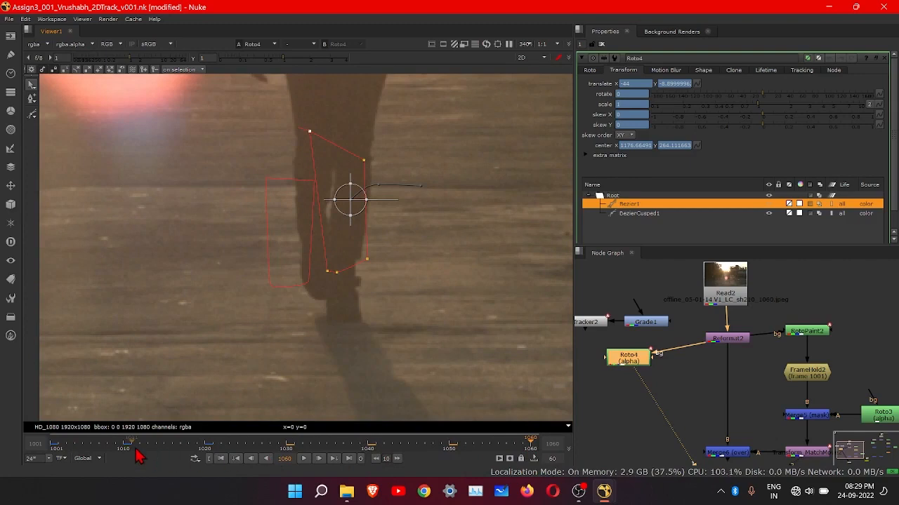
left_click(55, 449)
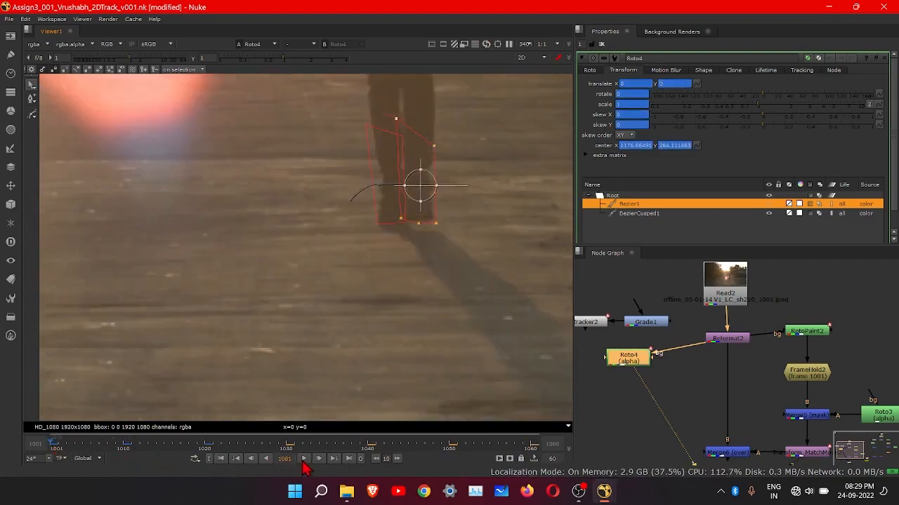
left_click(318, 459)
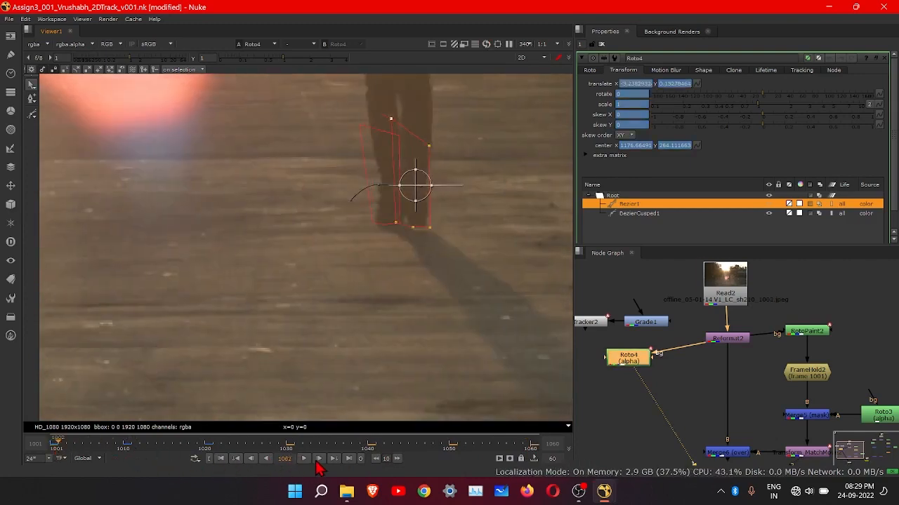
left_click(318, 459)
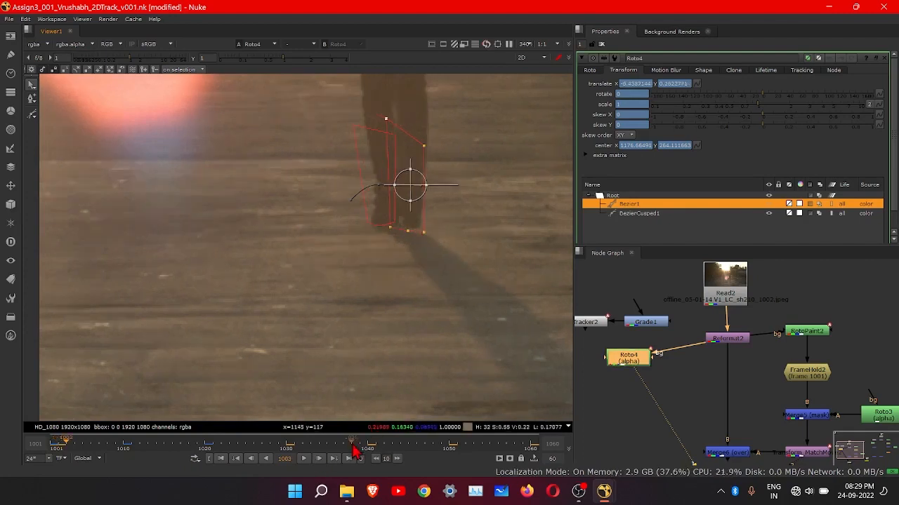
left_click(320, 460)
left_click(320, 460)
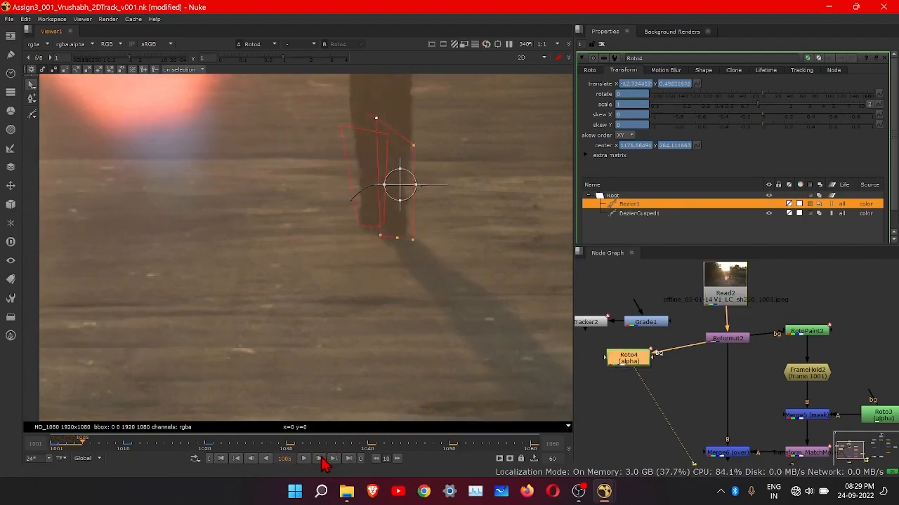
left_click(320, 460)
left_click(320, 460)
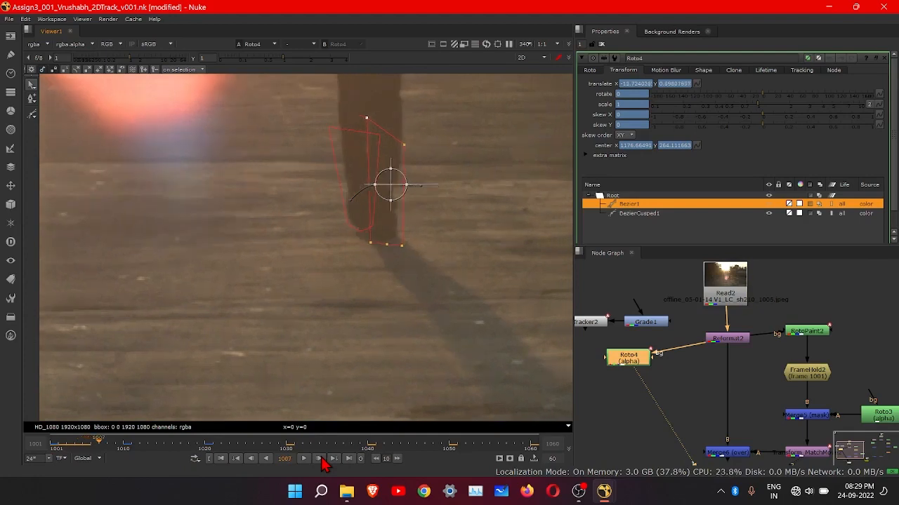
left_click(320, 460)
left_click(320, 460)
left_click(320, 460)
left_click(320, 460)
left_click(320, 460)
left_click(320, 460)
left_click(321, 459)
left_click(320, 460)
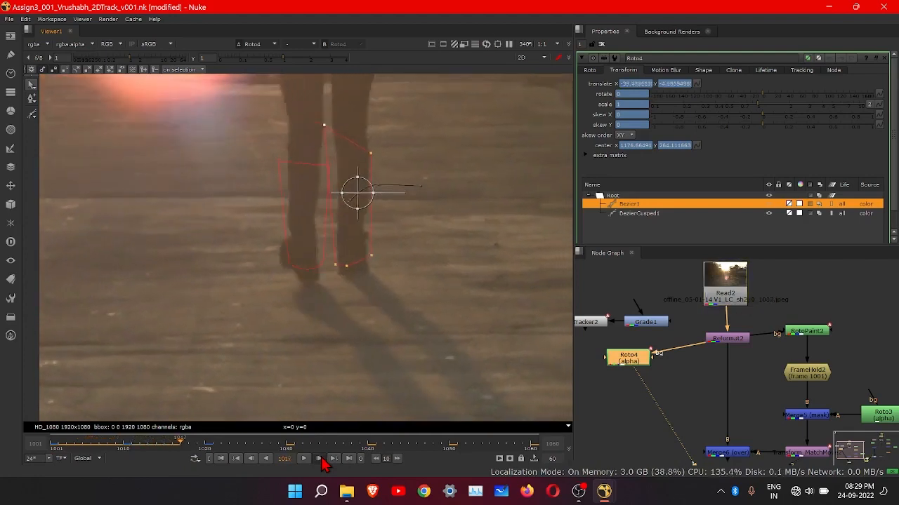
left_click(320, 460)
left_click(320, 460)
left_click(320, 459)
left_click(320, 460)
left_click(321, 460)
left_click(320, 460)
left_click(320, 459)
left_click(320, 460)
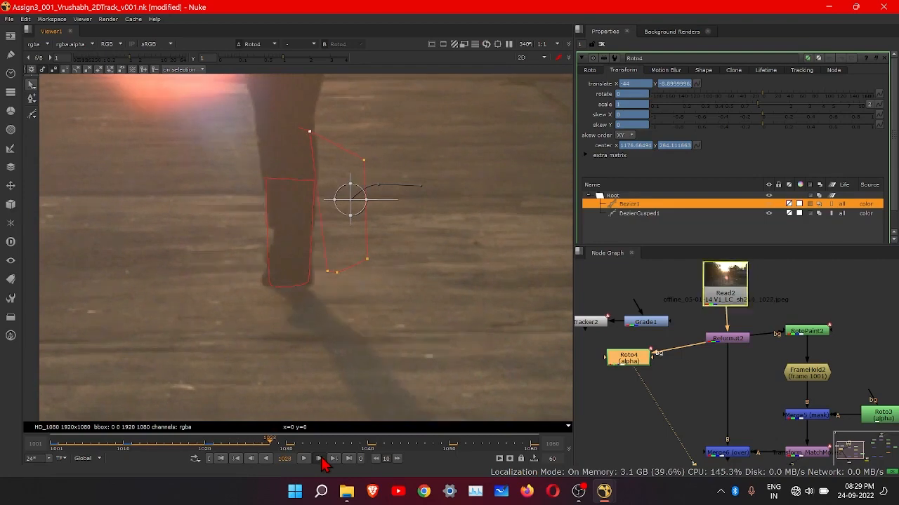
left_click(320, 460)
left_click(321, 460)
Step: Move the existing Roto2 node from the Read1 branch over to the Read2 branch, next to Roto4
scroll(772, 393, "down", 3)
scroll(781, 399, "up", 5)
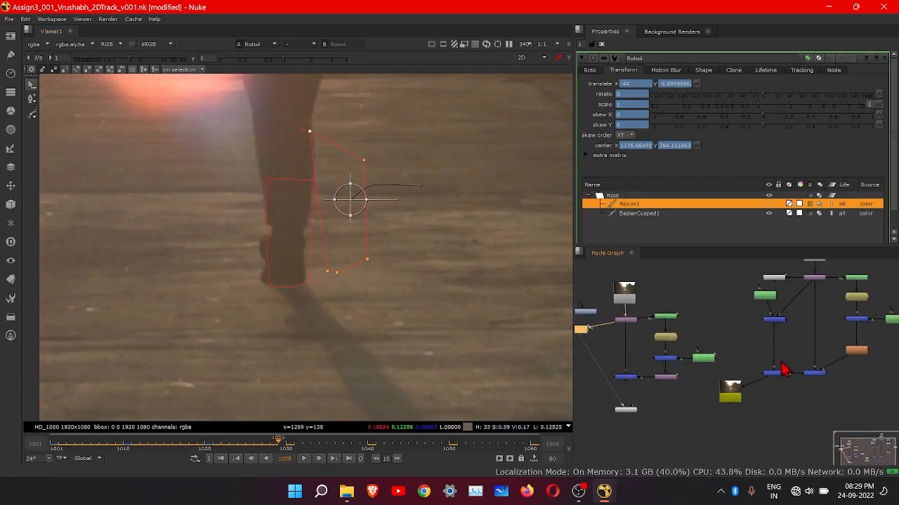
scroll(714, 349, "up", 4)
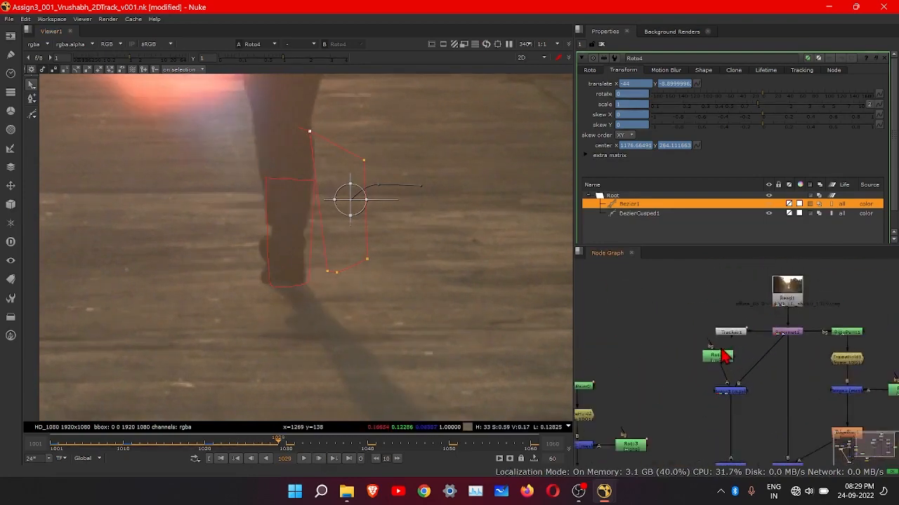
left_click(713, 370)
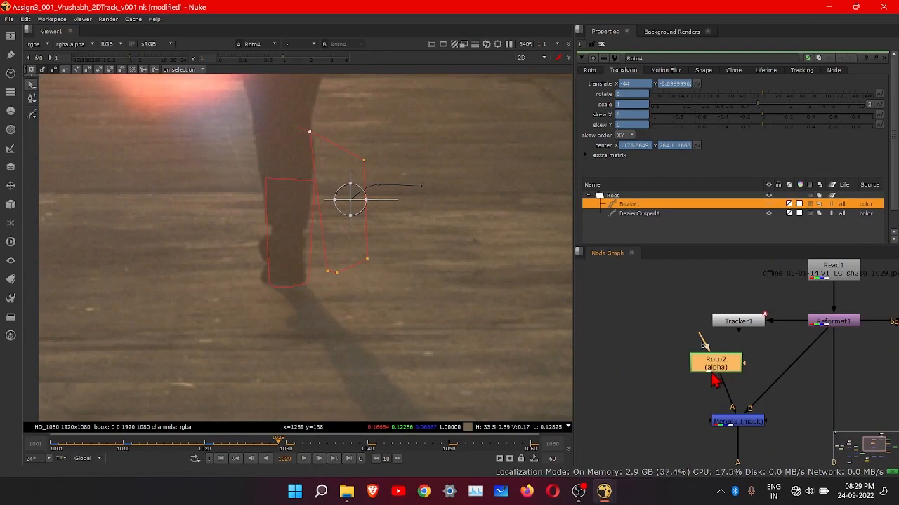
scroll(810, 376, "down", 3)
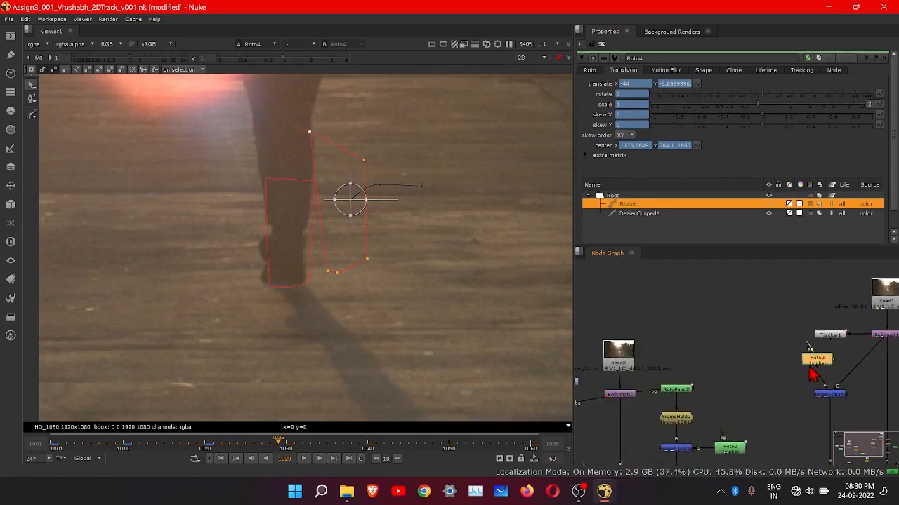
left_click_drag(810, 370, 614, 438)
middle_click_drag(637, 423, 740, 350)
scroll(697, 337, "up", 3)
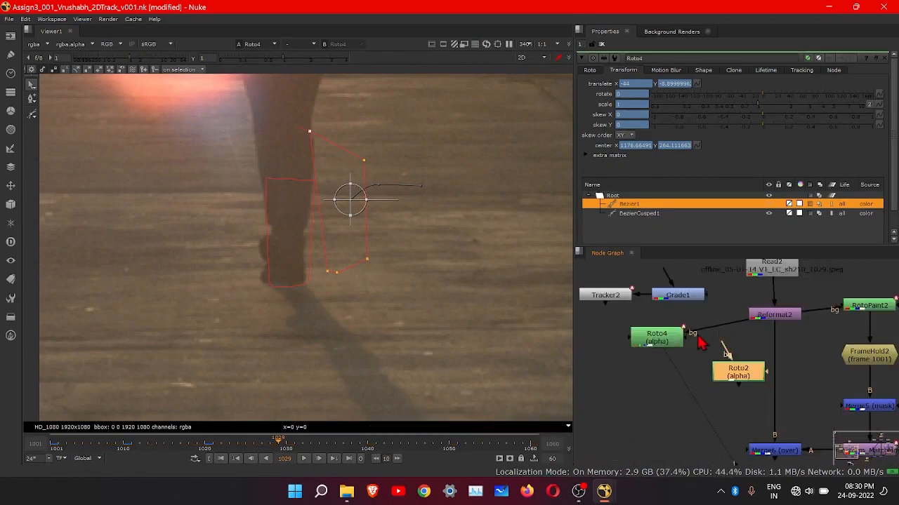
Step: Delete the Roto4 node and put Roto2 in its place, fed by Reformat2
left_click(667, 343)
key("Delete")
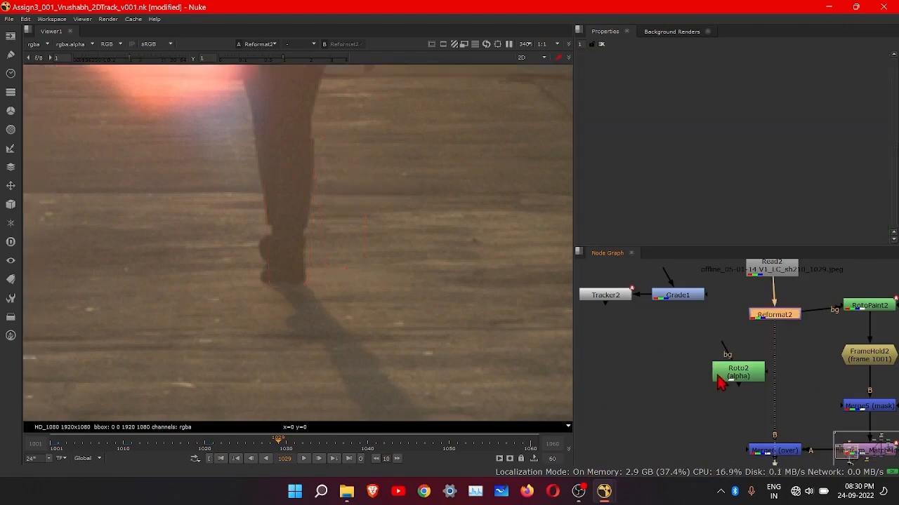
left_click_drag(723, 379, 737, 343)
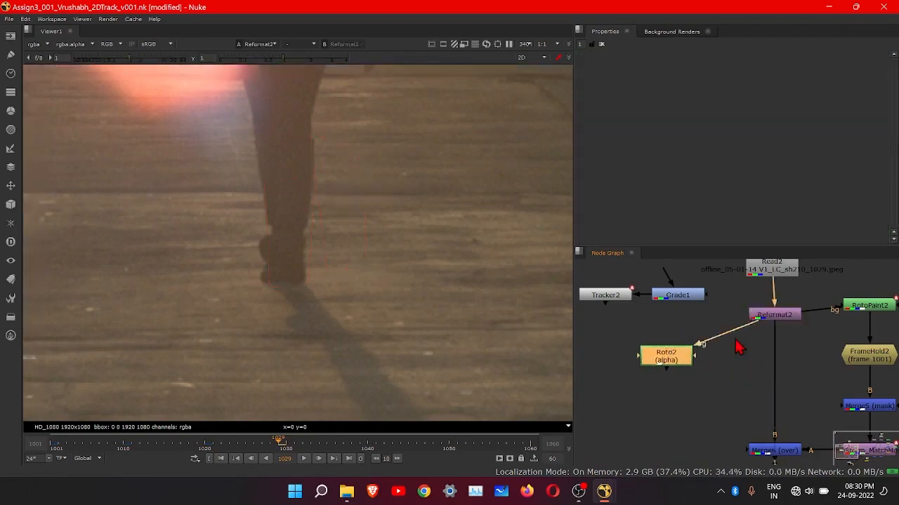
Step: Add a Merge node below Roto2 with Roto2 connected to its A input
scroll(676, 367, "down", 2)
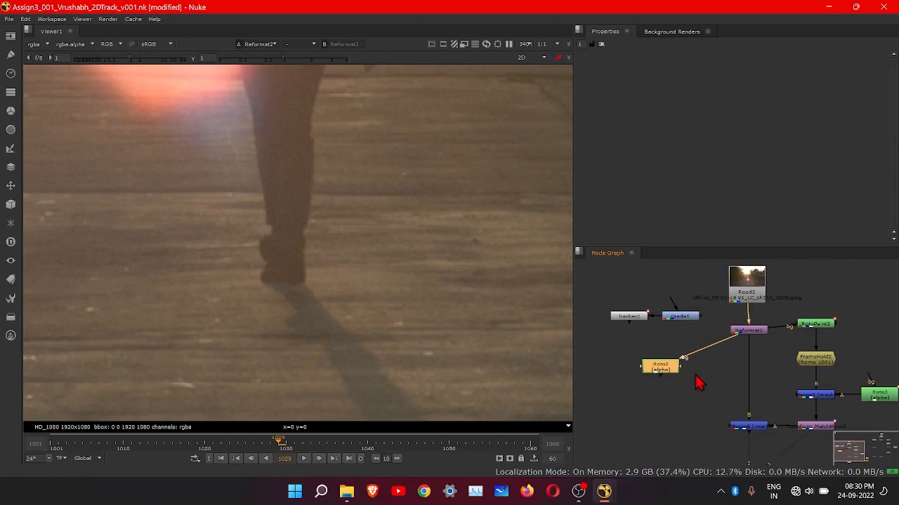
middle_click_drag(688, 418, 655, 397)
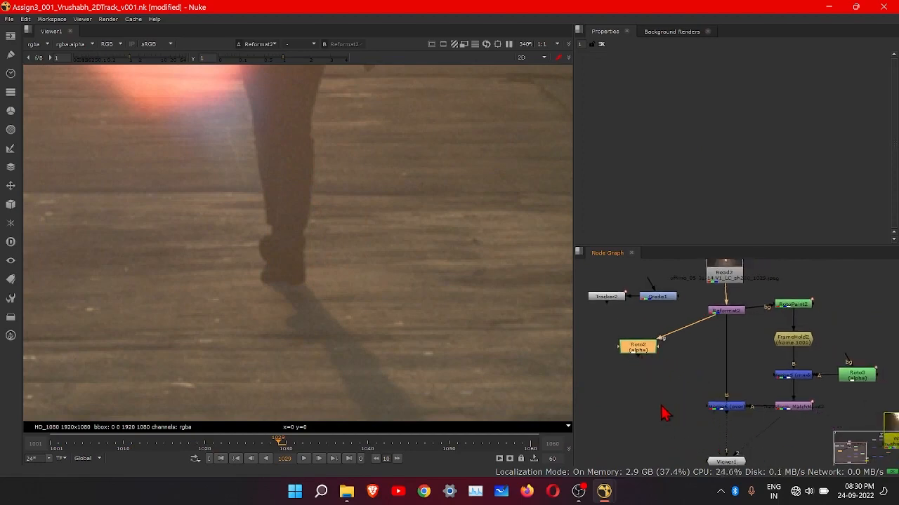
key("Tab")
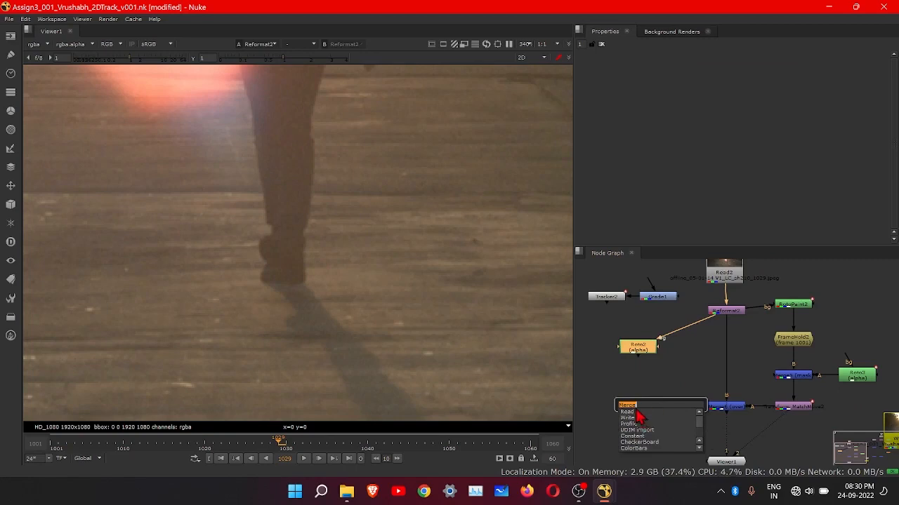
key("Return")
left_click_drag(700, 356, 643, 426)
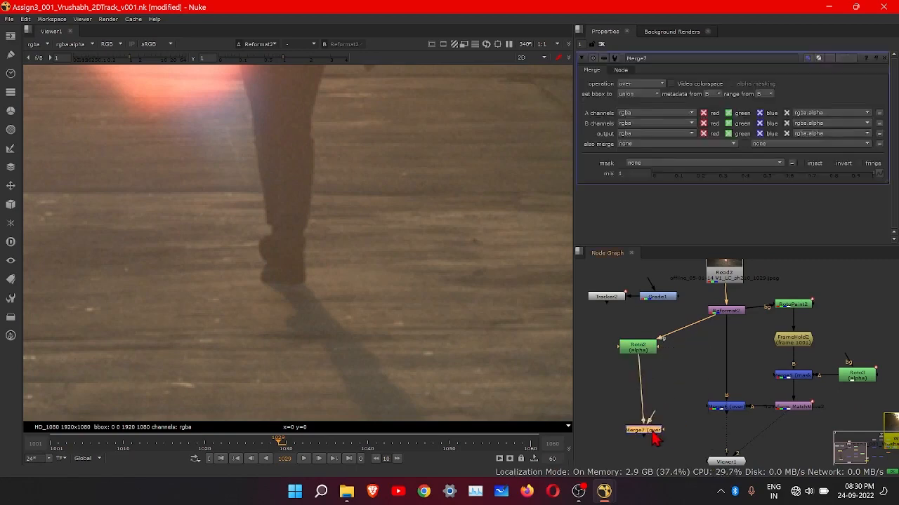
Step: Detach Roto2's bg input from Reformat2 and connect the B input of the new Merge node to Merge6
scroll(644, 426, "up", 4)
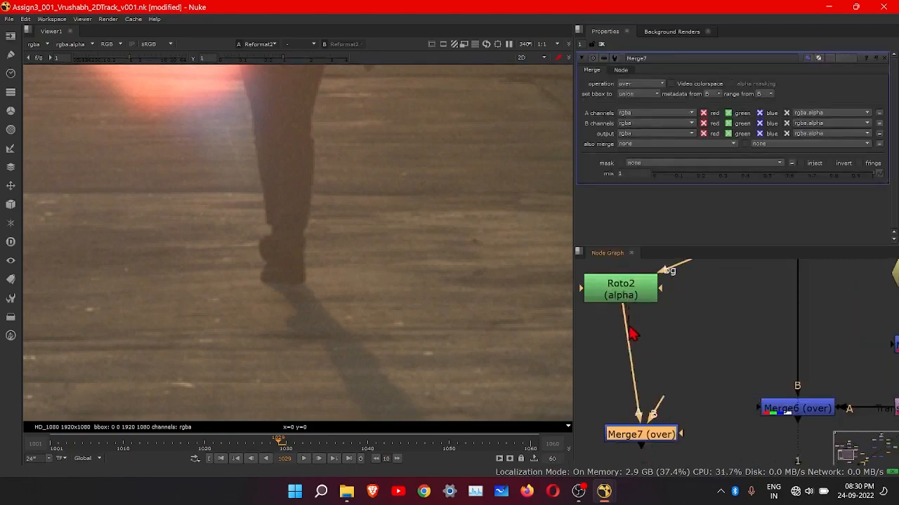
scroll(657, 320, "down", 2)
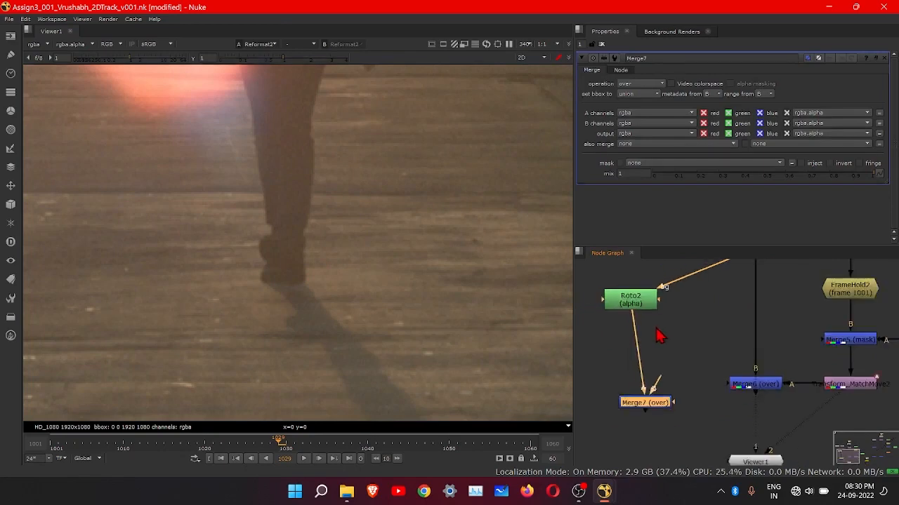
middle_click_drag(660, 335, 653, 370)
left_click_drag(650, 332, 606, 358)
middle_click_drag(636, 426, 642, 371)
left_click_drag(664, 378, 730, 386)
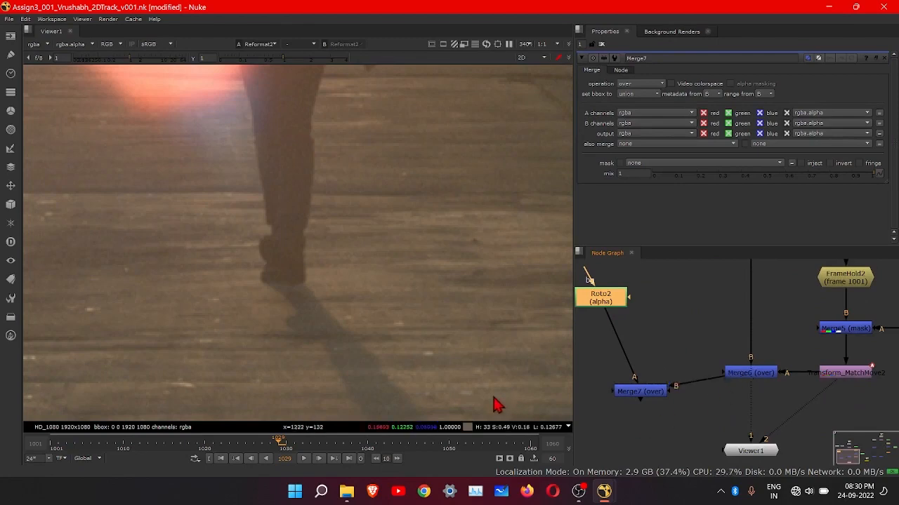
Step: Display the Merge7 output in Viewer1 and inspect the masked foot area on frame 1029
left_click(636, 397)
key("1")
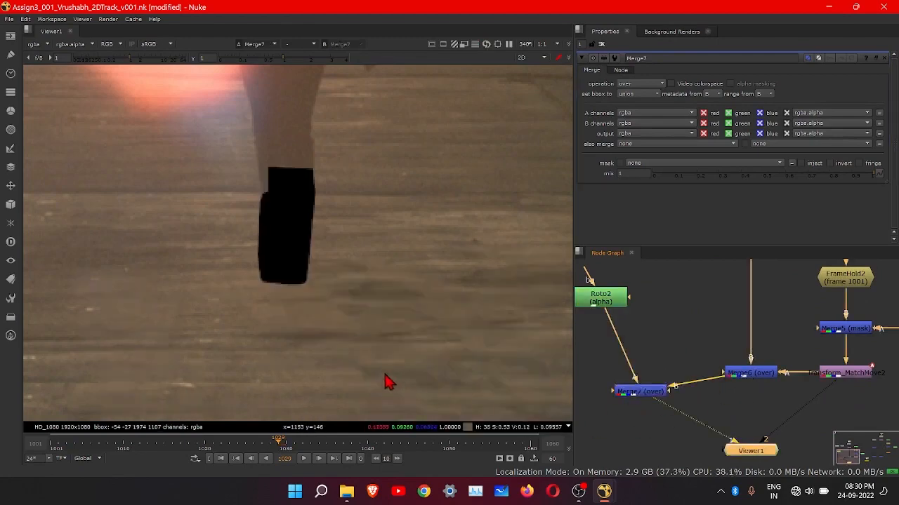
scroll(341, 342, "down", 3)
middle_click_drag(640, 336, 654, 349)
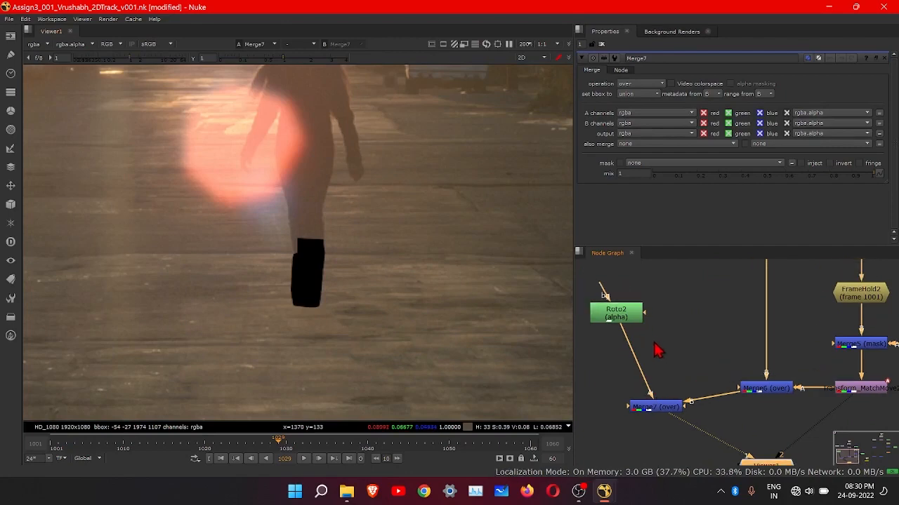
Step: Reconnect Roto2's bg input to Reformat2 so the footage feeds the roto shapes again
left_click_drag(665, 408, 664, 389)
scroll(671, 371, "down", 3)
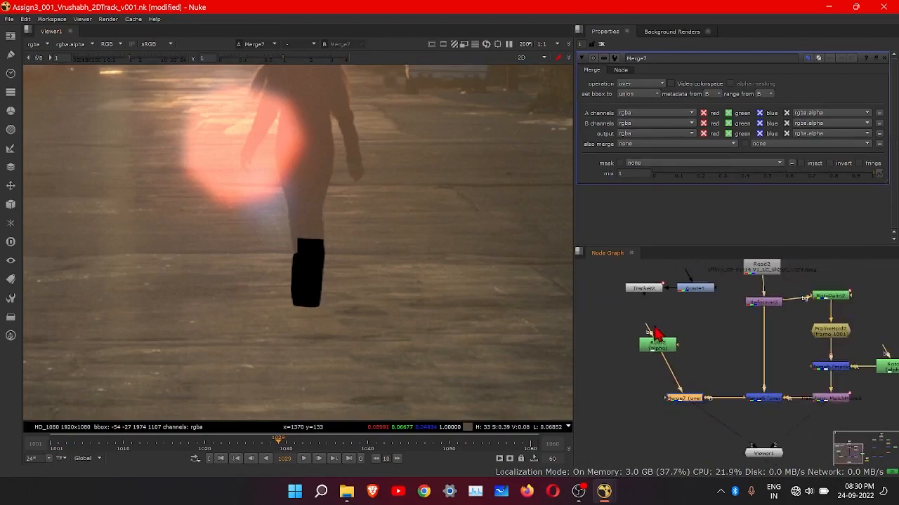
left_click_drag(655, 334, 763, 303)
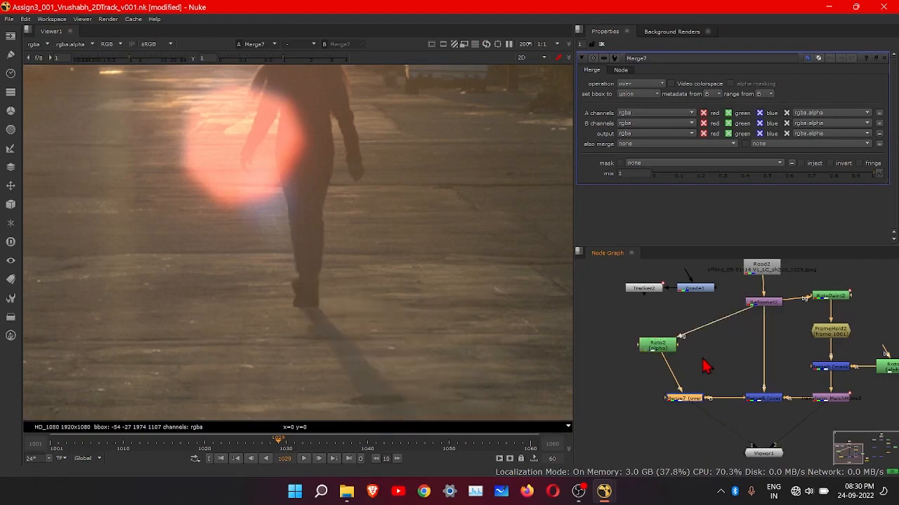
middle_click_drag(676, 388, 670, 355)
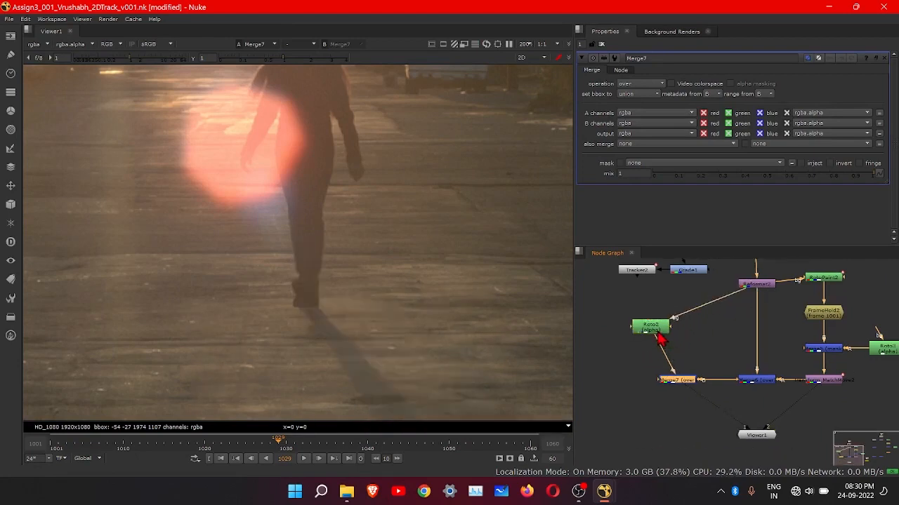
Step: Set the operation of Merge7 to mask
double_click(657, 332)
double_click(674, 380)
left_click(640, 84)
left_click(637, 152)
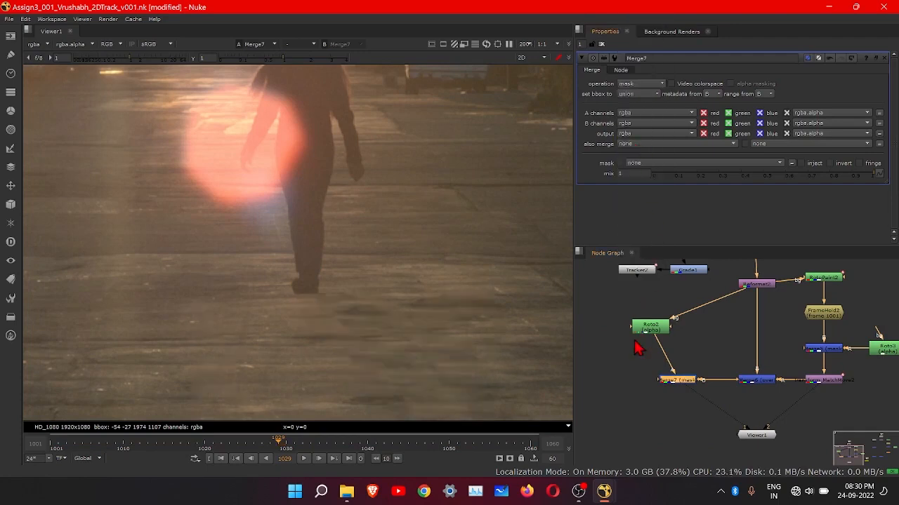
Step: Play back the Merge7 output from the first frame to check the woman's feet and shadow
scroll(354, 372, "down", 3)
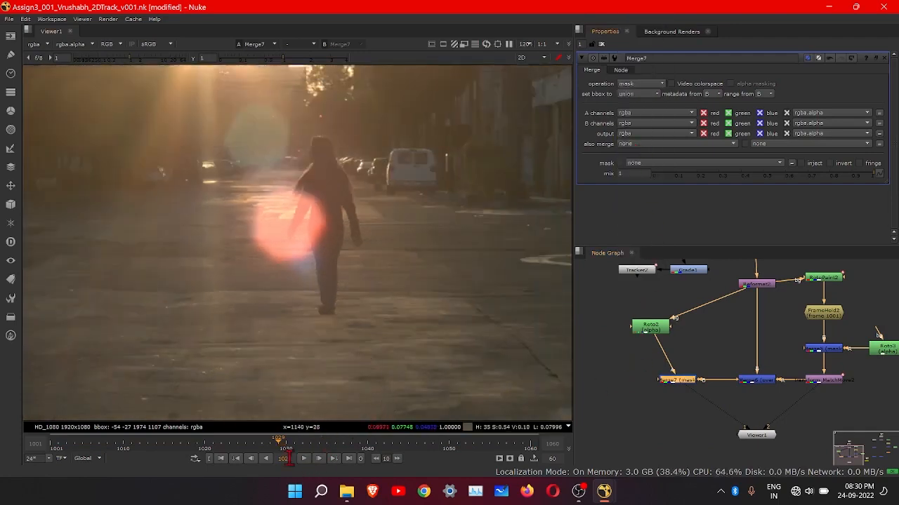
left_click(222, 460)
left_click(303, 459)
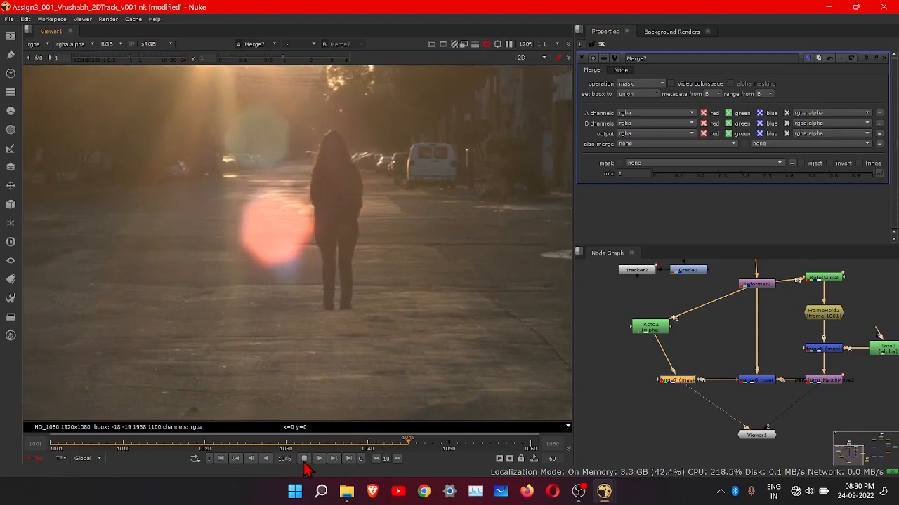
left_click(303, 459)
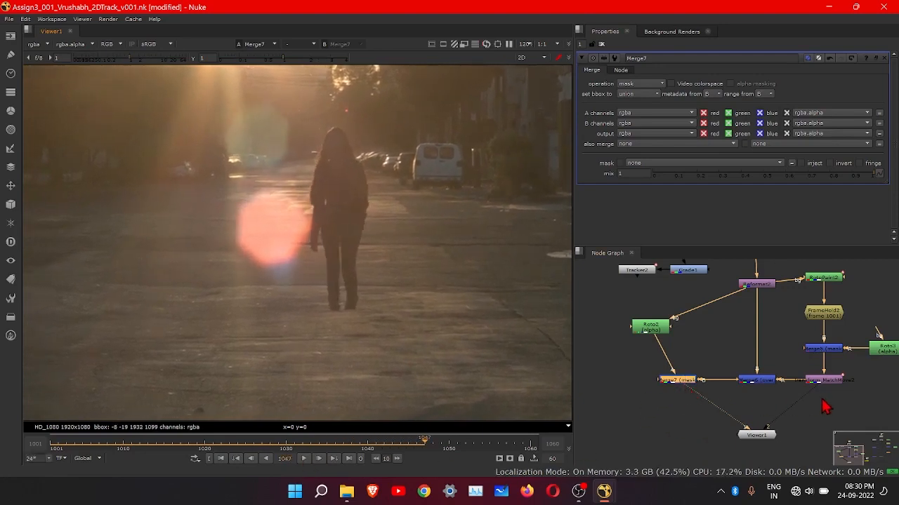
Step: Examine the merge wiring of the other shot's node tree that ends in Write1
left_click_drag(742, 435, 682, 435)
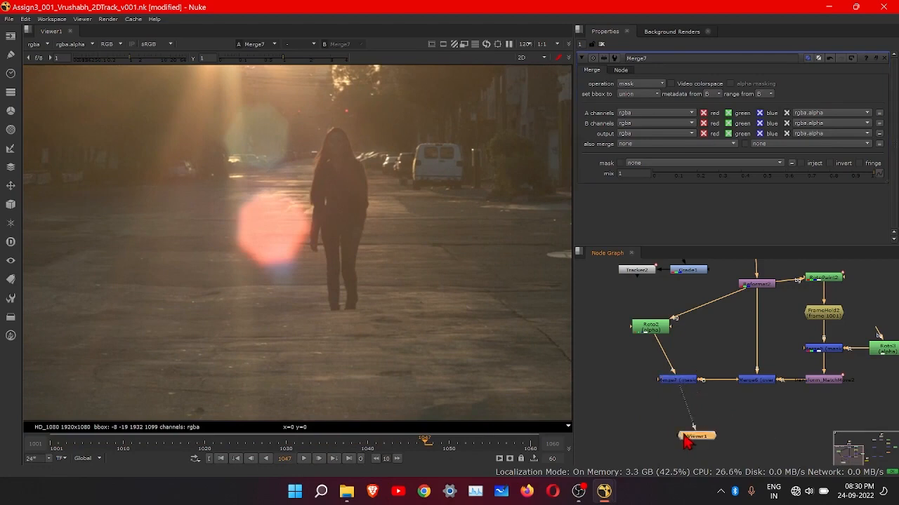
scroll(685, 414, "down", 3)
scroll(742, 366, "up", 5)
middle_click_drag(870, 389, 686, 408)
scroll(742, 375, "down", 3)
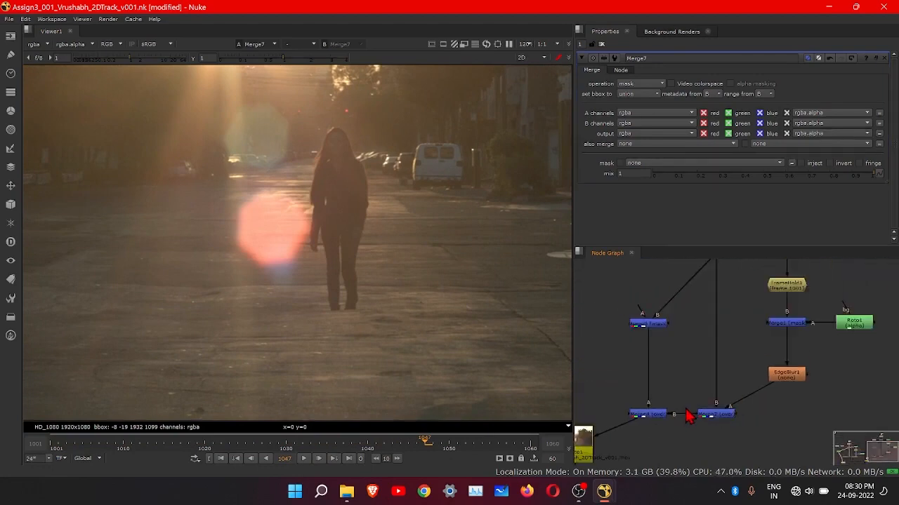
middle_click_drag(705, 366, 701, 336)
scroll(698, 413, "down", 1)
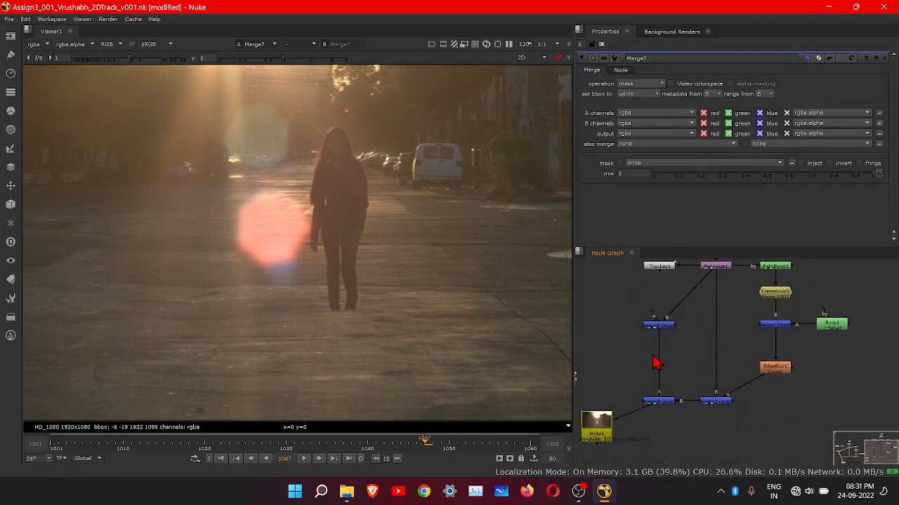
middle_click_drag(657, 363, 742, 358)
middle_click_drag(716, 432, 869, 377)
scroll(675, 367, "up", 3)
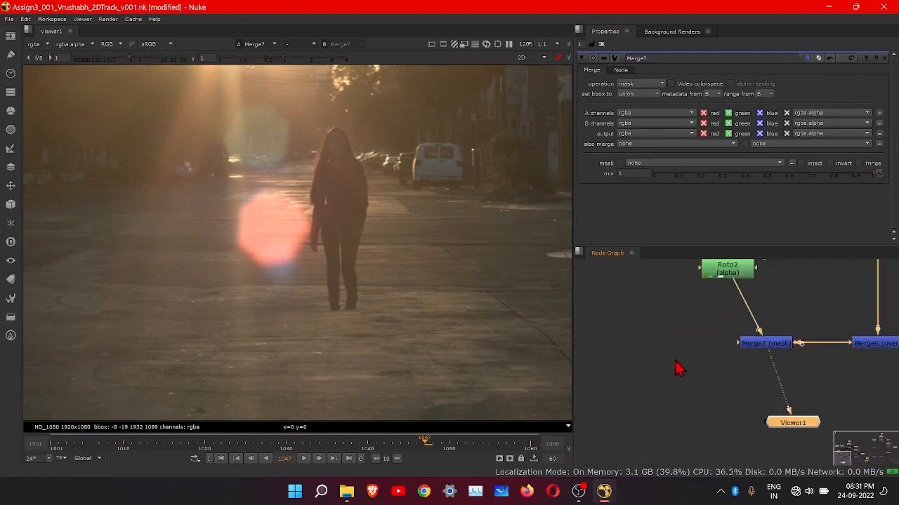
Step: Place Merge7 directly beneath Roto2 and add a Merge node with Merge7 in its A input and Merge6 in its B input
left_click_drag(764, 350, 727, 319)
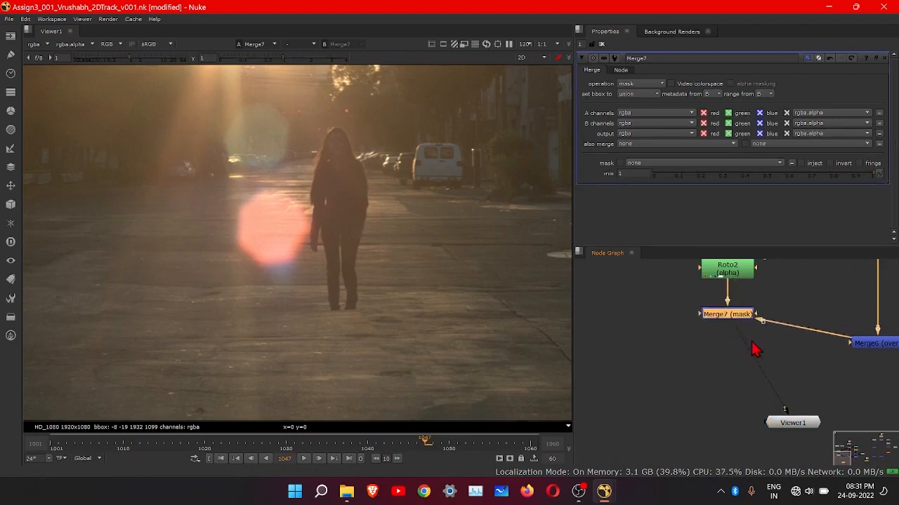
scroll(769, 384, "down", 2)
middle_click_drag(744, 393, 702, 418)
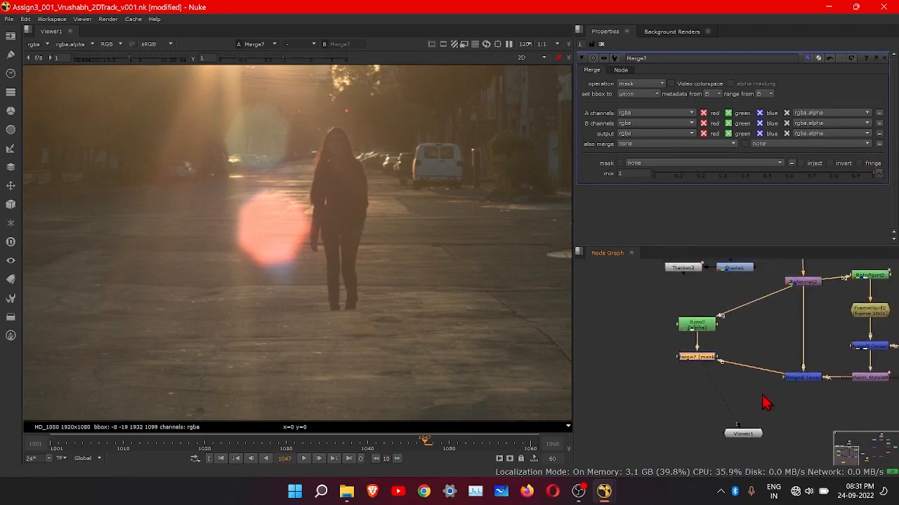
key("Tab")
type("merge")
key("Return")
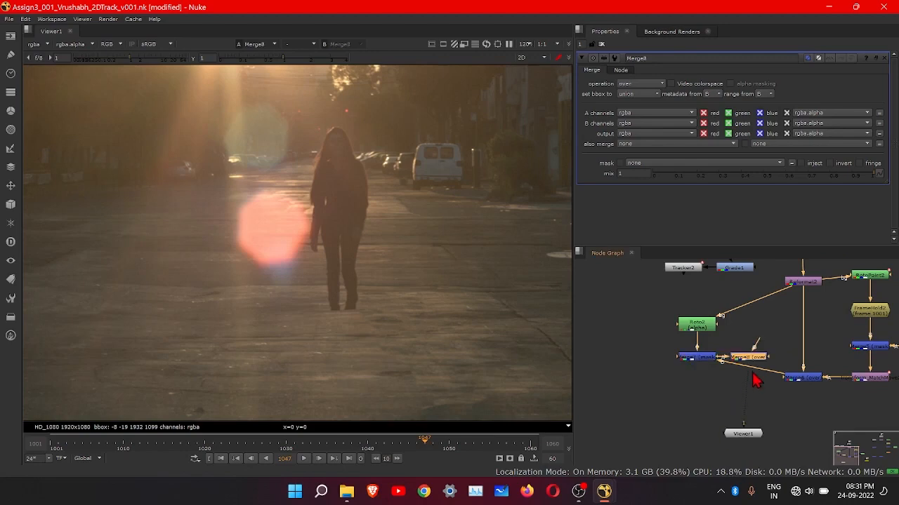
left_click_drag(751, 360, 800, 379)
left_click_drag(726, 363, 726, 385)
Step: Check the Merge7 and Roto2 outputs in the viewer, testing Roto2 with its bg input detached from and reconnected to Reformat2
left_click(700, 361)
key("1")
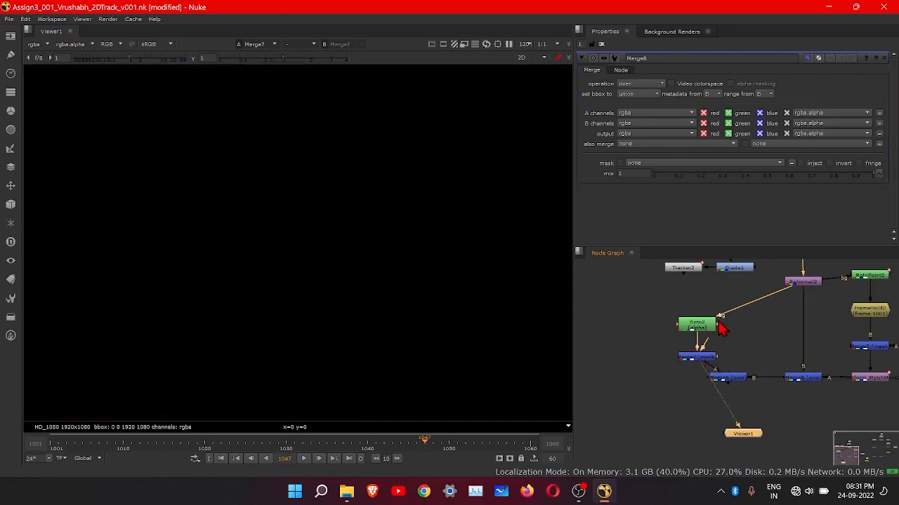
left_click_drag(718, 320, 658, 324)
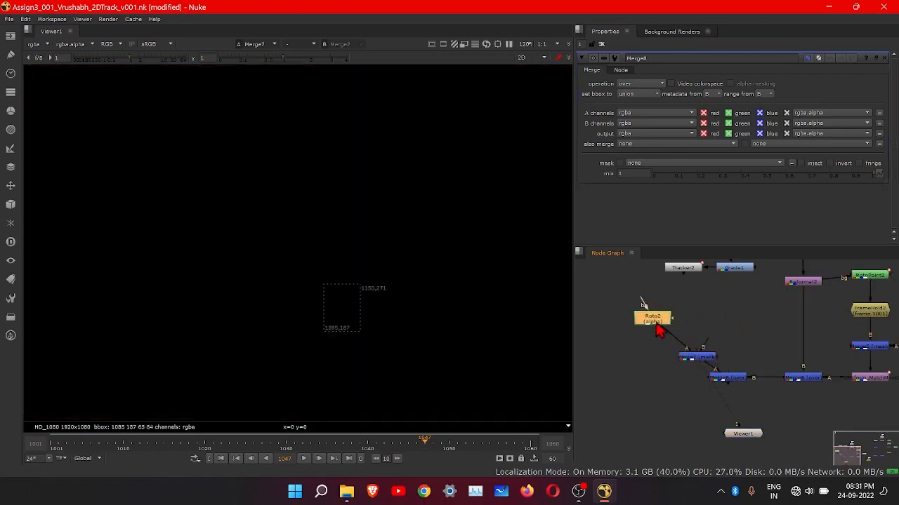
double_click(658, 329)
key("1")
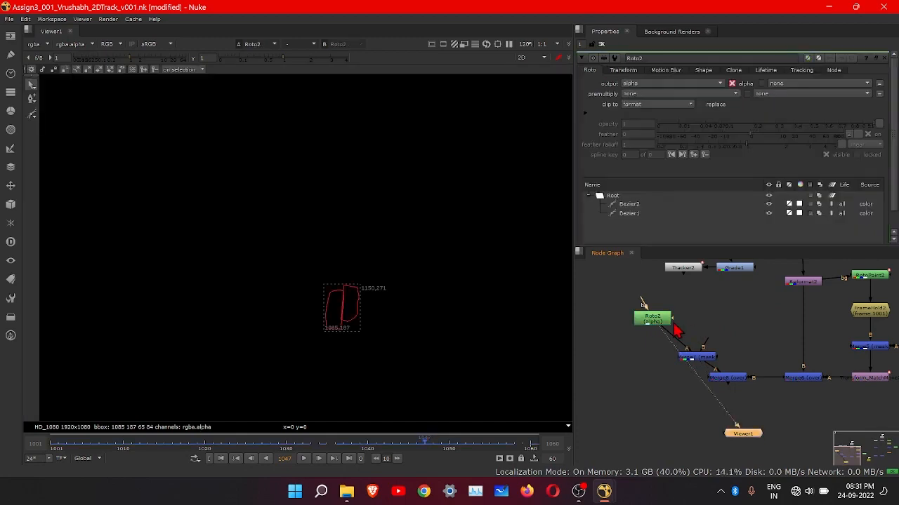
left_click_drag(647, 311, 806, 283)
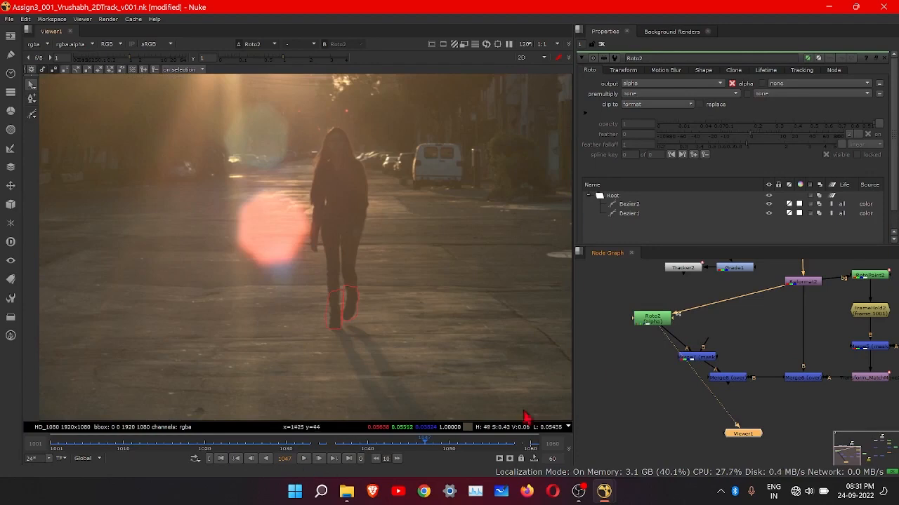
left_click(694, 359)
key("1")
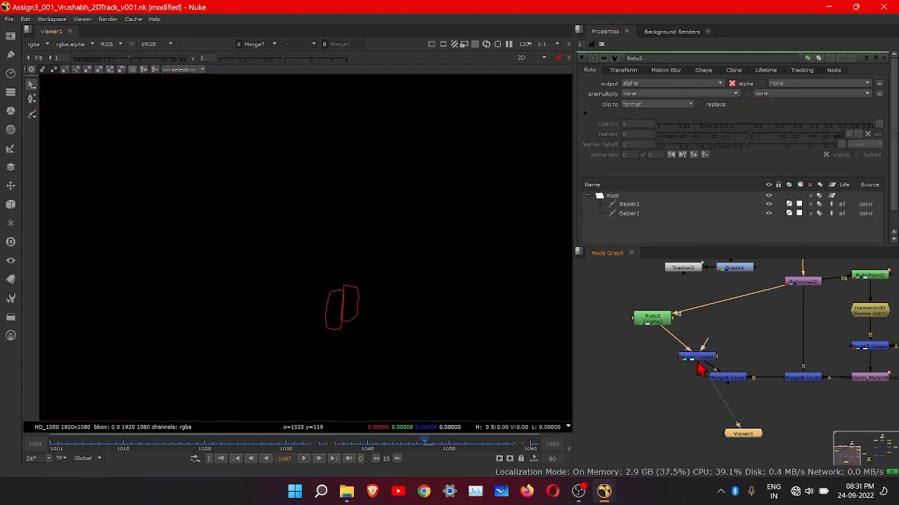
Step: Move Merge7 level with Merge8 and switch Roto2 from the A input of Merge7 to its B input
left_click_drag(702, 368, 656, 321)
key("shift+x")
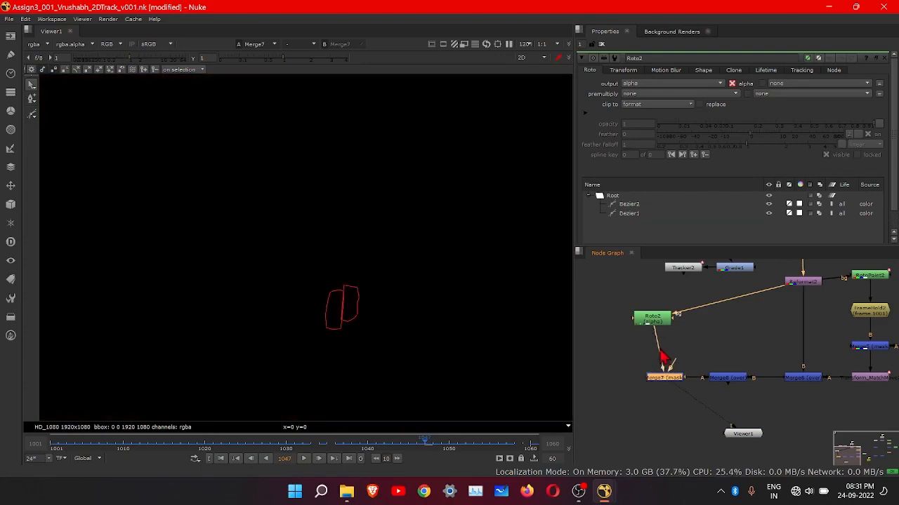
left_click(657, 352)
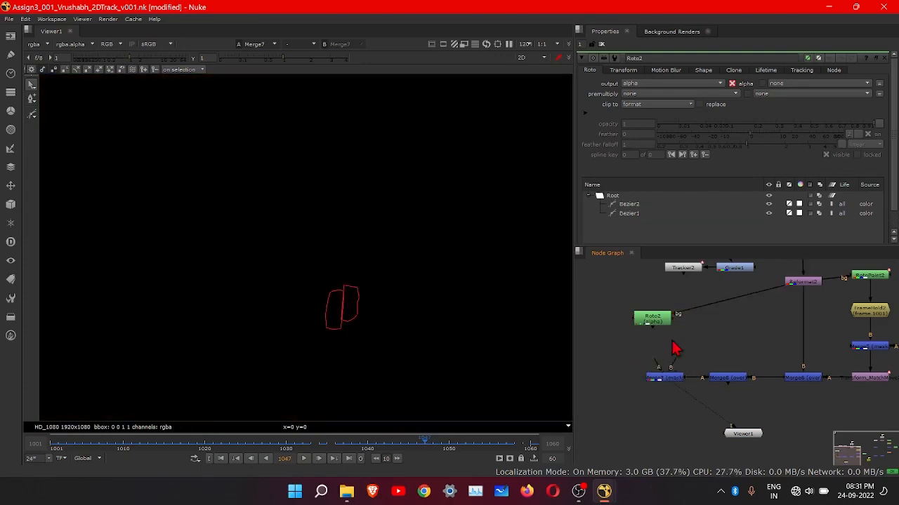
left_click_drag(669, 314, 666, 358)
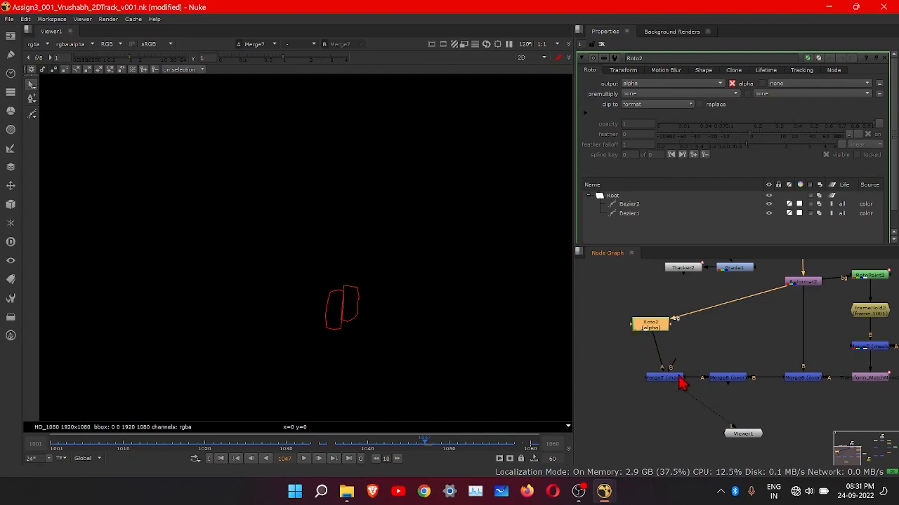
left_click(679, 378)
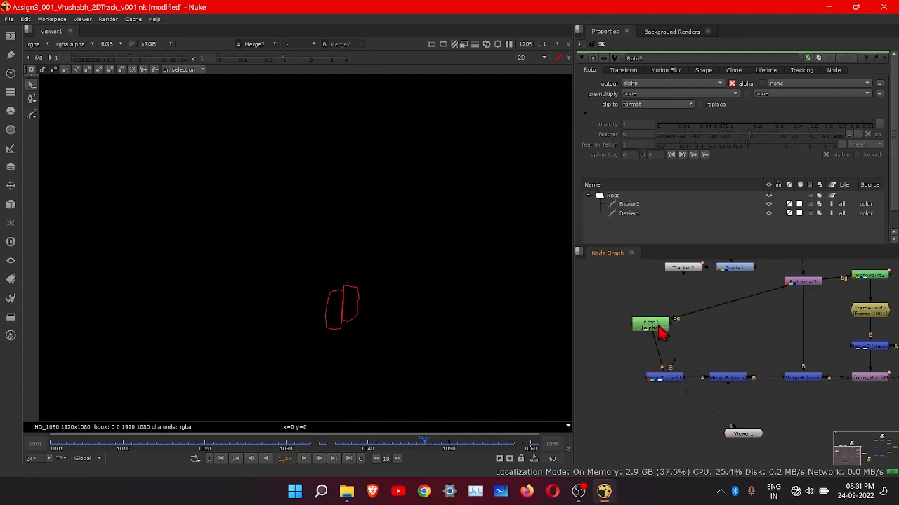
left_click_drag(657, 323, 657, 325)
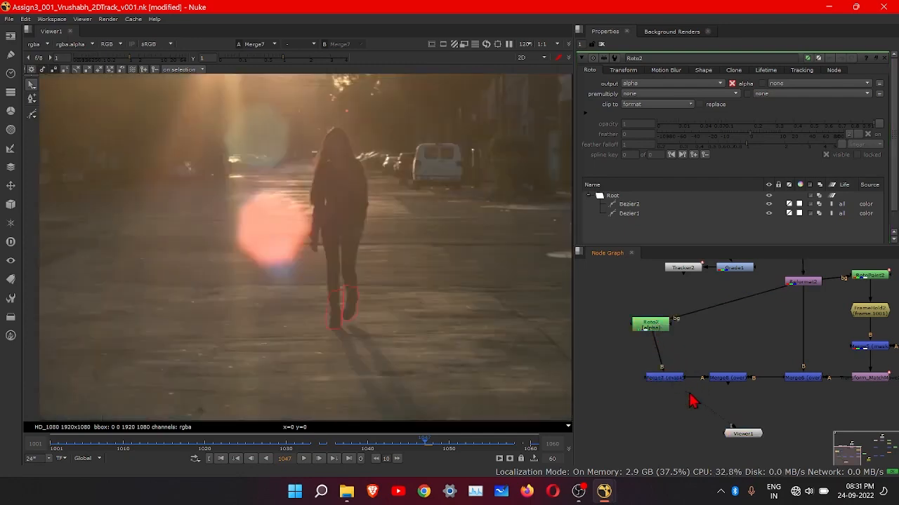
Step: Arrange Merge8 below and between Merge7 and Merge6, display its output in Viewer1, and open its properties
middle_click_drag(672, 411, 651, 396)
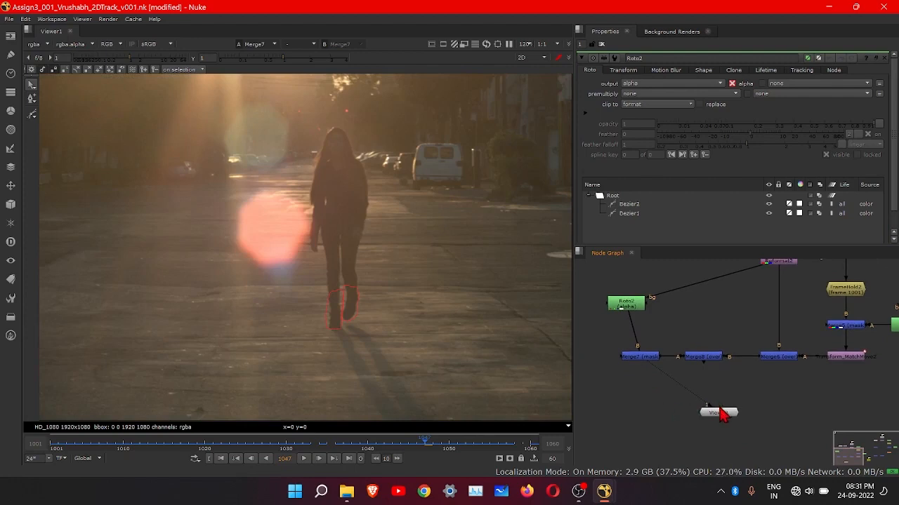
left_click_drag(715, 421, 664, 433)
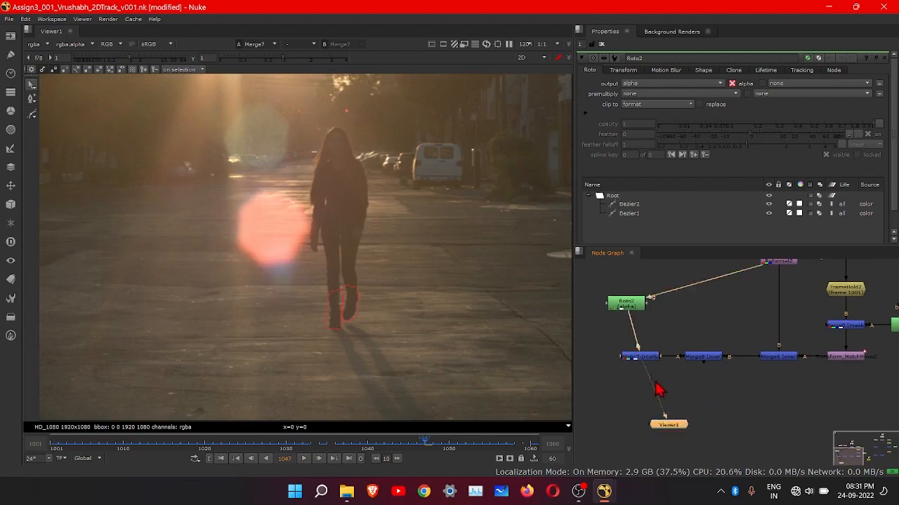
left_click_drag(699, 360, 700, 394)
left_click(701, 392, "ctrl+shift")
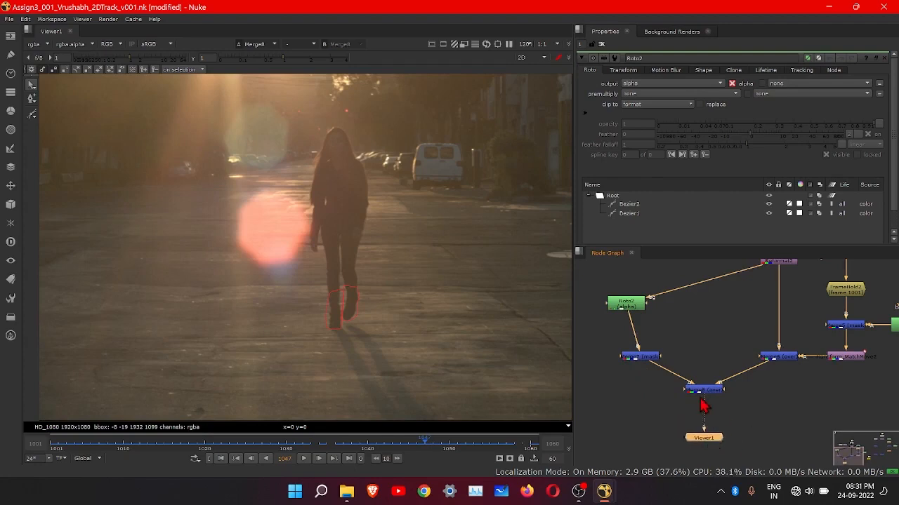
double_click(705, 390)
scroll(737, 413, "down", 2)
scroll(737, 413, "up", 4)
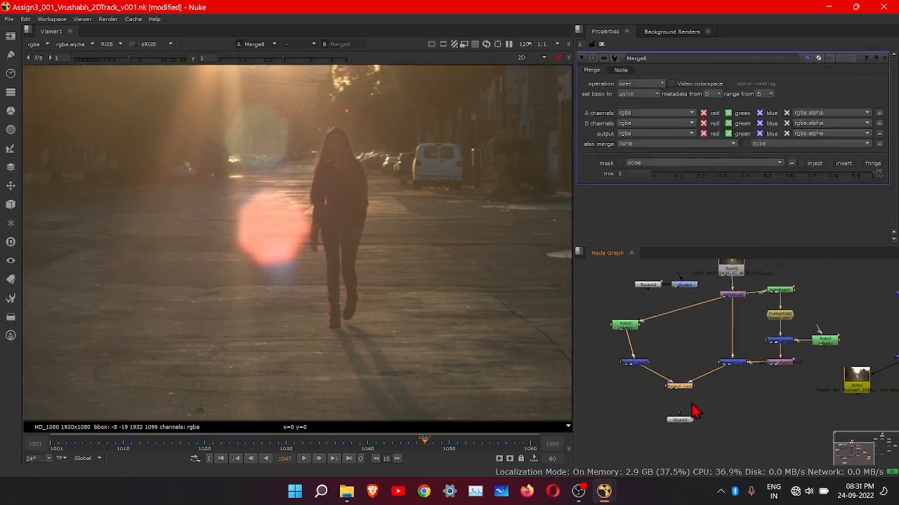
Step: Compare the finished Merge8 branch with the layout of the other shot's node tree
scroll(652, 390, "up", 2)
middle_click_drag(749, 397, 708, 426)
scroll(699, 417, "down", 4)
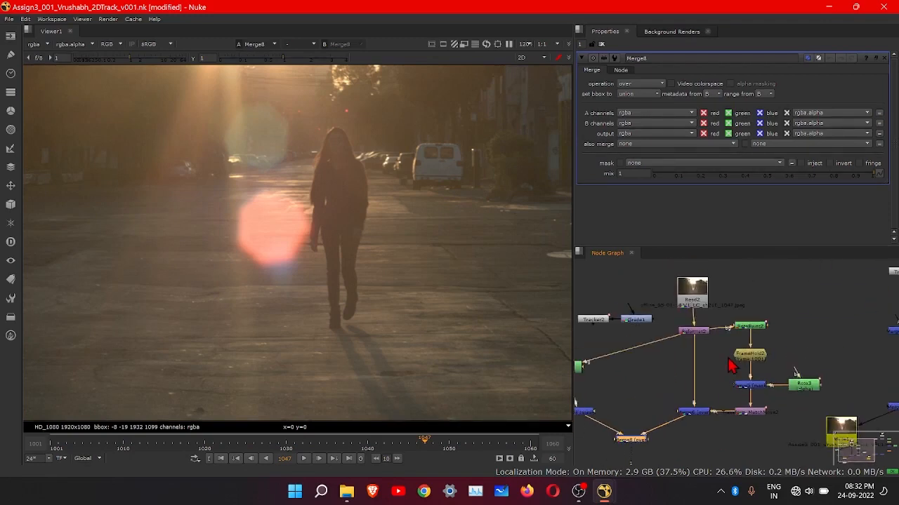
scroll(714, 407, "up", 3)
middle_click_drag(775, 412, 627, 417)
scroll(799, 391, "down", 2)
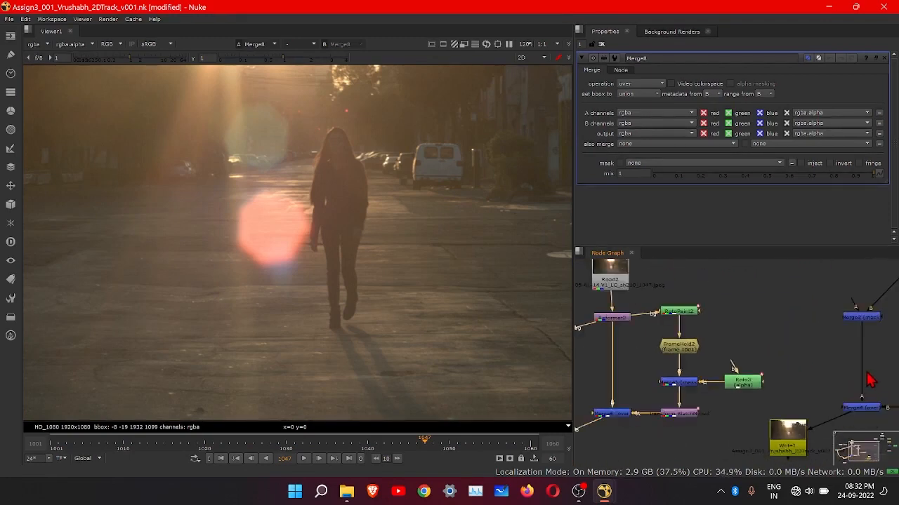
middle_click_drag(866, 372, 709, 365)
scroll(840, 361, "up", 1)
middle_click_drag(841, 362, 750, 401)
scroll(752, 401, "down", 2)
middle_click_drag(768, 362, 773, 382)
scroll(757, 347, "up", 2)
middle_click_drag(696, 411, 761, 363)
scroll(760, 361, "down", 2)
middle_click_drag(703, 392, 746, 394)
Step: Display the outputs of Merge3 and Merge4 from the other shot's node tree in the viewer
left_click(741, 345)
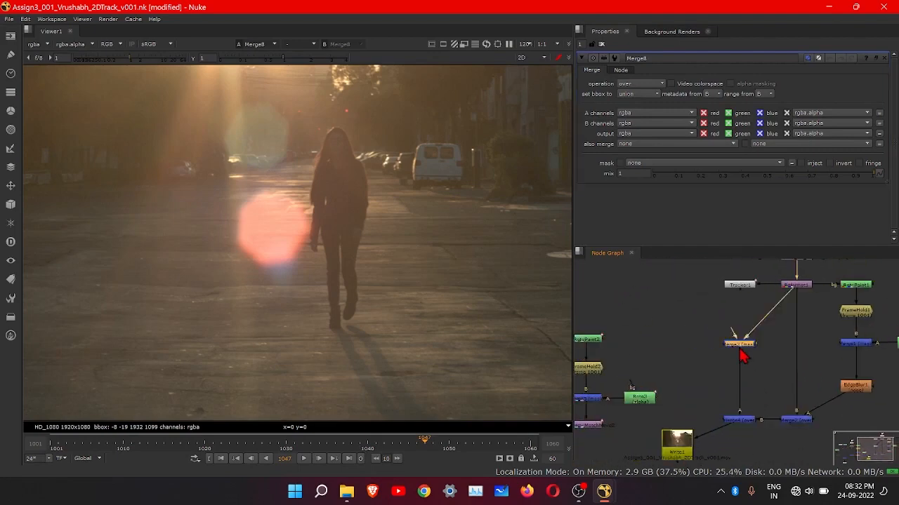
key("1")
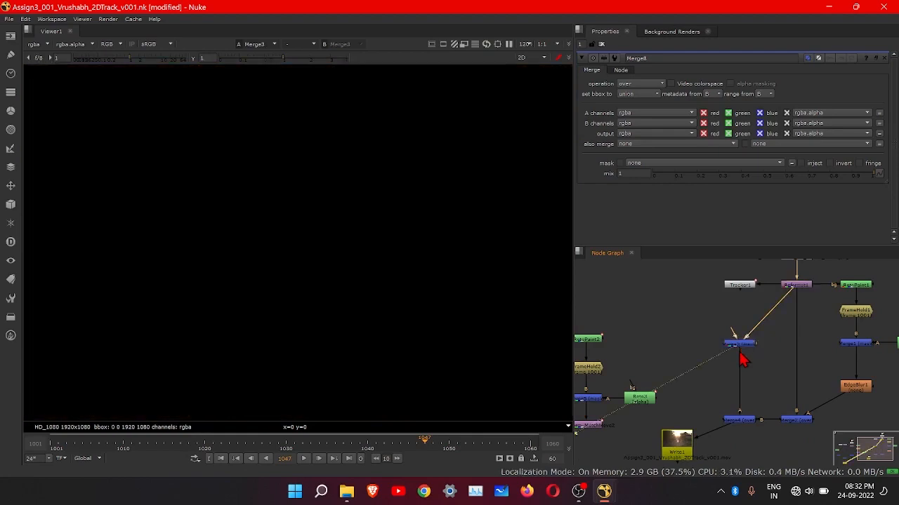
left_click(735, 421)
key("1")
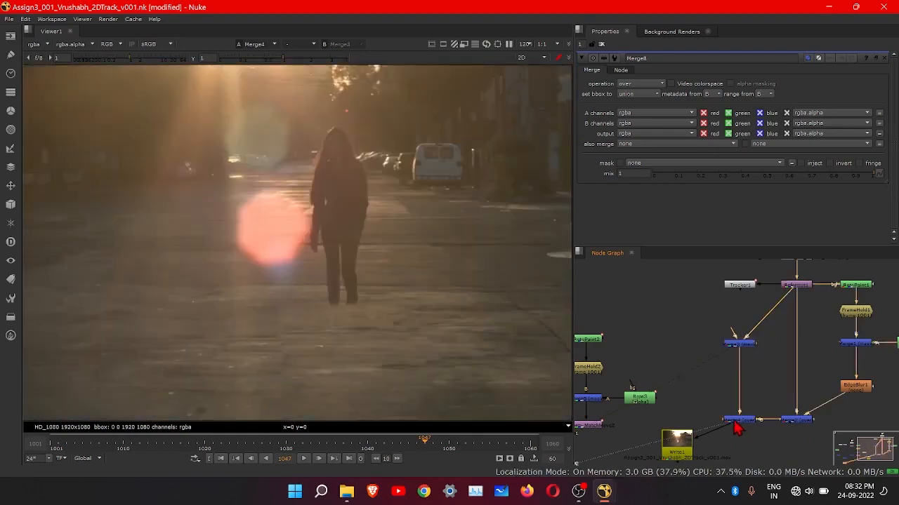
scroll(735, 426, "up", 4)
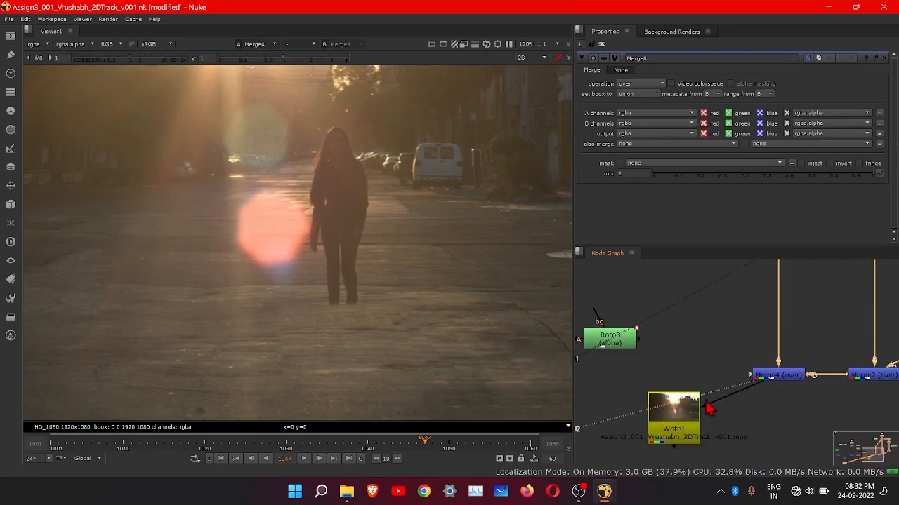
middle_click_drag(771, 390, 838, 373)
middle_click_drag(684, 400, 812, 381)
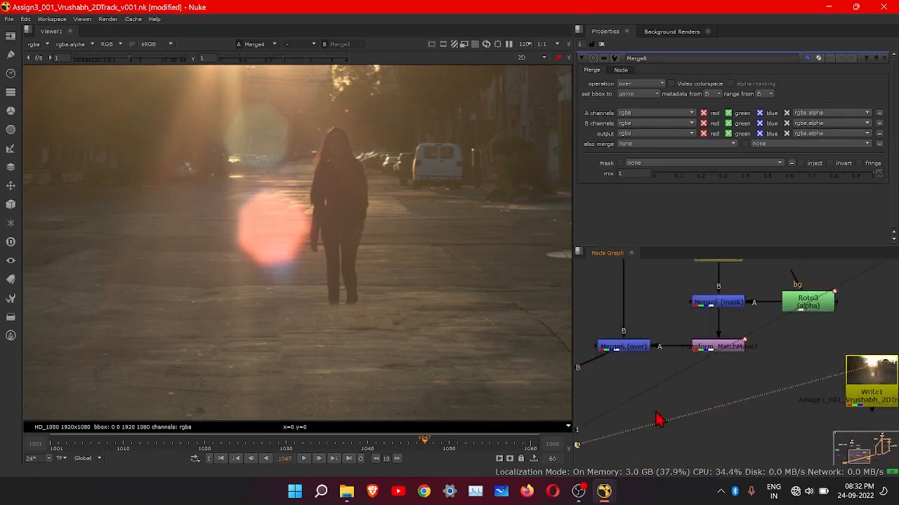
Step: Shift Roto2 slightly and align Merge7 directly above Merge8 in the node graph
middle_click_drag(656, 413, 790, 391)
scroll(648, 403, "down", 2)
middle_click_drag(625, 403, 647, 443)
left_click_drag(617, 323, 634, 311)
left_click_drag(612, 385, 675, 350)
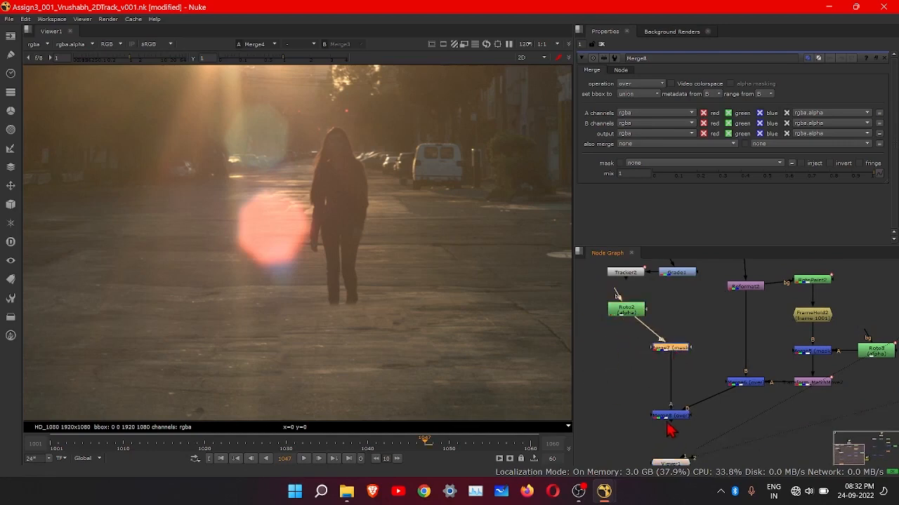
left_click(669, 430)
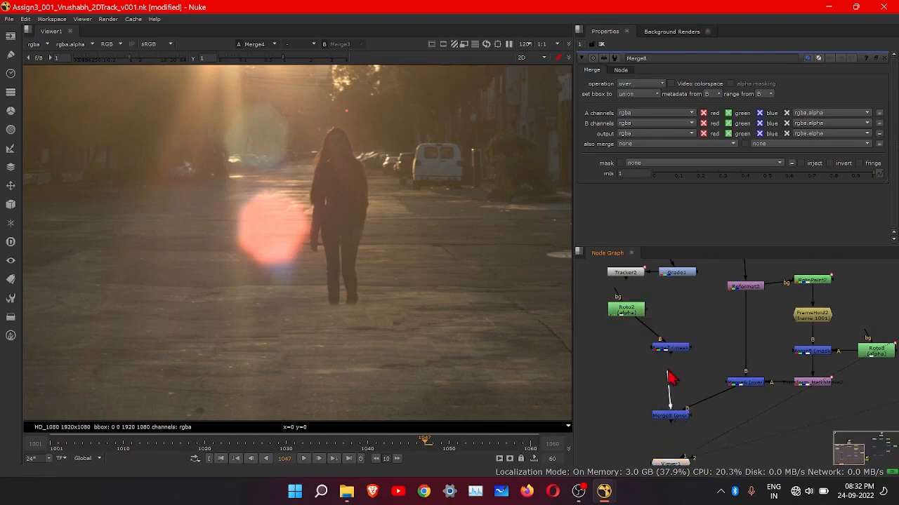
Step: Move Merge8 up level with Merge6 and bring Viewer1 closer beneath it
scroll(681, 402, "down", 3)
middle_click_drag(732, 397, 835, 383)
scroll(759, 384, "up", 4)
middle_click_drag(674, 372, 776, 365)
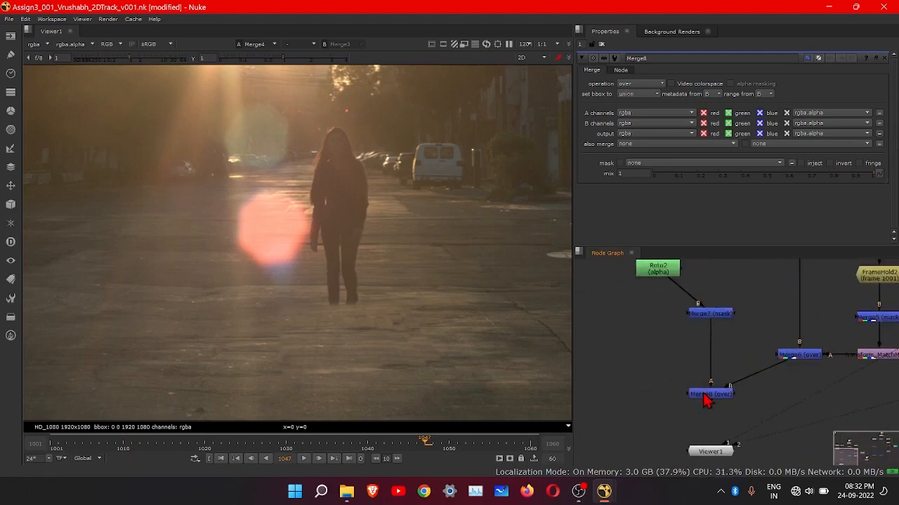
left_click_drag(705, 398, 706, 365)
left_click_drag(710, 453, 707, 418)
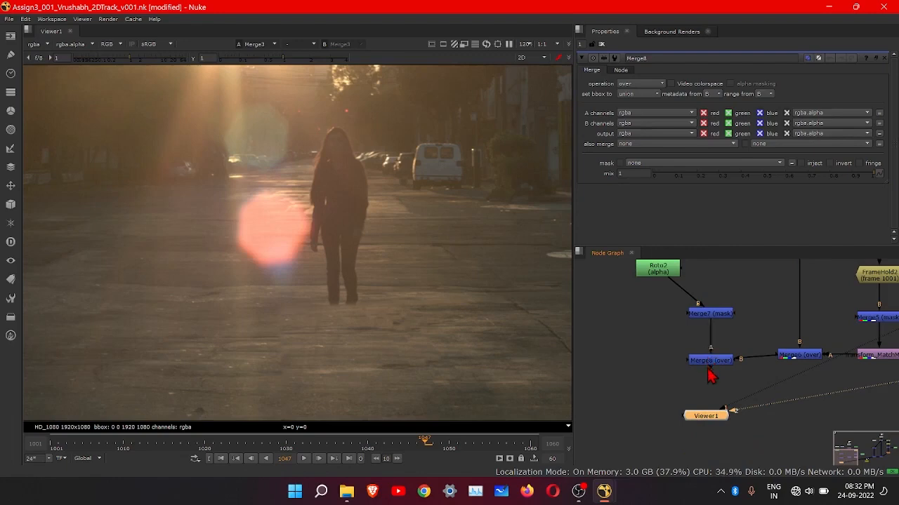
Step: Display Merge8's output in Viewer1 and align Viewer1 directly below Merge8
left_click_drag(707, 369, 708, 366)
left_click(737, 424)
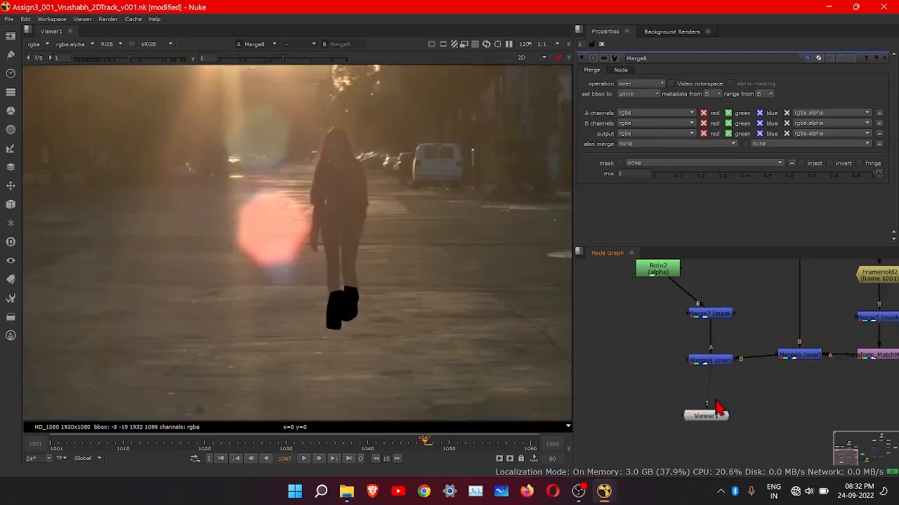
mouse_move(710, 419)
left_mouse_down()
mouse_move(726, 423)
mouse_move(710, 422)
left_mouse_up()
left_click(714, 364)
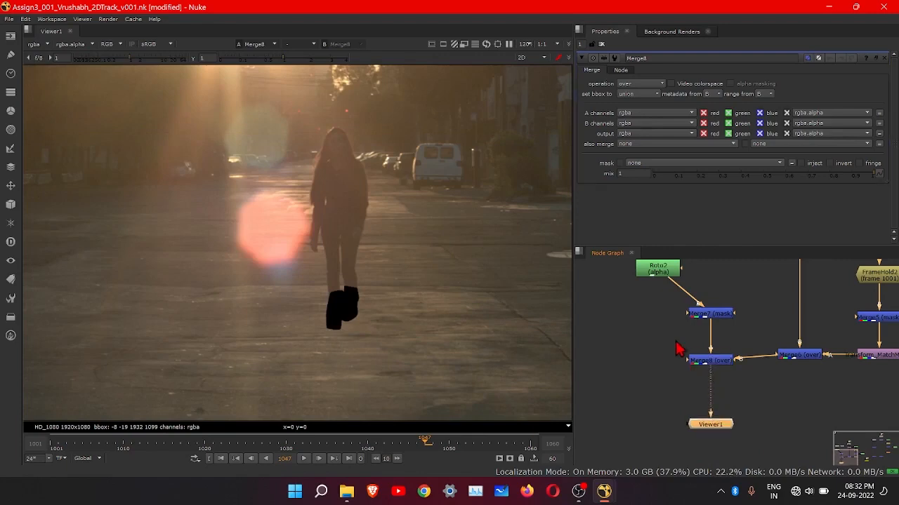
Step: Check the properties of Read2, Roto2 and Merge7 in turn
scroll(677, 351, "down", 5)
double_click(708, 313)
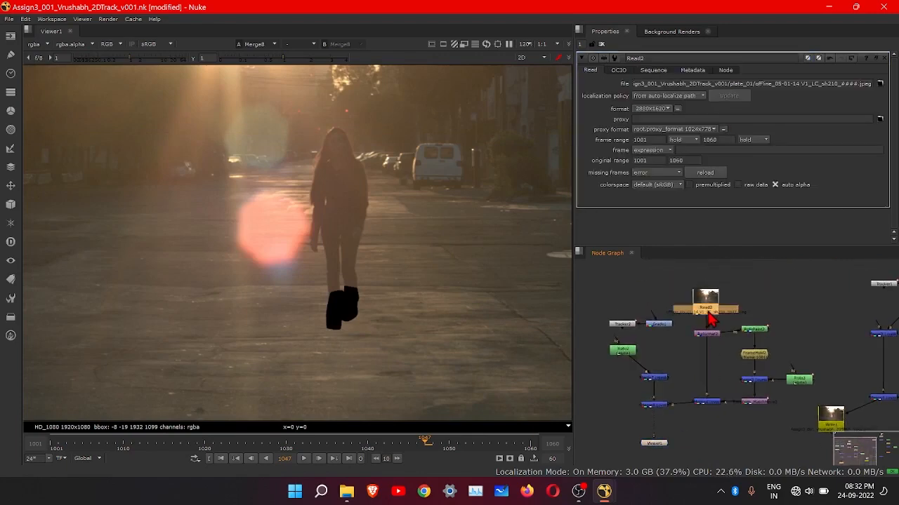
double_click(622, 350)
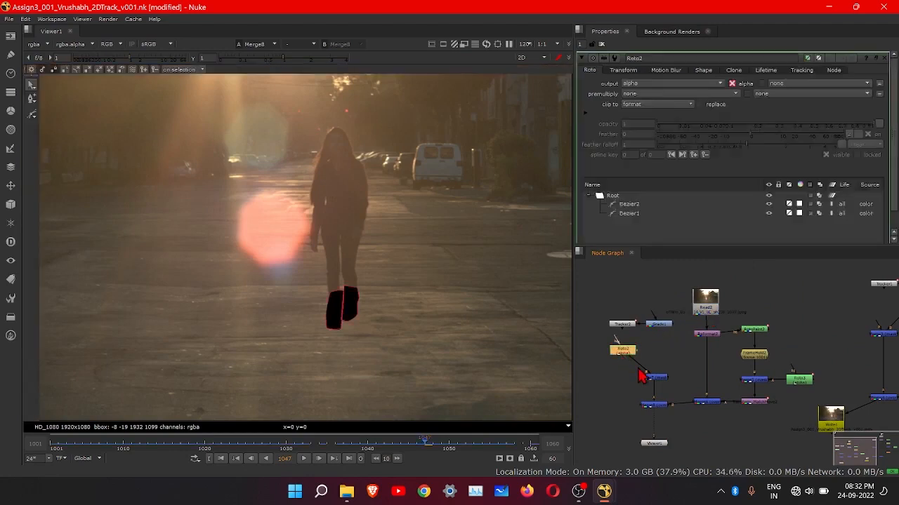
scroll(640, 372, "up", 2)
scroll(661, 399, "up", 3)
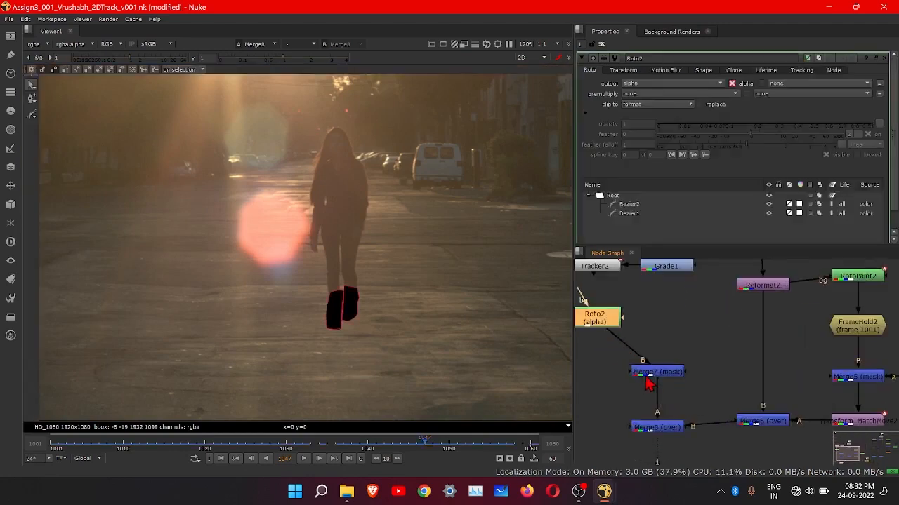
double_click(655, 374)
Step: Play back the Merge8 result and return to the first frame, 1001
scroll(660, 383, "down", 3)
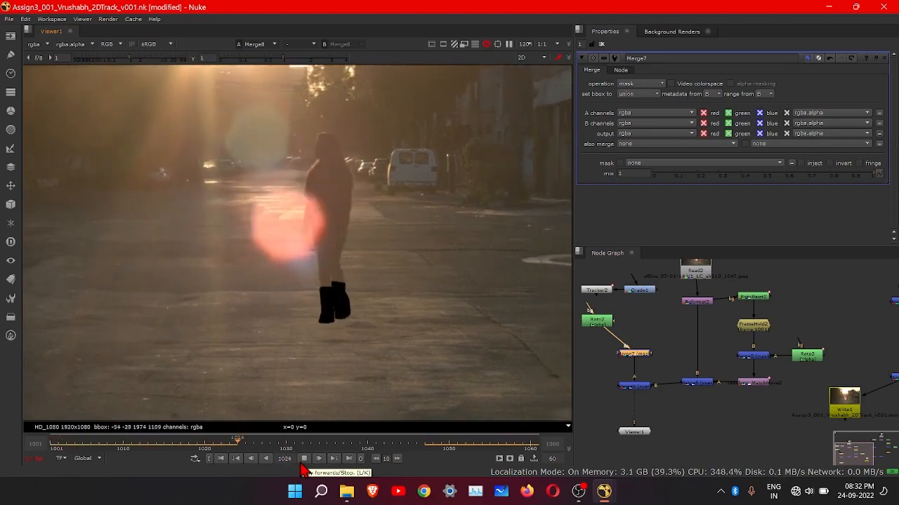
left_click(302, 462)
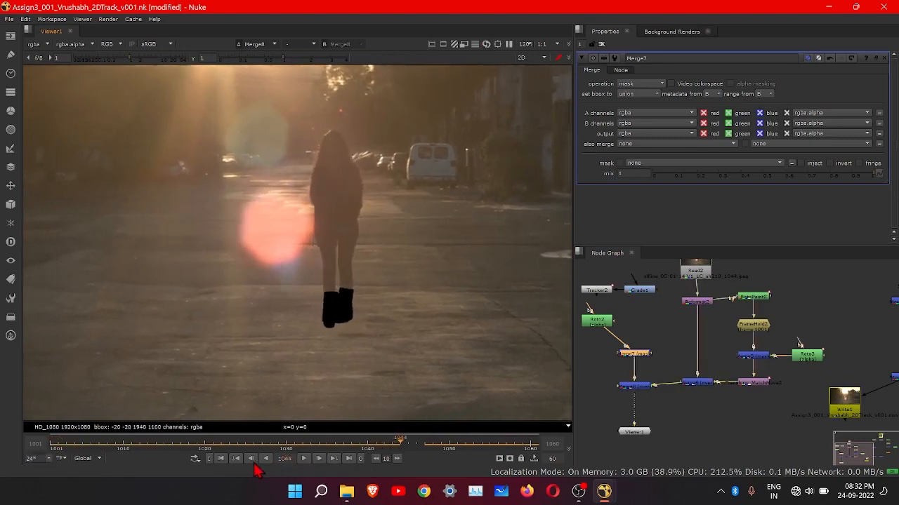
left_click(219, 460)
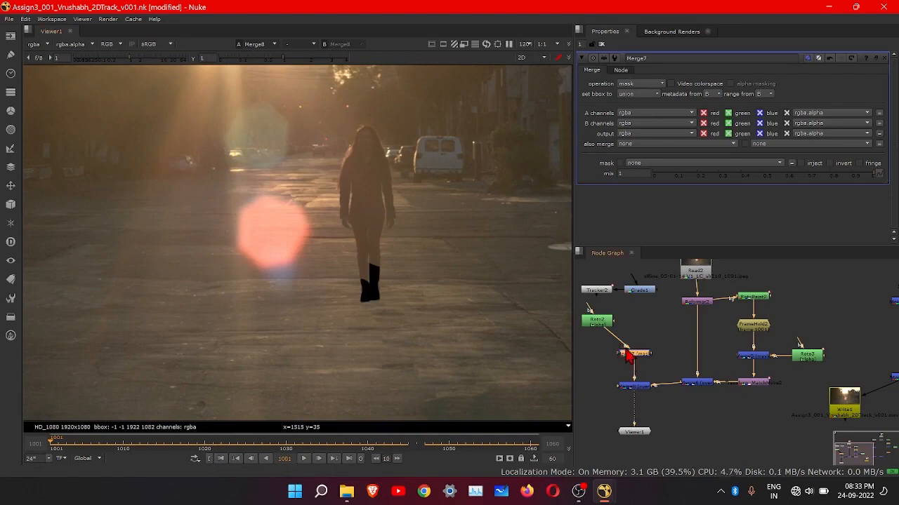
Step: Try the overlay operation on Merge7 and set it back to mask
left_click(653, 83)
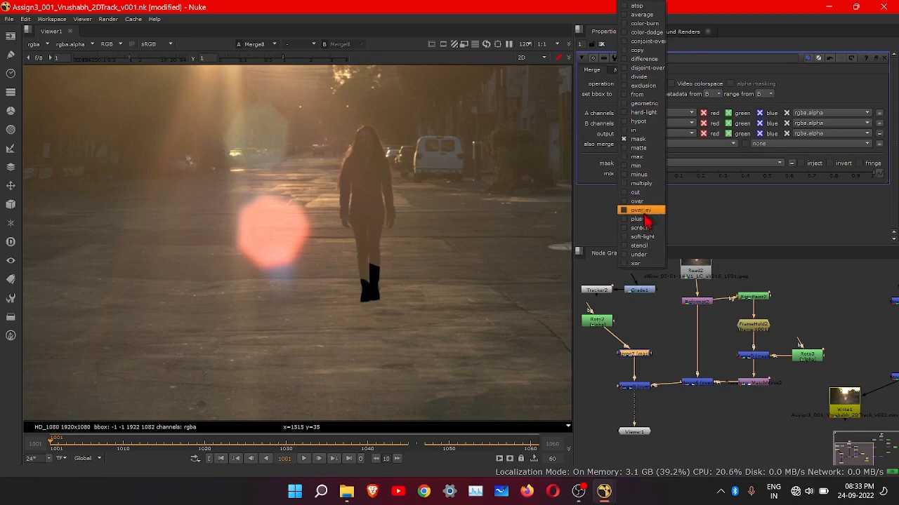
left_click(649, 209)
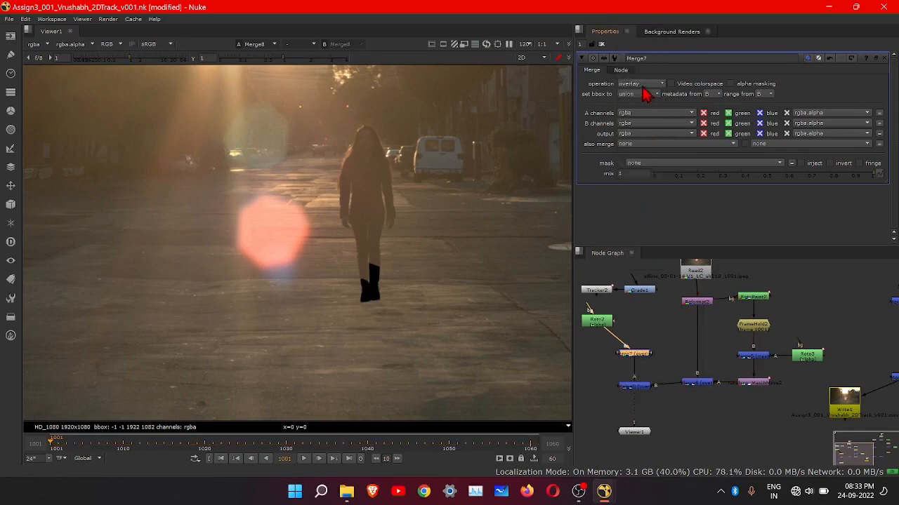
left_click(642, 85)
left_click(646, 208)
left_click(652, 85)
left_click(642, 149)
Step: Check Merge6's properties and compare the merge connections with the other shot's node tree around Write1
scroll(627, 393, "up", 4)
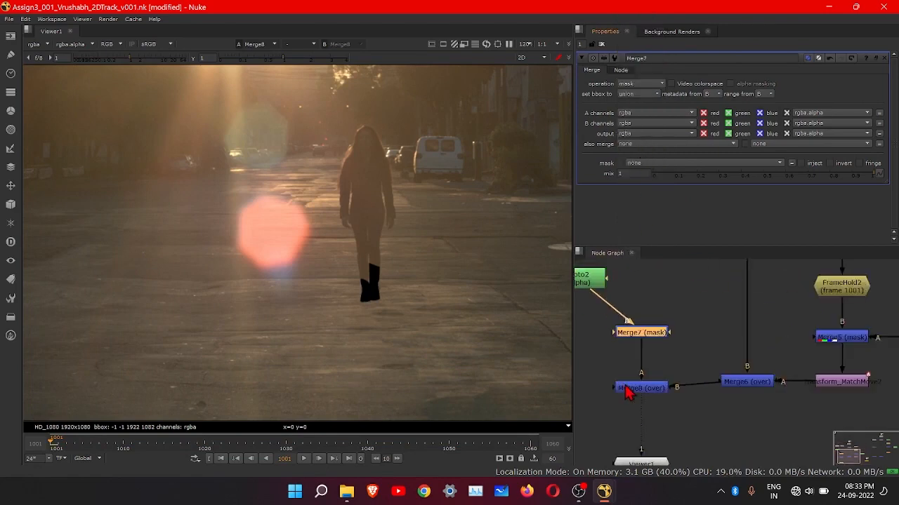
scroll(750, 421, "down", 4)
left_click(707, 386)
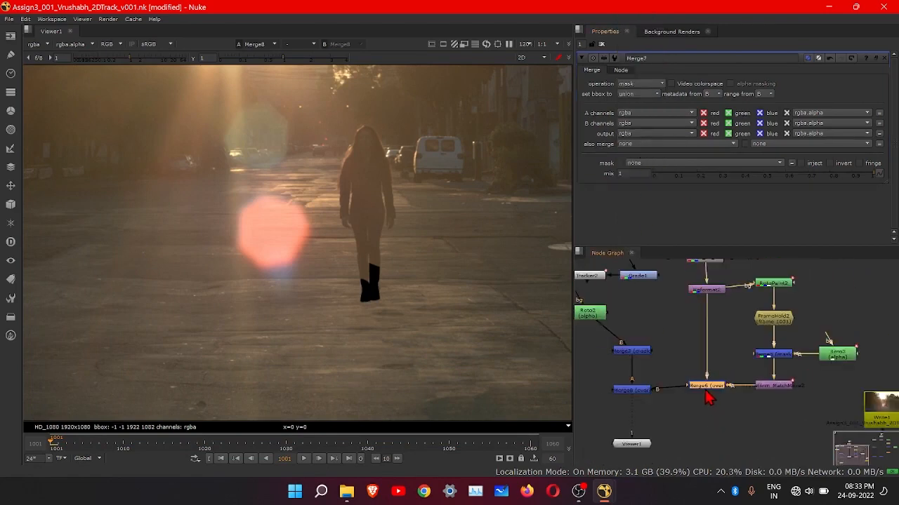
scroll(724, 406, "down", 3)
middle_click_drag(751, 413, 734, 430)
middle_click_drag(799, 424, 736, 411)
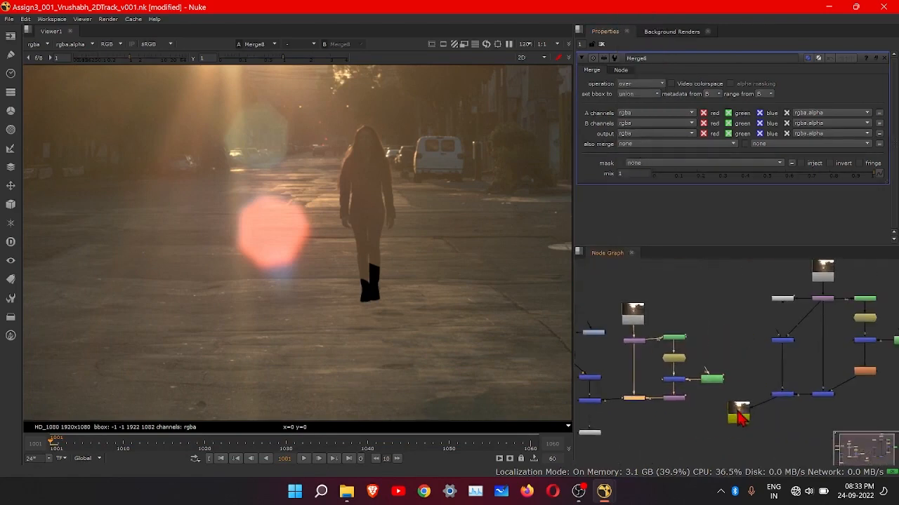
scroll(779, 395, "up", 2)
middle_click_drag(797, 428, 727, 423)
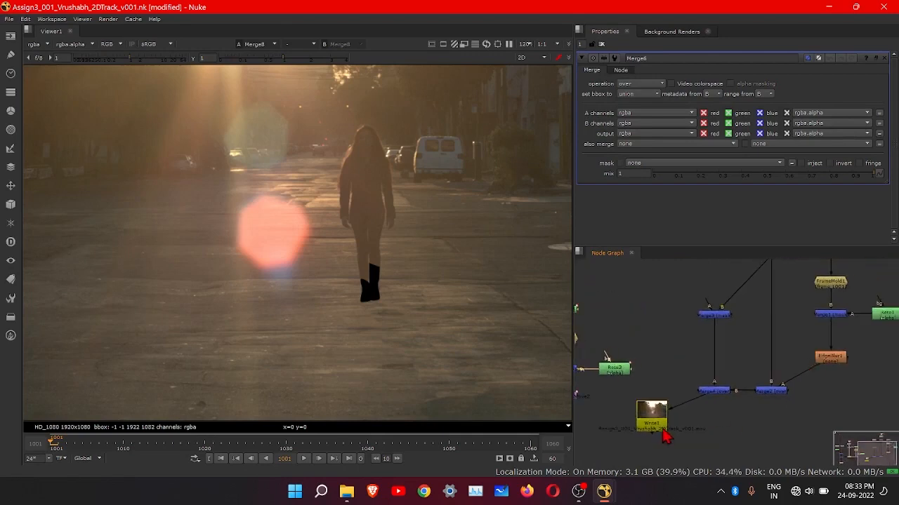
middle_click_drag(662, 429, 848, 448)
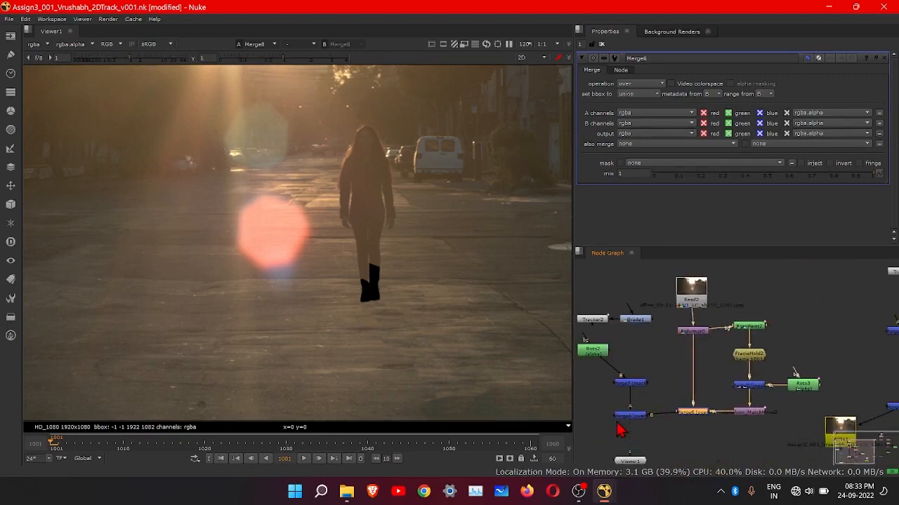
Step: Try connecting Merge7's mask input to Reformat2 while Roto2 feeds its B input
scroll(614, 419, "up", 4)
double_click(660, 366)
middle_click_drag(662, 368, 667, 408)
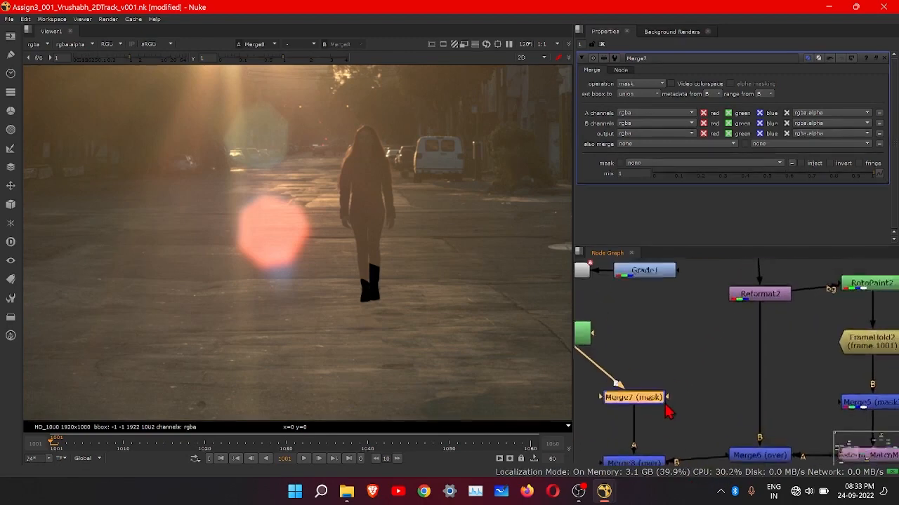
left_click(739, 300)
left_click(640, 401)
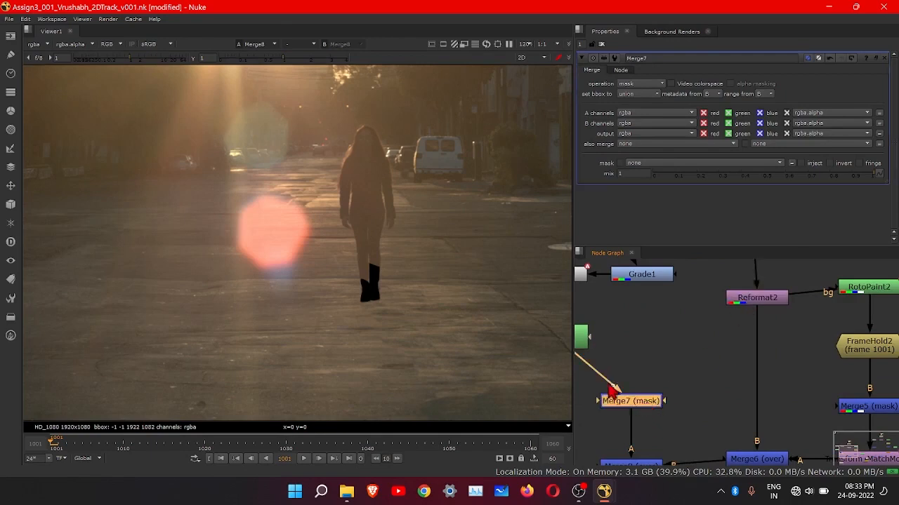
left_click_drag(604, 380, 726, 333)
left_click_drag(663, 401, 749, 300)
scroll(661, 404, "down", 3)
left_click(642, 401)
middle_click_drag(649, 438, 668, 421)
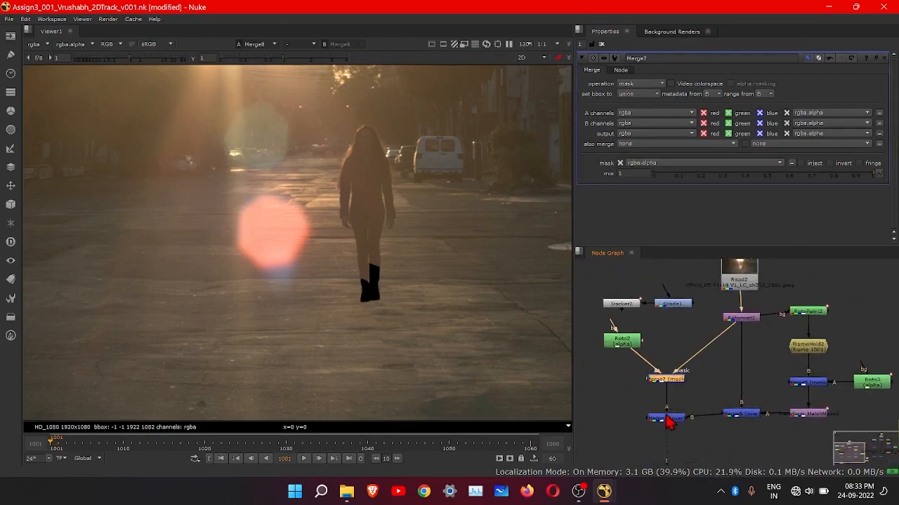
Step: Connect Merge7's B input to Reformat2 and its A input to Roto2, inspecting Merge7's output in the viewer
key("1")
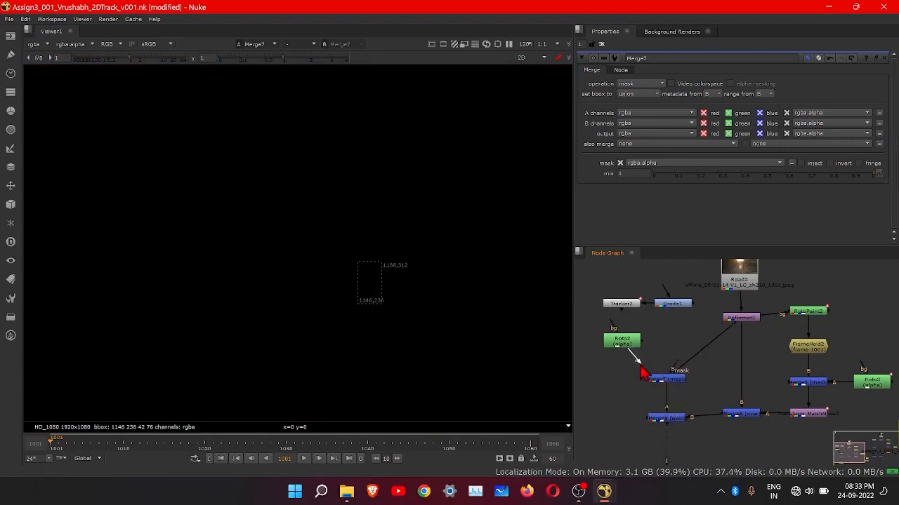
left_click_drag(640, 373, 739, 319)
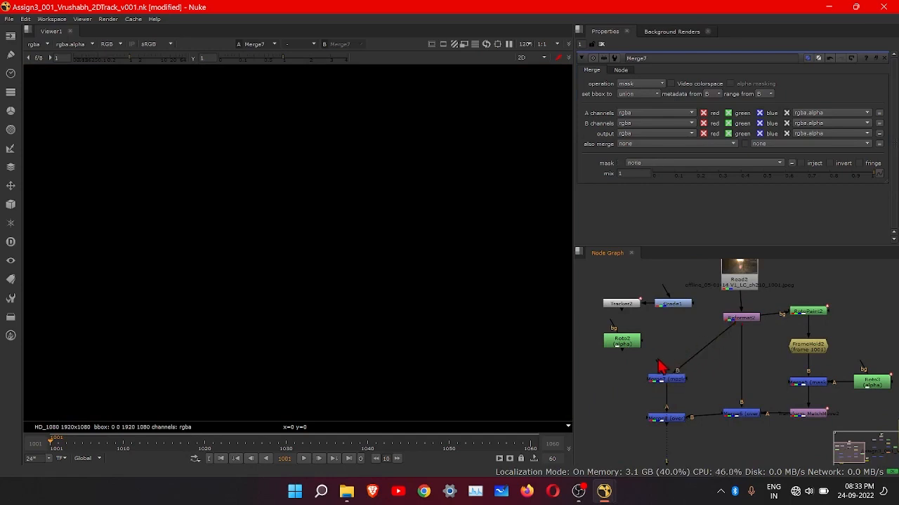
left_click_drag(660, 367, 629, 350)
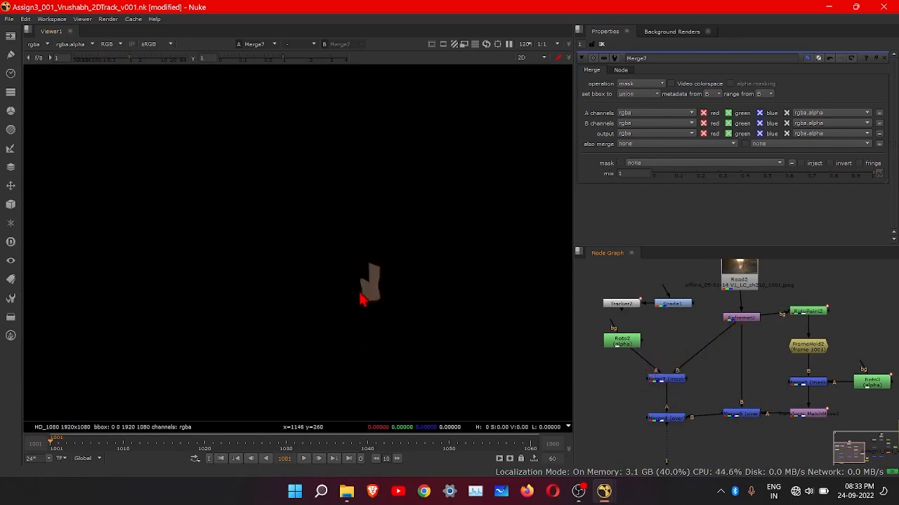
scroll(372, 306, "up", 5)
scroll(404, 309, "down", 2)
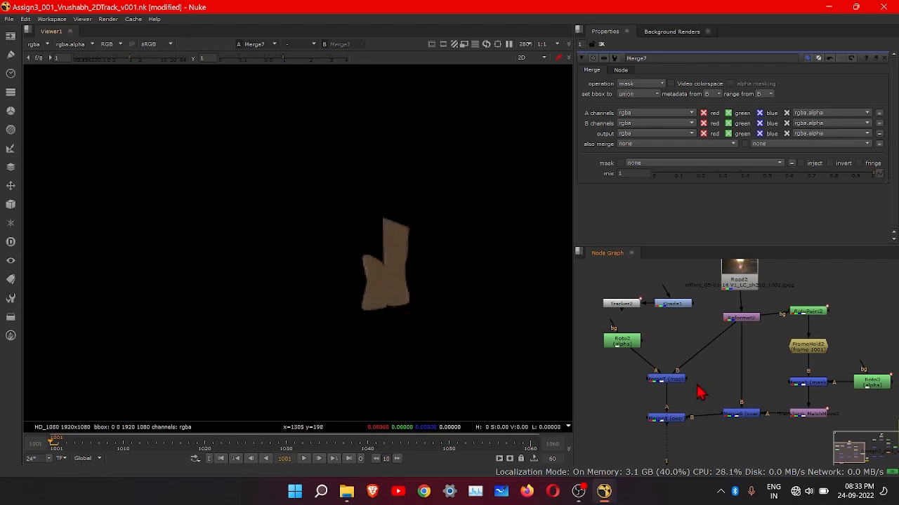
Step: Display Merge8's output in the viewer and play the shot to check the woman's lower legs and feet
left_click(666, 383)
left_click(675, 421)
key("1")
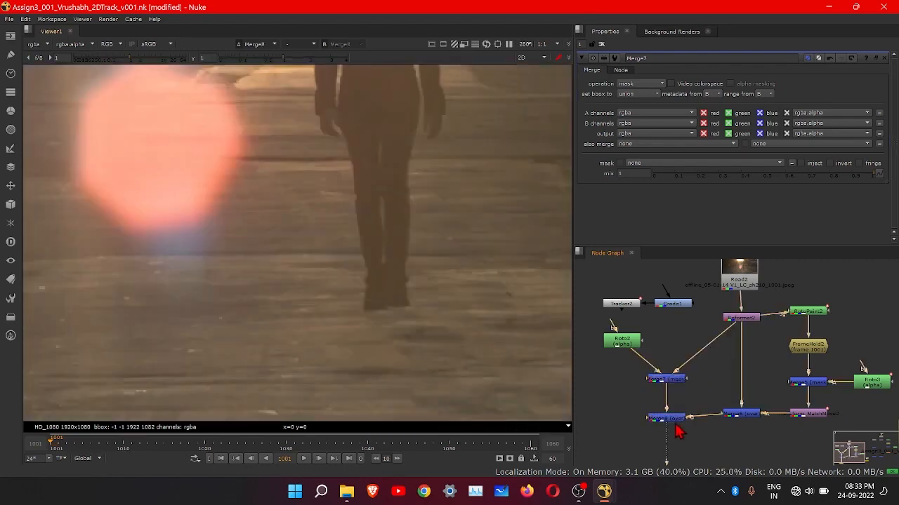
scroll(391, 355, "down", 3)
scroll(382, 316, "up", 2)
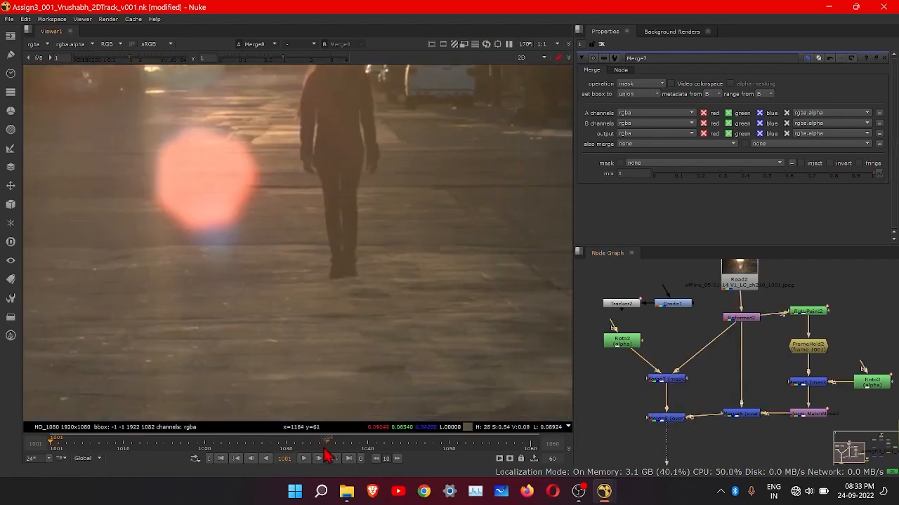
left_click(303, 458)
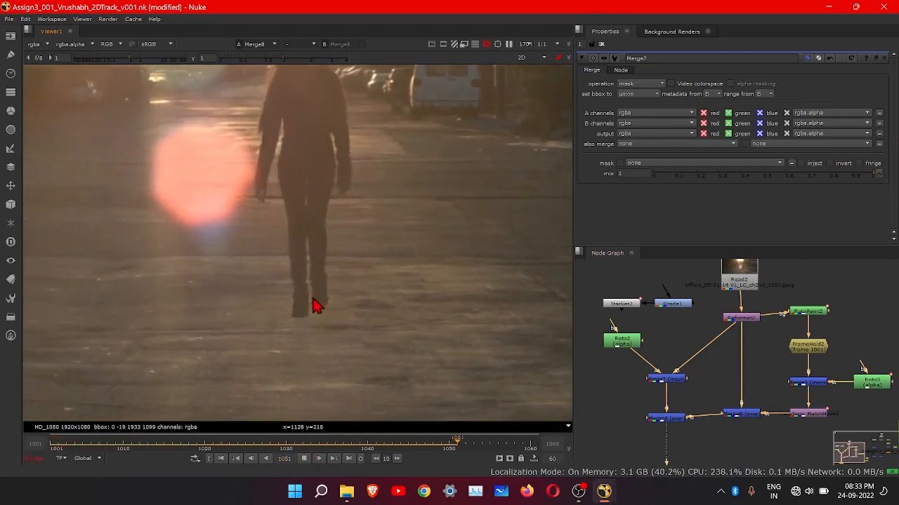
Step: Nudge Roto2 and Merge7 slightly upward and Reformat2 slightly downward to tidy the node graph
scroll(657, 397, "up", 3)
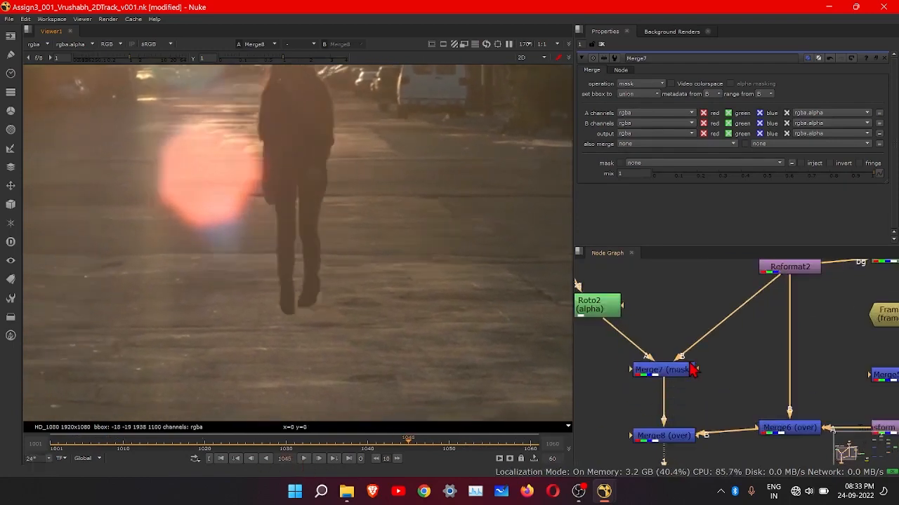
middle_click_drag(723, 351, 712, 391)
left_click_drag(684, 393, 669, 405)
scroll(722, 401, "down", 2)
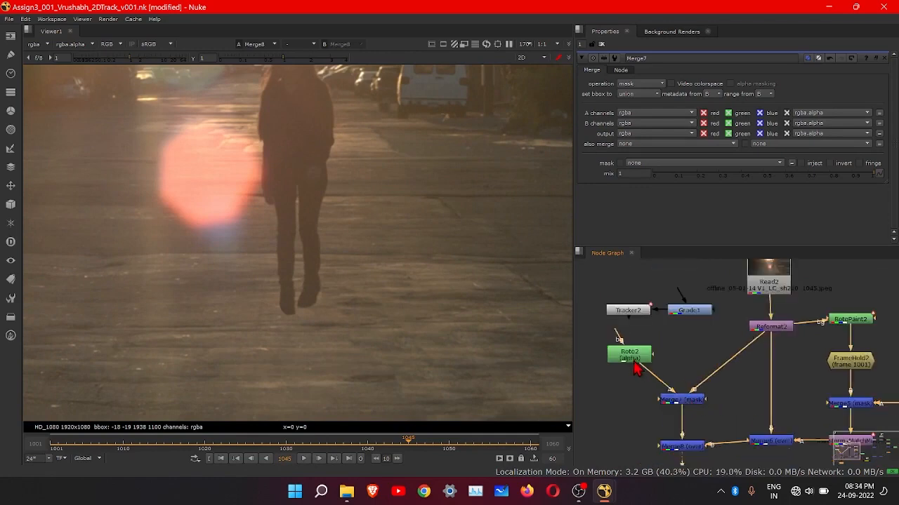
left_click(624, 358)
left_click_drag(621, 356, 624, 352)
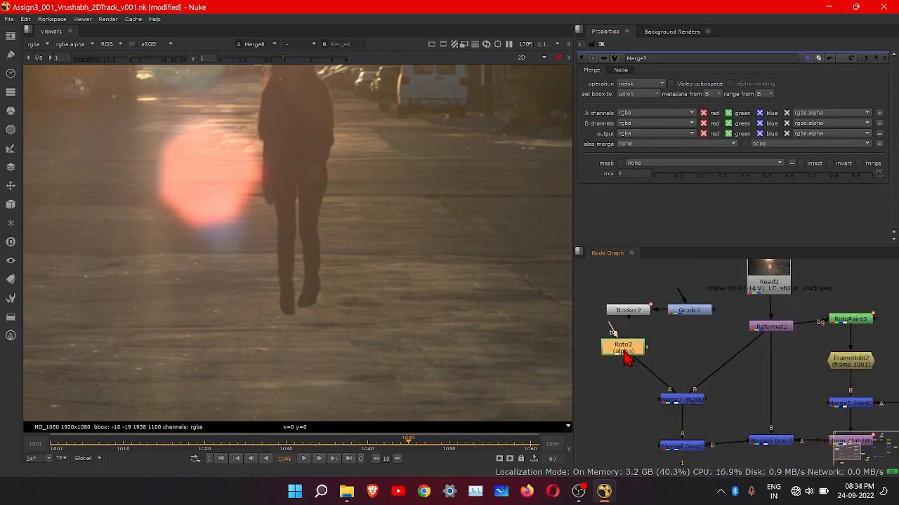
left_click_drag(783, 327, 778, 333)
mouse_move(680, 404)
left_mouse_down()
mouse_move(691, 393)
mouse_move(681, 393)
left_mouse_up()
Step: Move Merge8 up so it sits level with Merge6, directly beneath Merge7
middle_click_drag(710, 408, 717, 396)
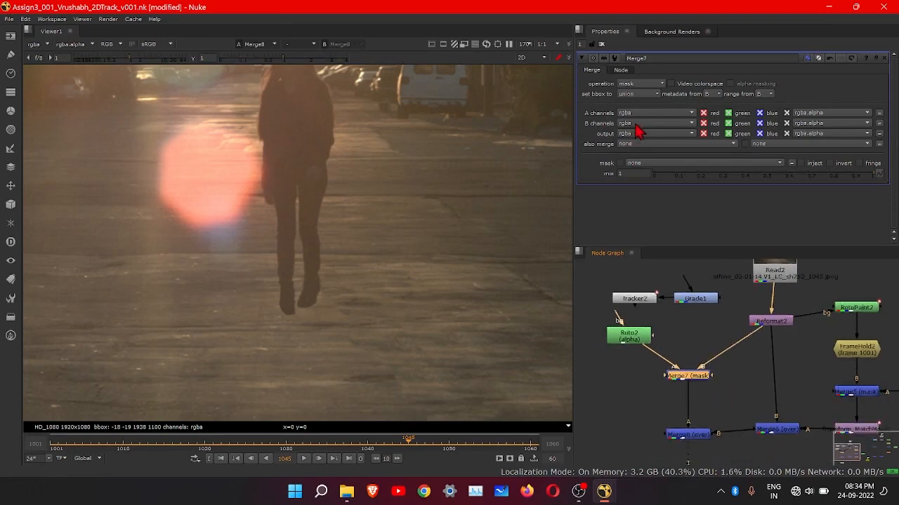
left_click(679, 435)
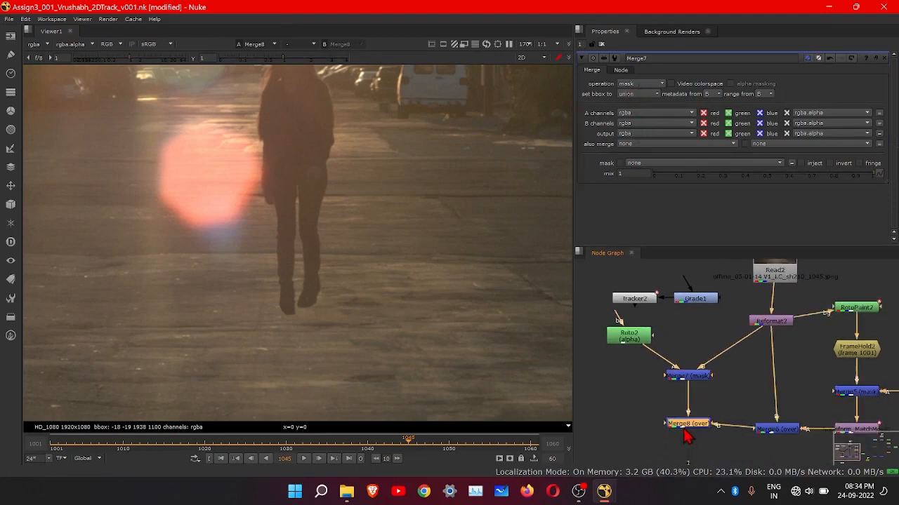
middle_click_drag(686, 428, 695, 314)
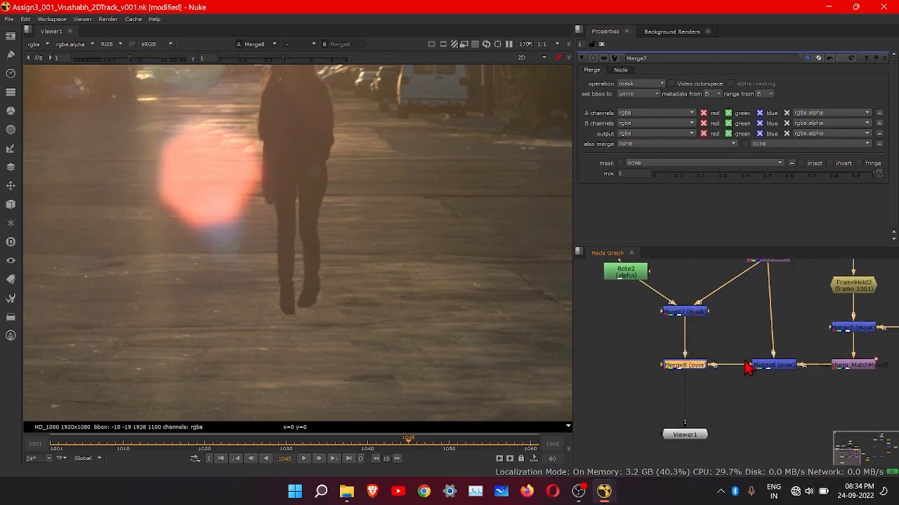
Step: Shift Merge6 closer to Merge8 and play Merge6's output in the viewer, enlarged to full window, to check the woman's feet
left_click_drag(772, 366, 759, 369)
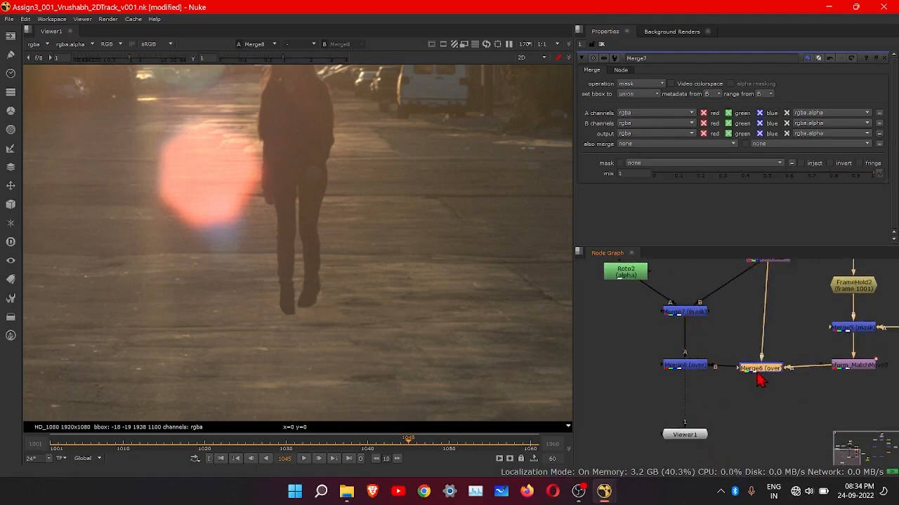
left_click_drag(760, 380, 700, 405)
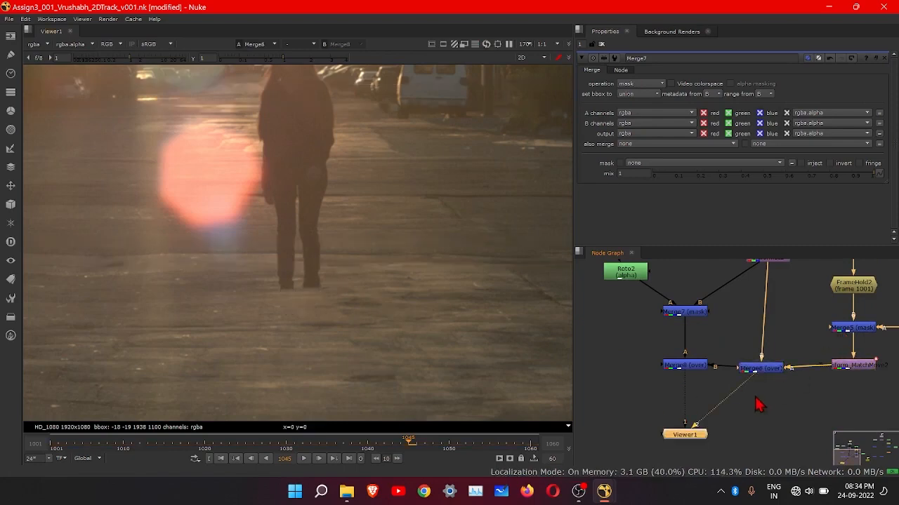
left_click(296, 461)
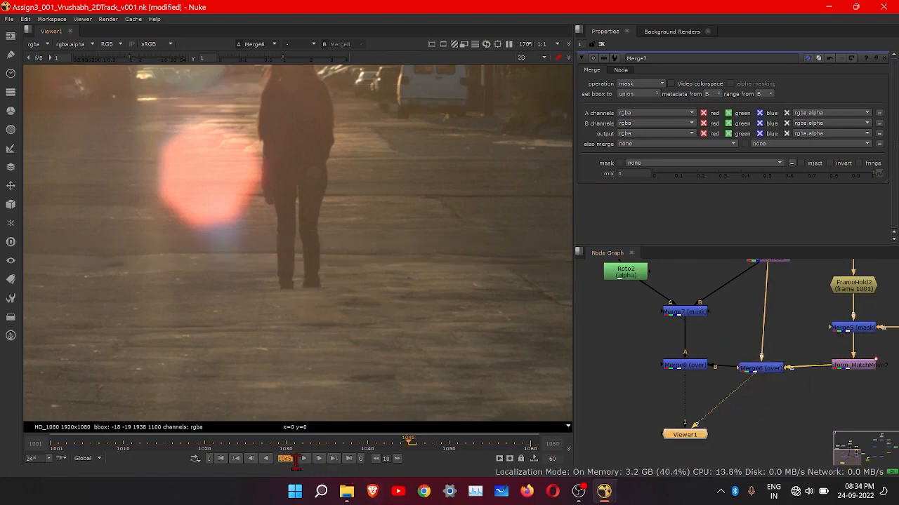
left_click(303, 459)
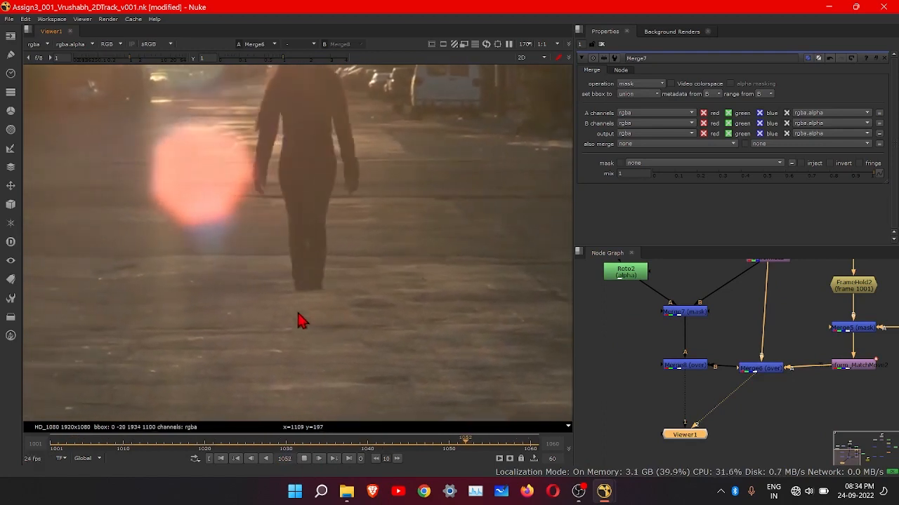
key("space")
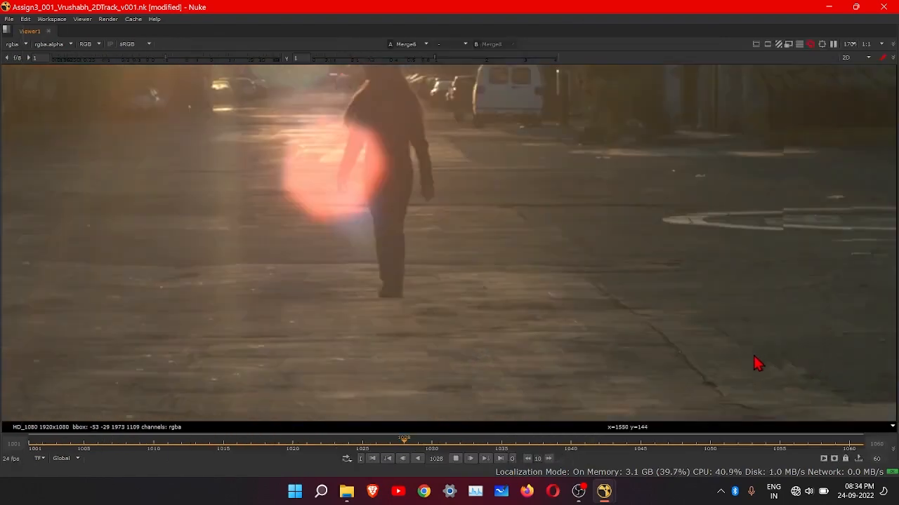
key("space")
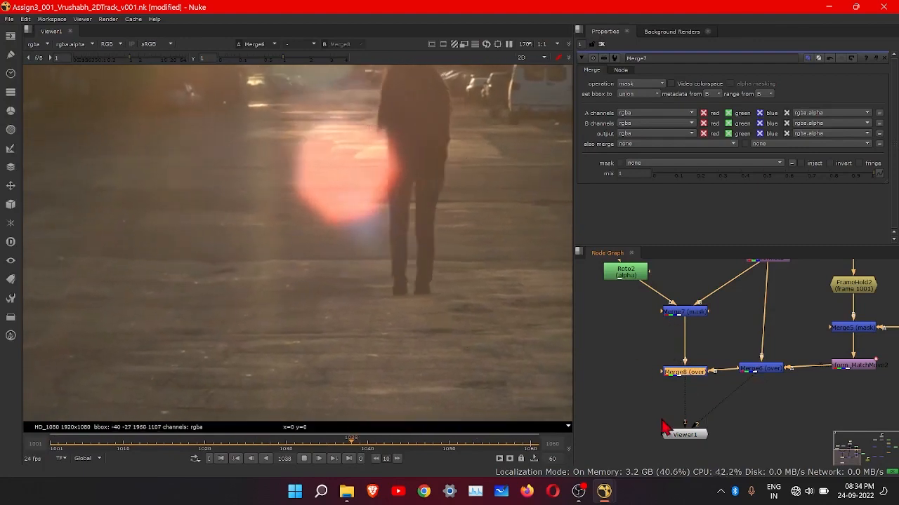
Step: Switch the viewer back to Merge8's output and review the playback with the whole frame in view
left_click(684, 389)
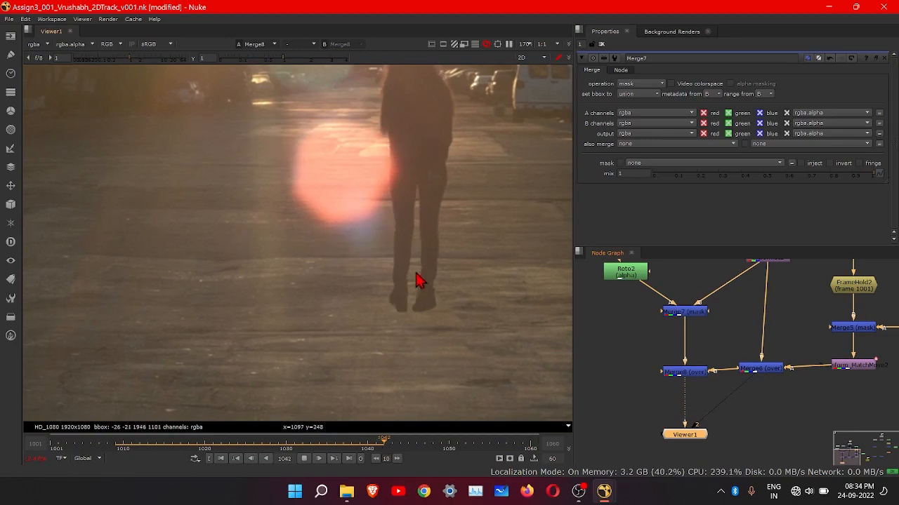
scroll(424, 291, "down", 5)
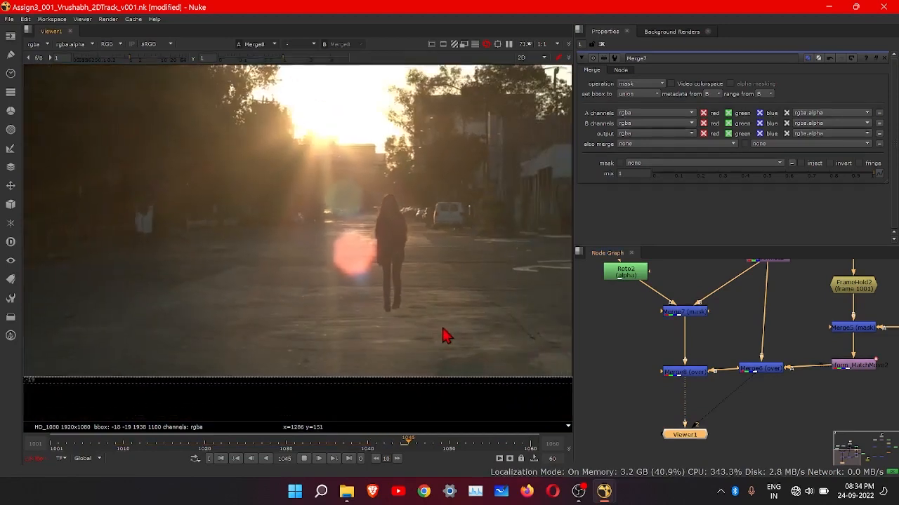
scroll(421, 335, "down", 2)
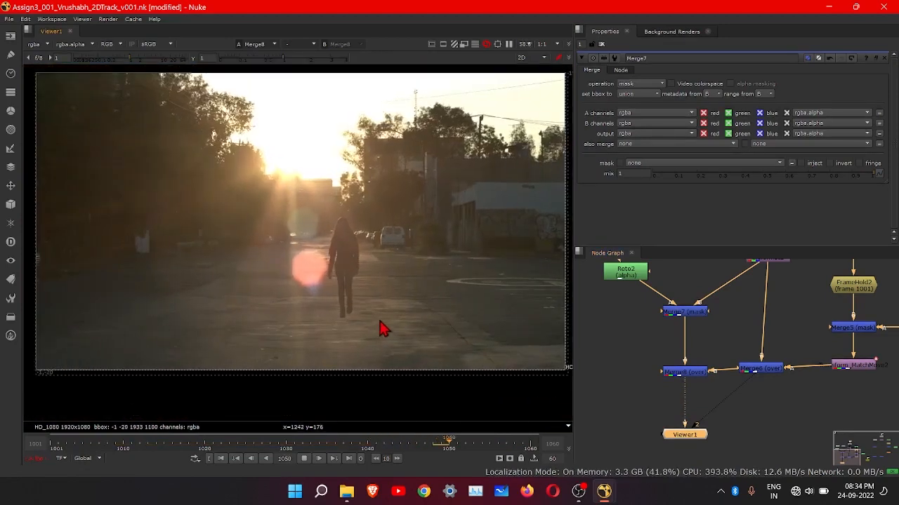
scroll(629, 375, "down", 3)
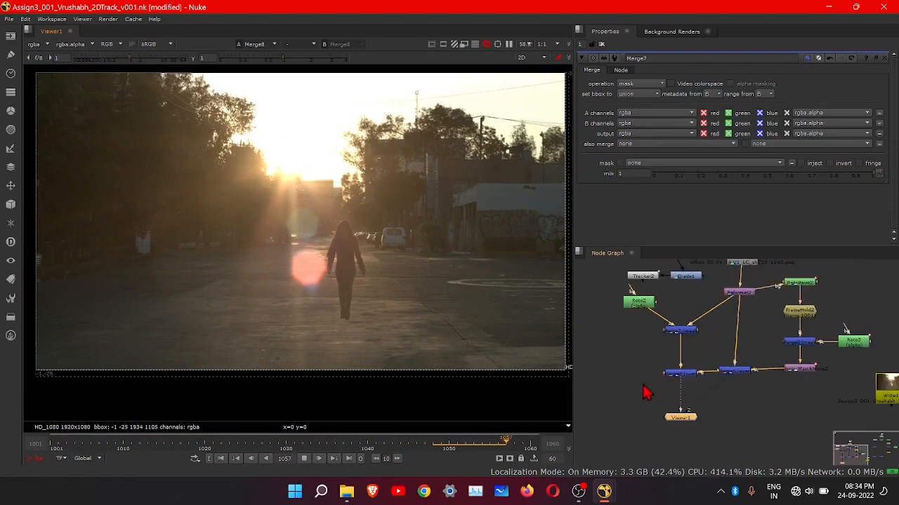
Step: Disconnect Viewer1's second input from Merge6, leaving only the connection to Merge8
scroll(644, 382, "up", 1)
scroll(652, 389, "up", 2)
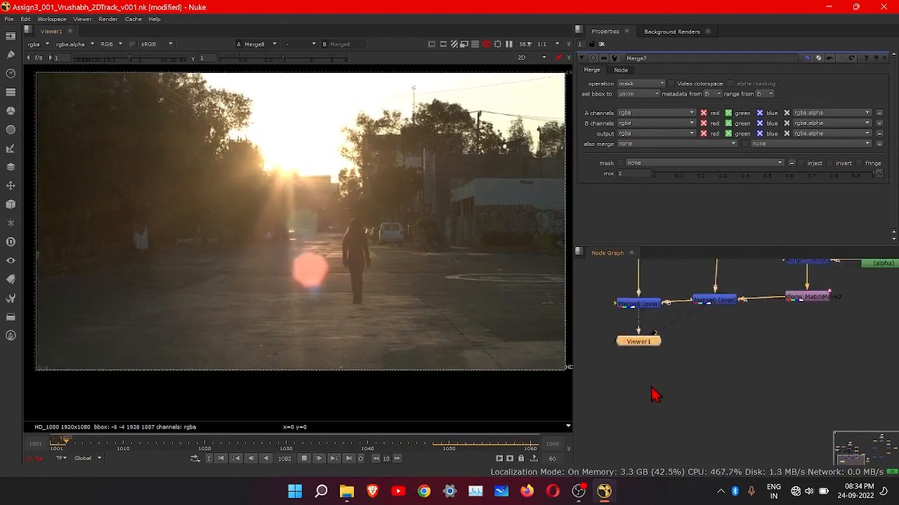
middle_click_drag(665, 362, 671, 386)
left_click(694, 363)
left_click_drag(663, 365, 702, 366)
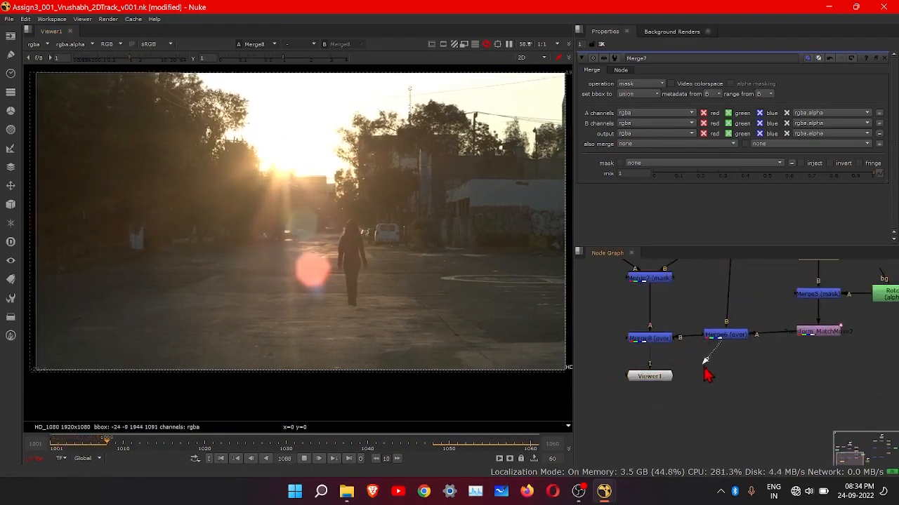
Step: Add a Write node fed by Merge8 and place it beside Viewer1 in the node graph
scroll(665, 379, "down", 1)
middle_click_drag(660, 401, 670, 391)
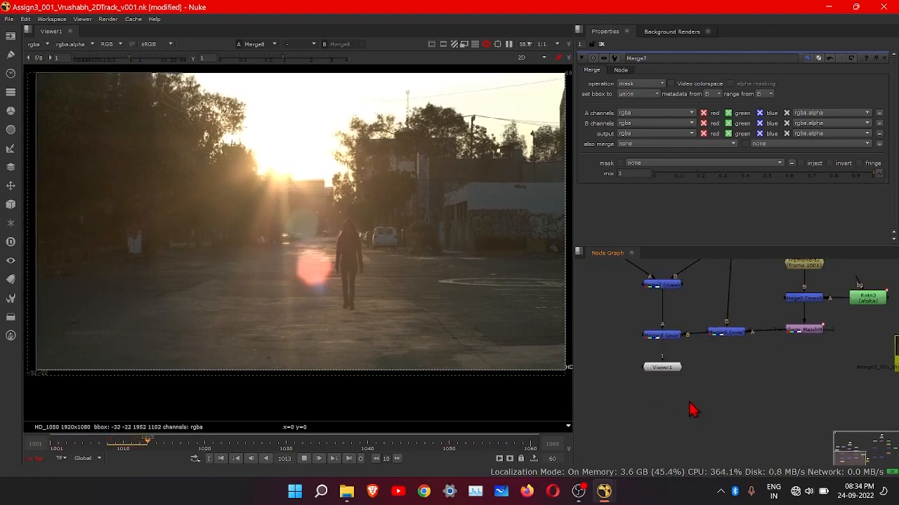
key("Tab")
type("write")
key("Return")
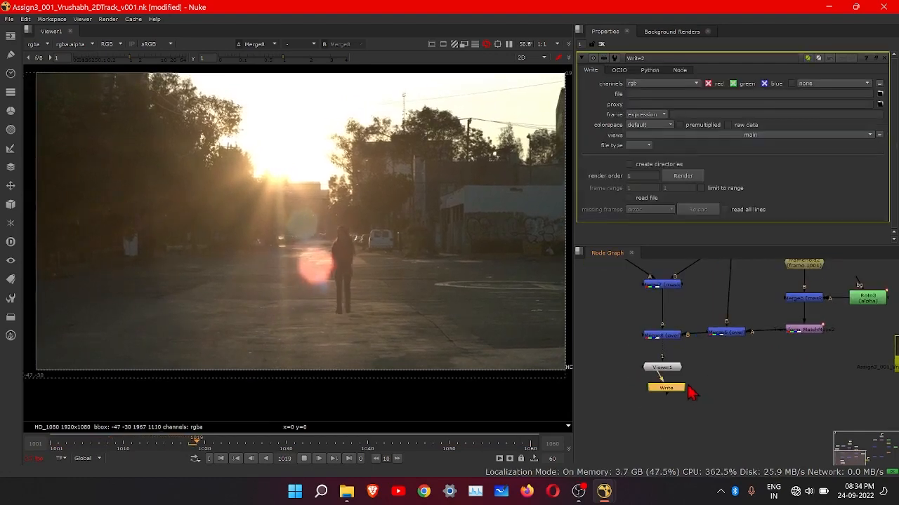
left_click_drag(674, 391, 664, 410)
left_click_drag(647, 333, 650, 335)
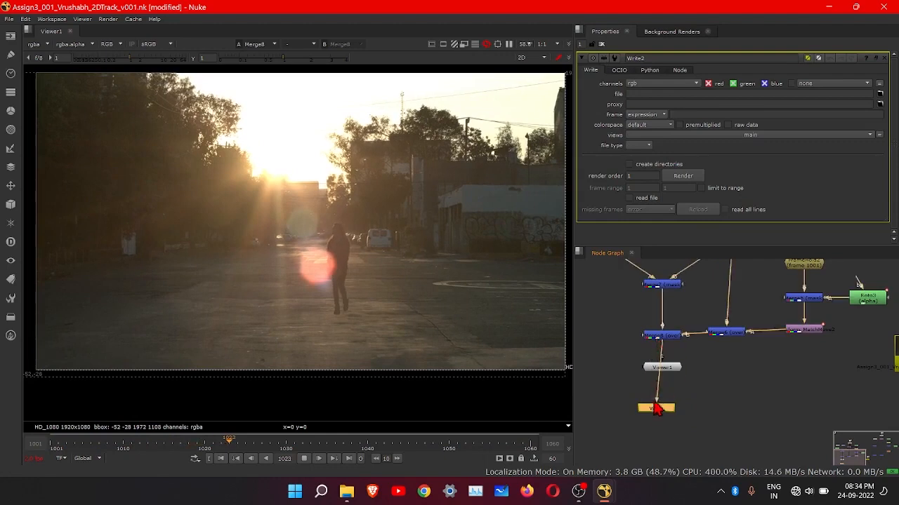
left_click_drag(655, 408, 622, 361)
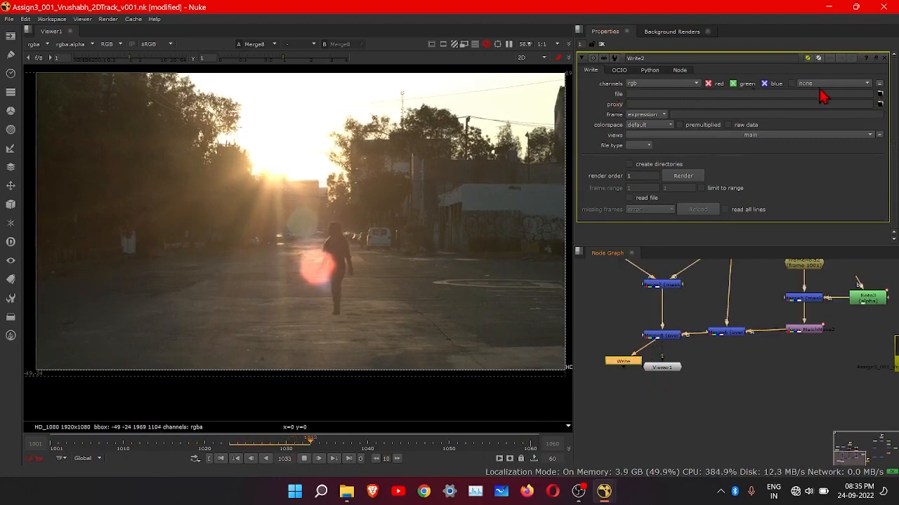
Step: Browse for Write2's output file location and create a folder named New Folder inside plate_01
left_click(879, 95)
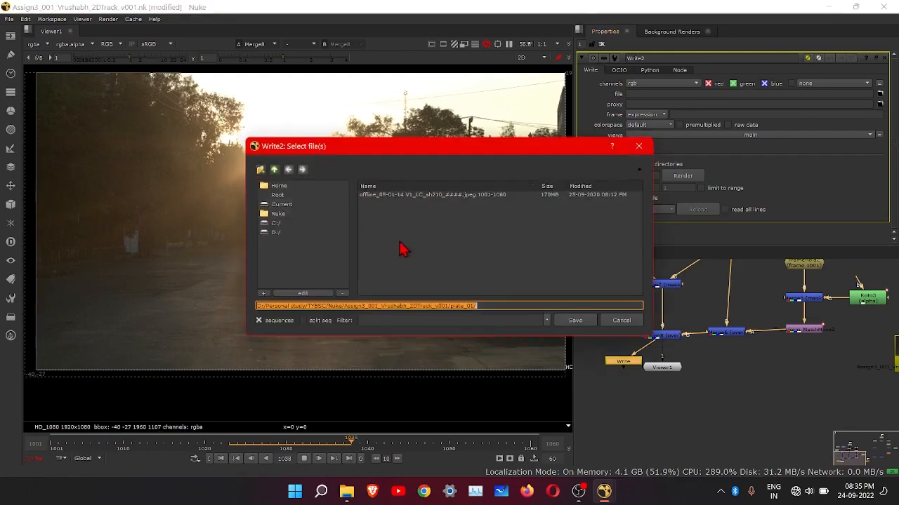
left_click(260, 170)
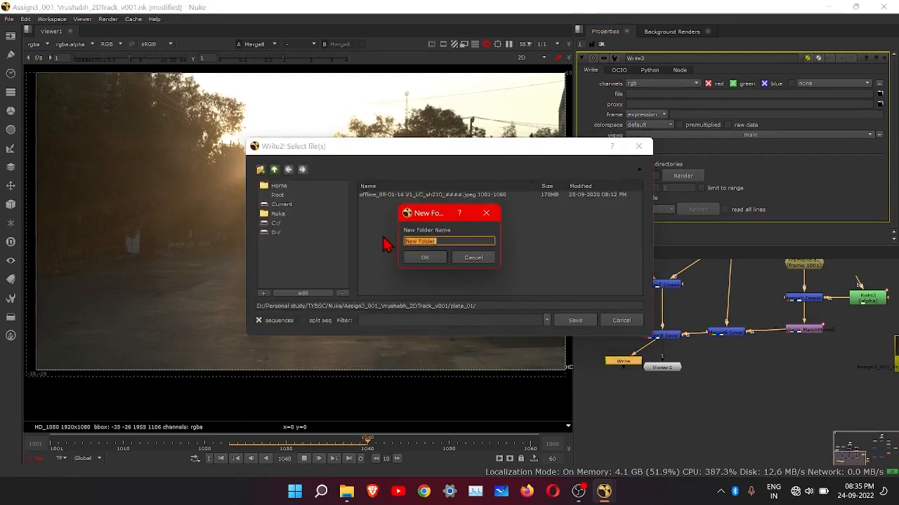
left_click(423, 258)
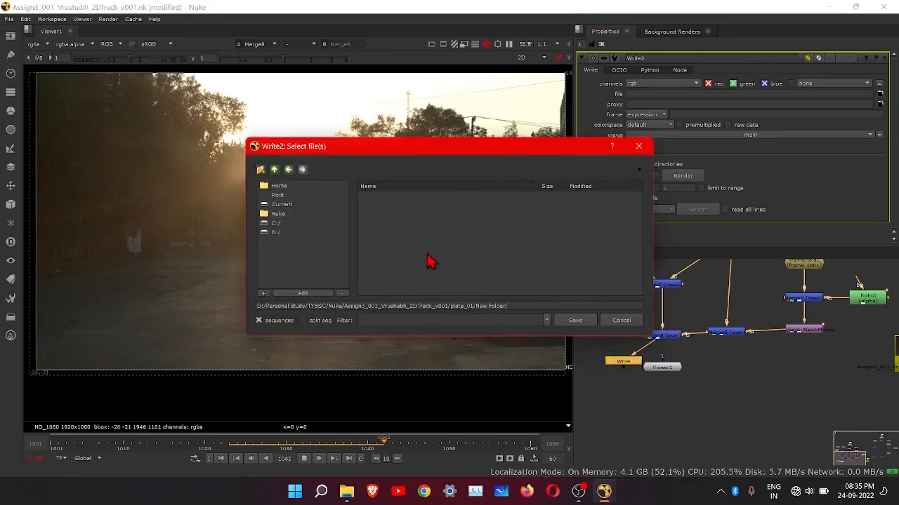
left_click(517, 304)
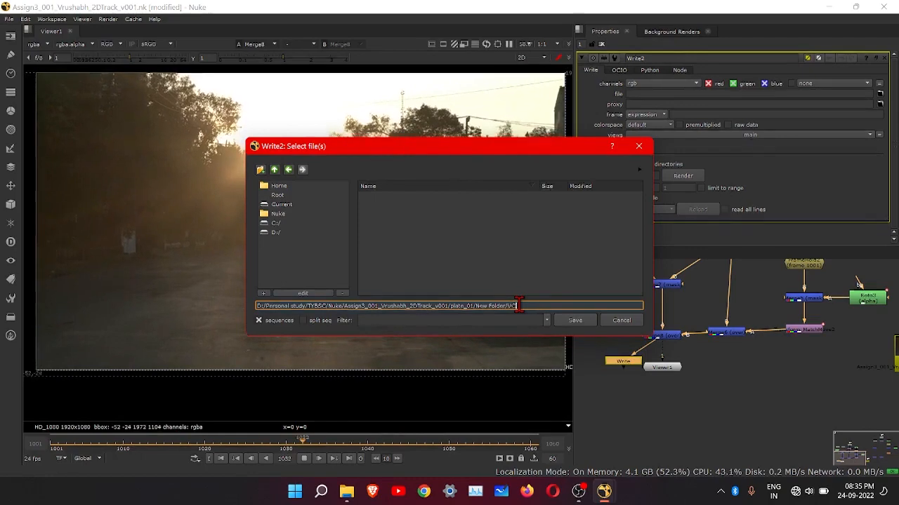
type("E_XC")
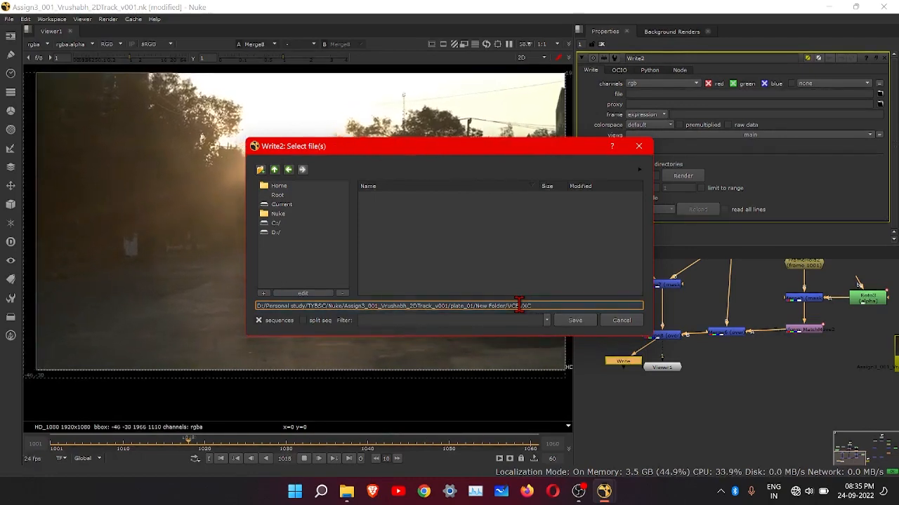
type("_")
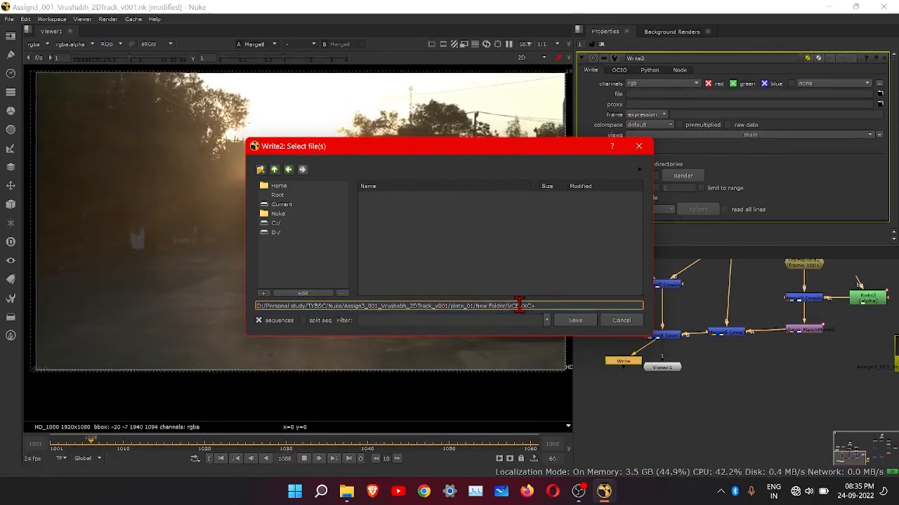
key("BackSpace")
type("+")
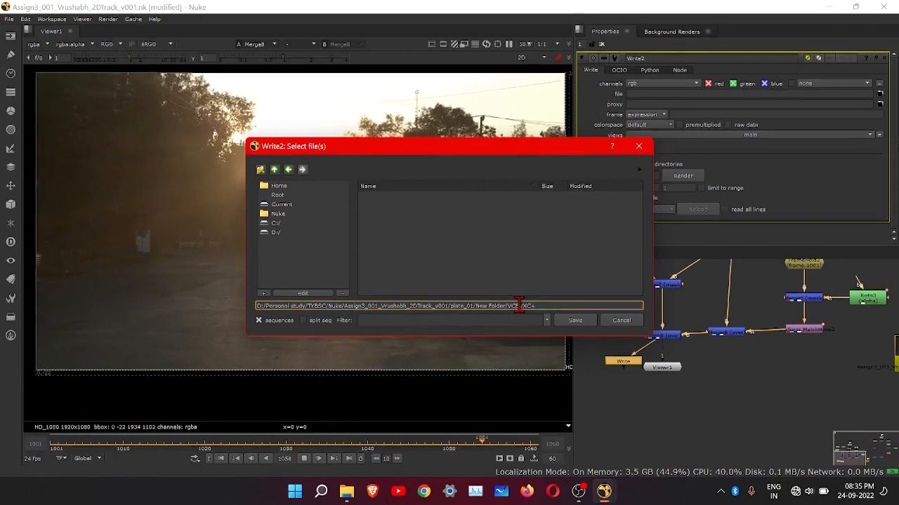
key("BackSpace")
type("_XZ")
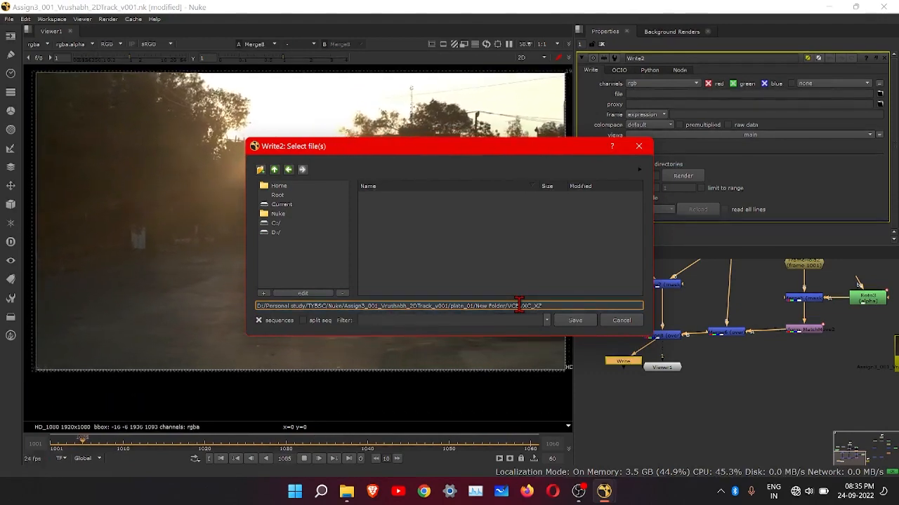
Step: Save Write2's output path with the file name ROTO.#### and set the file type to png
key("XF86MonBrightnessUp")
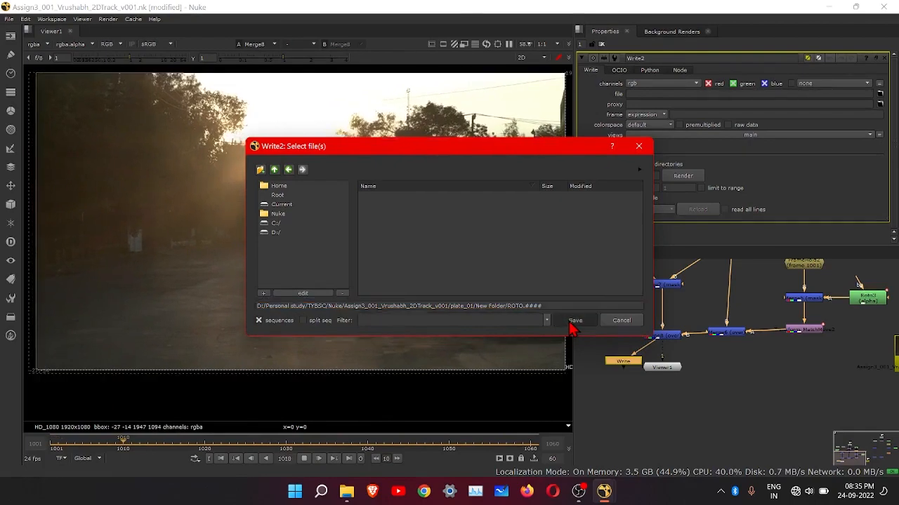
left_click(575, 321)
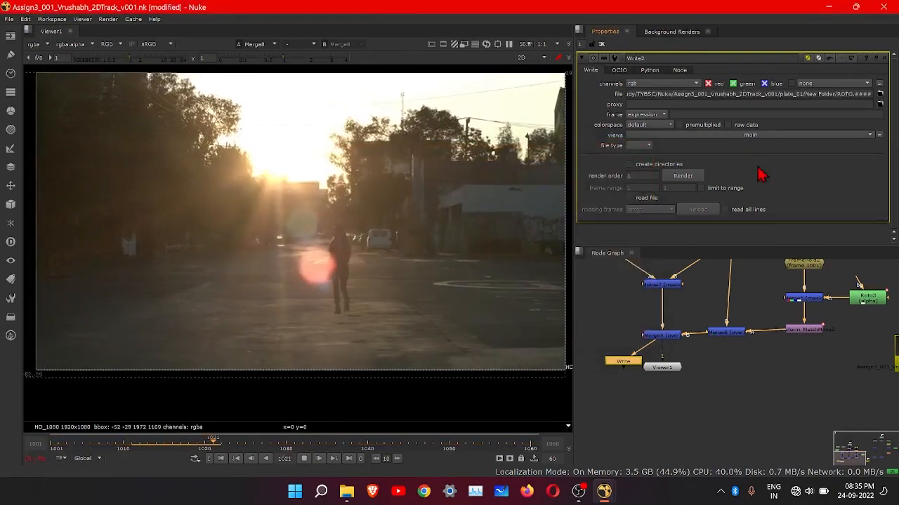
left_click(642, 145)
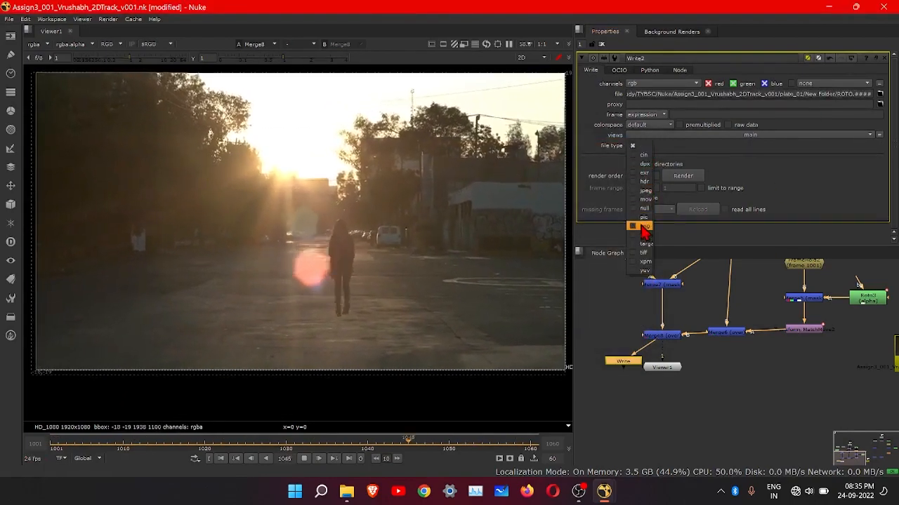
left_click(644, 218)
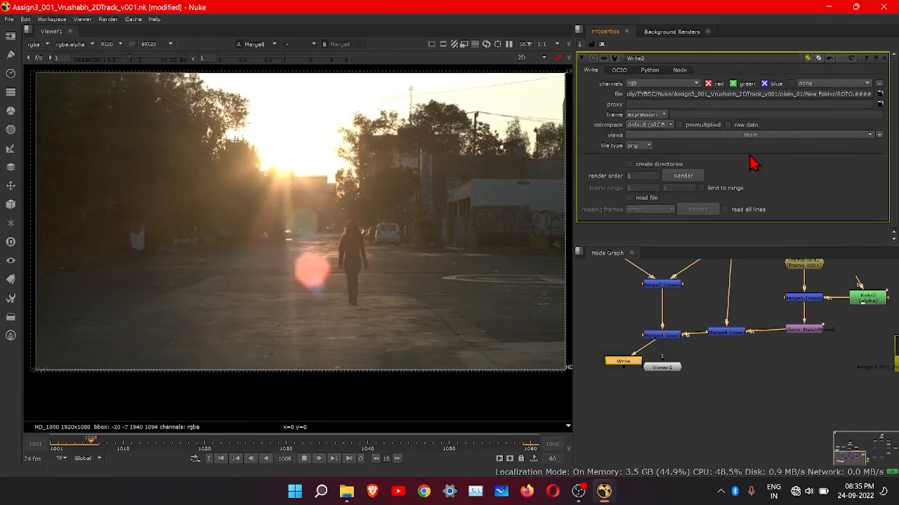
Step: Add the .PNG extension to Write2's output file name so it reads ROTO.####.PNG
left_click(880, 94)
left_click(551, 306)
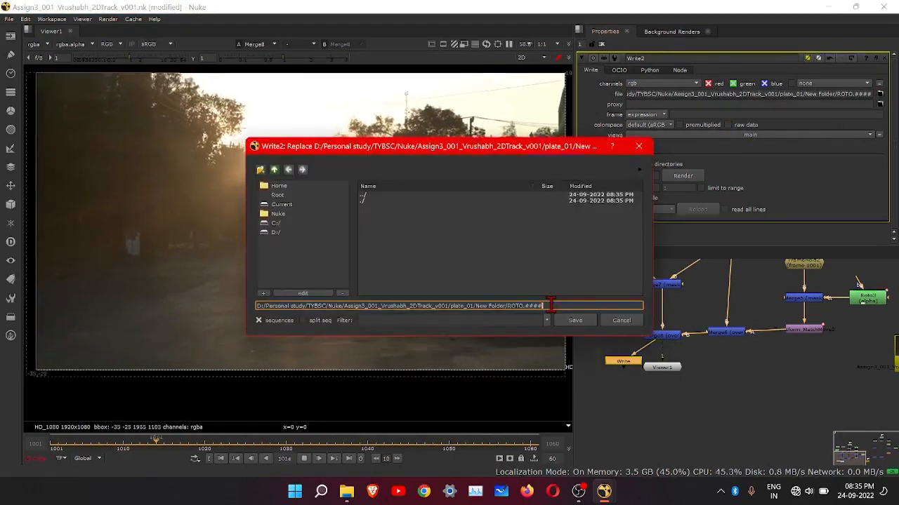
type(".pn")
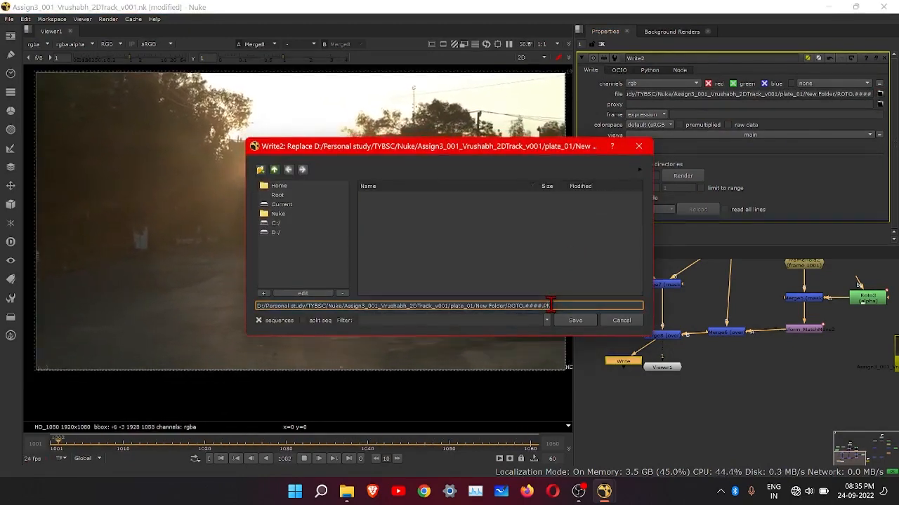
type("G")
left_click(576, 321)
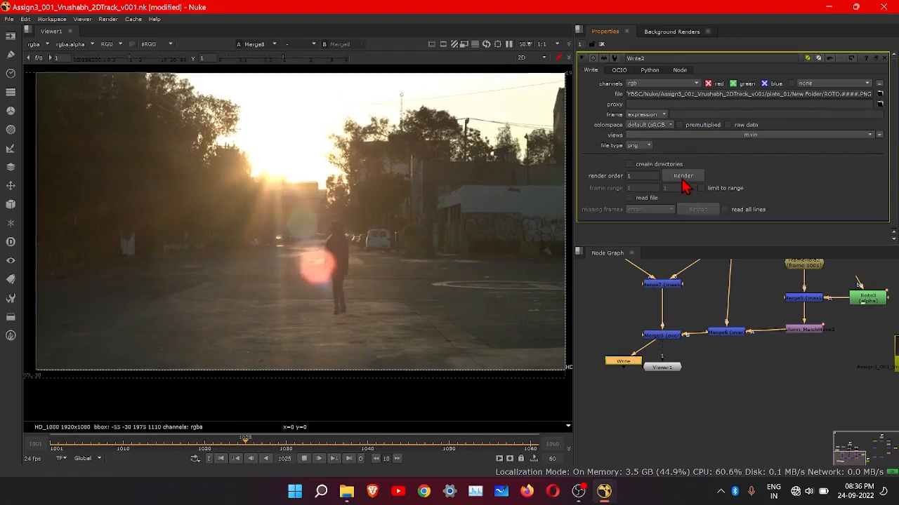
Step: Render Write2 over the input frame range 1001-1060 and look over the node graph while it renders
left_click(683, 180)
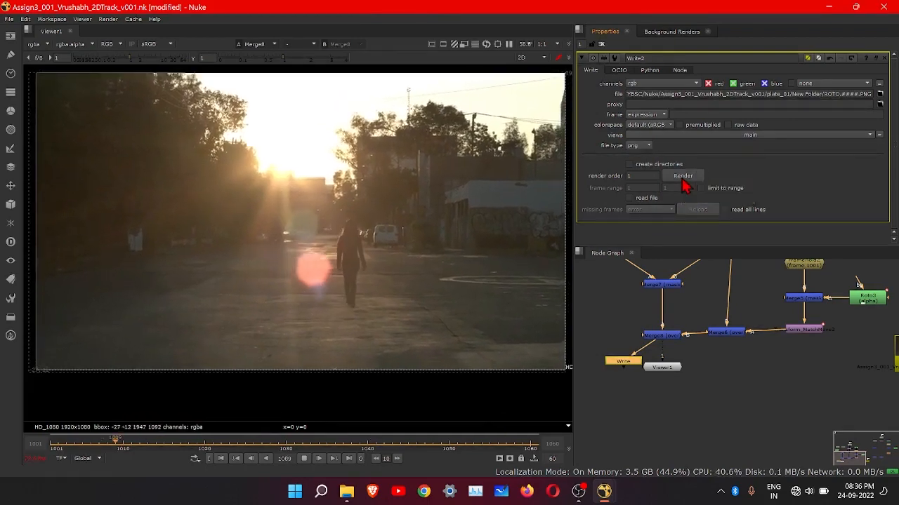
left_click_drag(487, 218, 454, 218)
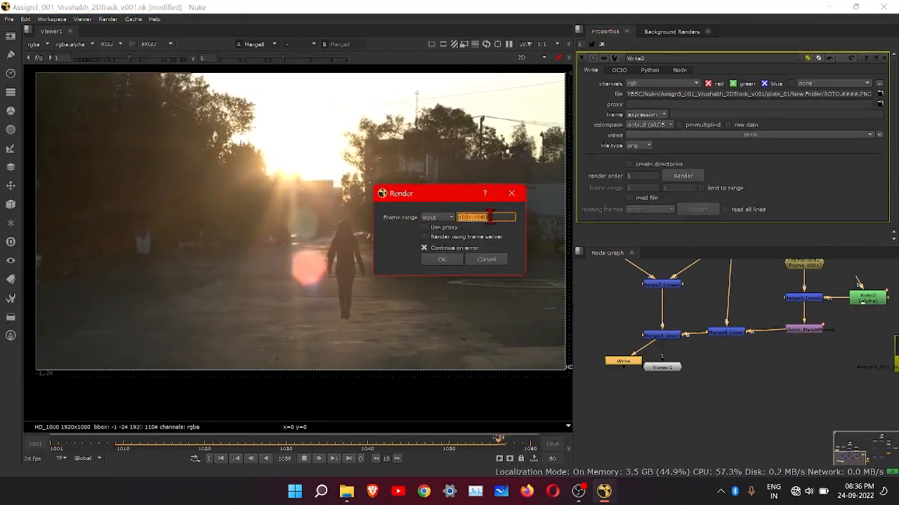
left_click(441, 259)
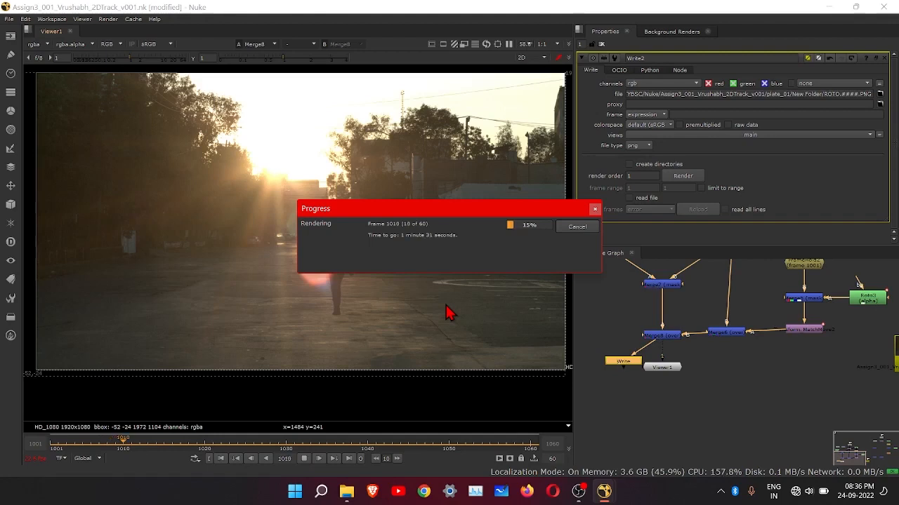
scroll(833, 302, "down", 3)
middle_click_drag(781, 346, 692, 394)
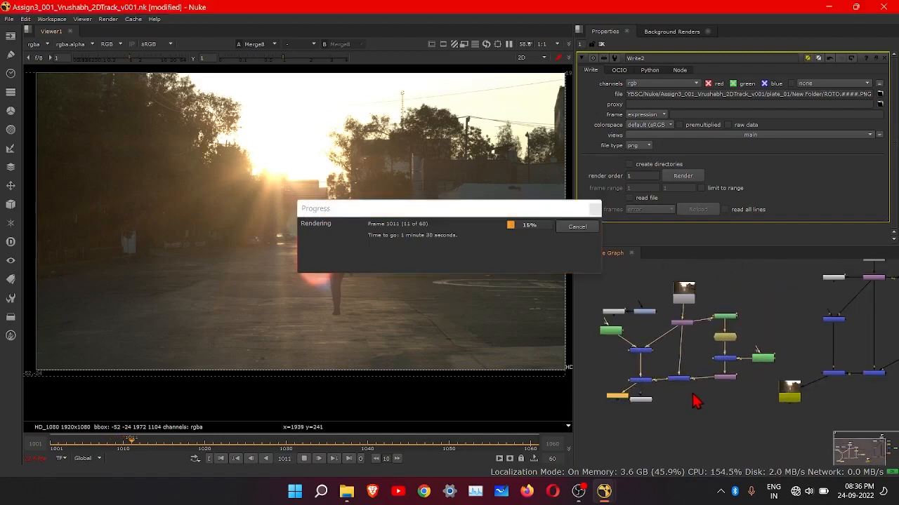
Step: Straighten the node graph by lining up Merge6 under Reformat2 and Merge7, Roto2, Merge8 and Viewer1 in the roto branch
scroll(656, 373, "up", 3)
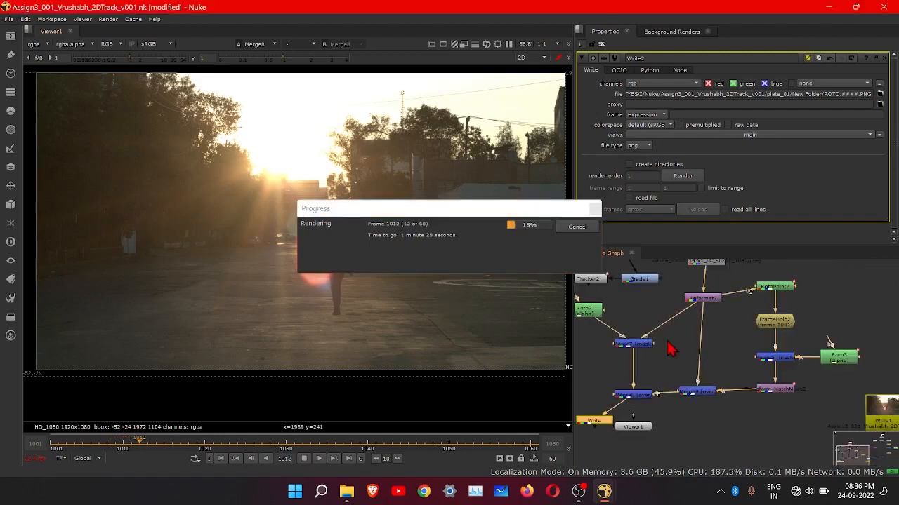
left_click_drag(699, 397, 704, 397)
left_click_drag(629, 346, 638, 335)
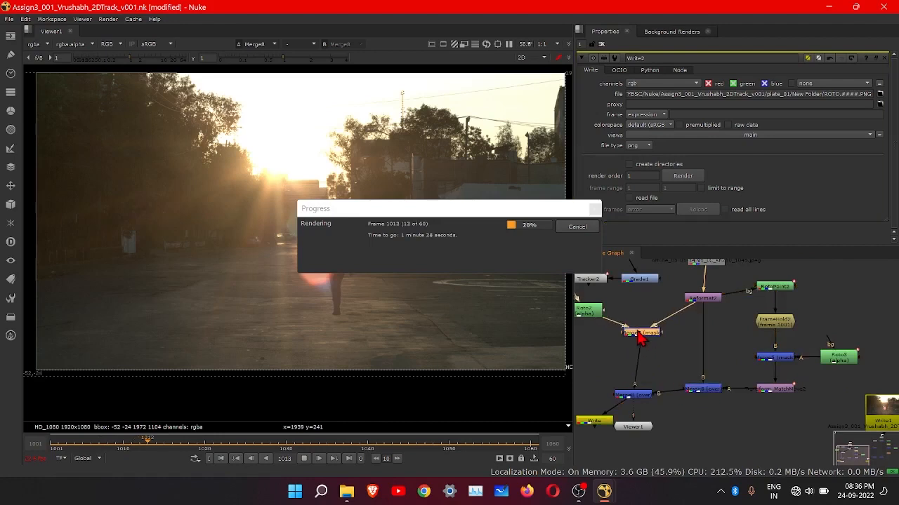
left_click_drag(598, 311, 618, 306)
left_click_drag(637, 395, 646, 394)
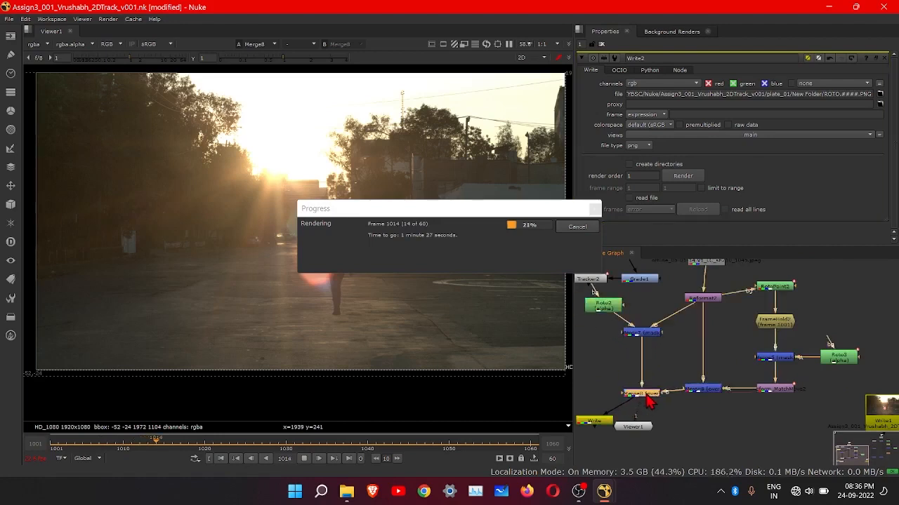
left_click_drag(634, 429, 602, 433)
Step: Align Reformat2 beneath Read2 and level with RotoPaint2, and look over the project's frame range and full size format settings
middle_click_drag(681, 355, 658, 415)
scroll(693, 306, "up", 3)
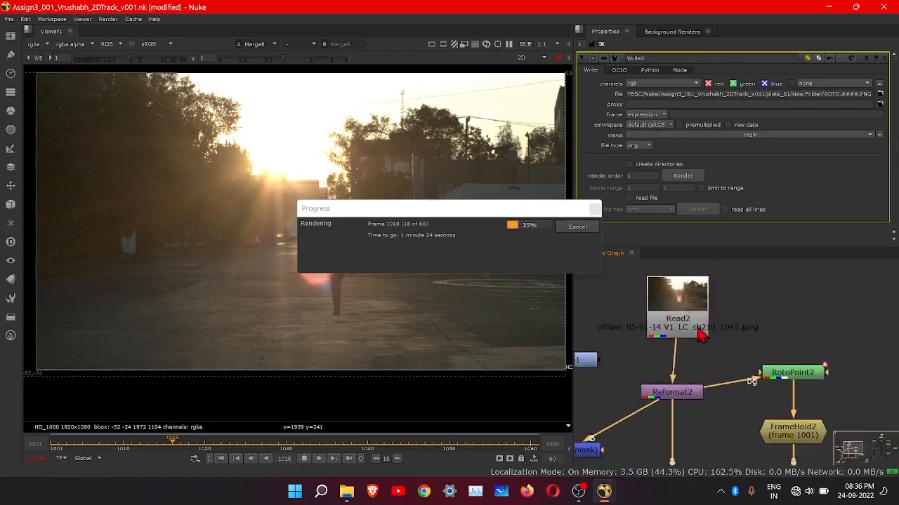
left_click_drag(687, 393, 692, 384)
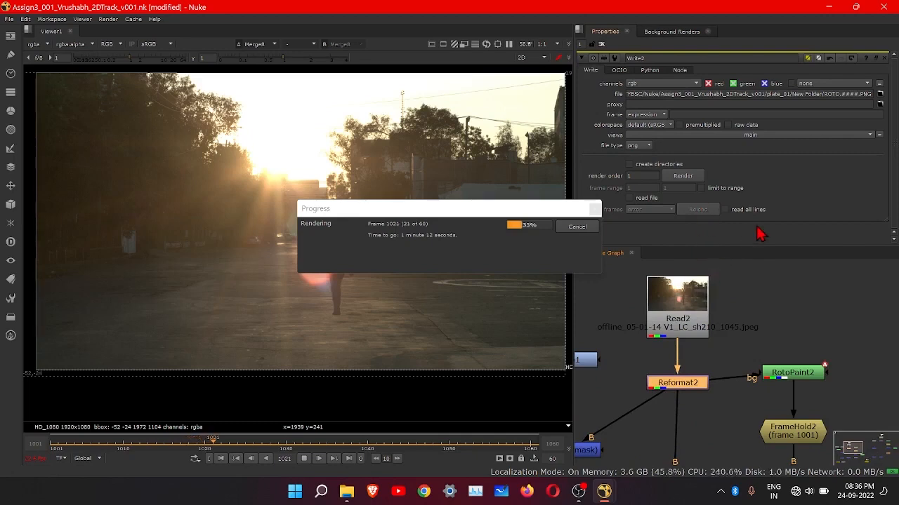
key("s")
scroll(677, 225, "down", 6)
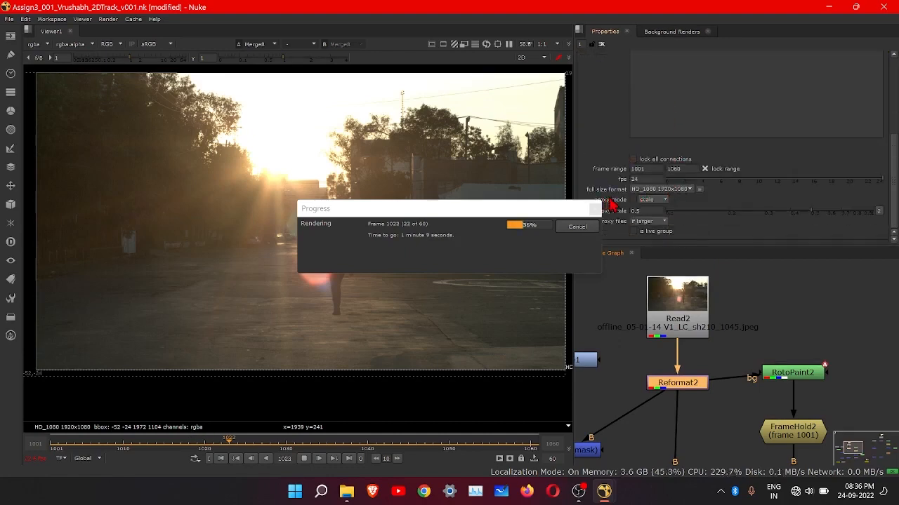
middle_click_drag(681, 383, 688, 357)
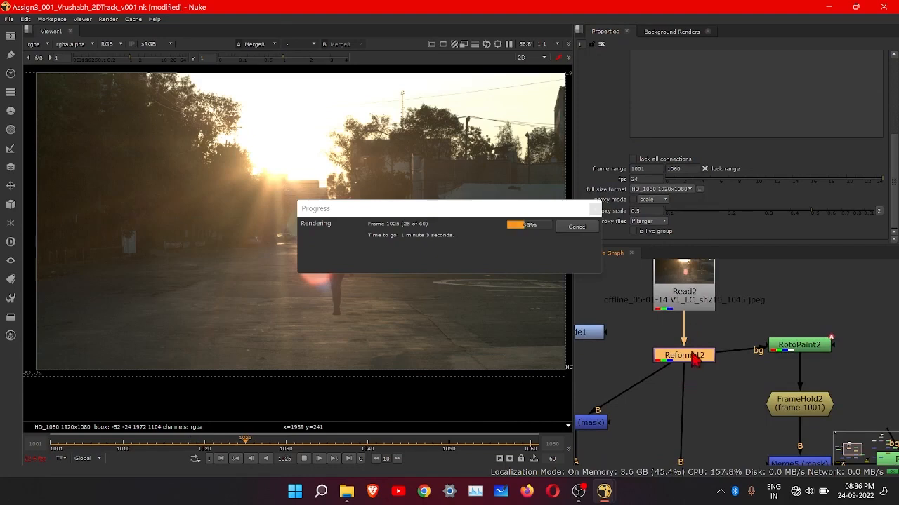
left_click_drag(693, 357, 695, 346)
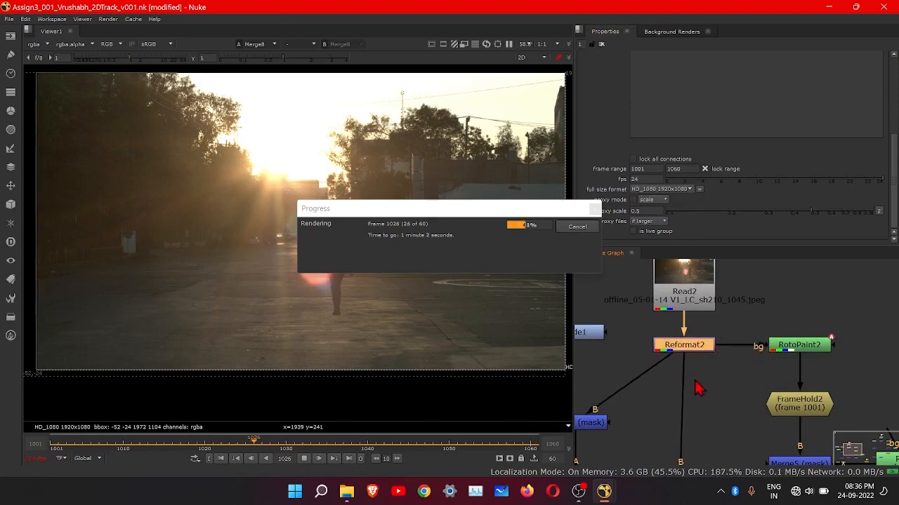
Step: Review the properties of RotoPaint2, FrameHold2, Merge5 and Roto3 in turn along the clean-up branch
double_click(791, 348)
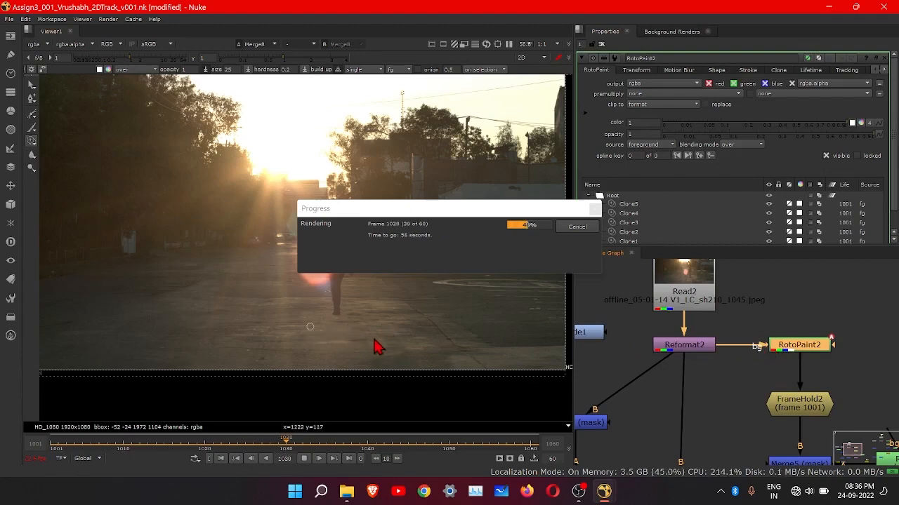
middle_click_drag(718, 397, 716, 334)
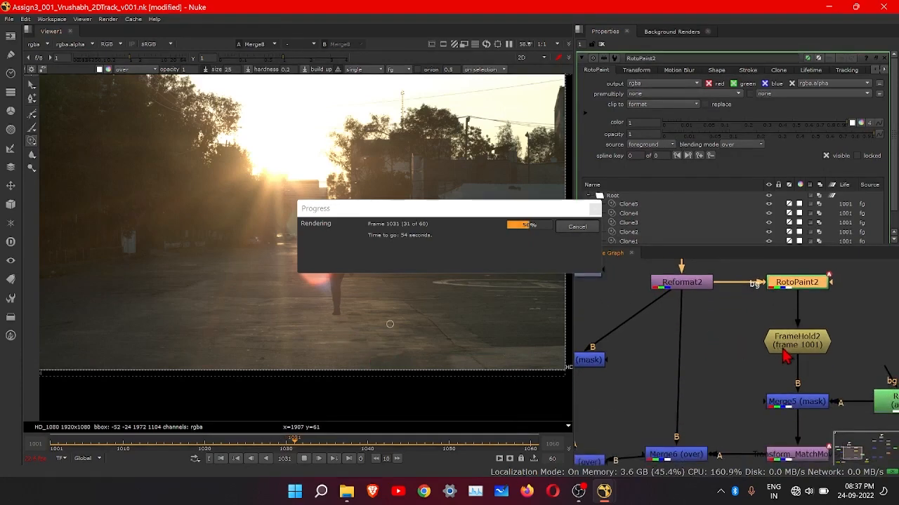
double_click(786, 356)
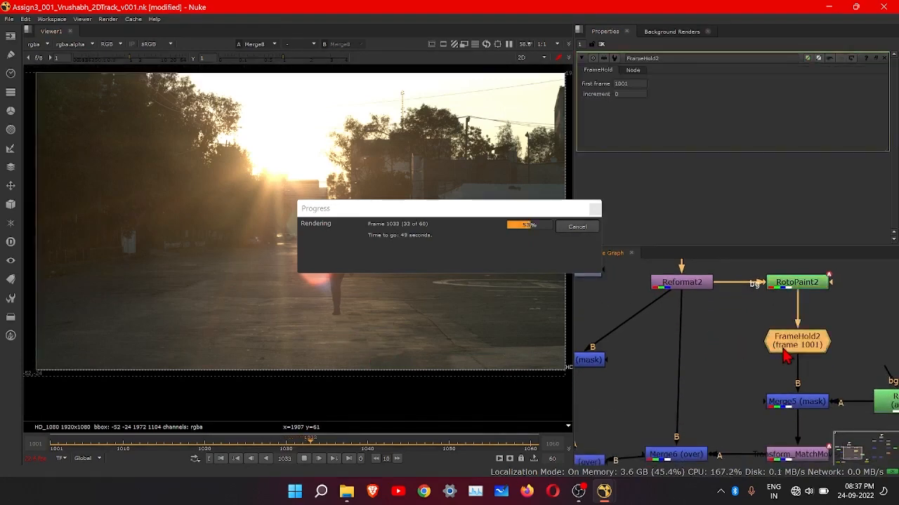
middle_click_drag(786, 415, 784, 378)
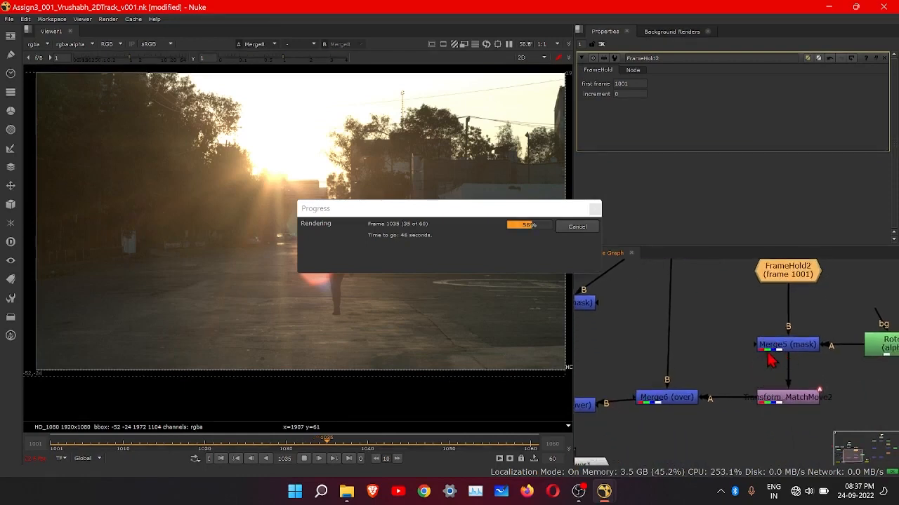
double_click(781, 347)
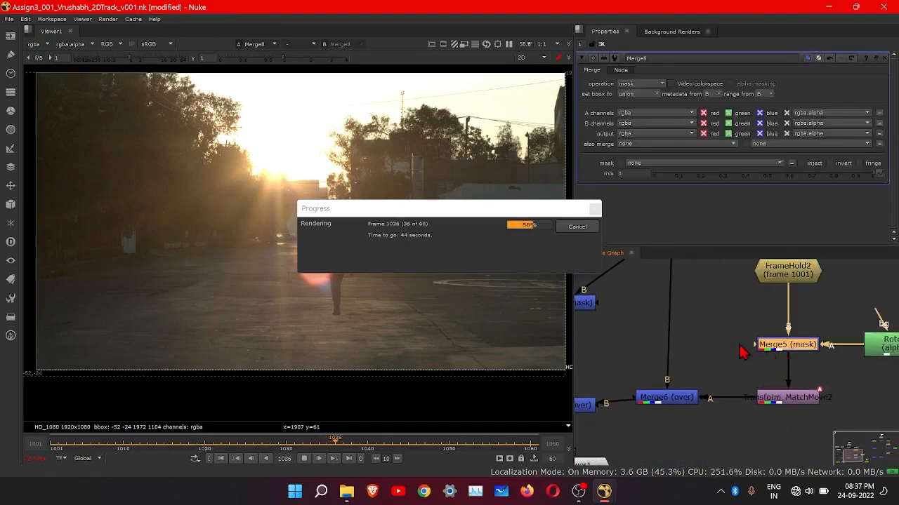
middle_click_drag(695, 350, 665, 367)
scroll(710, 372, "down", 2)
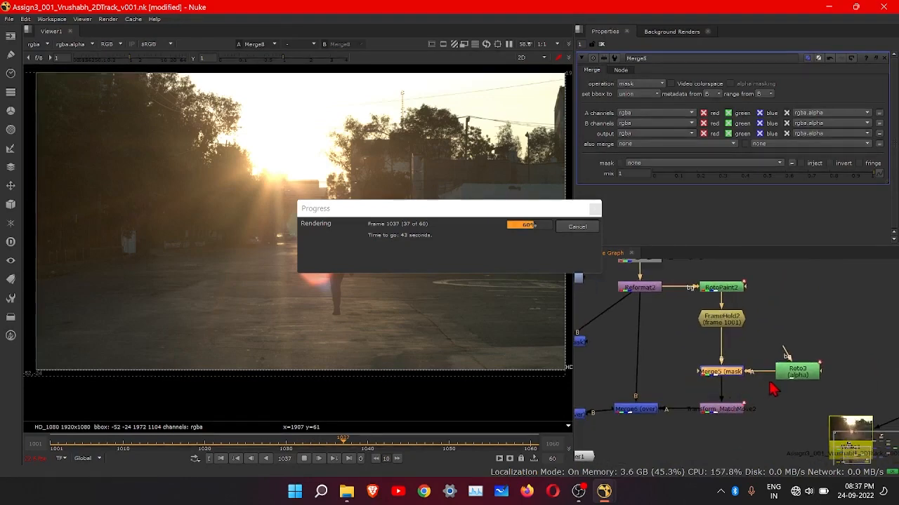
double_click(792, 376)
scroll(723, 383, "up", 2)
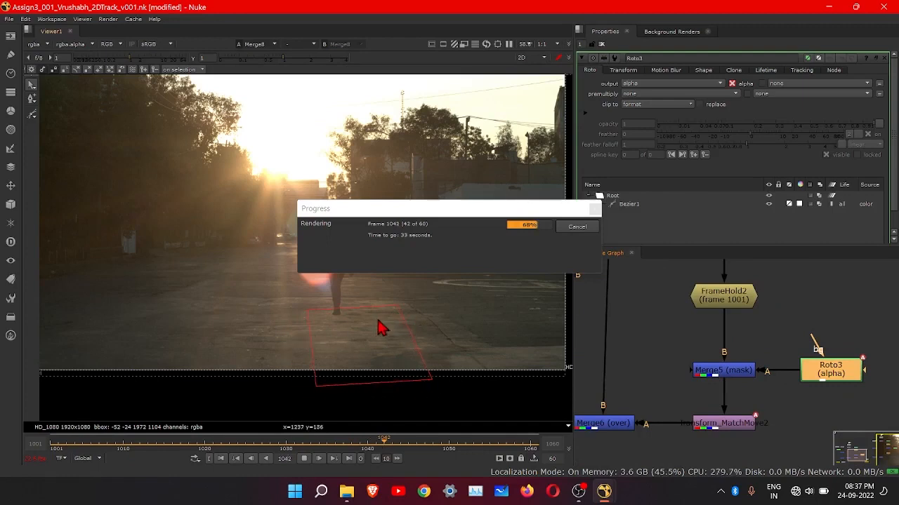
Step: Connect the viewer to Merge5 and to Transform_MatchMove2 to compare the masked patch before and after the match-move
left_click(751, 375)
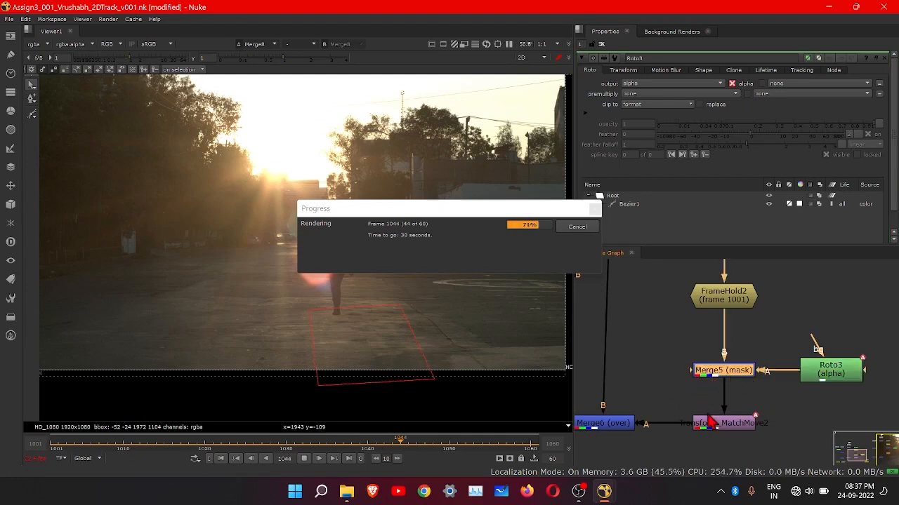
key("1")
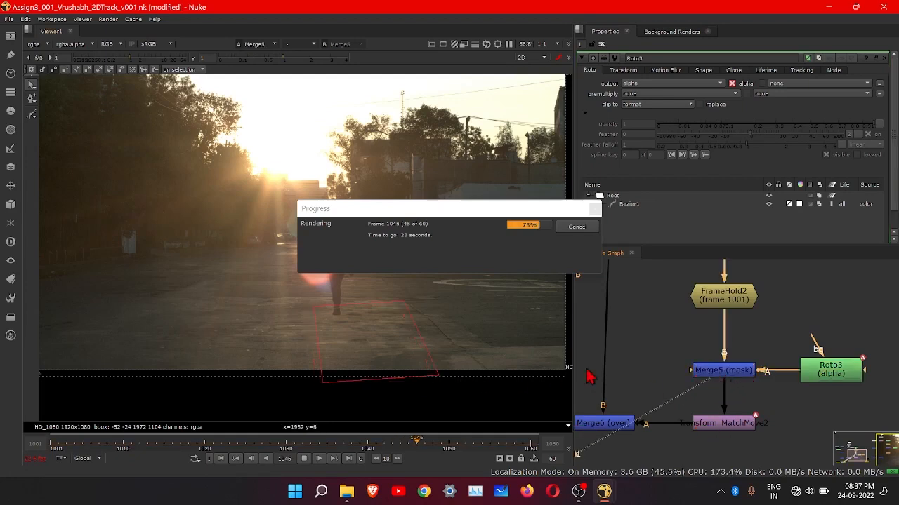
scroll(710, 392, "down", 5)
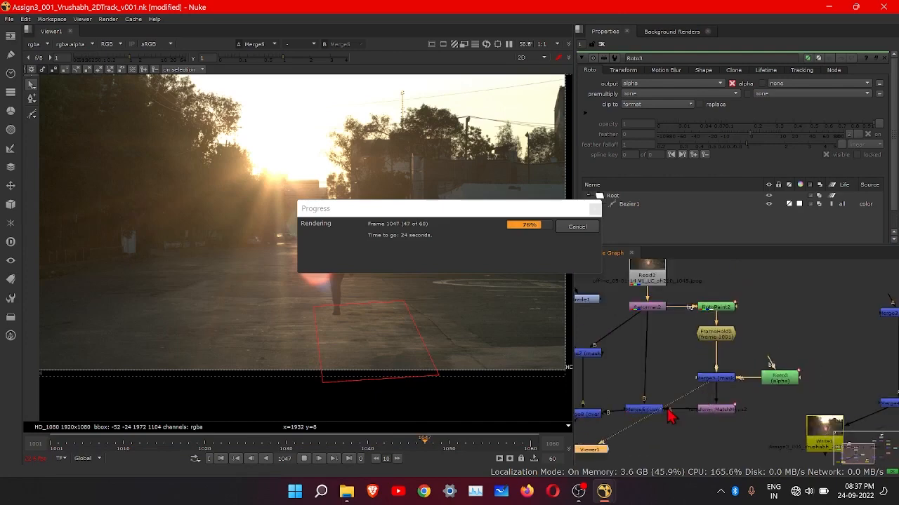
scroll(734, 365, "up", 5)
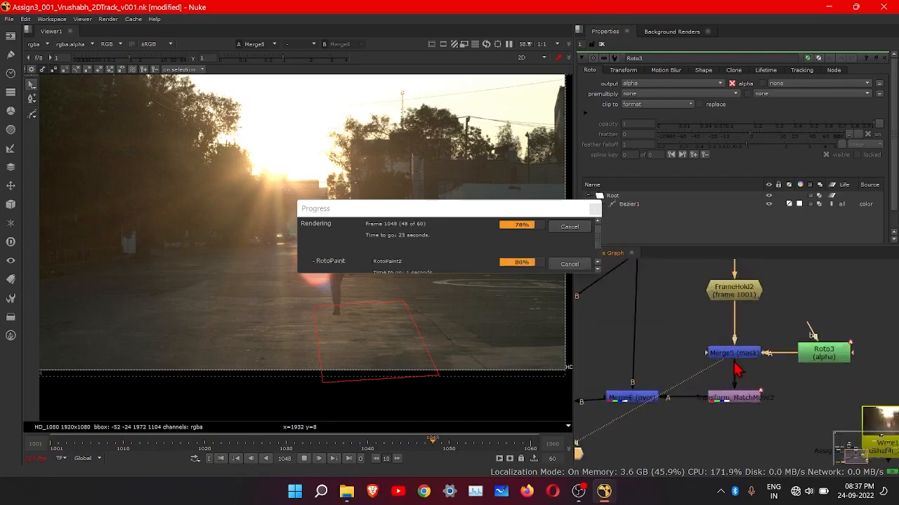
left_click(732, 397)
key("1")
left_click(736, 356)
key("1")
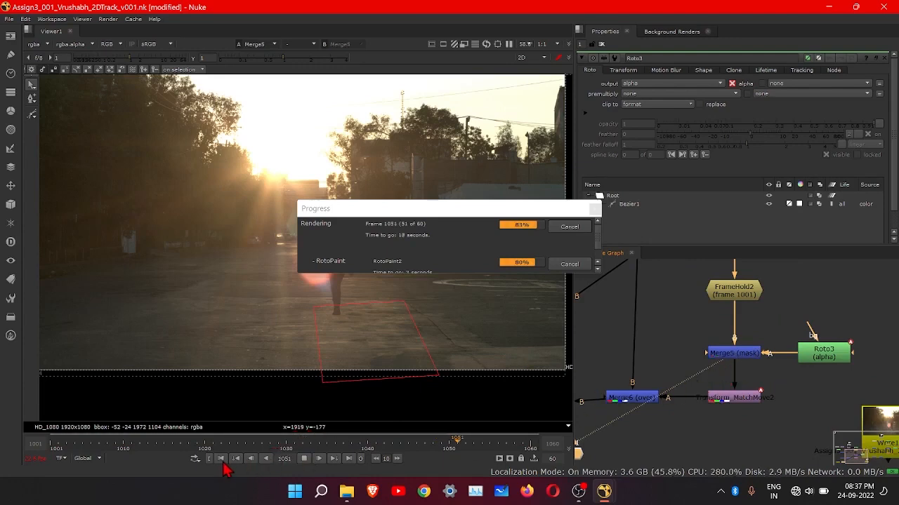
left_click(726, 400)
key("1")
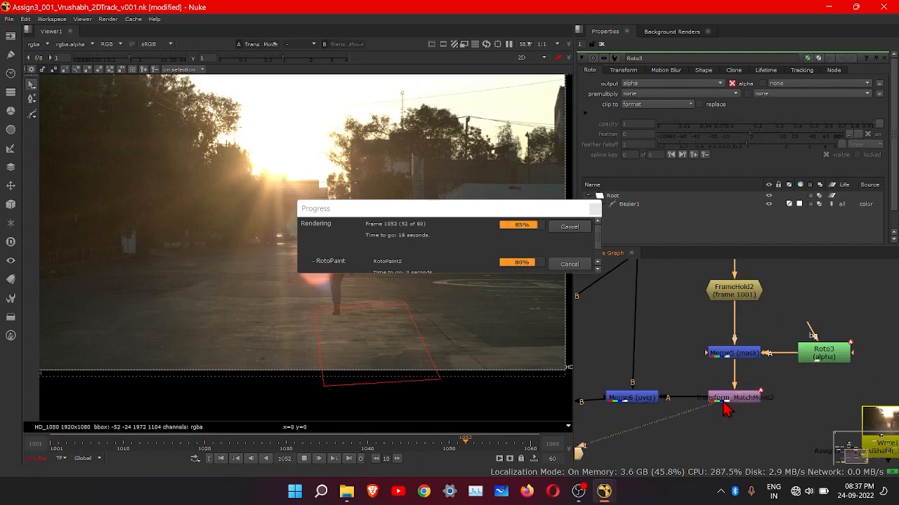
Step: Review Tracker2's two tracks and its Transform (match-move, baked) export option, stopping the viewer playback
scroll(744, 413, "down", 4)
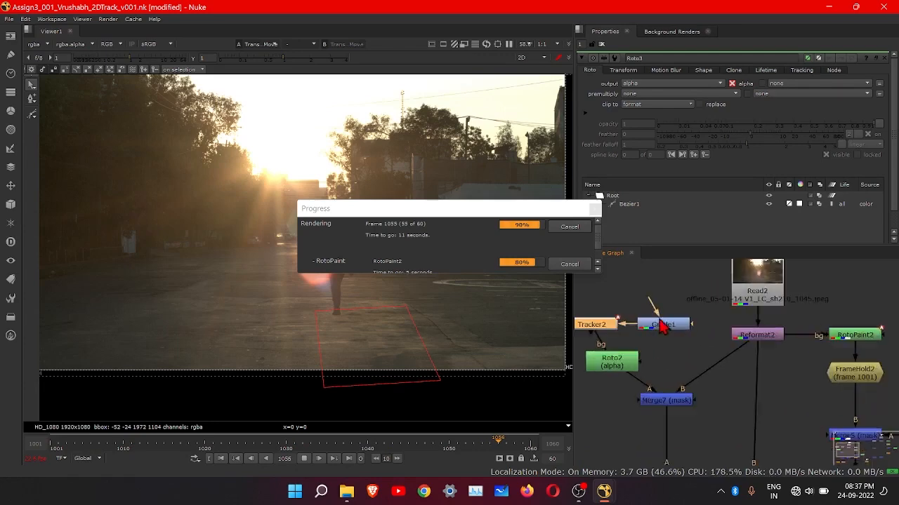
scroll(670, 328, "up", 3)
double_click(590, 324)
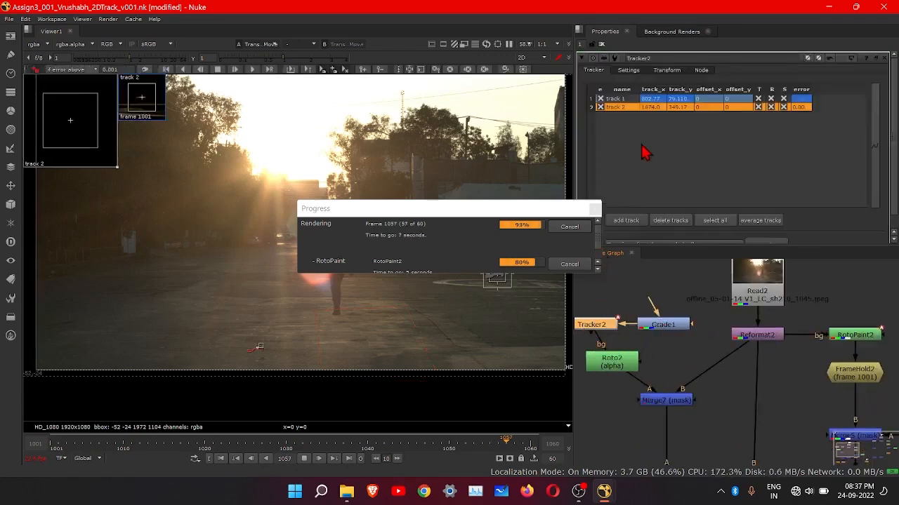
scroll(646, 151, "down", 1)
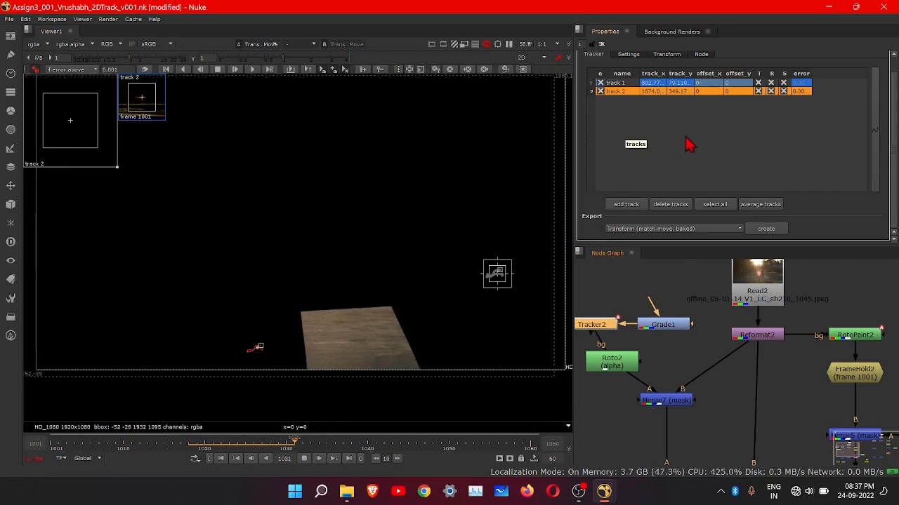
left_click(306, 460)
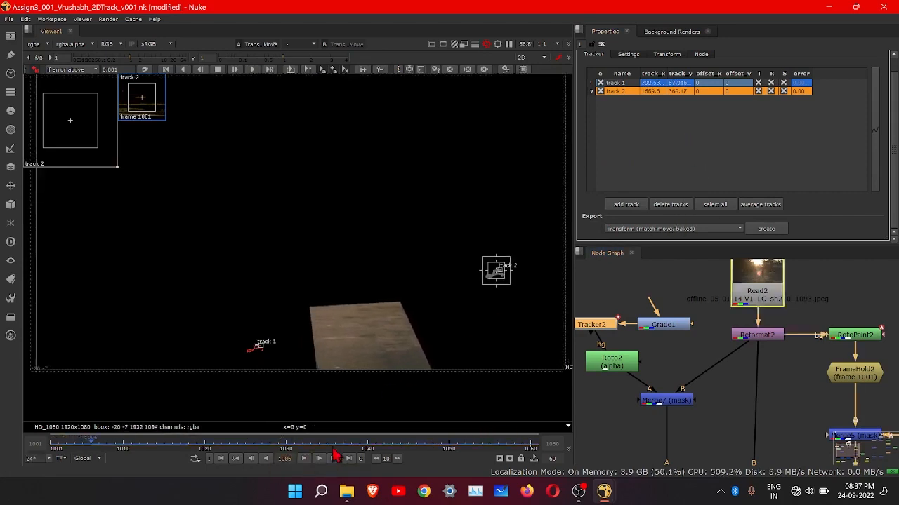
left_click(687, 230)
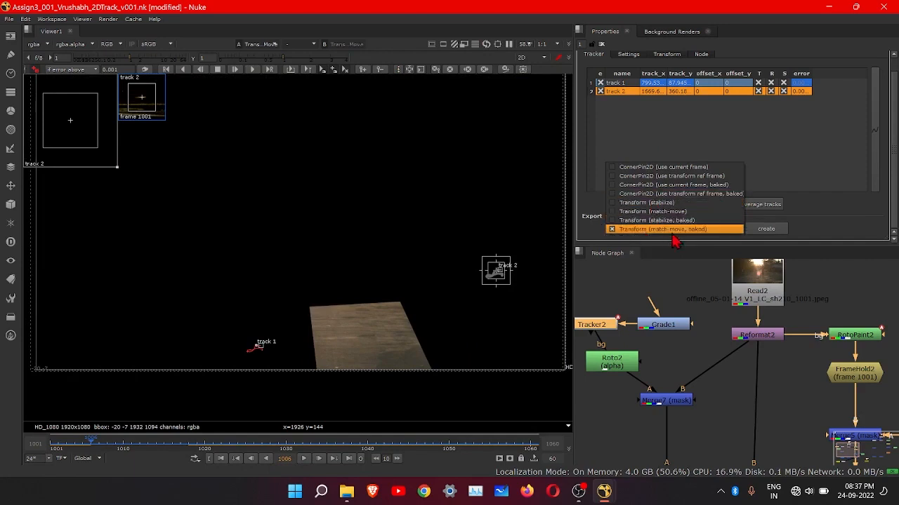
left_click(778, 233)
left_click(772, 232)
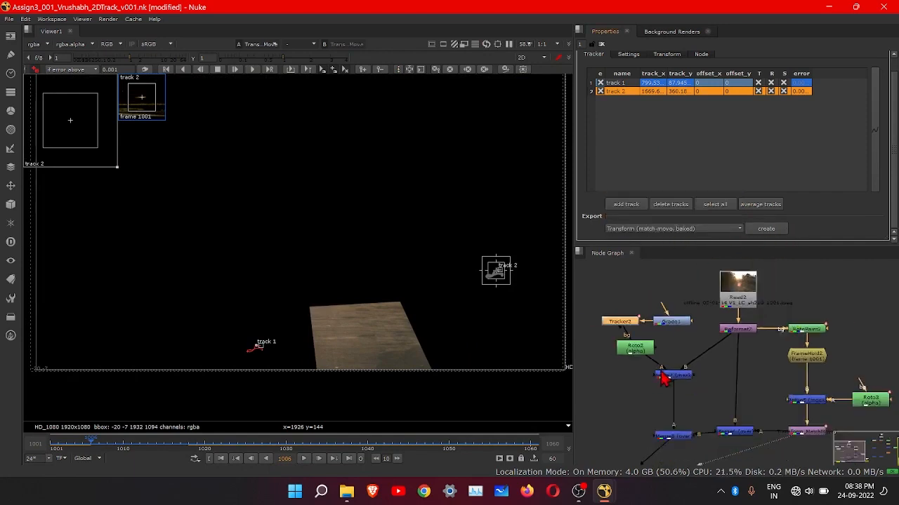
Step: View Merge6's output and play it, examining the patched ground around the walking woman's feet up close
scroll(797, 384, "up", 3)
left_click_drag(788, 375, 789, 372)
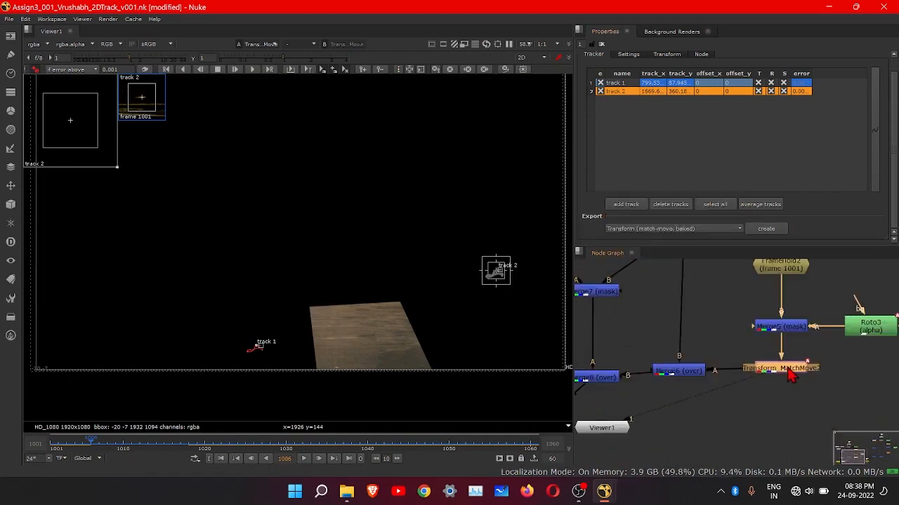
scroll(769, 385, "down", 4)
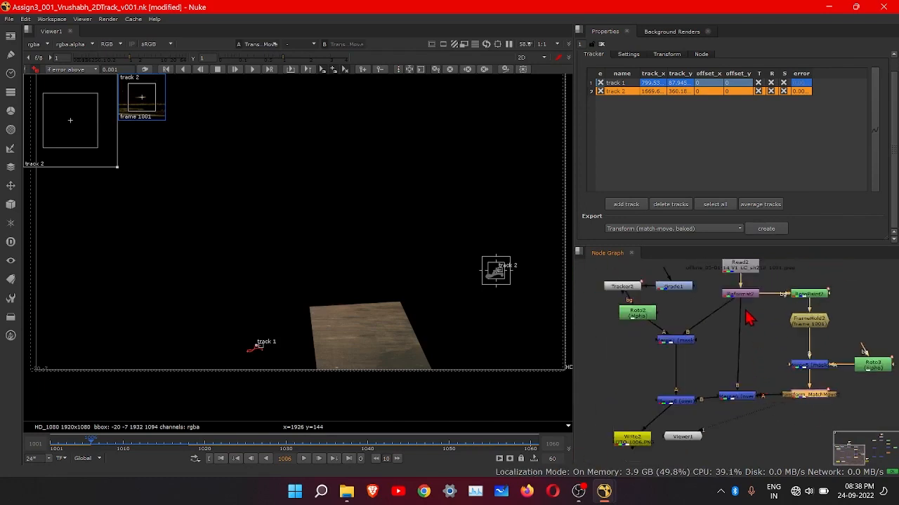
left_click_drag(738, 400, 744, 402)
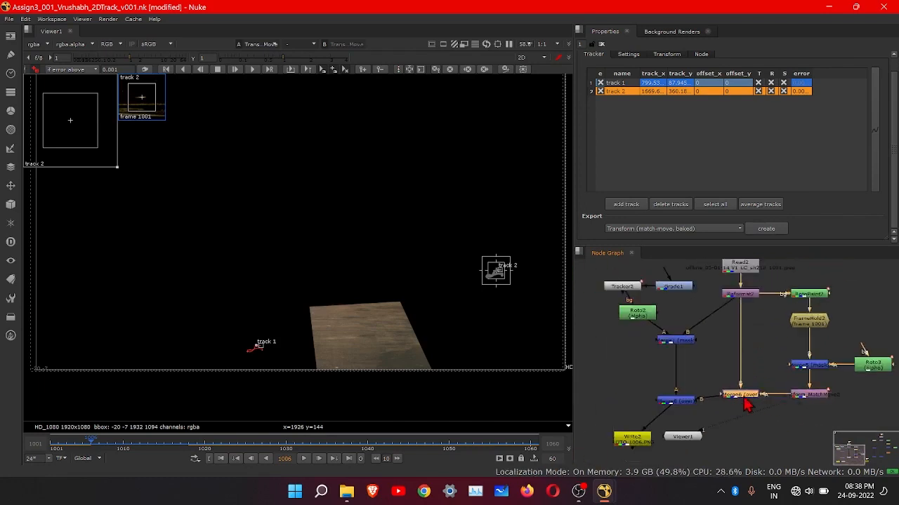
key("1")
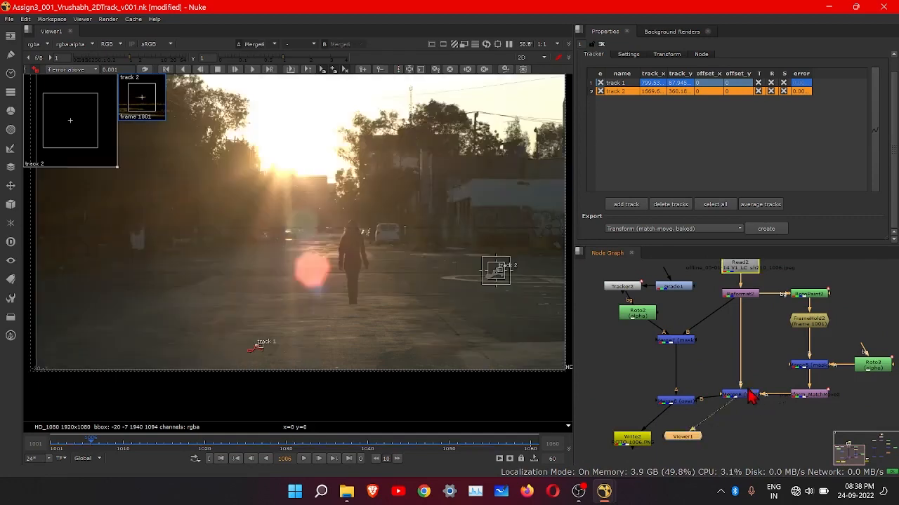
left_click(317, 459)
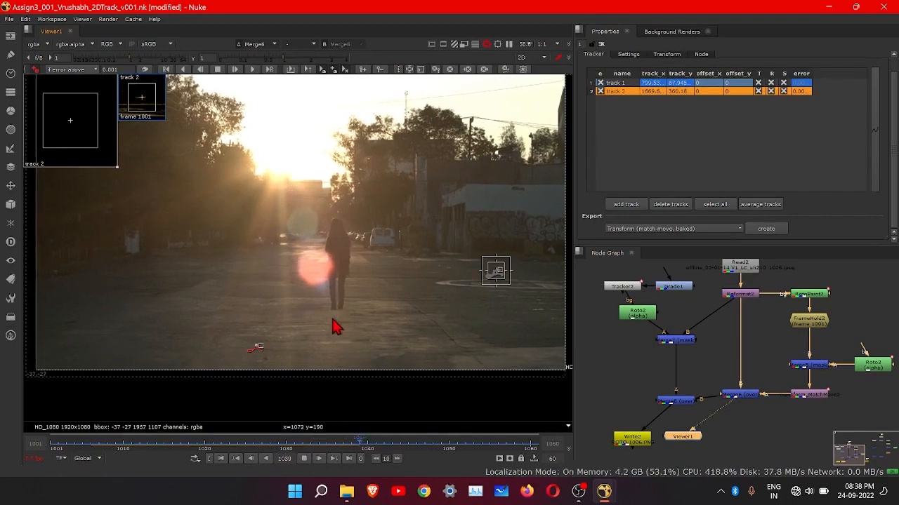
scroll(336, 317, "up", 3)
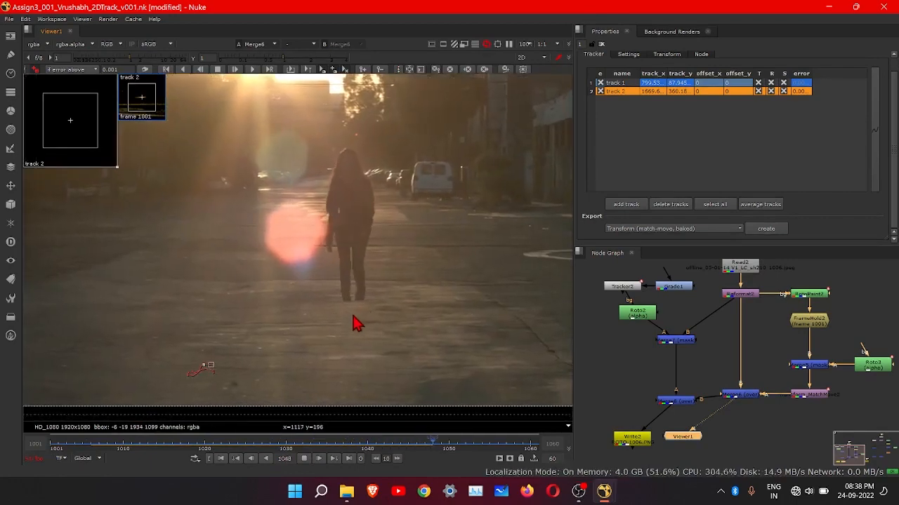
Step: Review the properties of Roto2 and Merge7, which mask the woman from the reformatted plate
scroll(631, 317, "up", 3)
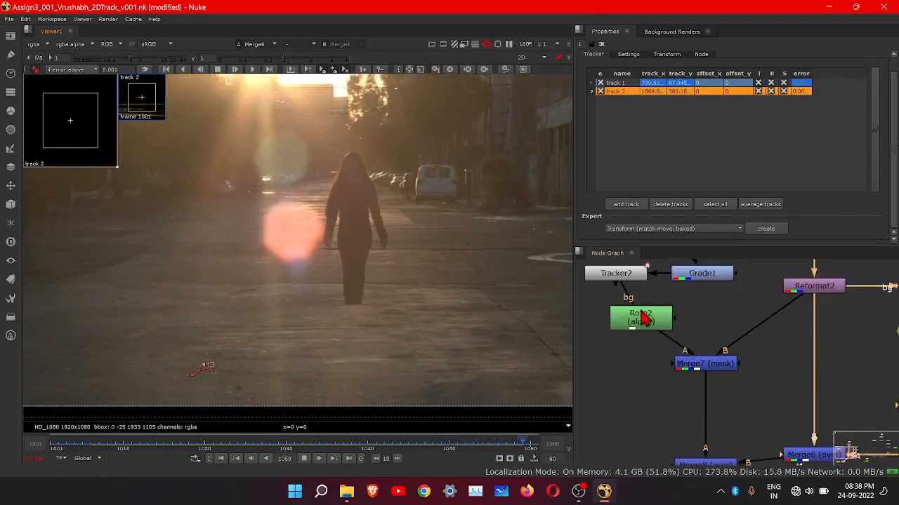
double_click(635, 329)
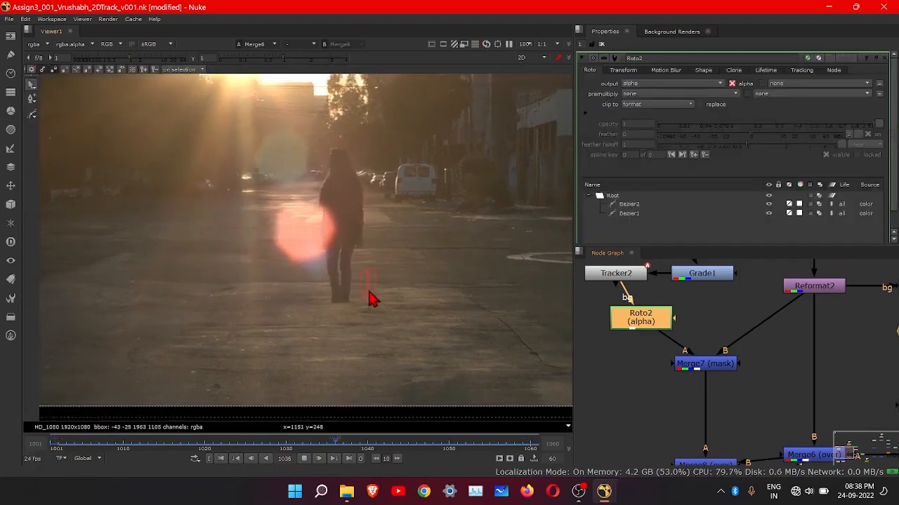
double_click(710, 374)
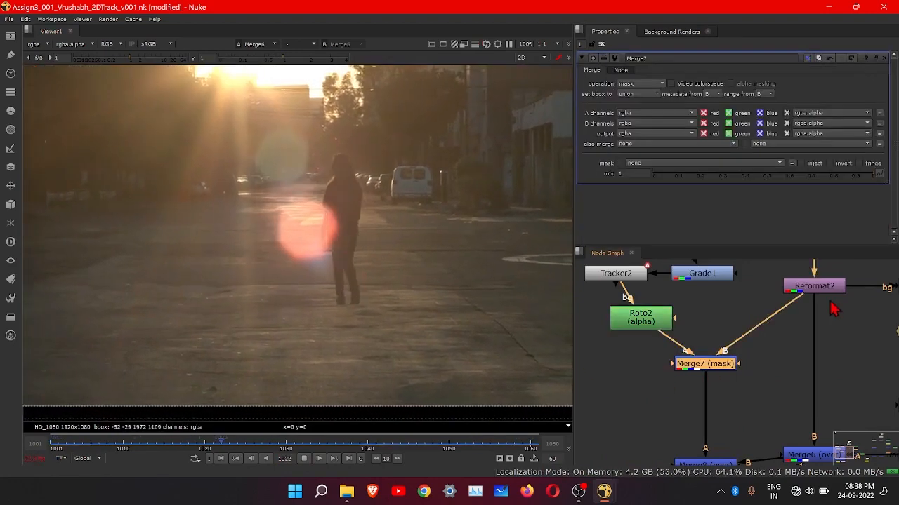
middle_click_drag(704, 348, 707, 375)
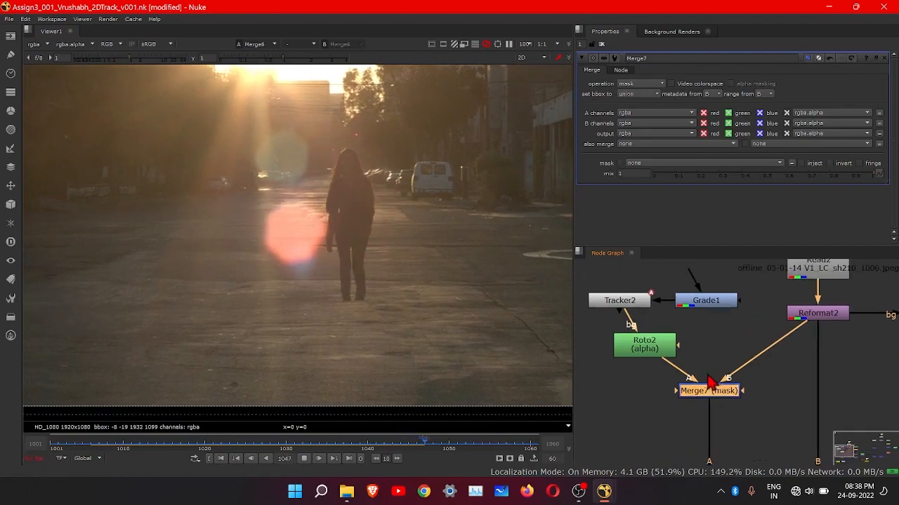
Step: Try connecting Roto2's bg input to Reformat2 instead of Tracker2, and undo the rewiring
double_click(637, 355)
left_click_drag(630, 324, 829, 323)
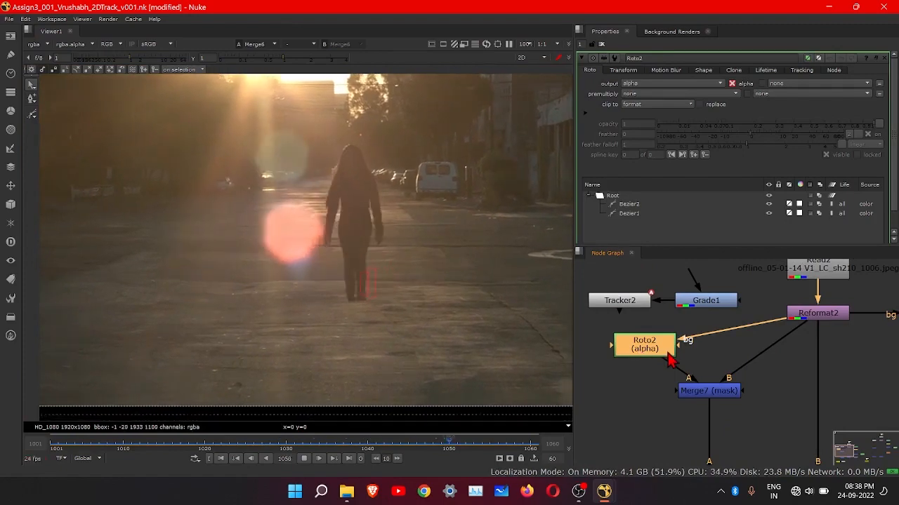
key("ctrl+z")
Step: Follow the branch from Roto2 through Merge7 and align Merge8 level with Merge6 in the node graph
scroll(683, 343, "down", 2)
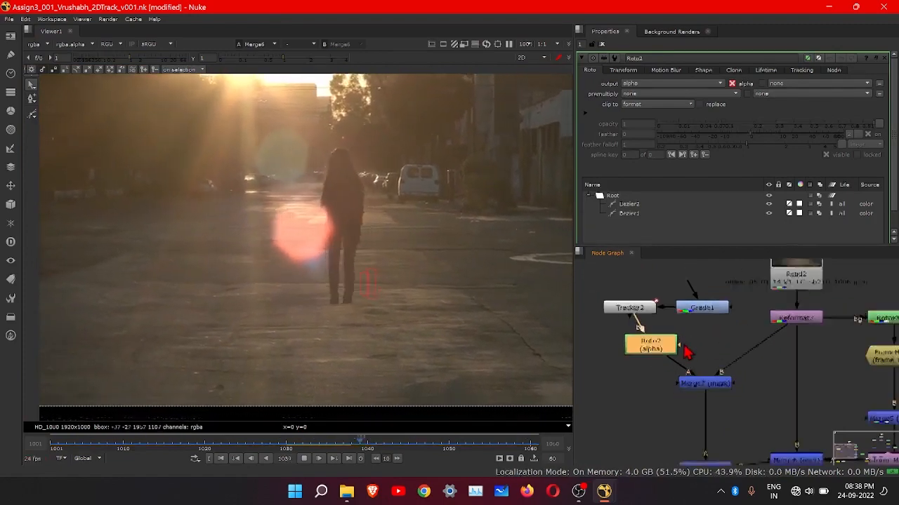
middle_click_drag(681, 345, 670, 312)
left_click(685, 354)
left_click(688, 347)
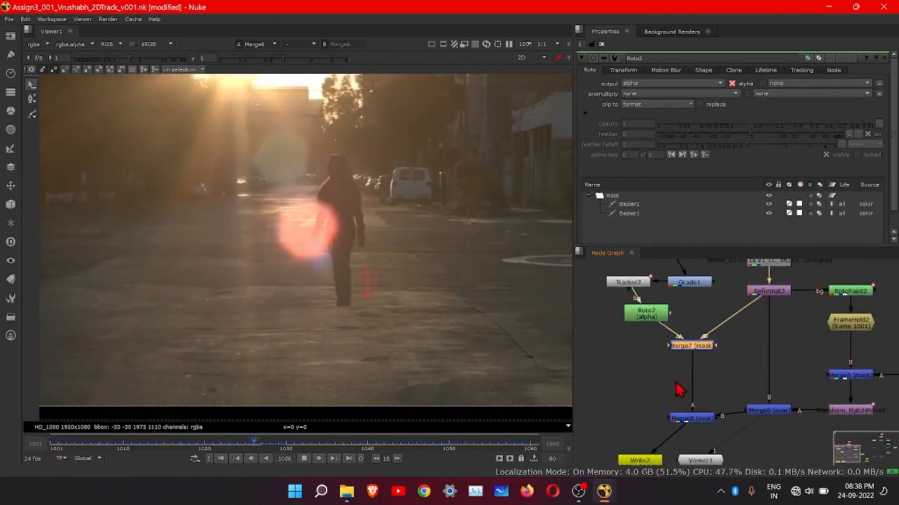
middle_click_drag(673, 385, 705, 312)
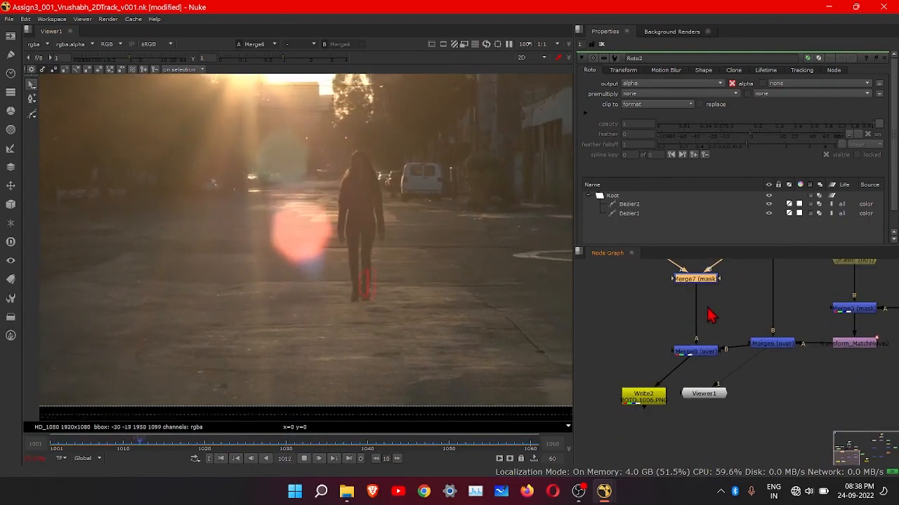
left_click_drag(704, 358, 705, 350)
Step: Connect the viewer to Merge8 and review the over merge that combines Merge7 with Merge6
left_click(764, 346)
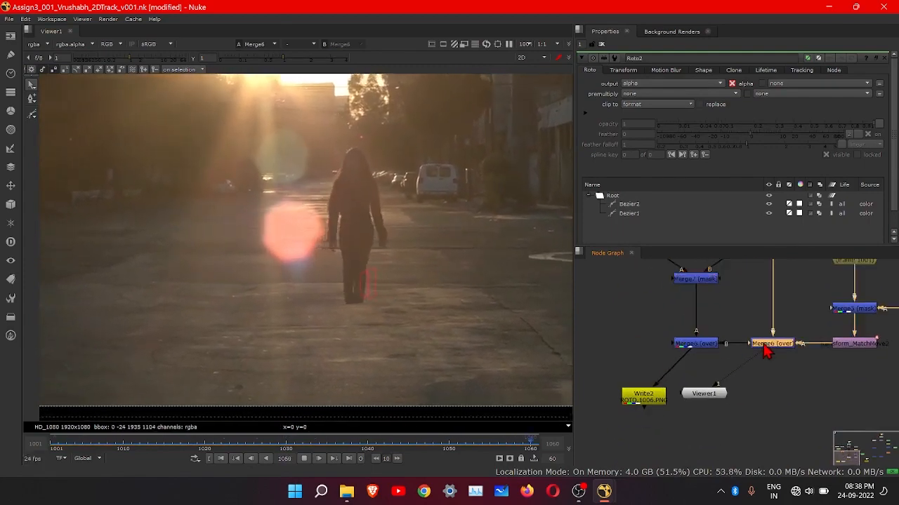
left_click_drag(688, 398, 660, 401)
left_click_drag(699, 346, 697, 345)
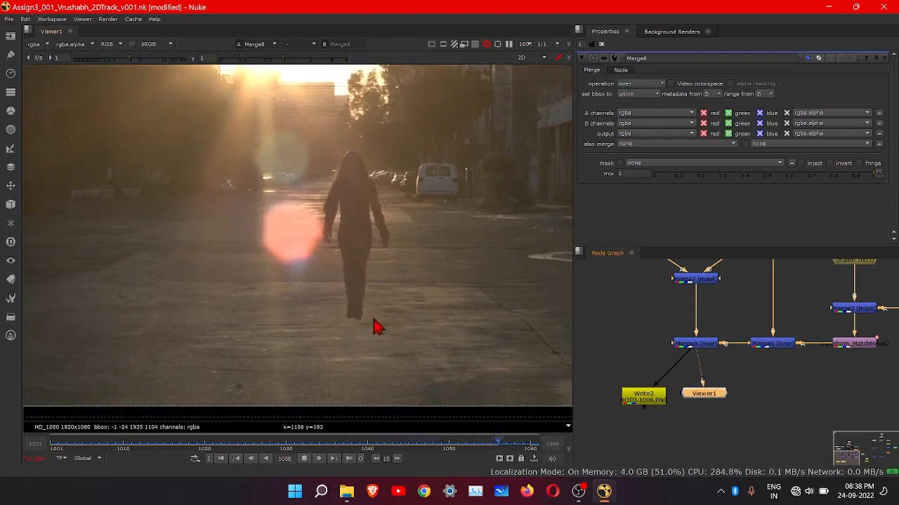
Step: Change Write2's output file name to ROTO.####.MOV in the plate_01/New Folder directory
double_click(641, 398)
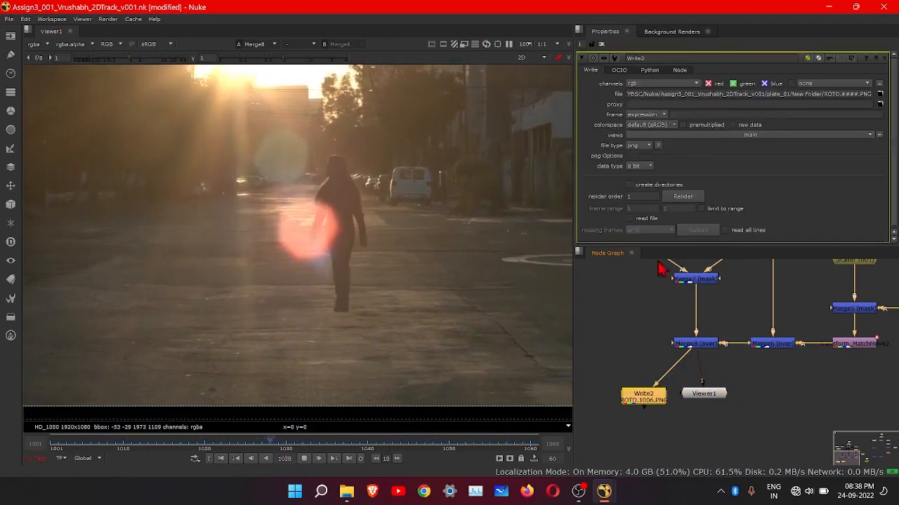
left_click(880, 95)
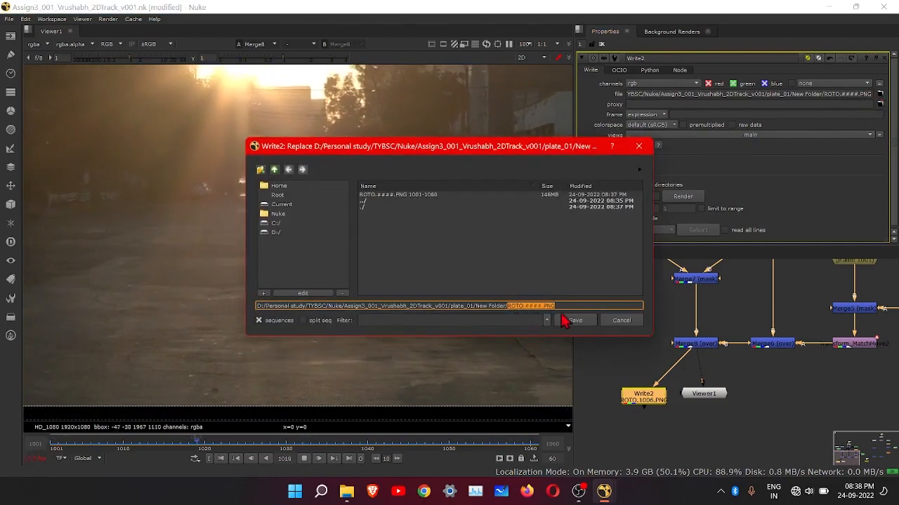
key("BackSpace")
key("BackSpace")
key("BackSpace")
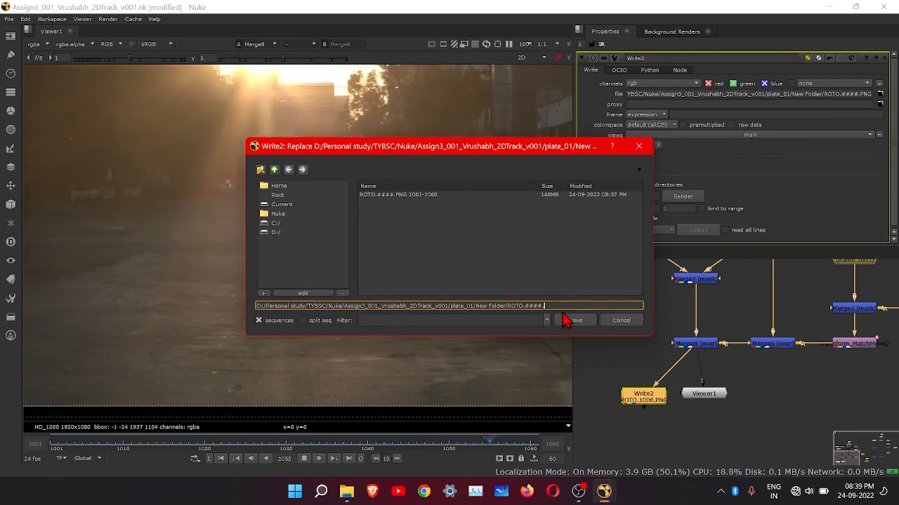
type(".MOV")
left_click(573, 322)
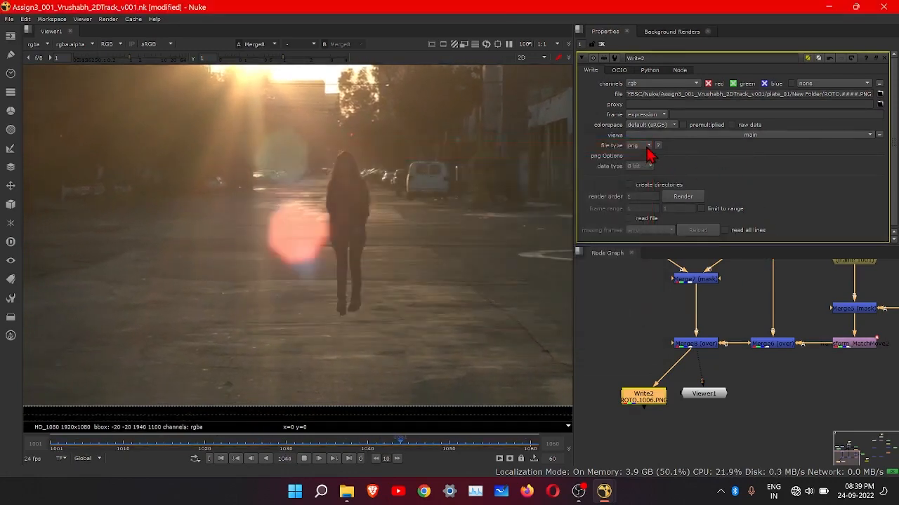
Step: Set Write2's file type to mov and check its render settings, cancelling without rendering
left_click(646, 145)
left_click(653, 153)
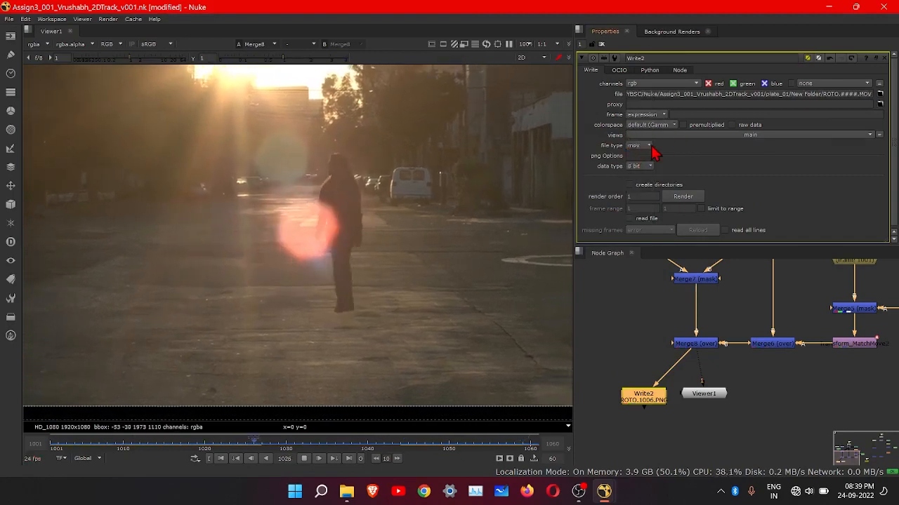
left_click(682, 198)
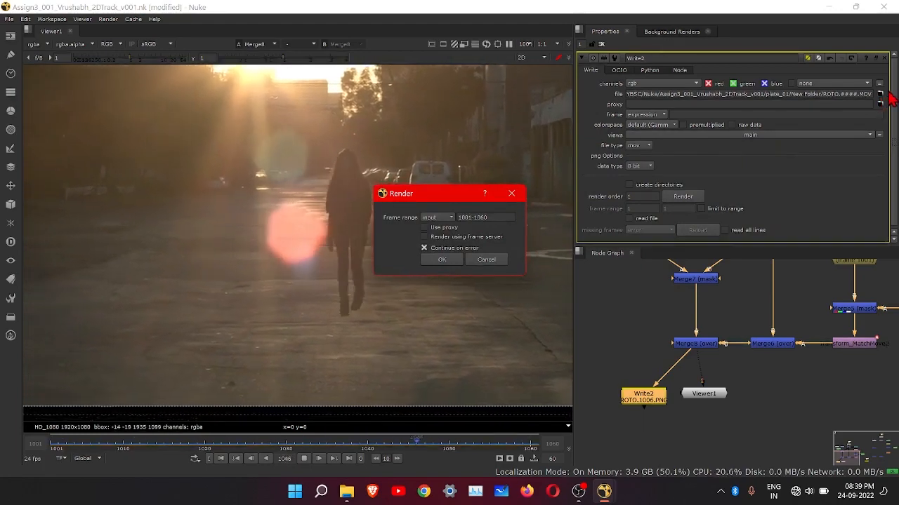
left_click(493, 259)
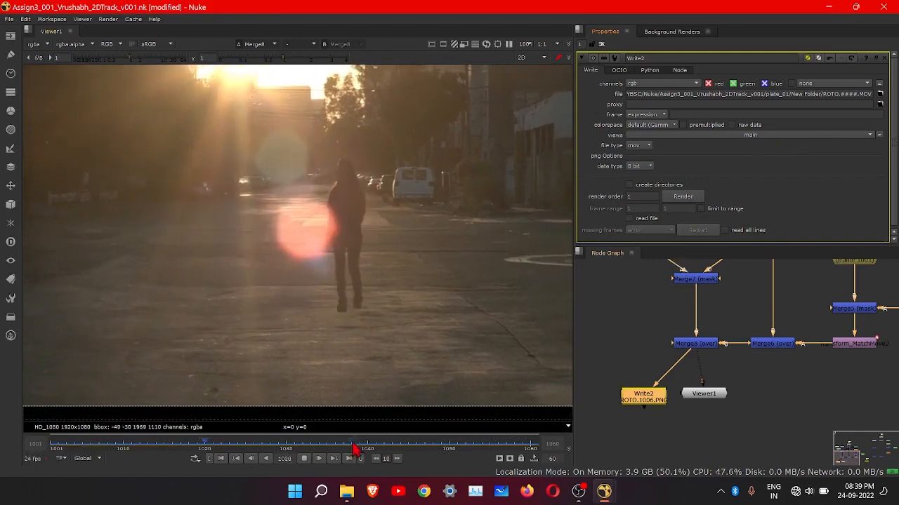
Step: Examine the whole node graph once more, from Read2 and Reformat2 down through the merges to Write2
scroll(684, 399, "down", 3)
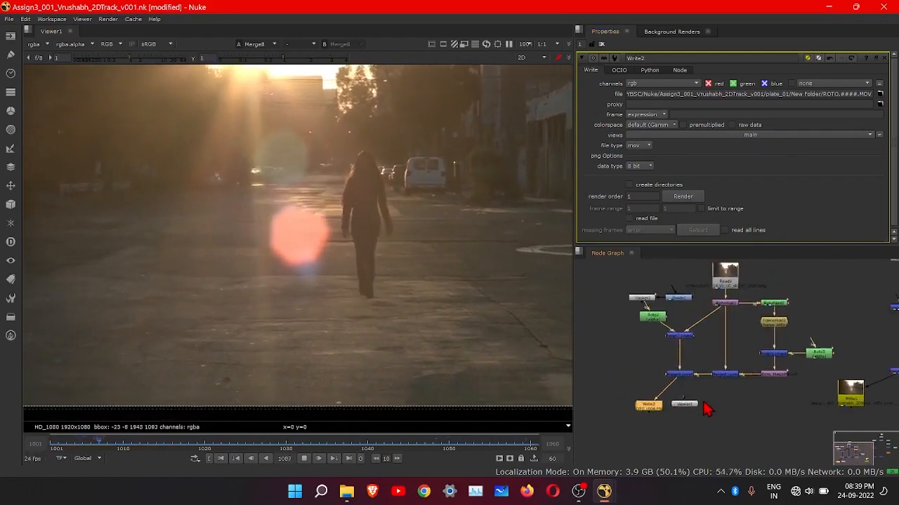
scroll(702, 393, "up", 3)
scroll(712, 359, "down", 3)
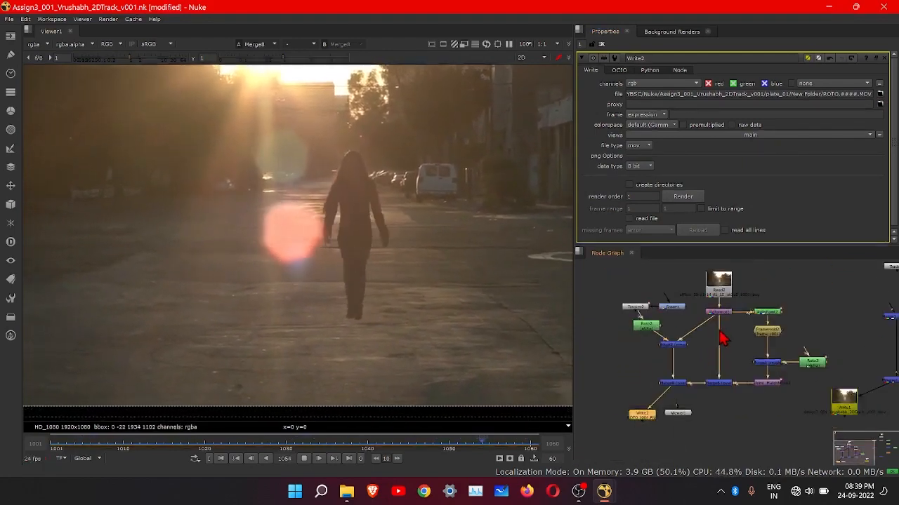
scroll(745, 365, "up", 5)
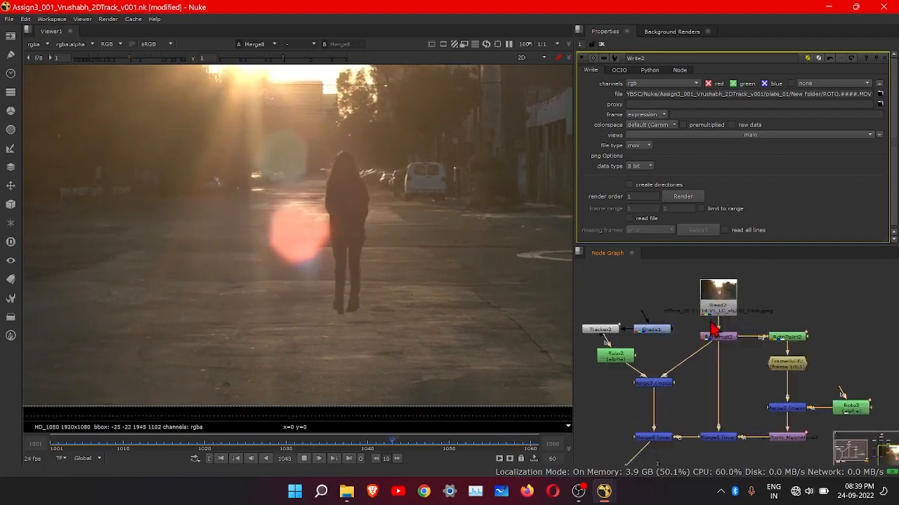
scroll(741, 367, "up", 3)
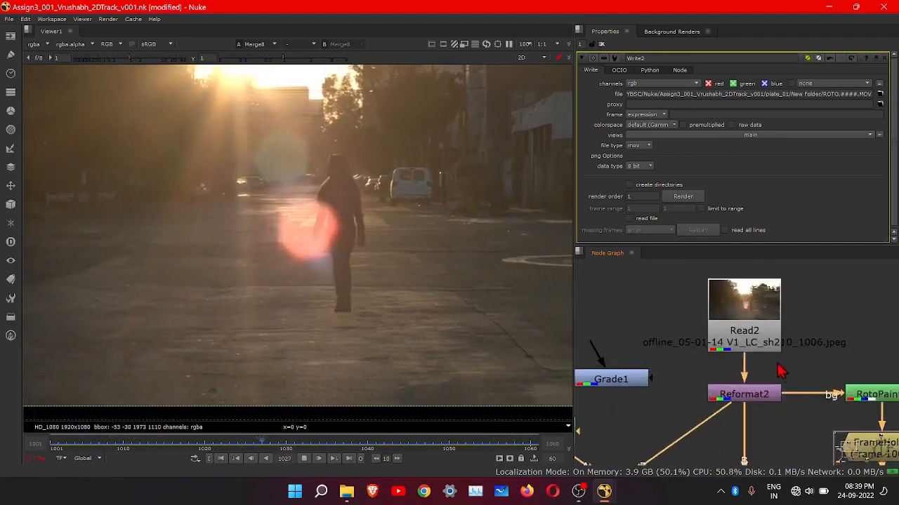
scroll(758, 379, "down", 4)
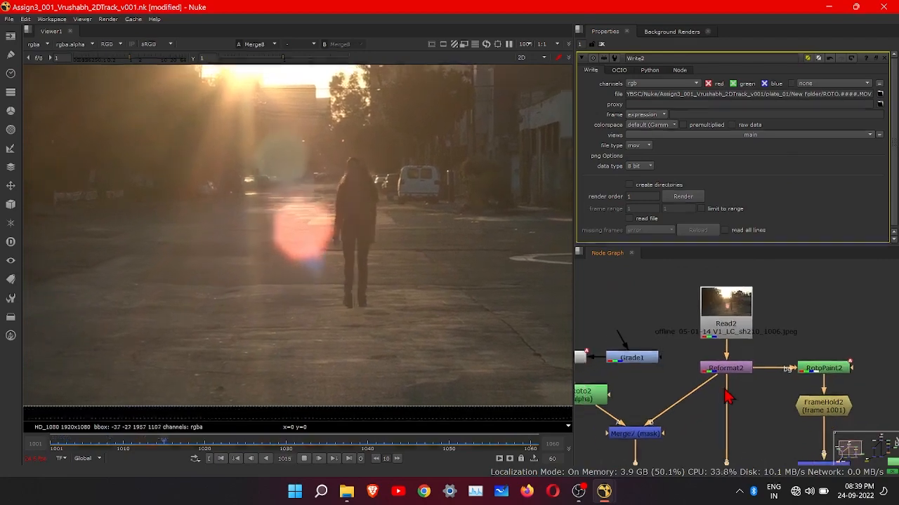
scroll(727, 398, "down", 2)
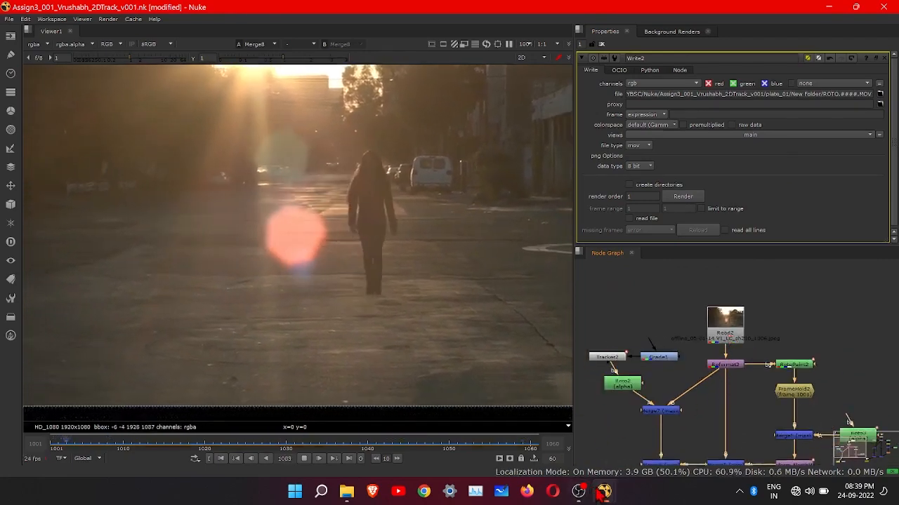
mouse_move(596, 495)
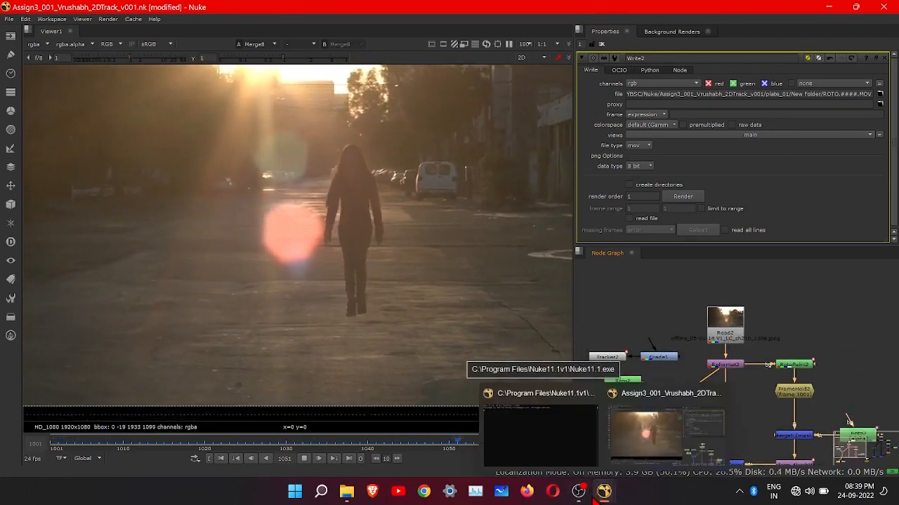